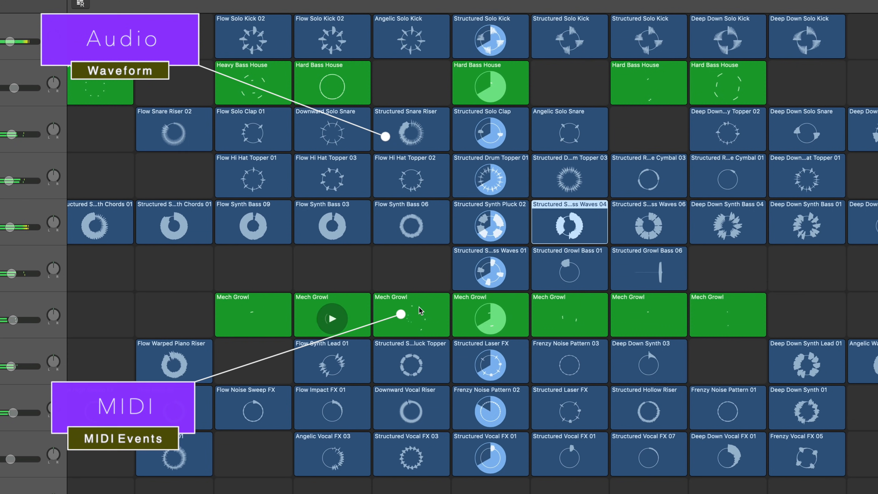
Stop the playing scene, and play the Flow Solo Clap 01, Structured Drum Topper 01 and scene 7 Structured Solo Kick cells together
{"action": "key", "text": "space"}
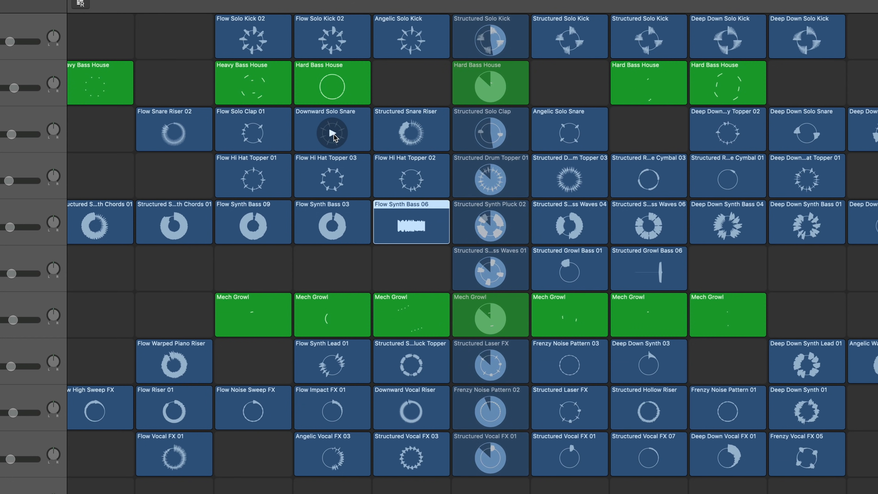
{"action": "key", "text": "space"}
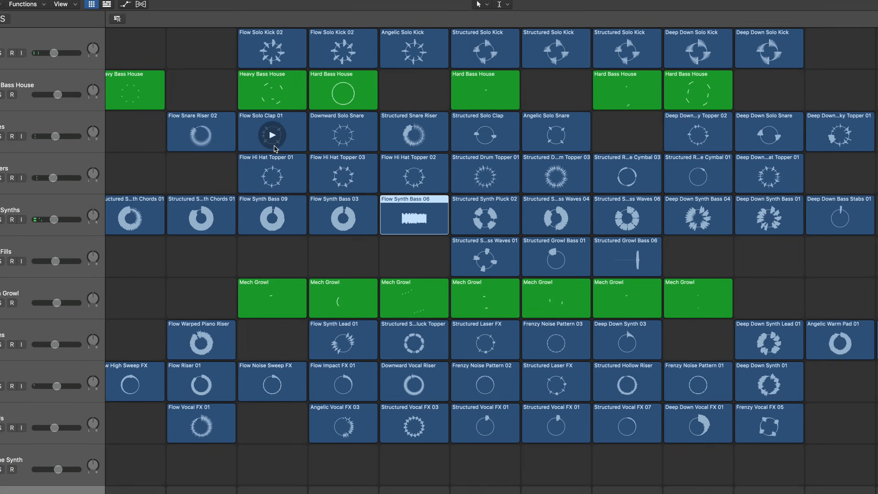
{"action": "left_click", "coordinate": [253, 133]}
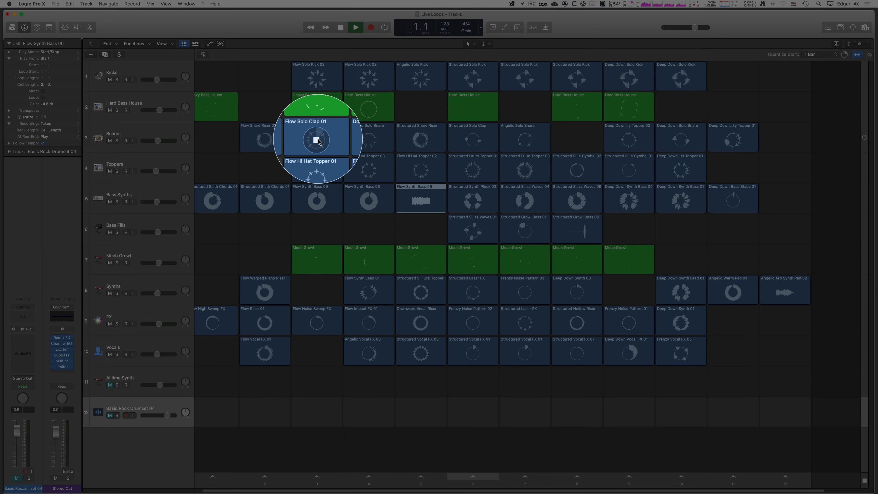
{"action": "left_click", "coordinate": [472, 171]}
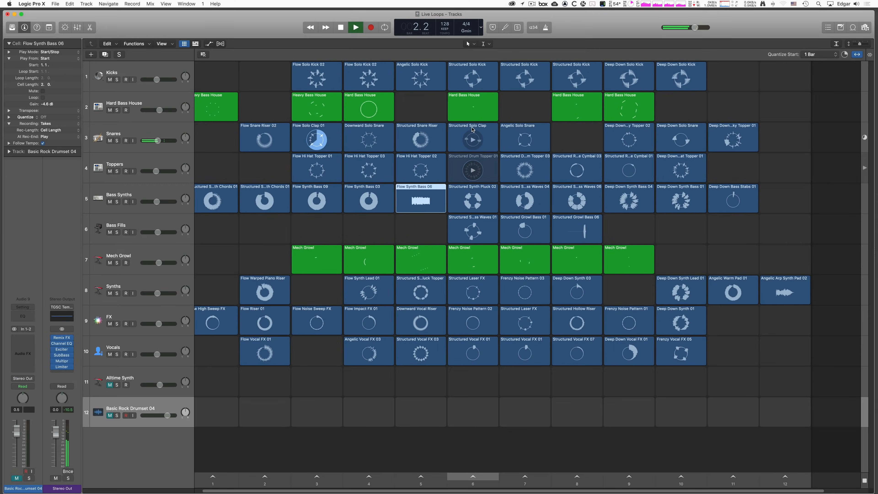
{"action": "left_click", "coordinate": [525, 79]}
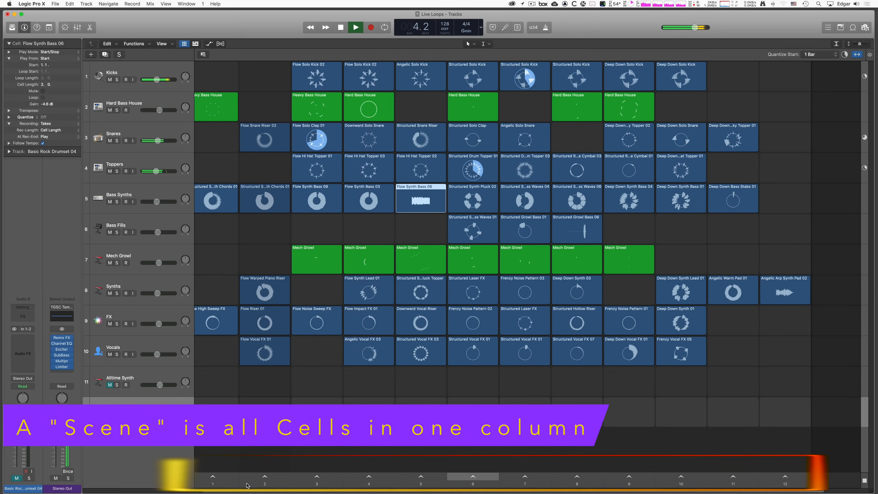
Play scenes 5, 4 and 9 one after another, and stop all playing cells
{"action": "left_click", "coordinate": [422, 476]}
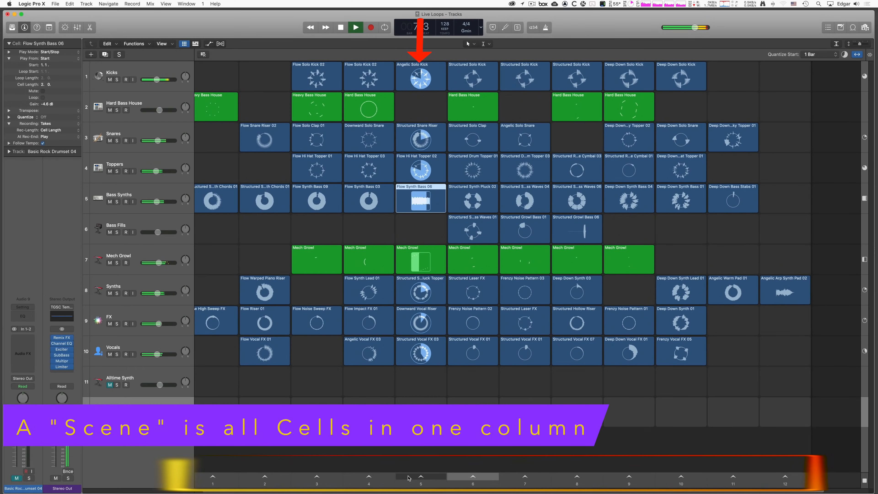
{"action": "left_click", "coordinate": [371, 478]}
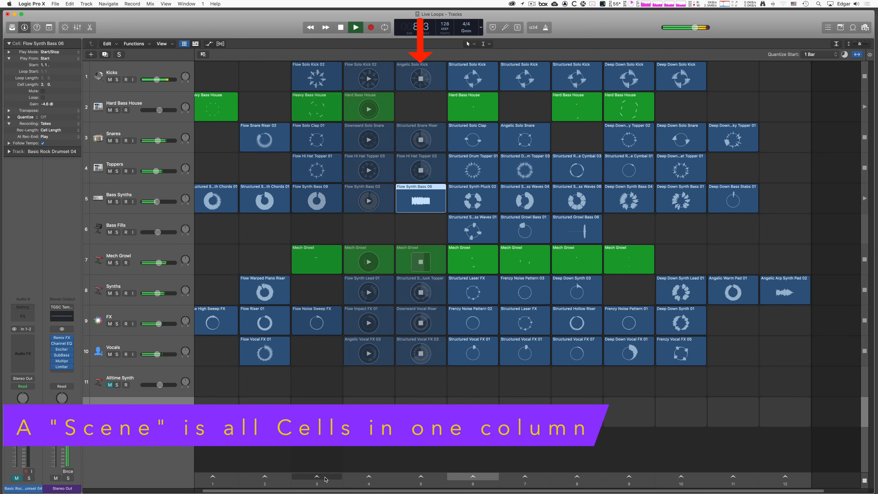
{"action": "left_click", "coordinate": [631, 478]}
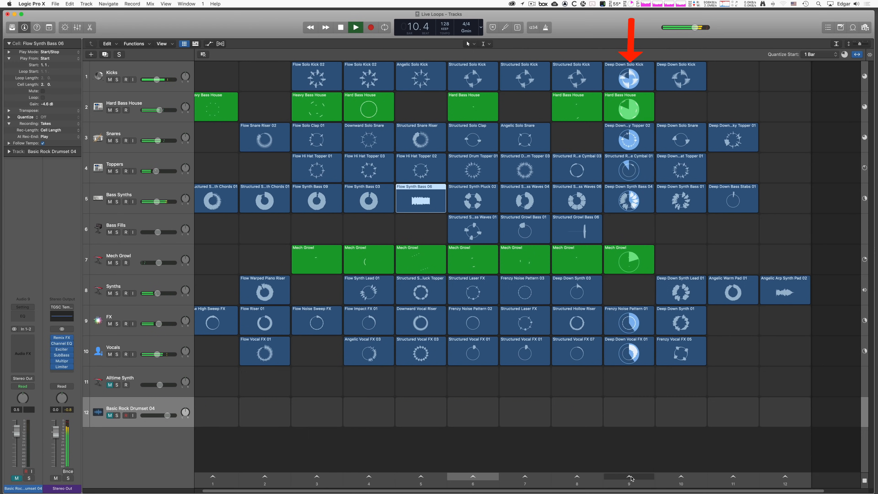
{"action": "left_click", "coordinate": [866, 481]}
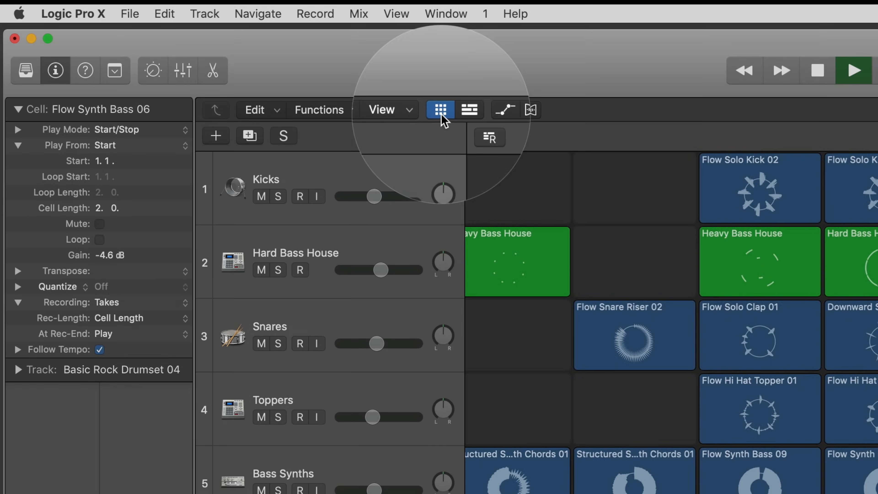
Switch to the Tracks area and back, show it side by side with the Live Loops grid, and activate its regions for all tracks
{"action": "left_click", "coordinate": [469, 109]}
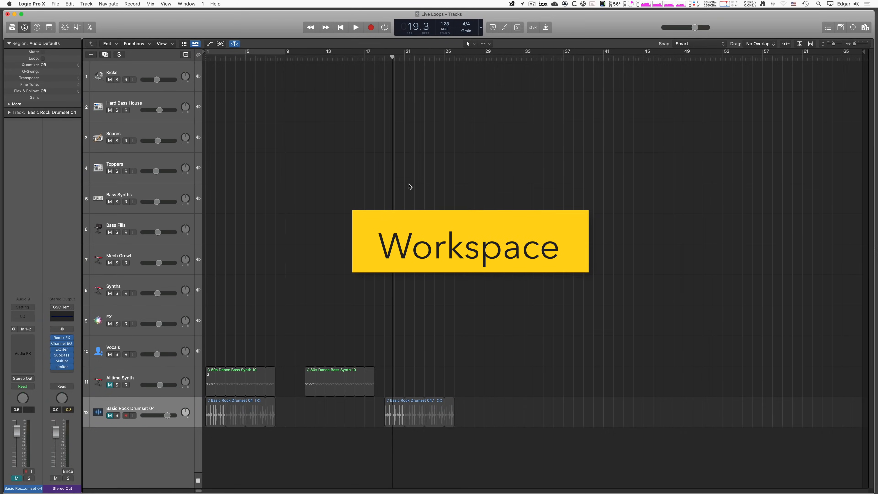
{"action": "left_click", "coordinate": [185, 43]}
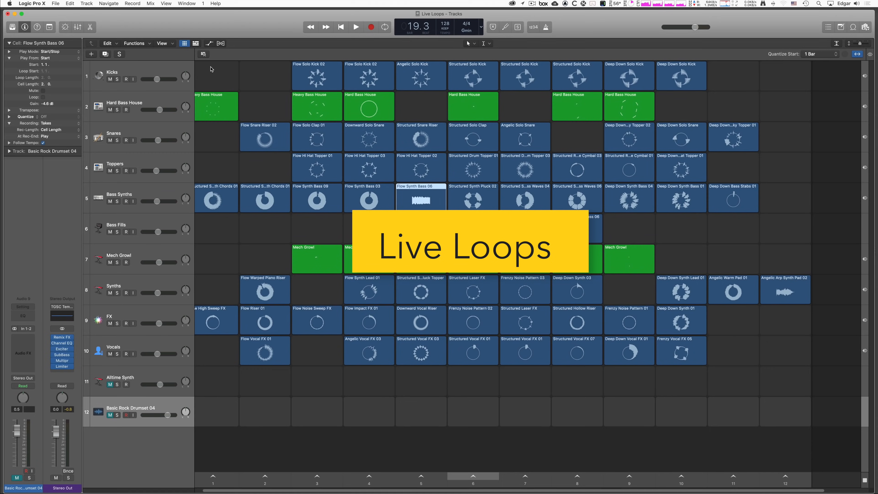
{"action": "left_click", "coordinate": [197, 43]}
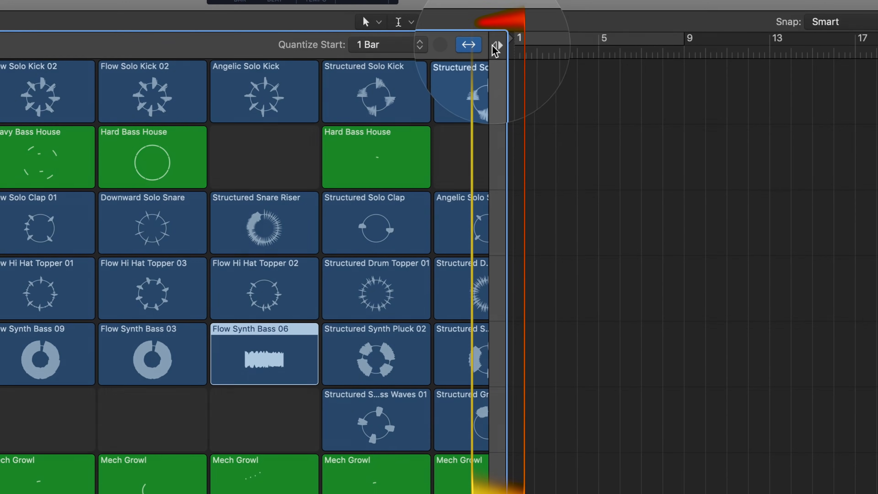
{"action": "left_click", "coordinate": [492, 45]}
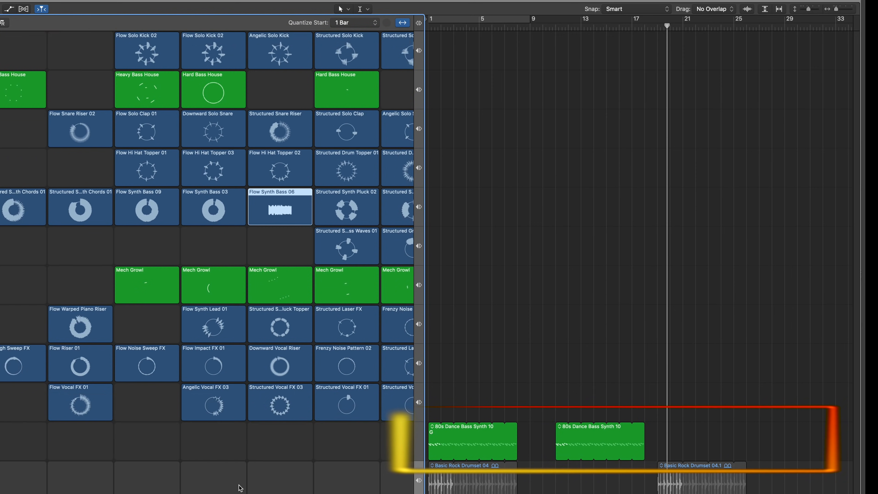
Play scene 8 of the Live Loops grid together with the Alltime Synth regions in the Tracks area
{"action": "scroll", "coordinate": [241, 488], "scroll_direction": "down", "scroll_amount": 5}
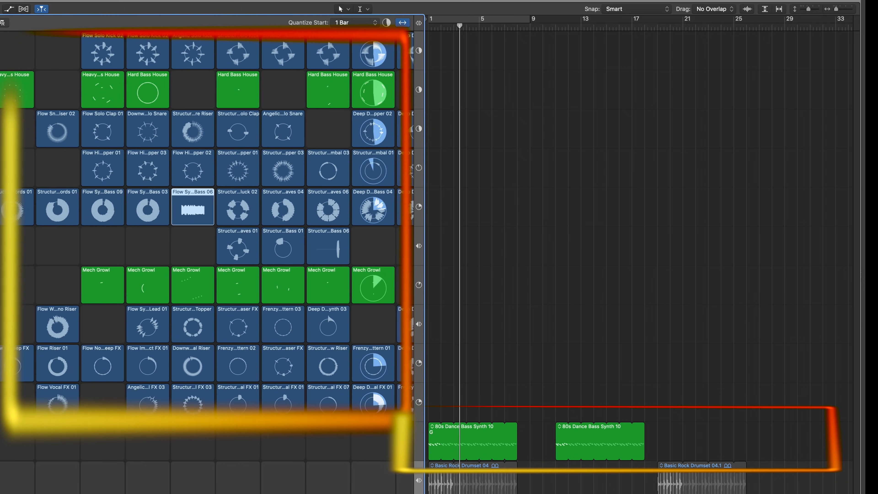
{"action": "scroll", "coordinate": [206, 221], "scroll_direction": "right", "scroll_amount": 5}
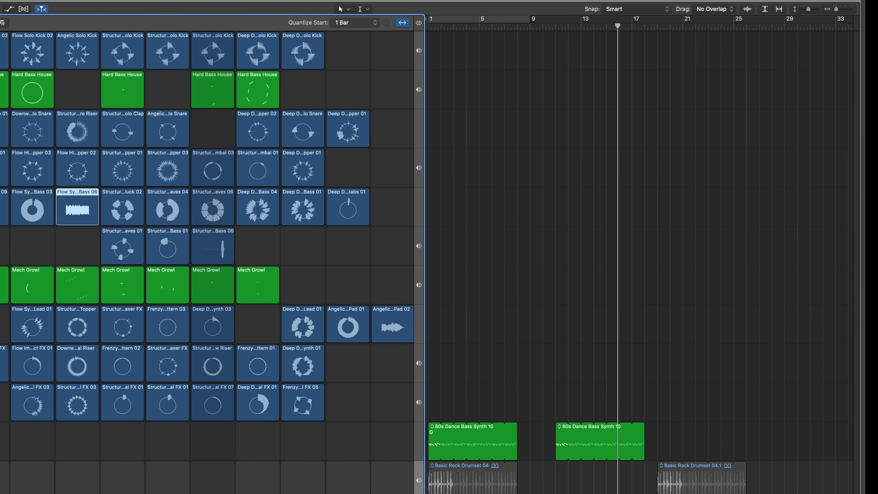
{"action": "key", "text": "space"}
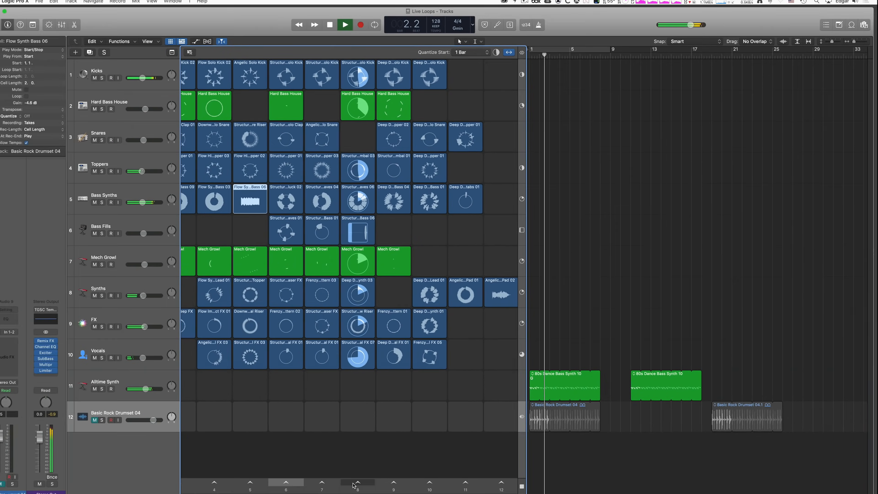
Open the master's Remix FX controls and sweep the Filter pad and the vertical effect strip beside the Wobble pad during playback
{"action": "key", "text": "b"}
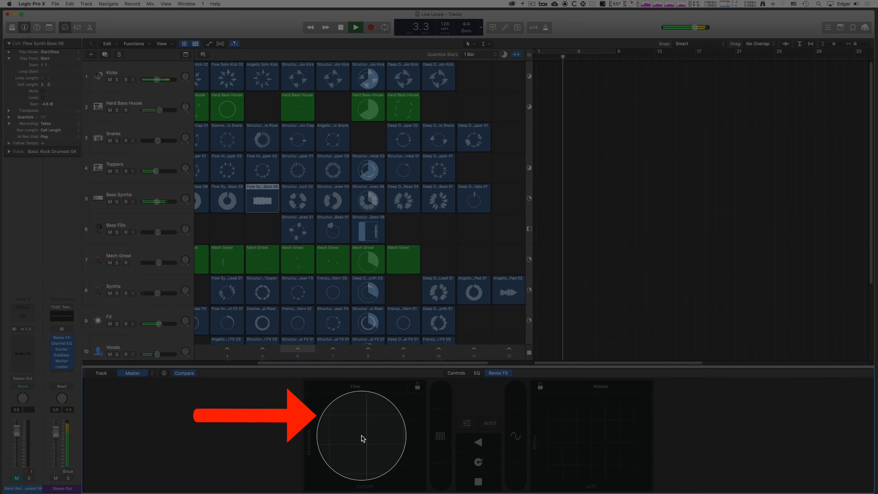
{"action": "left_click_drag", "start_coordinate": [363, 435], "coordinate": [334, 417]}
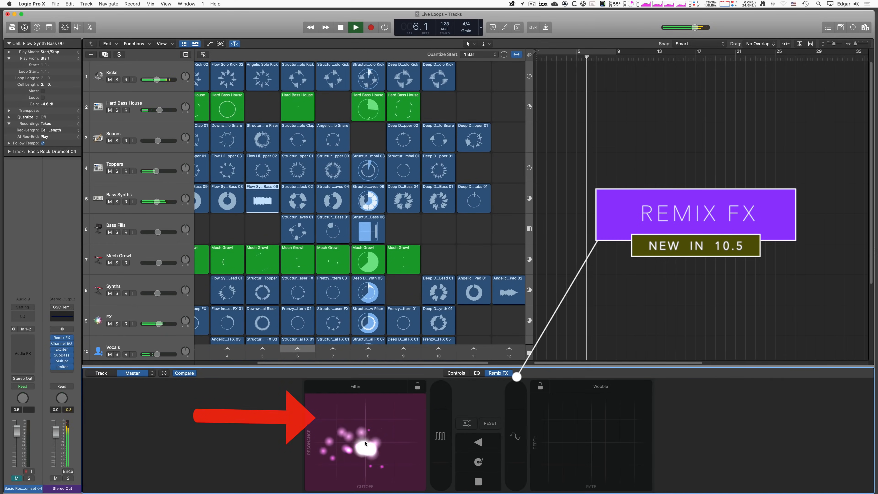
{"action": "left_click_drag", "start_coordinate": [365, 443], "coordinate": [362, 437]}
{"action": "left_click", "coordinate": [514, 440]}
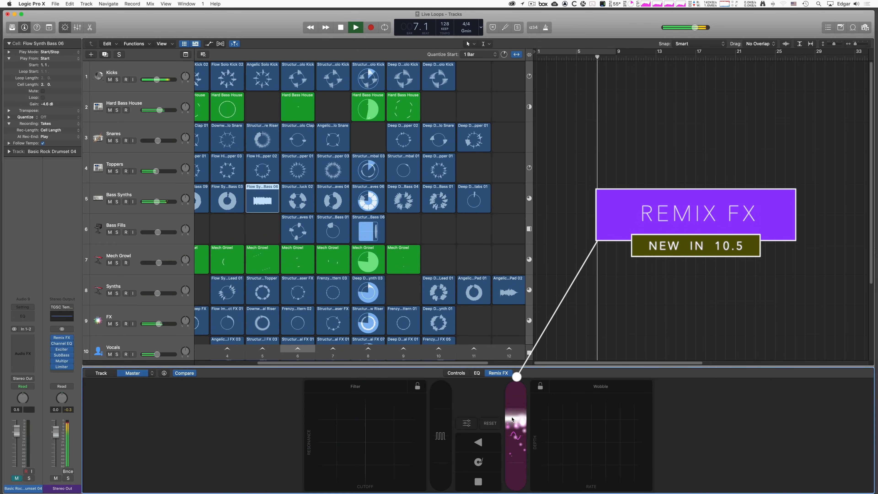
{"action": "left_click_drag", "start_coordinate": [510, 389], "coordinate": [510, 386]}
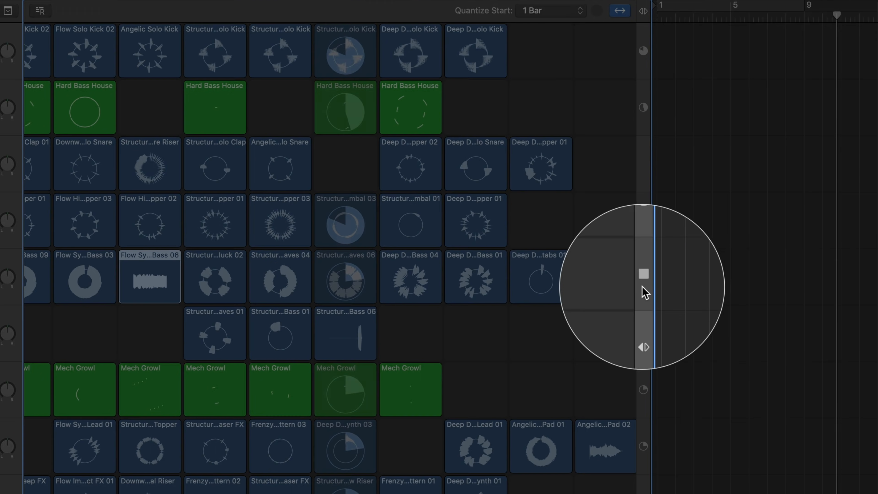
Copy the first 80s Dance Bass Synth 10 region on the Alltime Synth track into its scene 11 cell in the Live Loops grid
{"action": "mouse_move", "coordinate": [442, 295]}
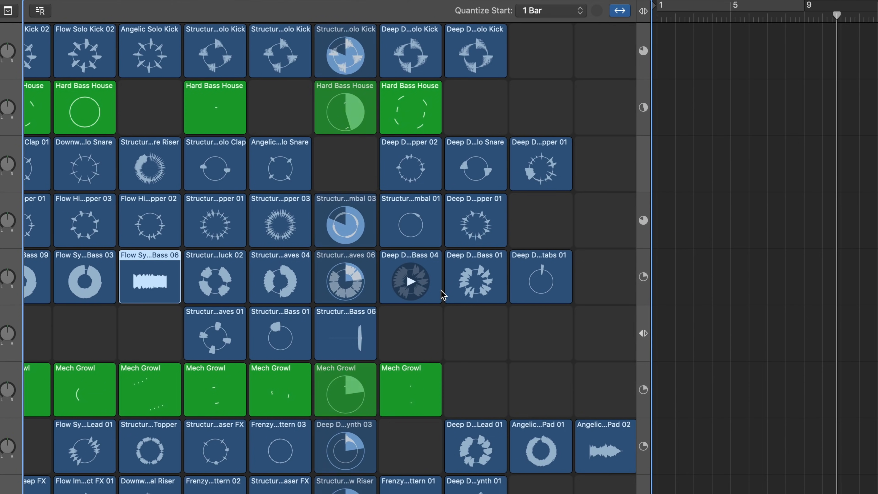
{"action": "mouse_move", "coordinate": [373, 291]}
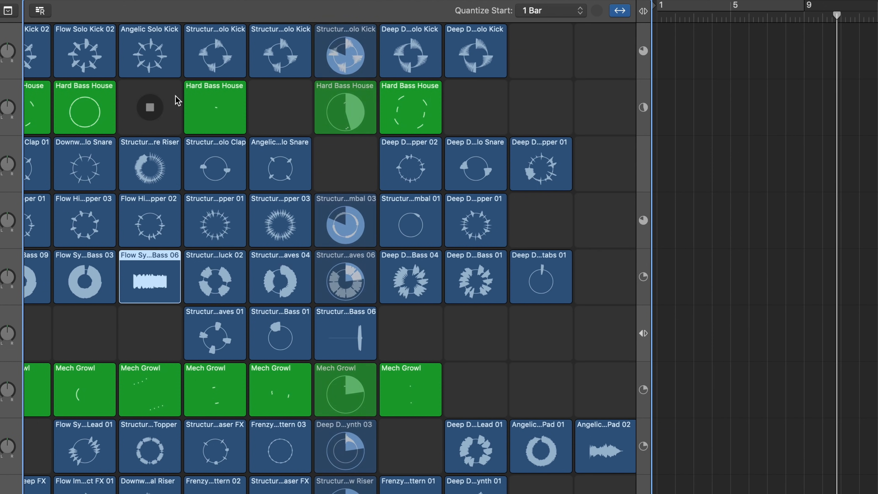
{"action": "mouse_move", "coordinate": [217, 43]}
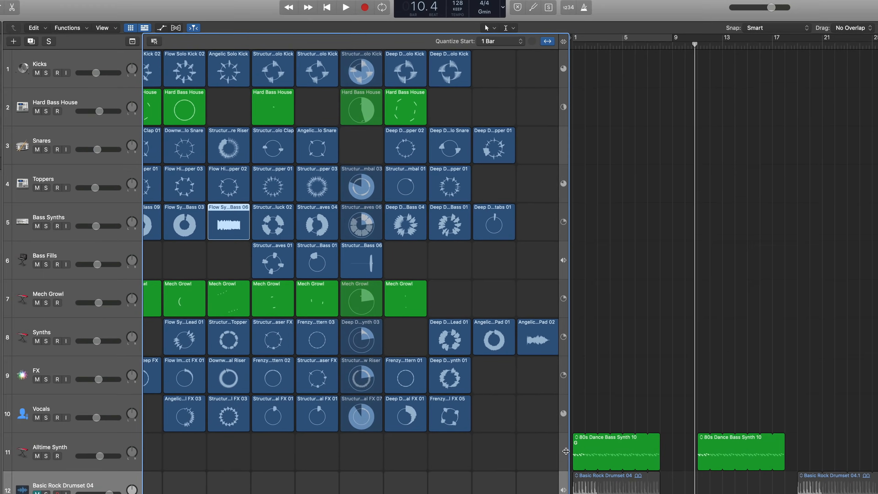
{"action": "scroll", "coordinate": [515, 380], "scroll_direction": "right", "scroll_amount": 3}
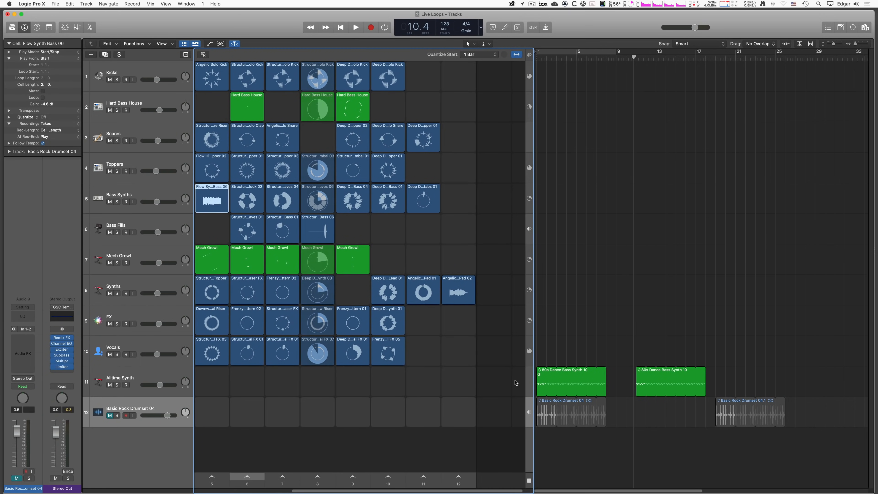
{"action": "left_click", "coordinate": [541, 373]}
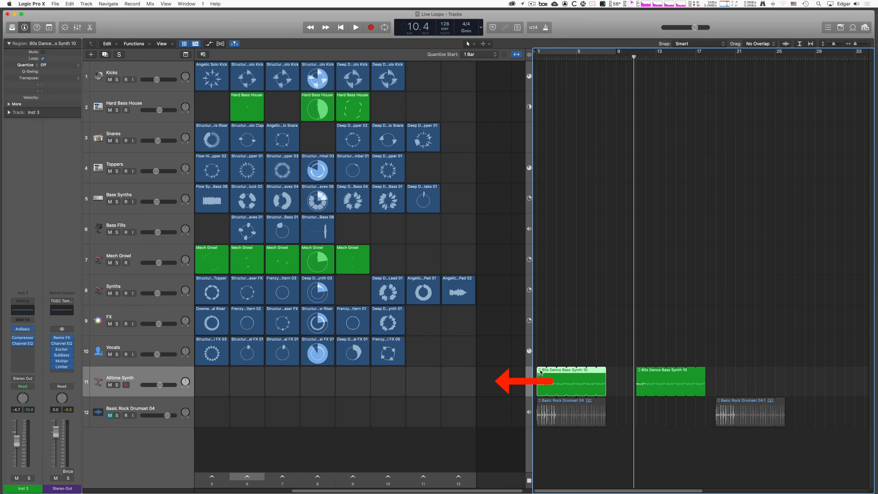
{"action": "left_click_drag", "start_coordinate": [541, 373], "coordinate": [422, 384]}
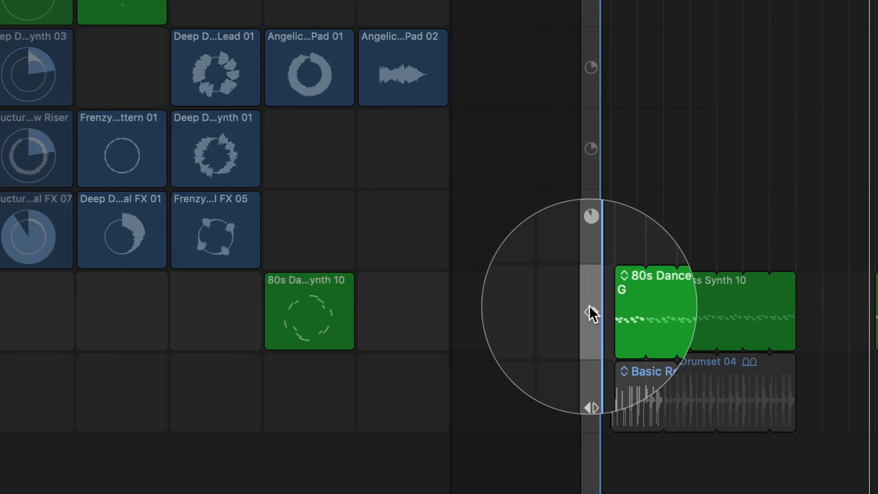
Switch the Alltime Synth track's playback from its Tracks region to the scene 11 cell, and stop all cells
{"action": "left_click", "coordinate": [590, 312]}
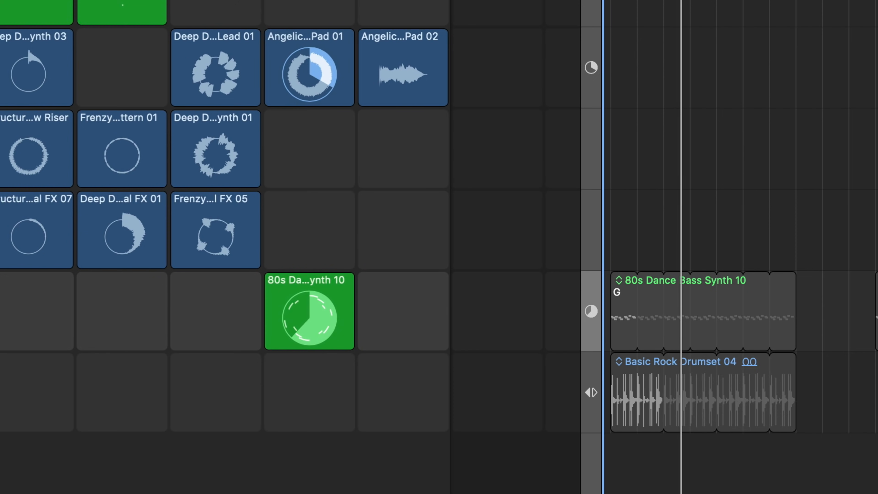
{"action": "left_click", "coordinate": [592, 493]}
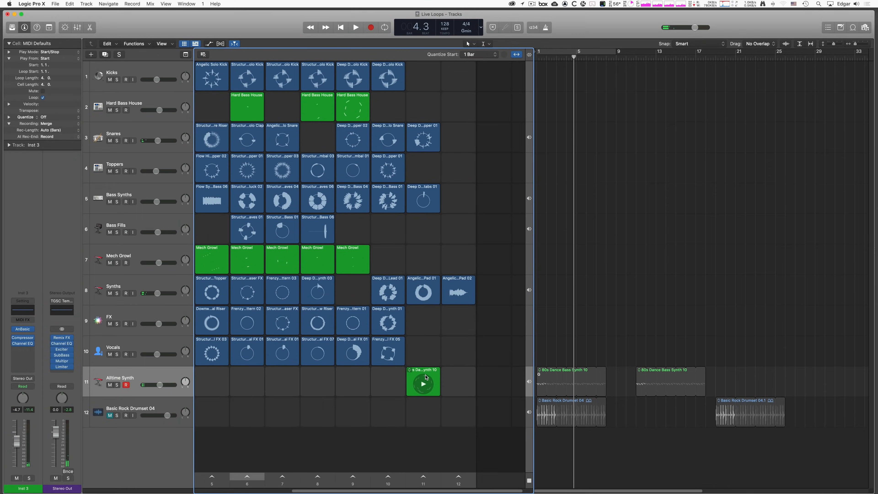
Open the 80s Dance Bass Synth 10 cell in the Cell Editor, and show the Deep Down Synth Lead 01 cell's waveform there
{"action": "left_click", "coordinate": [430, 377]}
{"action": "double_click", "coordinate": [423, 372]}
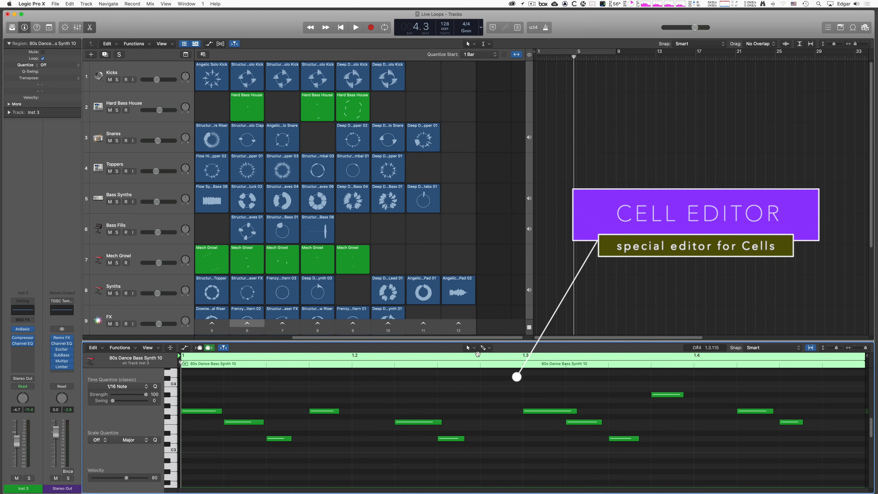
{"action": "left_click", "coordinate": [389, 281]}
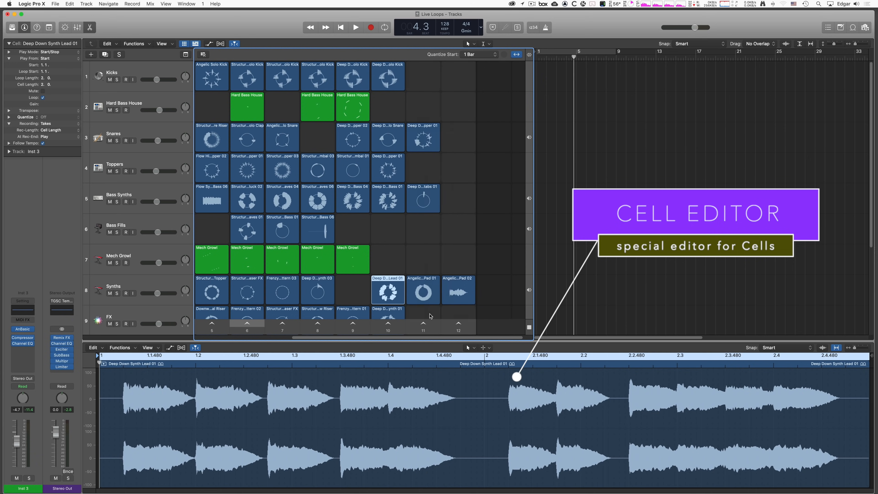
Open the Deep Down Synth Lead 01 cell's audio file for transient editing, and turn off the transient editing mode
{"action": "mouse_move", "coordinate": [398, 282]}
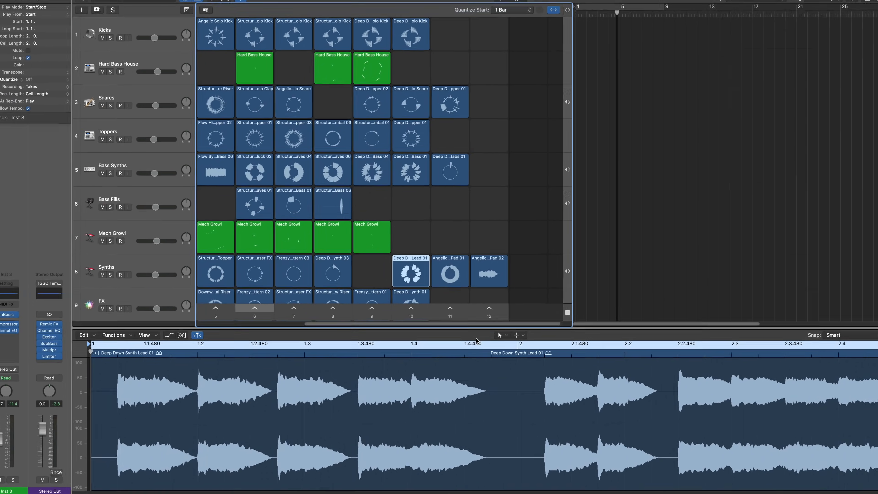
{"action": "left_click", "coordinate": [89, 337]}
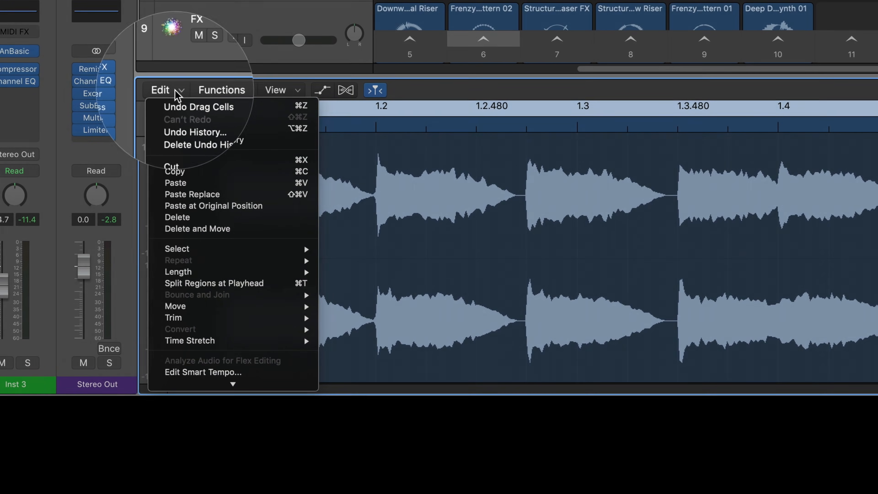
{"action": "mouse_move", "coordinate": [207, 386]}
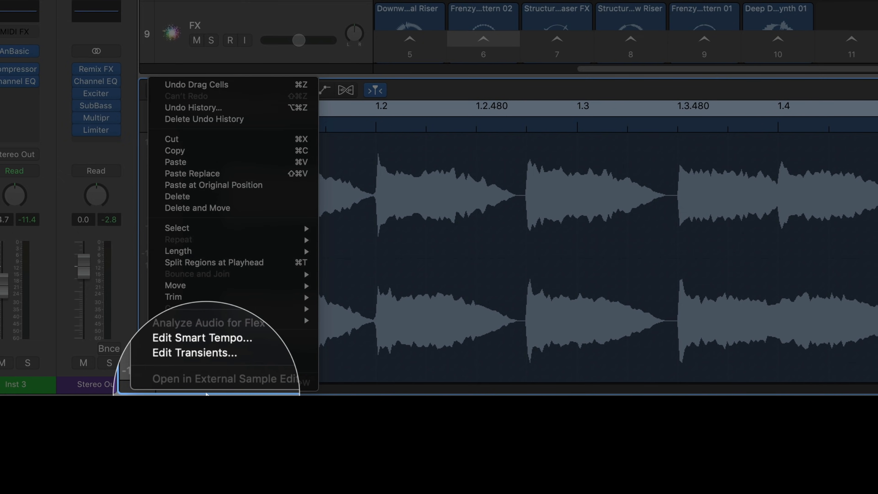
{"action": "left_click", "coordinate": [219, 356]}
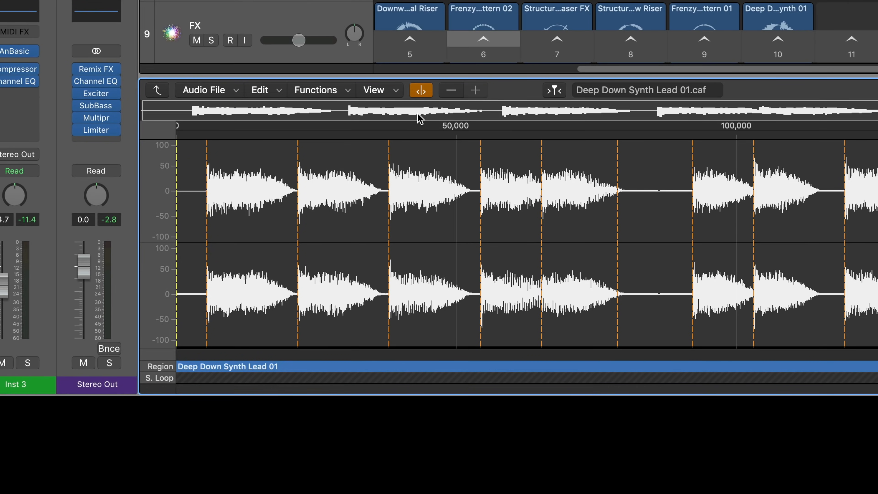
{"action": "left_click", "coordinate": [421, 90]}
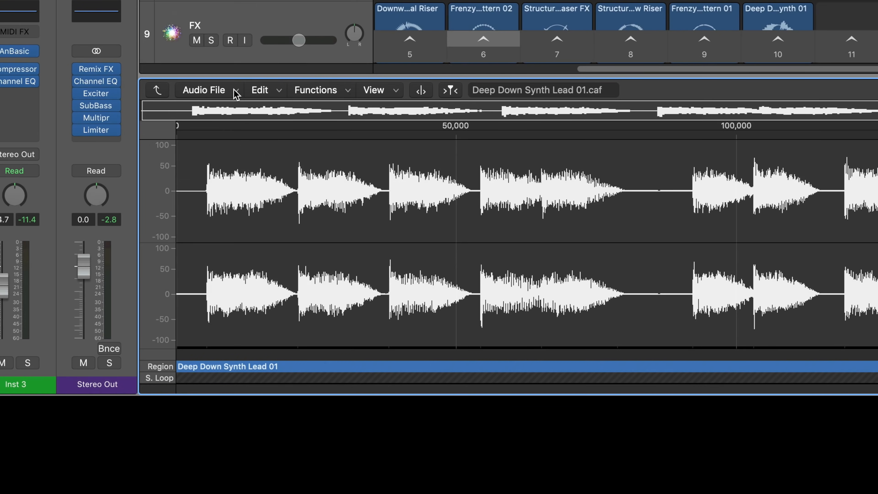
Return from the audio file view to the Cell Editor and open the Deep Down Synth Lead 01 cell for Smart Tempo editing
{"action": "left_click", "coordinate": [159, 91]}
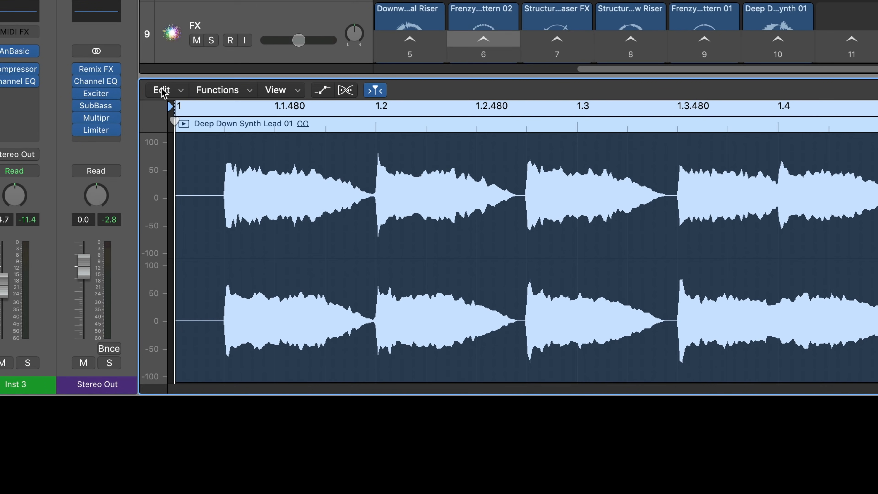
{"action": "left_click", "coordinate": [161, 90]}
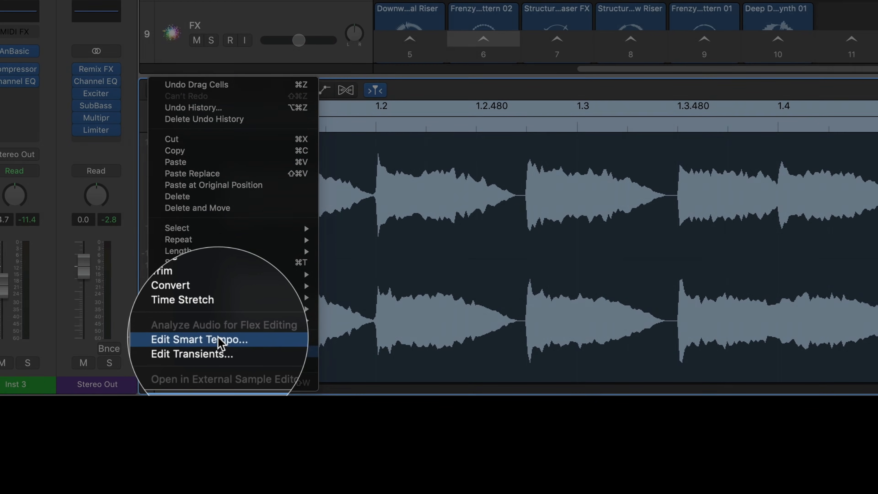
{"action": "left_click", "coordinate": [221, 340]}
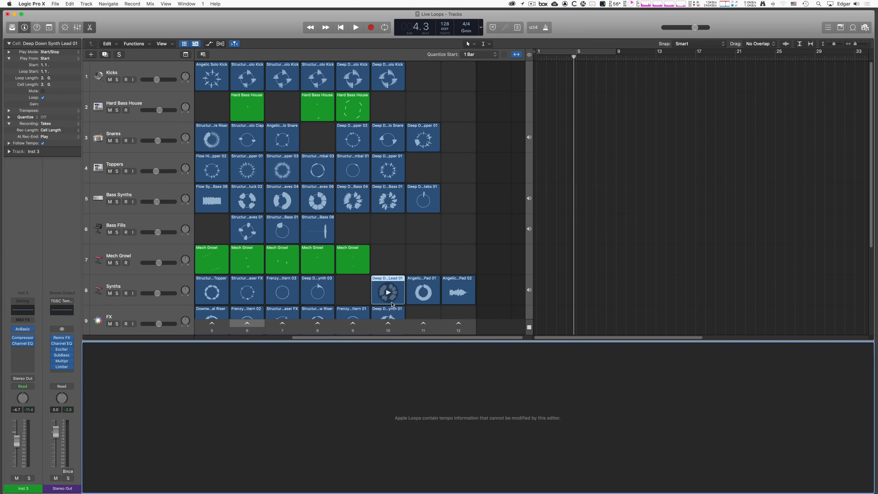
Open the scene 9 Mech Growl cell in the Piano Roll and add seven notes at various pitches from bar 2 onward
{"action": "left_click", "coordinate": [351, 251]}
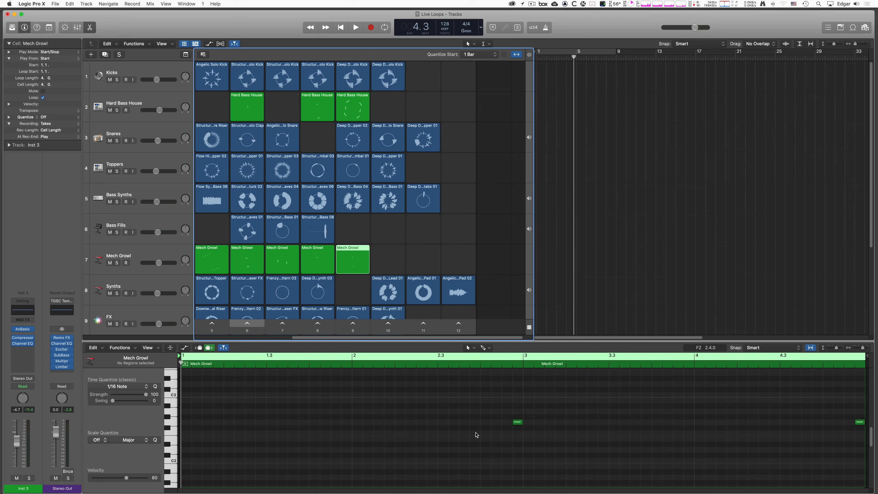
{"action": "left_click", "coordinate": [394, 406]}
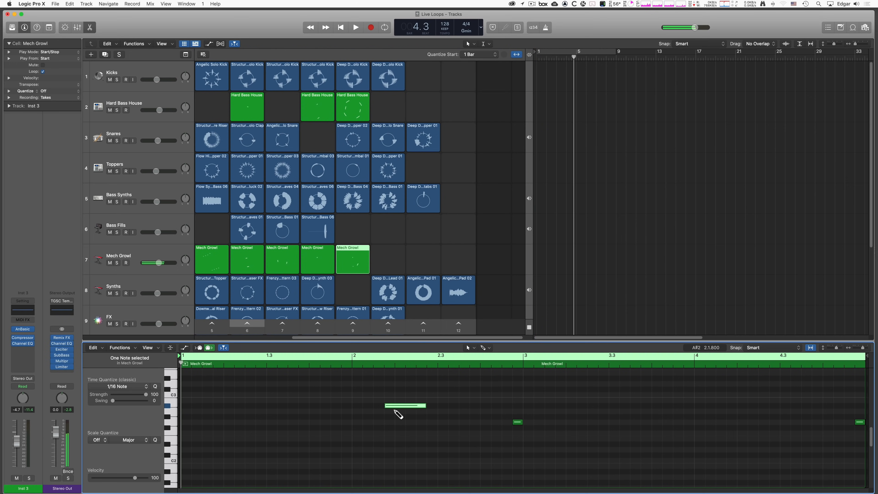
{"action": "left_click", "coordinate": [420, 422]}
{"action": "left_click", "coordinate": [480, 390]}
{"action": "left_click", "coordinate": [564, 389]}
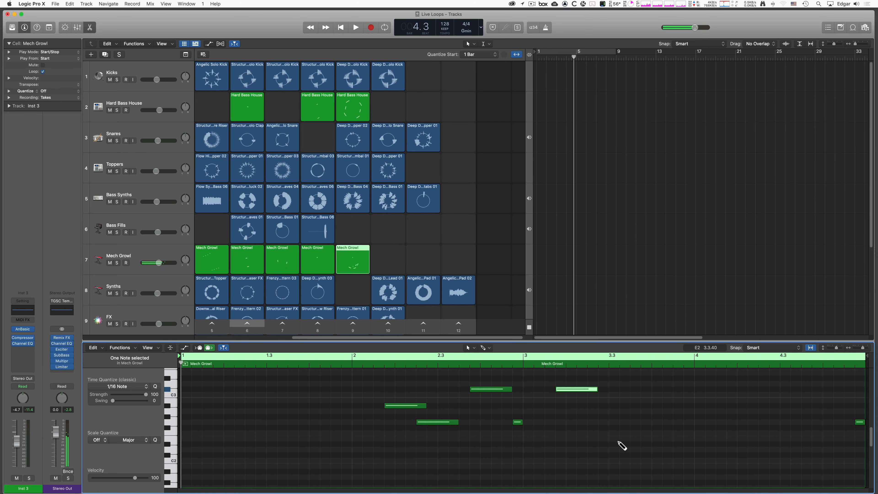
{"action": "left_click", "coordinate": [618, 439]}
{"action": "left_click", "coordinate": [747, 428]}
{"action": "left_click", "coordinate": [757, 406]}
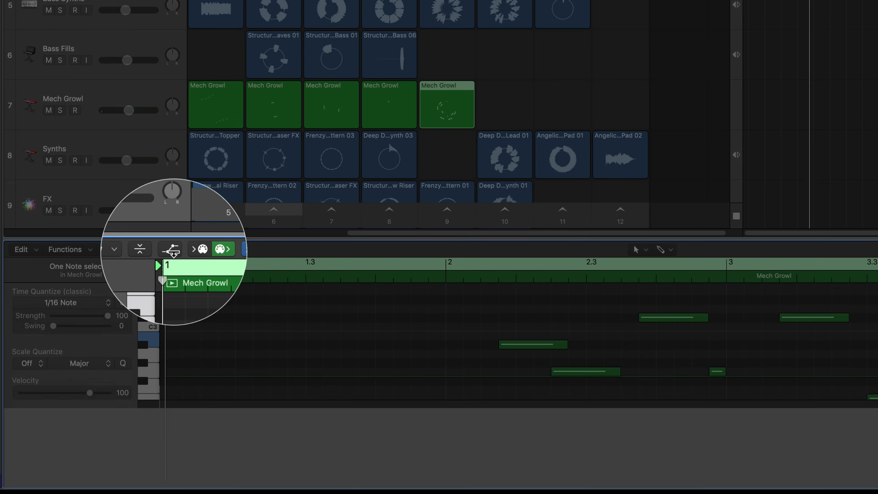
Show the Mech Growl cell's automation and draw a wavy Main: Volume curve from about 1.3 into bar 3, between about +0.6 and -22.8 dB
{"action": "left_click", "coordinate": [171, 250]}
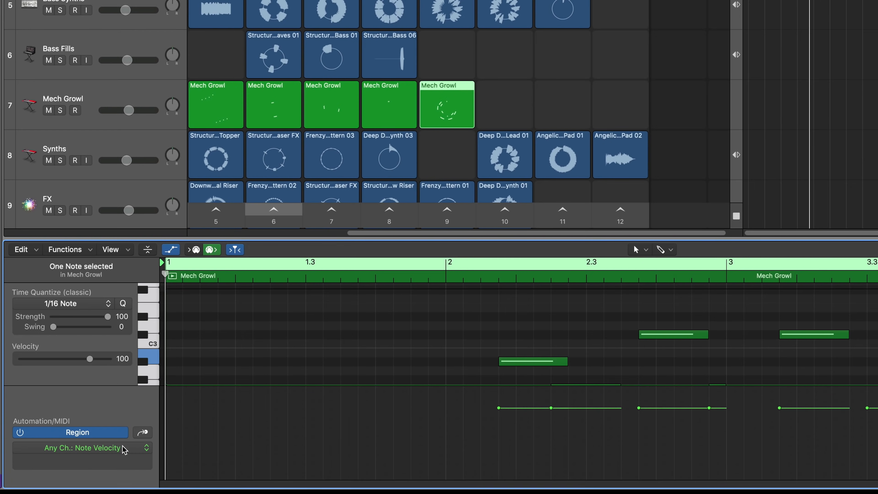
{"action": "left_click", "coordinate": [124, 448]}
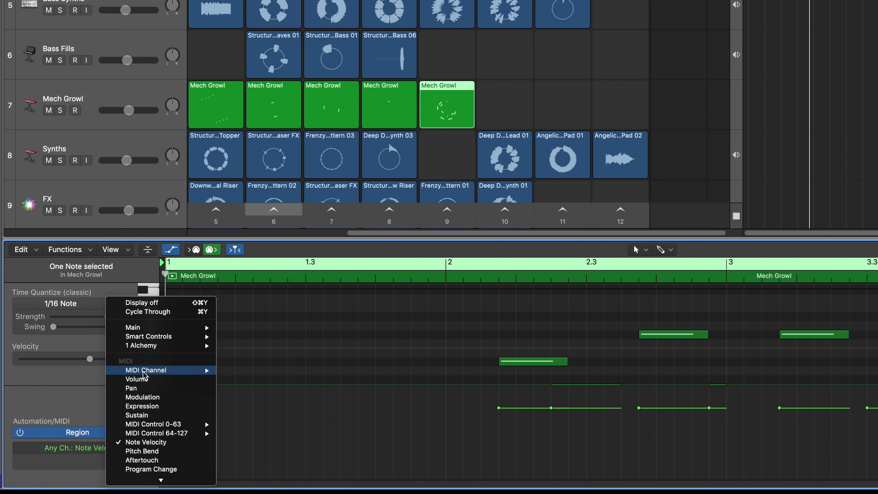
{"action": "left_click", "coordinate": [145, 380]}
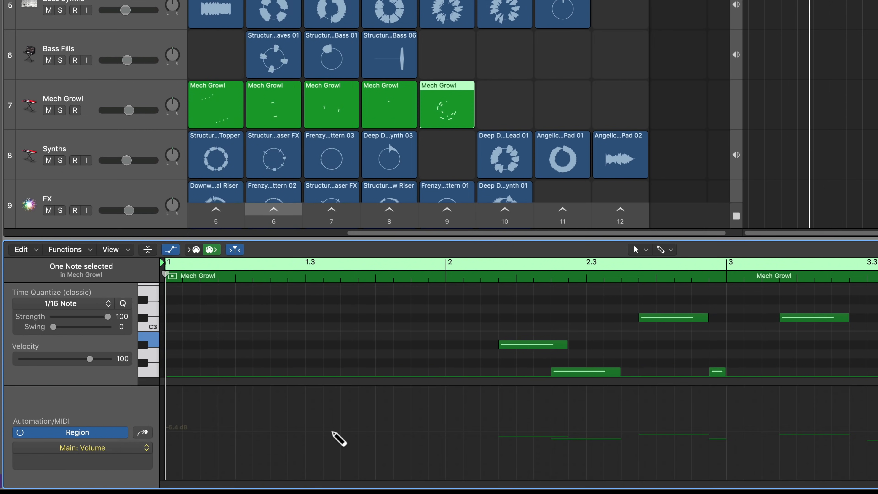
{"action": "mouse_move", "coordinate": [322, 424]}
{"action": "left_mouse_down"}
{"action": "mouse_move", "coordinate": [613, 446]}
{"action": "mouse_move", "coordinate": [723, 418]}
{"action": "mouse_move", "coordinate": [875, 436]}
{"action": "left_mouse_up"}
{"action": "mouse_move", "coordinate": [457, 114]}
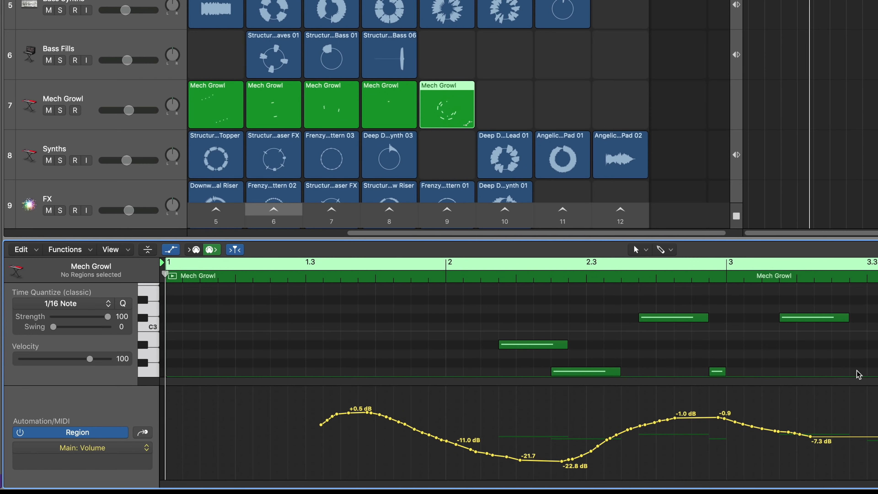
{"action": "mouse_move", "coordinate": [465, 93]}
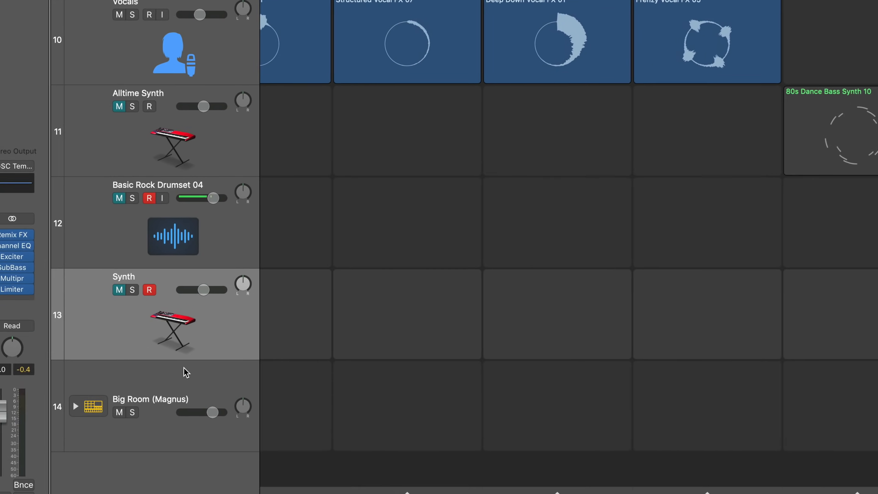
Create a Drummer cell in scene 10 on the Big Room drummer track, and start and stop its playback
{"action": "left_click", "coordinate": [155, 411]}
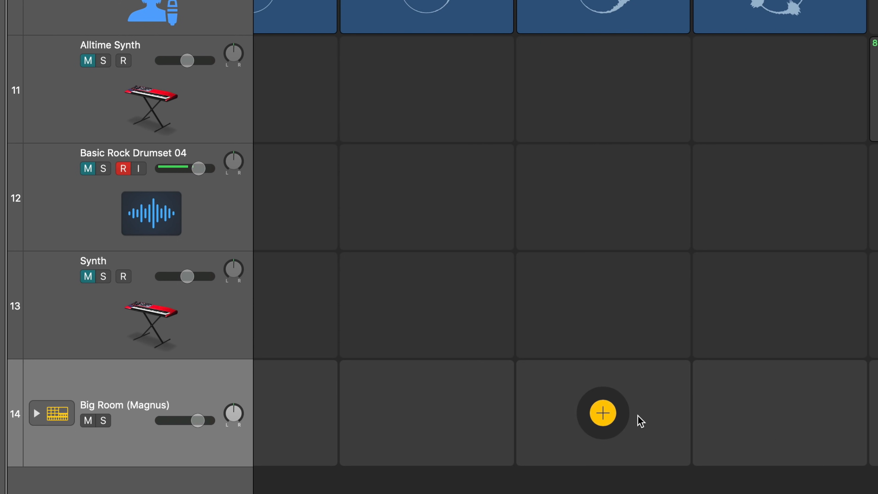
{"action": "left_click", "coordinate": [780, 418]}
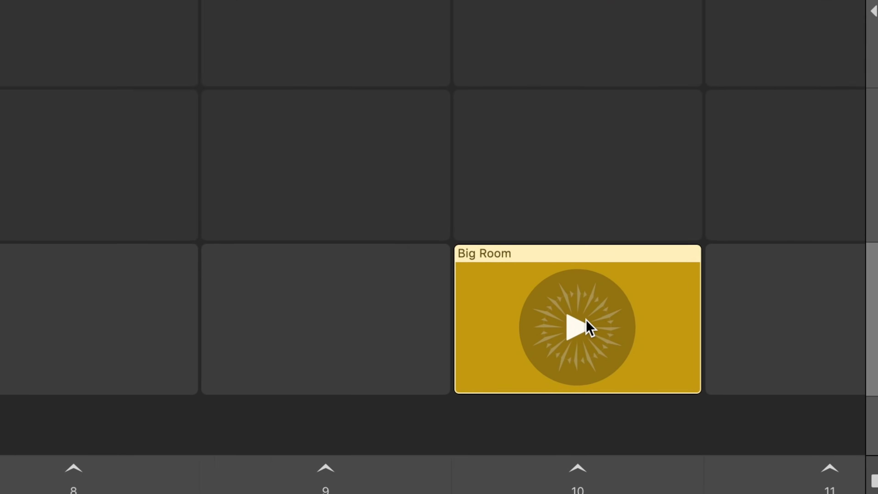
{"action": "left_click", "coordinate": [587, 322]}
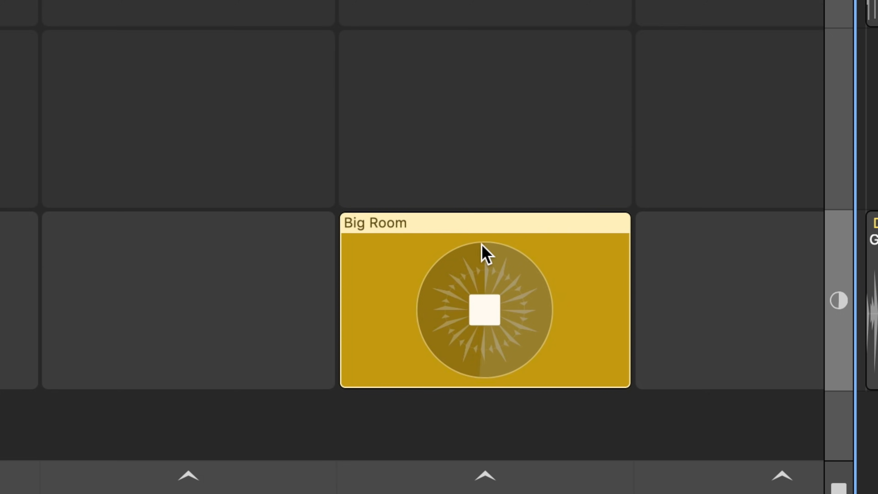
{"action": "left_click", "coordinate": [492, 309]}
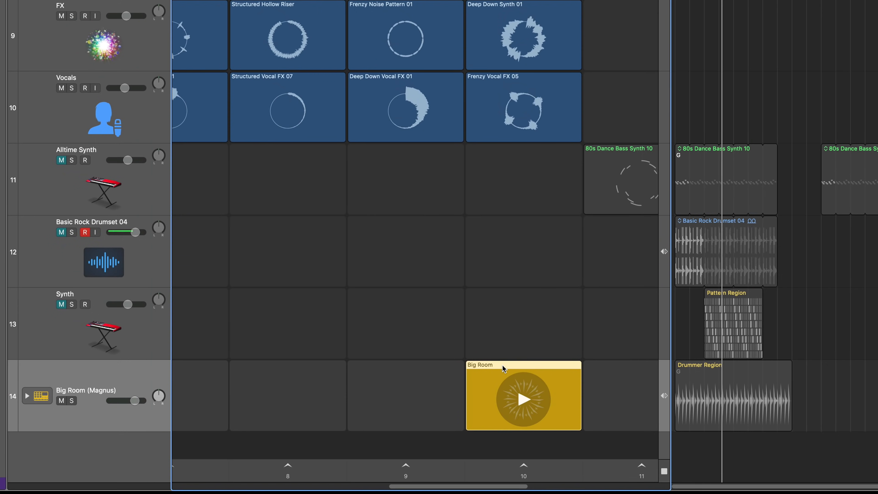
Show the Big Room cell in the Drummer Editor, and hide the editor again
{"action": "double_click", "coordinate": [503, 368]}
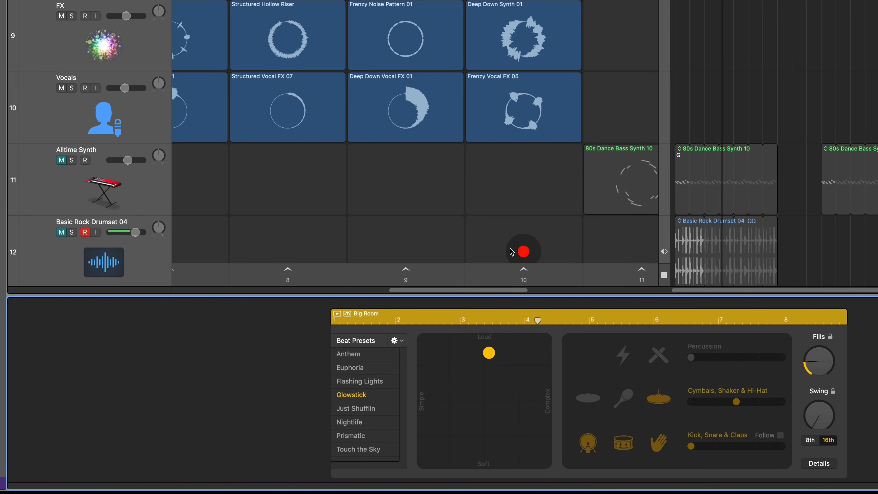
{"action": "scroll", "coordinate": [511, 252], "scroll_direction": "down", "scroll_amount": 5}
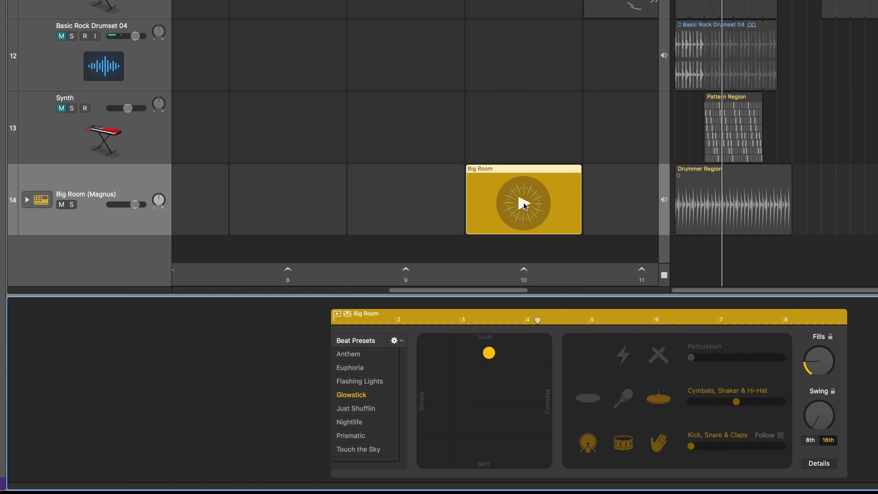
{"action": "mouse_move", "coordinate": [498, 195]}
{"action": "key", "text": "e"}
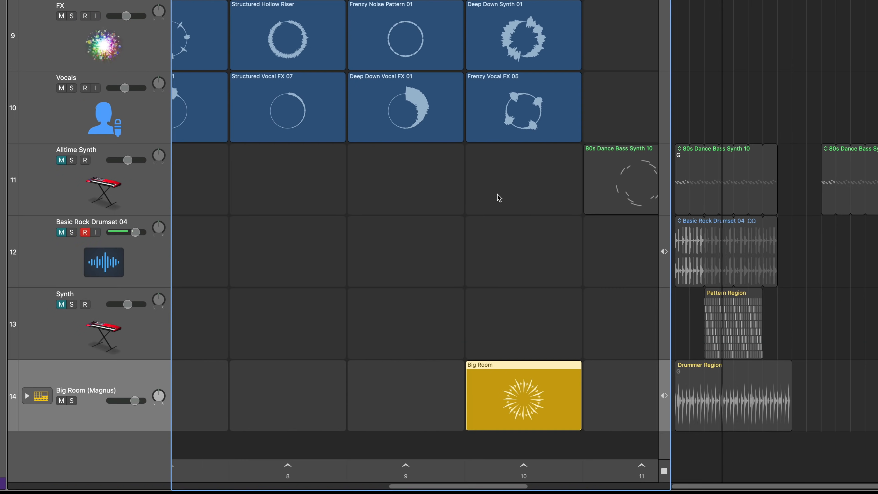
Copy the Drummer Region into its track's scene 9 cell and, with the Synth track unmuted, the Pattern Region into its track's scene 10 cell
{"action": "left_click", "coordinate": [725, 370]}
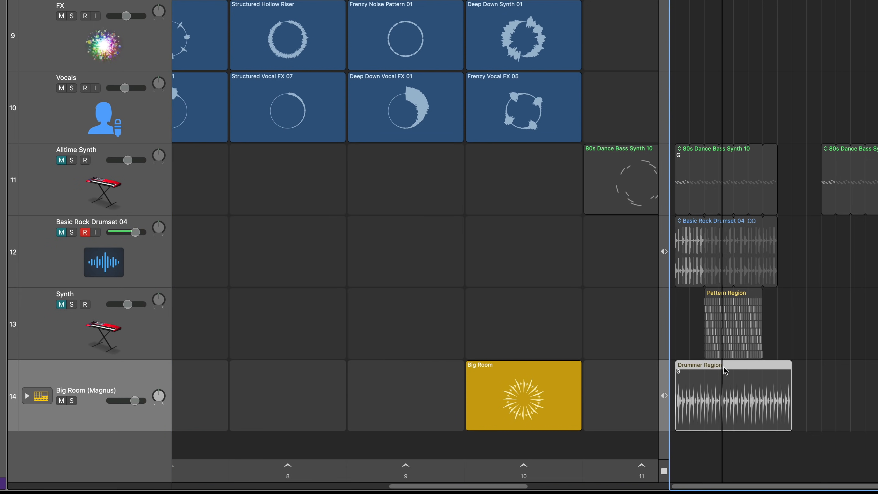
{"action": "left_click_drag", "start_coordinate": [727, 370], "coordinate": [373, 391]}
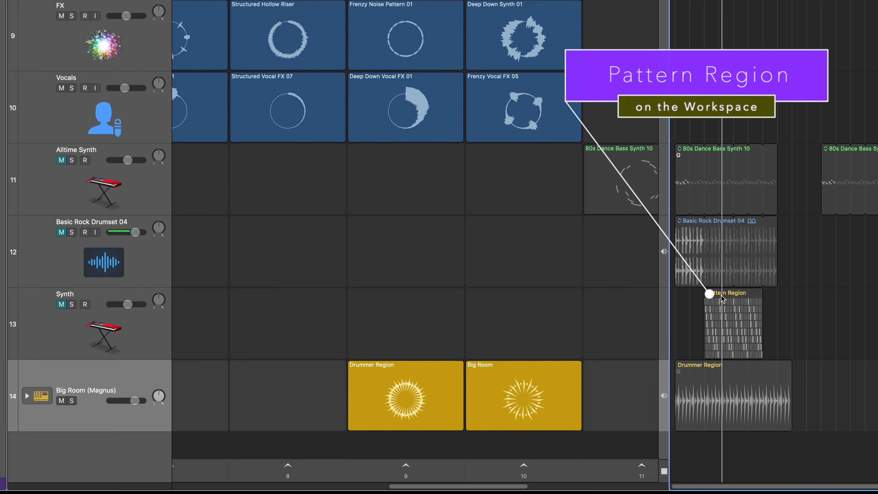
{"action": "left_click", "coordinate": [733, 298]}
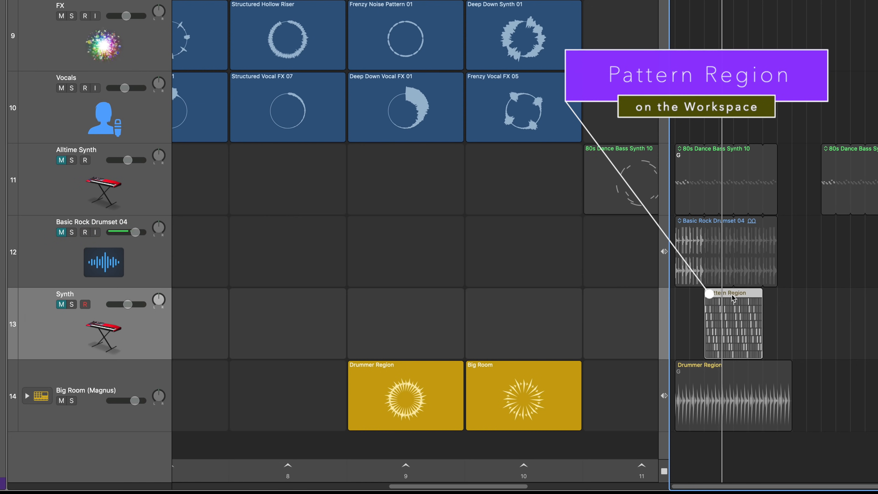
{"action": "left_click", "coordinate": [62, 304]}
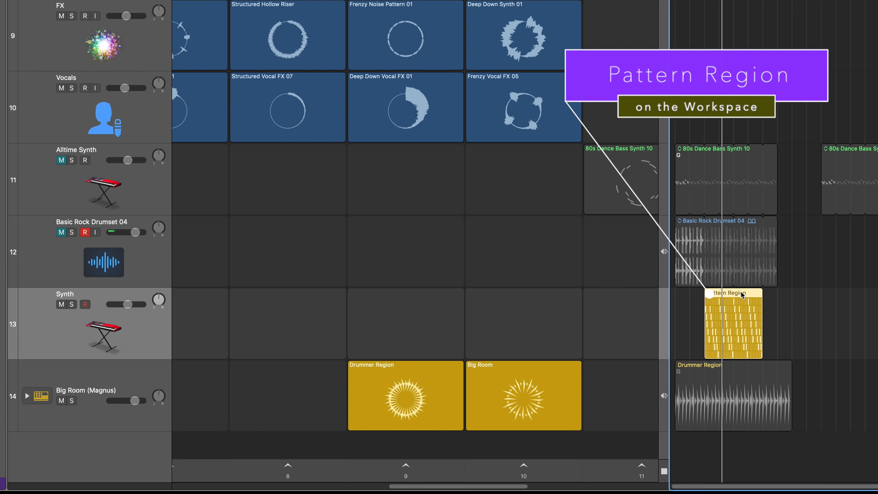
{"action": "left_click_drag", "start_coordinate": [742, 295], "coordinate": [730, 296]}
{"action": "left_click_drag", "start_coordinate": [573, 300], "coordinate": [506, 304]}
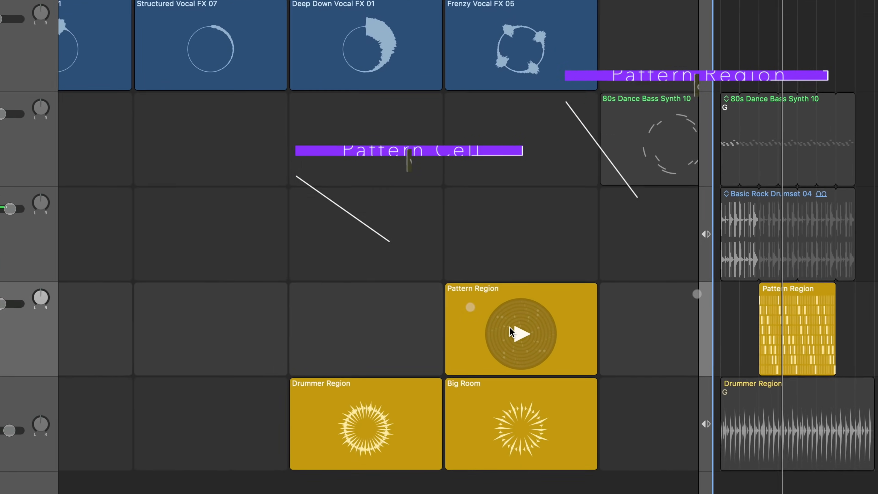
Play the Pattern Region and Big Room cells together, and stop all cells
{"action": "left_click", "coordinate": [515, 326]}
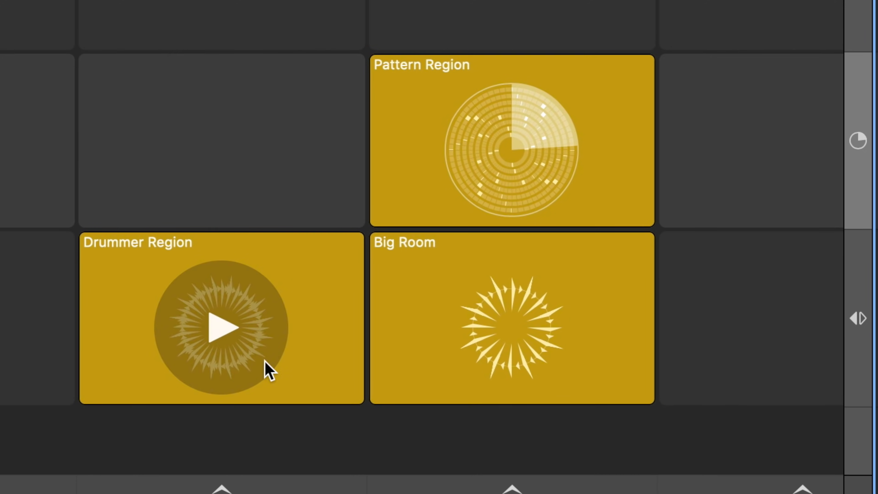
{"action": "left_click", "coordinate": [521, 331]}
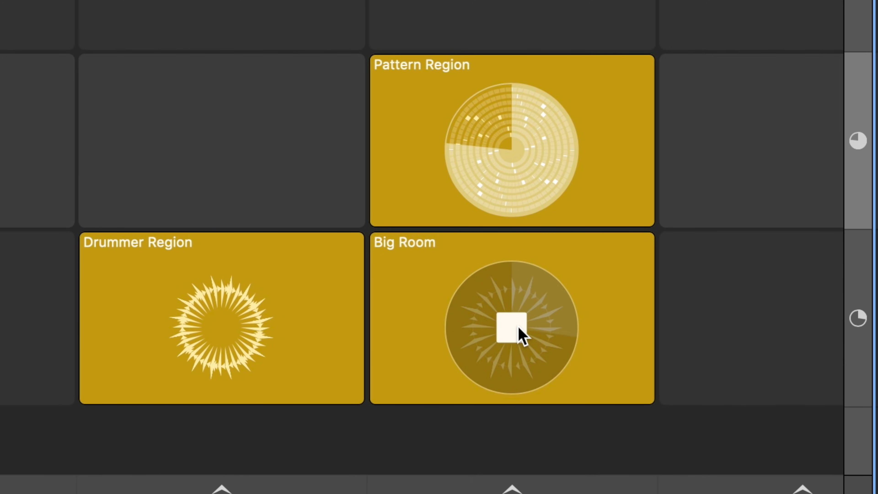
{"action": "left_click", "coordinate": [520, 330]}
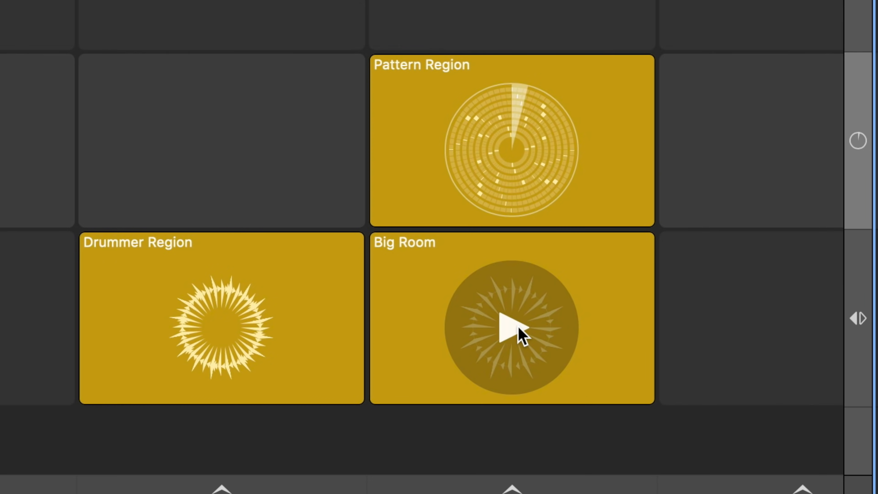
{"action": "key", "text": "space"}
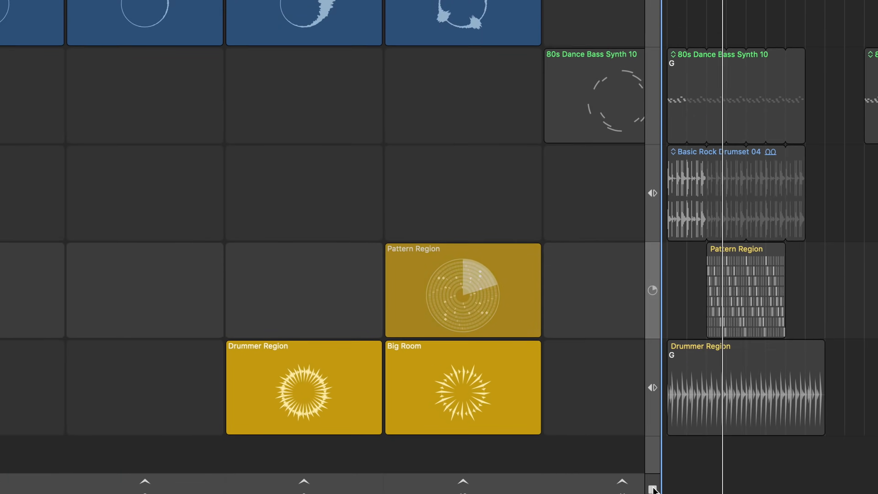
{"action": "left_click", "coordinate": [653, 489]}
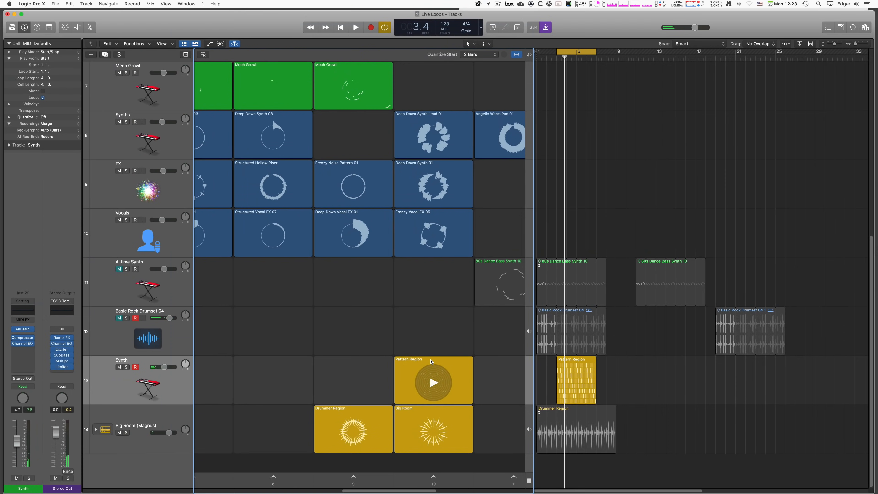
Open the scene 10 Pattern Region cell in the Step Sequencer, keeping its cell in view in the grid
{"action": "double_click", "coordinate": [431, 362]}
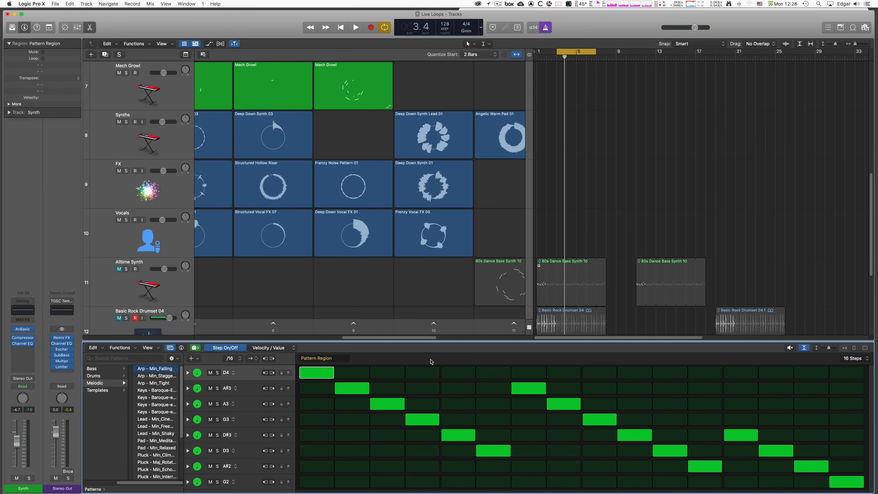
{"action": "scroll", "coordinate": [419, 300], "scroll_direction": "down", "scroll_amount": 5}
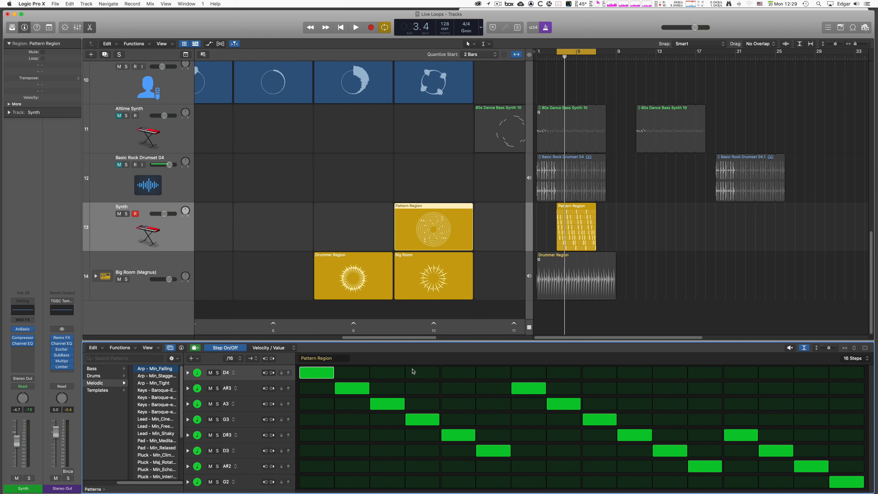
{"action": "mouse_move", "coordinate": [425, 211]}
Record a new MIDI cell in scene 9 on the Synth track, and open that cell for editing
{"action": "left_click", "coordinate": [356, 178]}
{"action": "left_click", "coordinate": [144, 210]}
{"action": "mouse_move", "coordinate": [356, 230]}
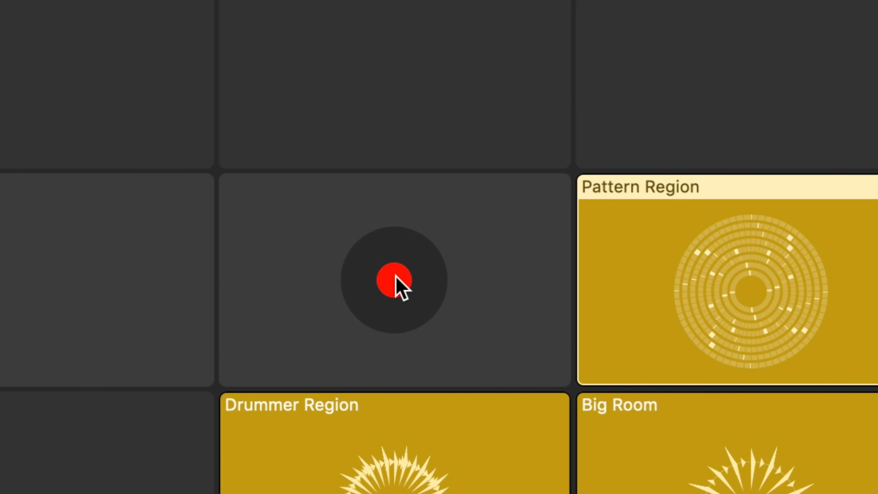
{"action": "left_click", "coordinate": [394, 273]}
{"action": "mouse_move", "coordinate": [585, 347]}
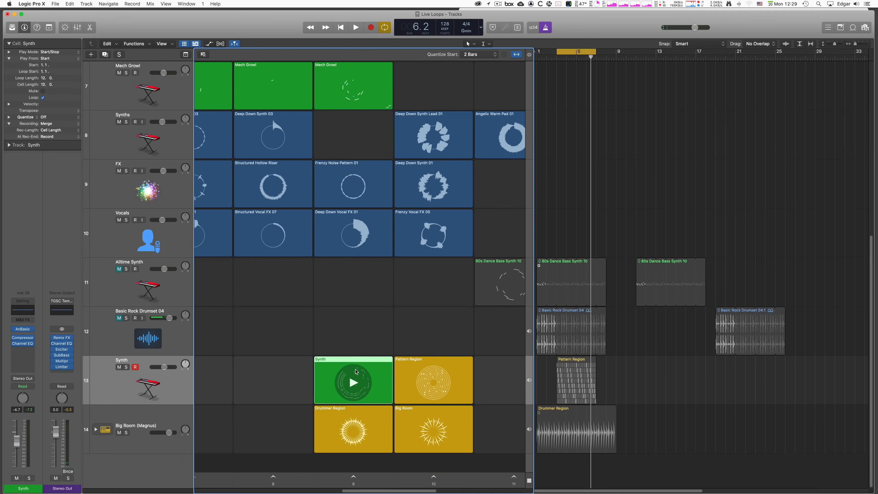
{"action": "double_click", "coordinate": [353, 362]}
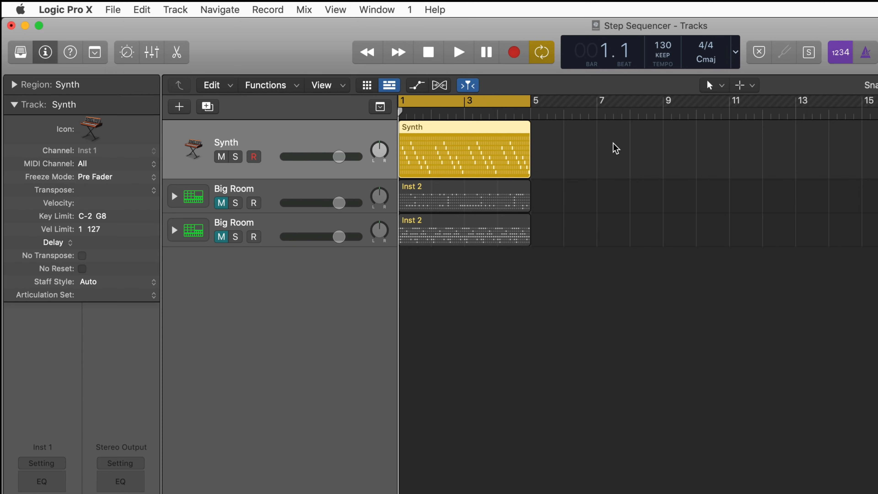
Create an empty Pattern Region at bar 7 on the Synth track and open it in the Step Sequencer
{"action": "right_click", "coordinate": [616, 148]}
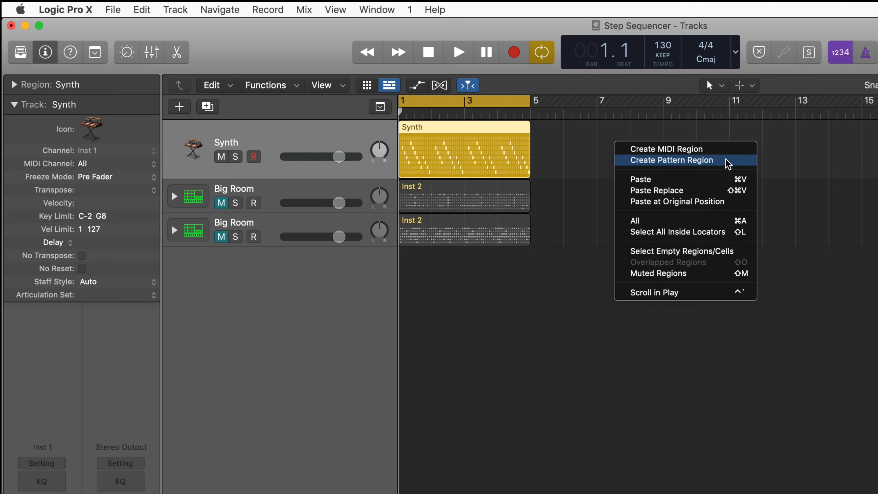
{"action": "left_click", "coordinate": [720, 161]}
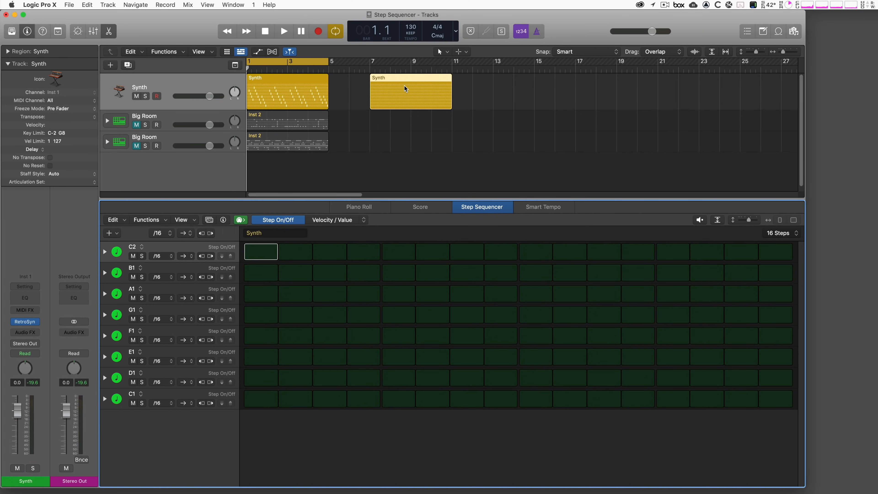
{"action": "double_click", "coordinate": [404, 86]}
{"action": "double_click", "coordinate": [406, 88]}
Look through the available editor windows, close the editor area, and reopen the bar 7 Pattern Region in the Step Sequencer
{"action": "left_click", "coordinate": [233, 5]}
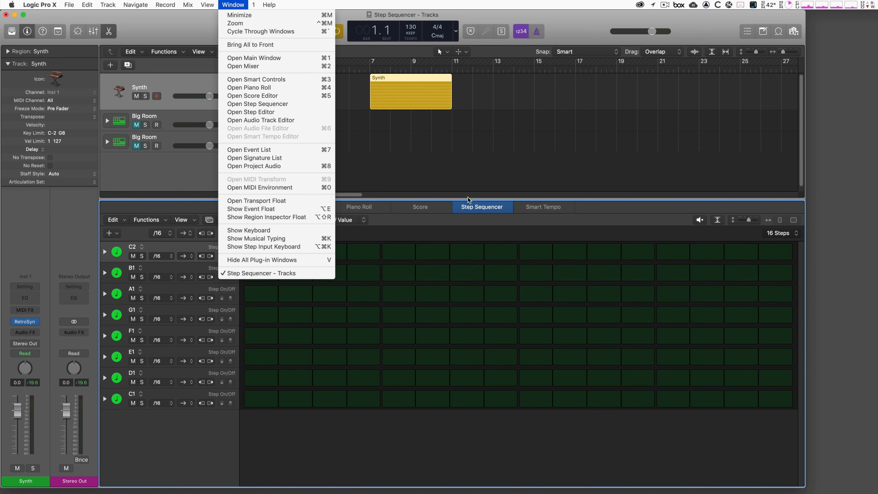
{"action": "left_click", "coordinate": [604, 210]}
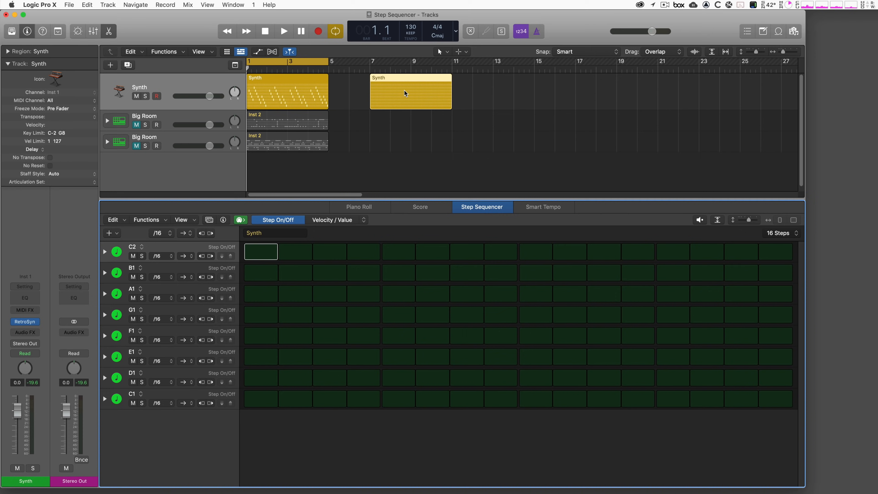
{"action": "key", "text": "e"}
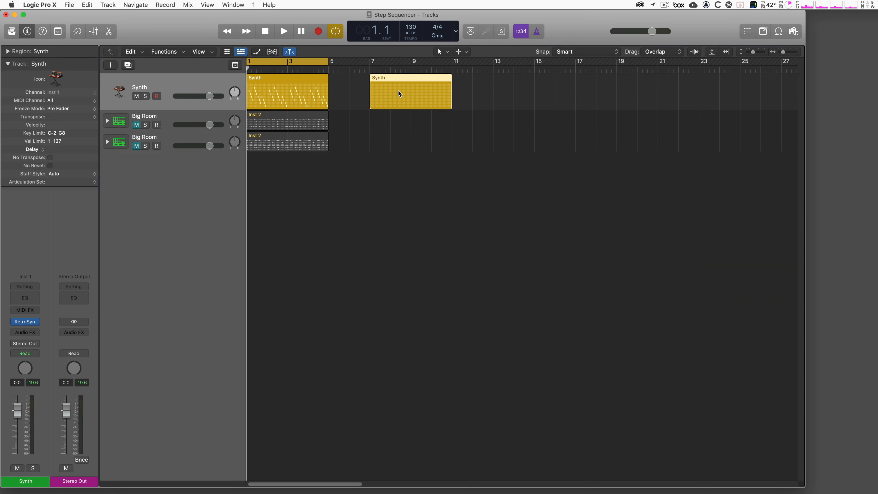
{"action": "double_click", "coordinate": [427, 91]}
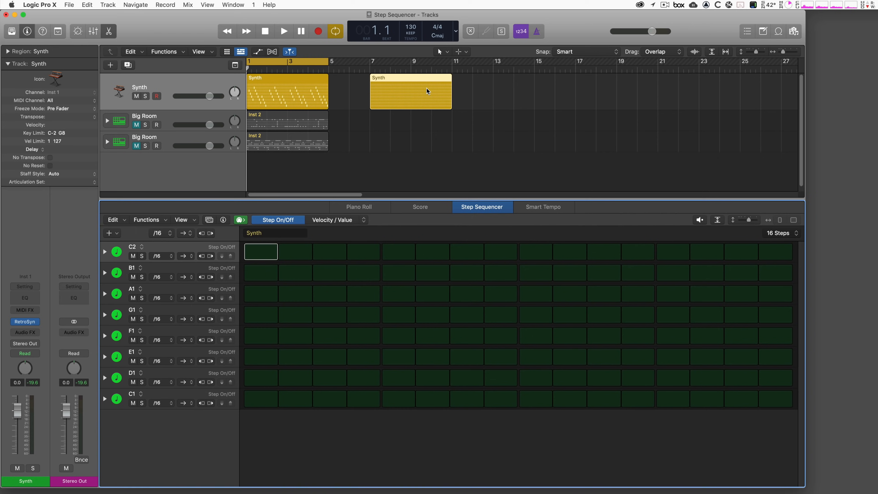
Show the Synth Pattern Region at bar 1 in the Step Sequencer, play its pattern, and stop playback
{"action": "left_click", "coordinate": [404, 76]}
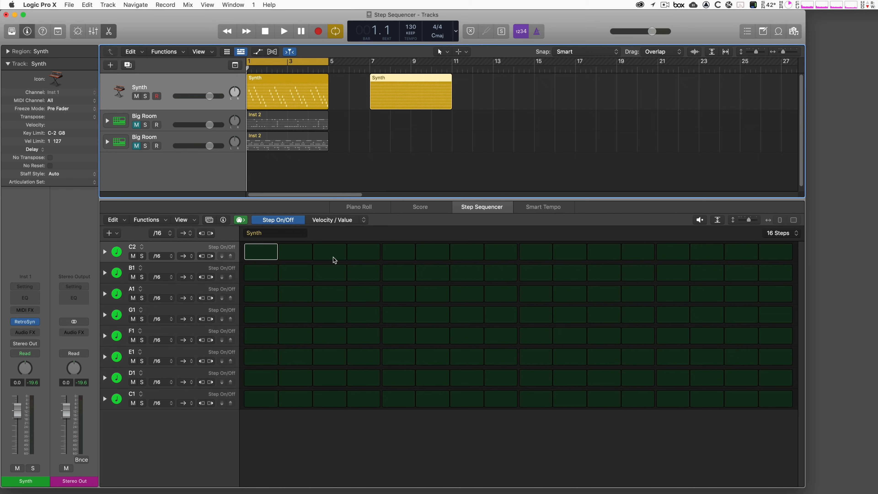
{"action": "left_click", "coordinate": [274, 82]}
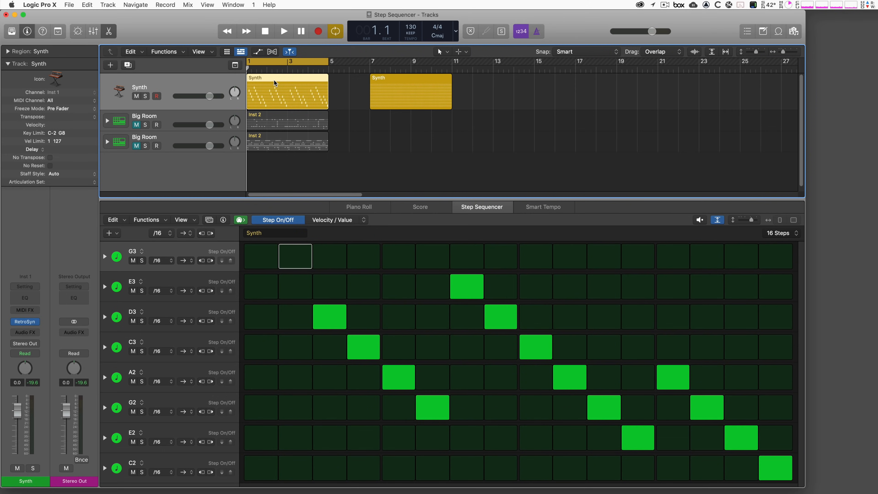
{"action": "key", "text": "space"}
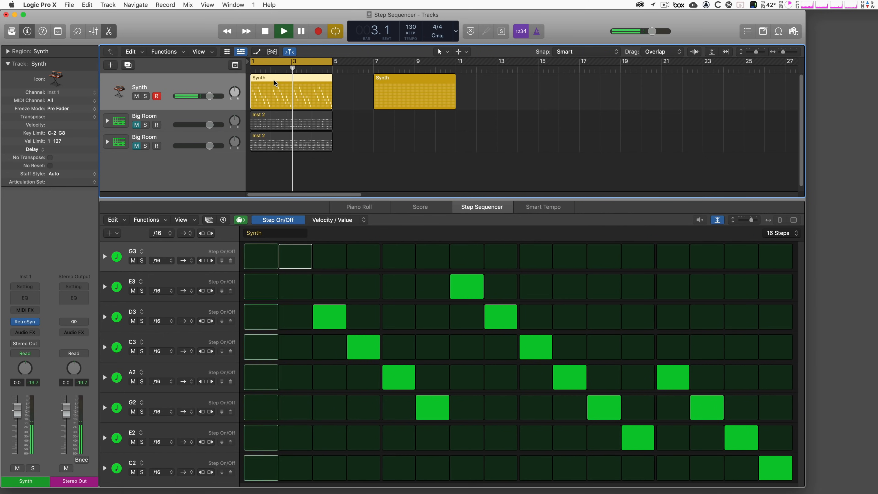
{"action": "key", "text": "space"}
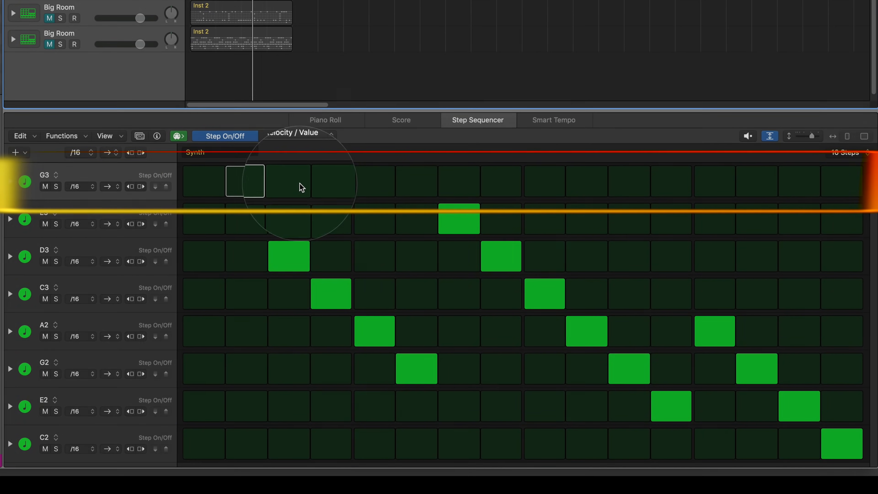
Review the pattern length options without changing them, and expand the G3 row to show its Velocity, Gate and Tie subrows
{"action": "left_click", "coordinate": [860, 153]}
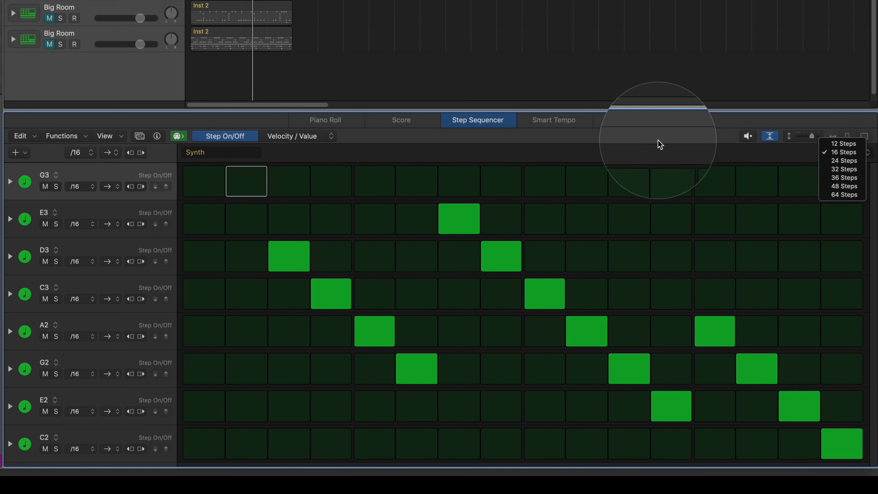
{"action": "left_click", "coordinate": [655, 148]}
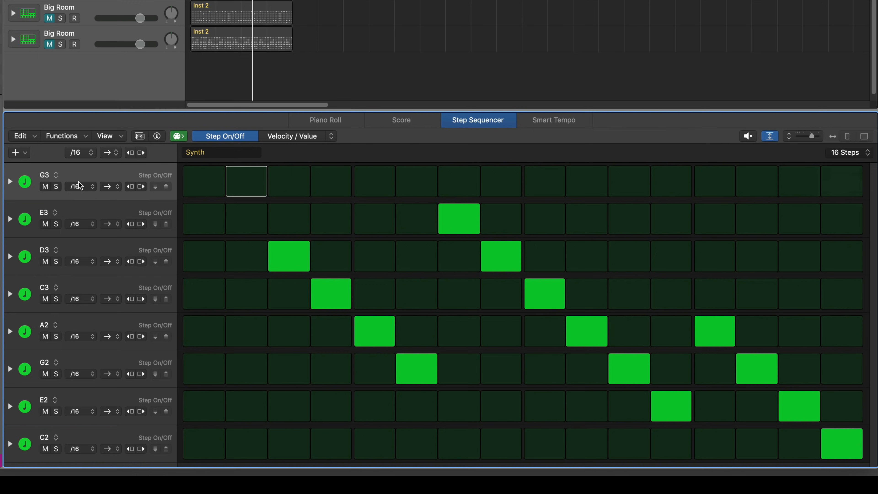
{"action": "left_click", "coordinate": [10, 182]}
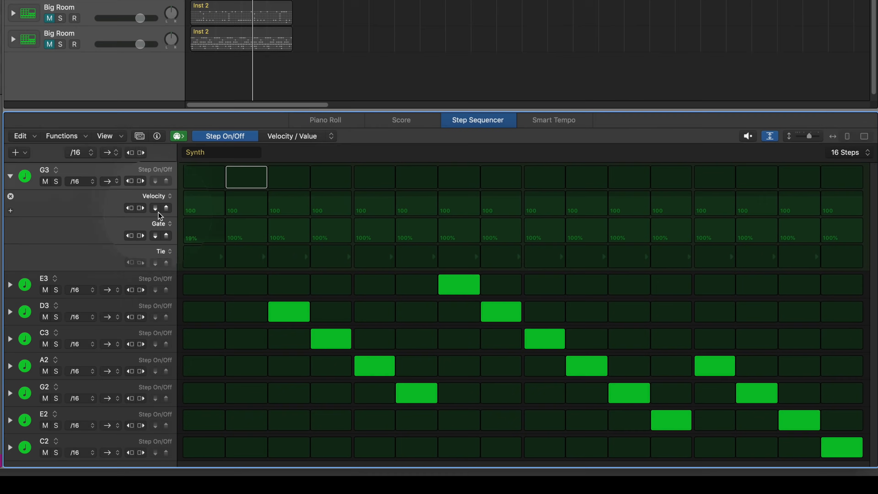
{"action": "scroll", "coordinate": [162, 237], "scroll_direction": "up", "scroll_amount": 2}
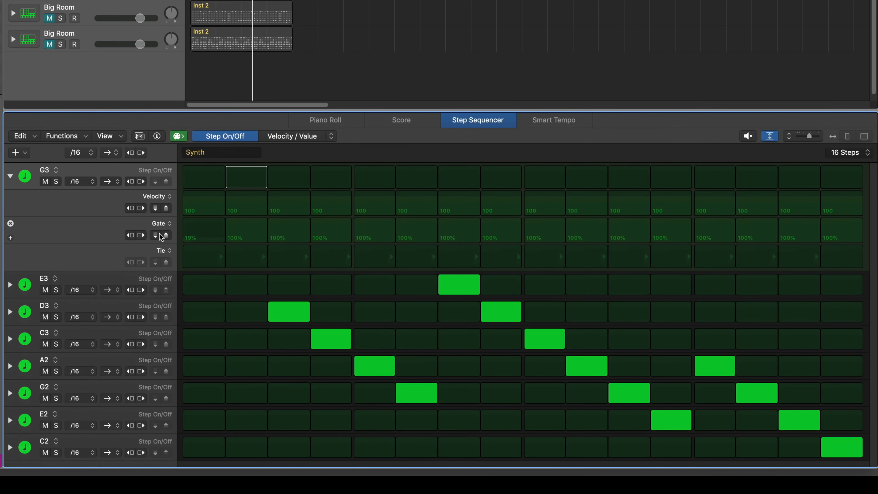
Switch off step 3 of the D3 row, expand the row's subrows, and open the parameter choices for its Velocity subrow
{"action": "left_click", "coordinate": [72, 277]}
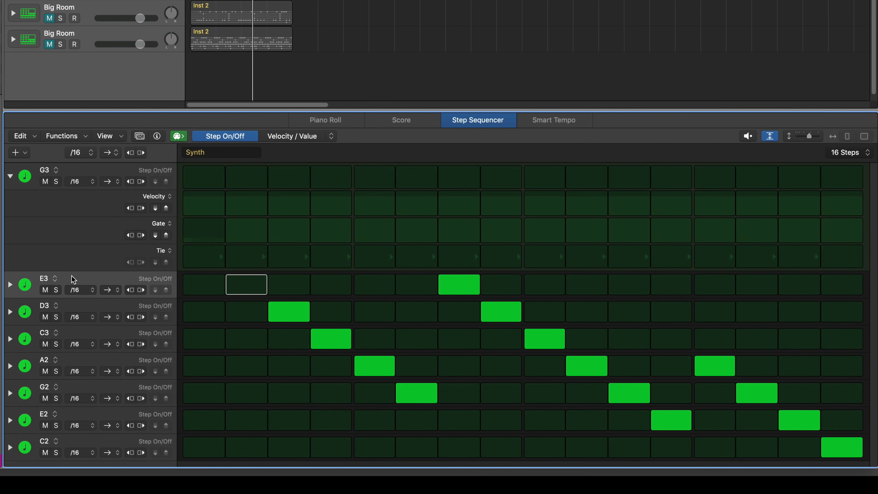
{"action": "left_click", "coordinate": [89, 301]}
{"action": "left_click", "coordinate": [90, 281]}
{"action": "left_click", "coordinate": [287, 308]}
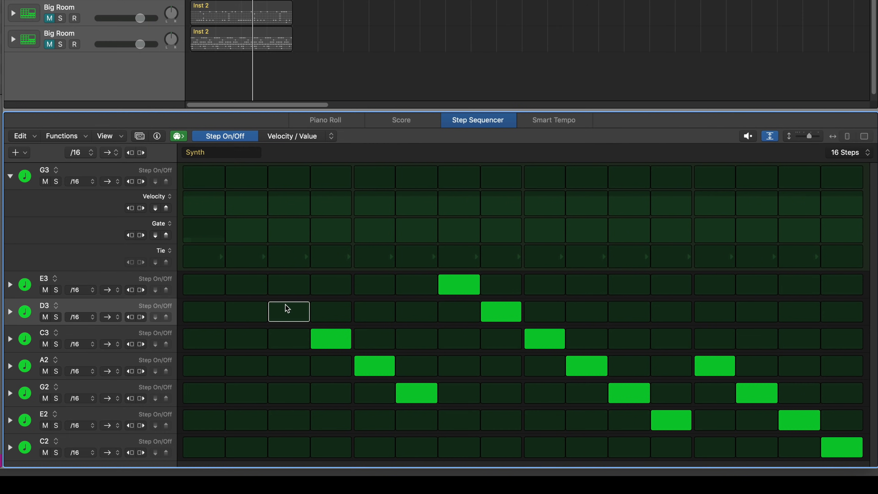
{"action": "left_click", "coordinate": [10, 311]}
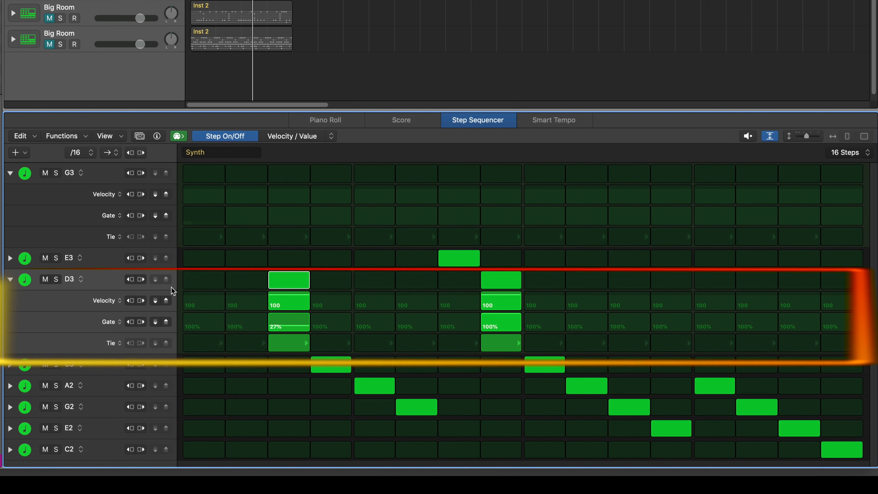
{"action": "left_click", "coordinate": [118, 301]}
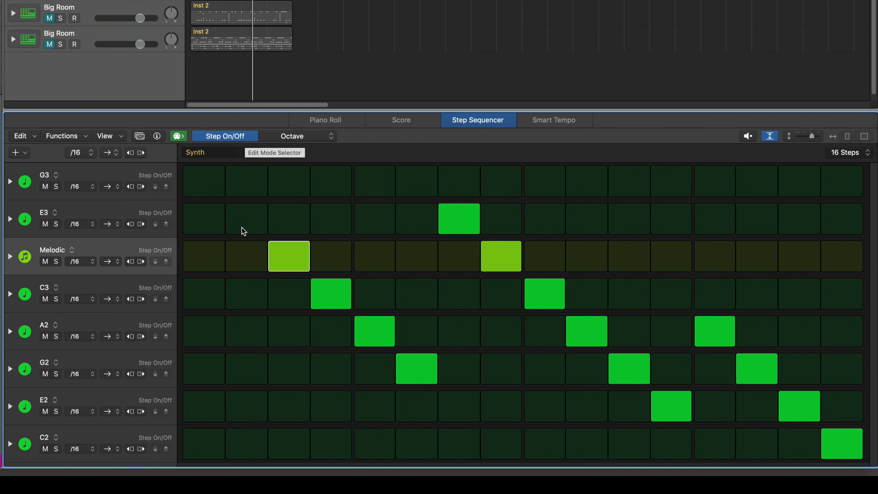
Edit the pattern by switching on steps 2, 6 and 8 in the G3 row and steps 5 and 6 in the E3 row
{"action": "left_click", "coordinate": [241, 185]}
{"action": "left_click", "coordinate": [288, 181]}
{"action": "left_click", "coordinate": [321, 182]}
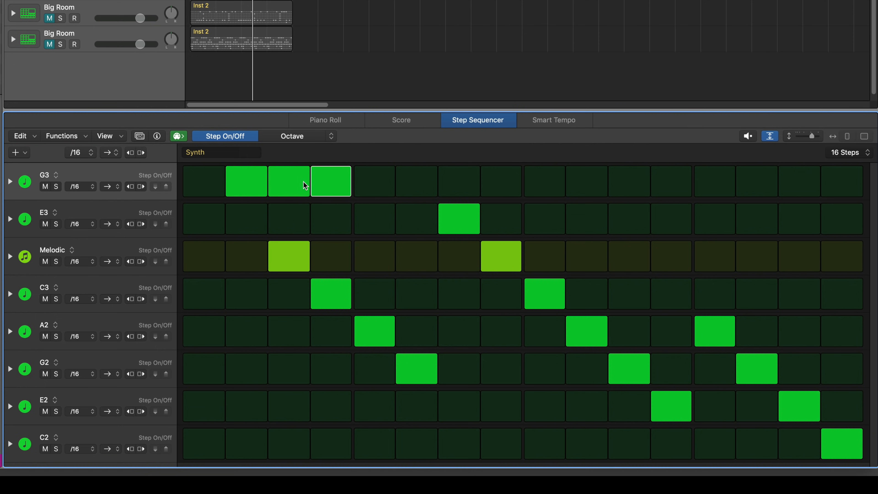
{"action": "left_click", "coordinate": [303, 182]}
{"action": "left_click", "coordinate": [263, 184]}
{"action": "left_click", "coordinate": [416, 184]}
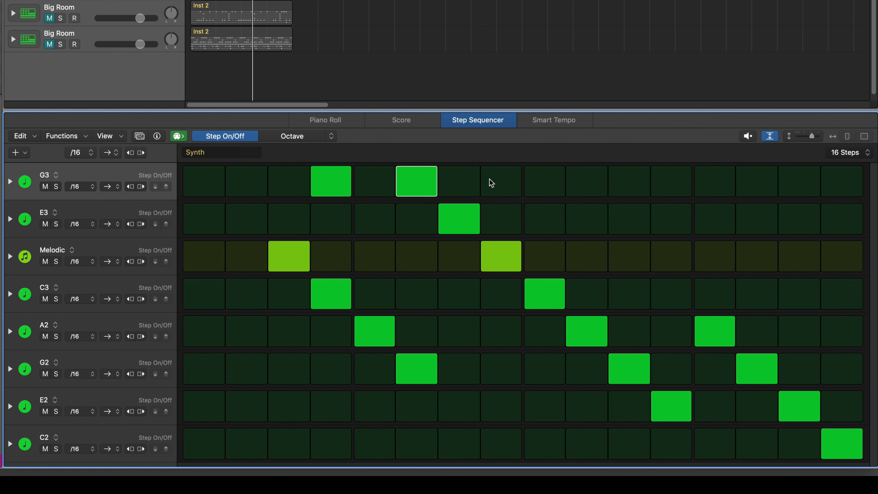
{"action": "left_click", "coordinate": [489, 179]}
{"action": "left_click_drag", "start_coordinate": [402, 230], "coordinate": [358, 212]}
{"action": "left_click", "coordinate": [317, 183]}
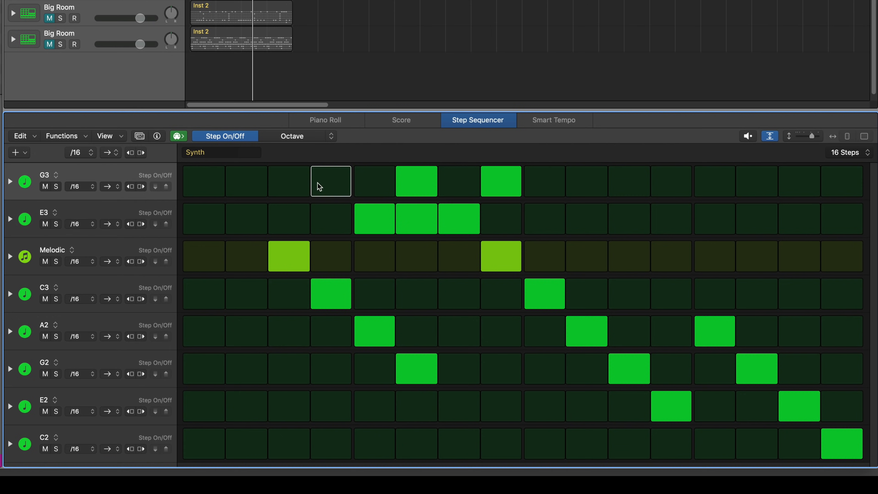
{"action": "left_click", "coordinate": [288, 183]}
{"action": "left_click", "coordinate": [238, 186]}
{"action": "left_click", "coordinate": [300, 183]}
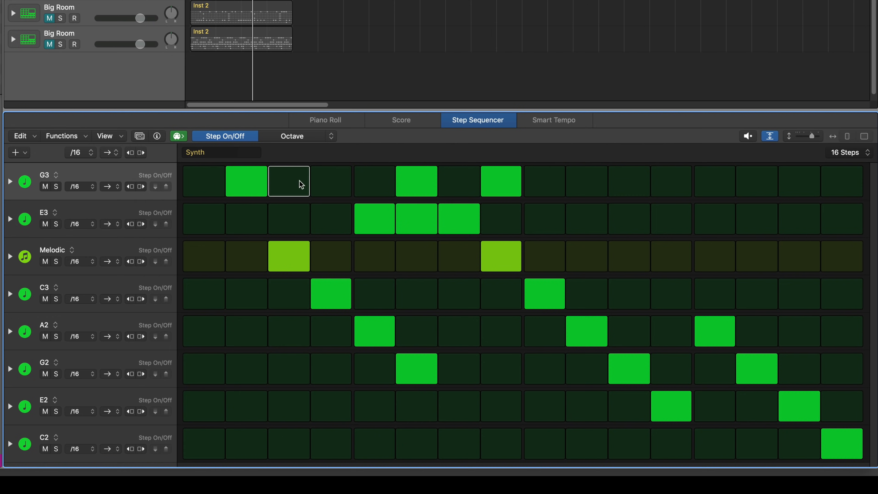
Switch the edit mode to Velocity / Value, and lower the velocity of G3 step 2 to 67 and of E3 step 5
{"action": "left_click", "coordinate": [302, 139]}
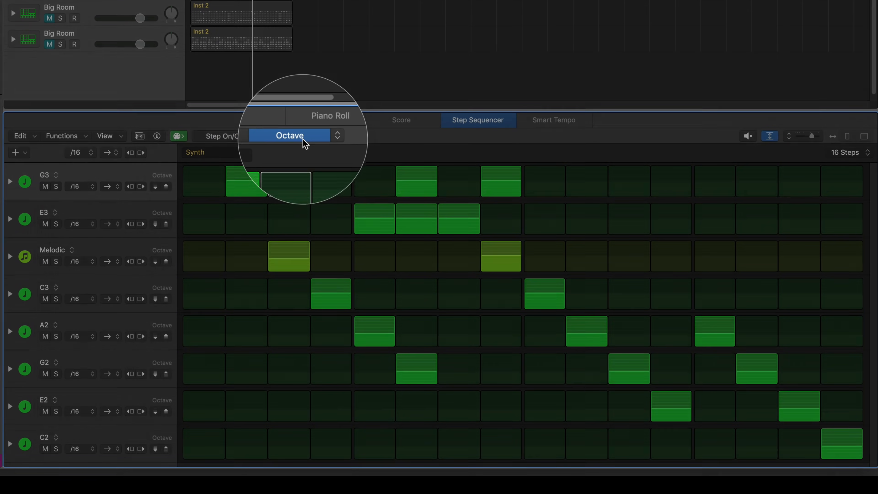
{"action": "left_click", "coordinate": [302, 139]}
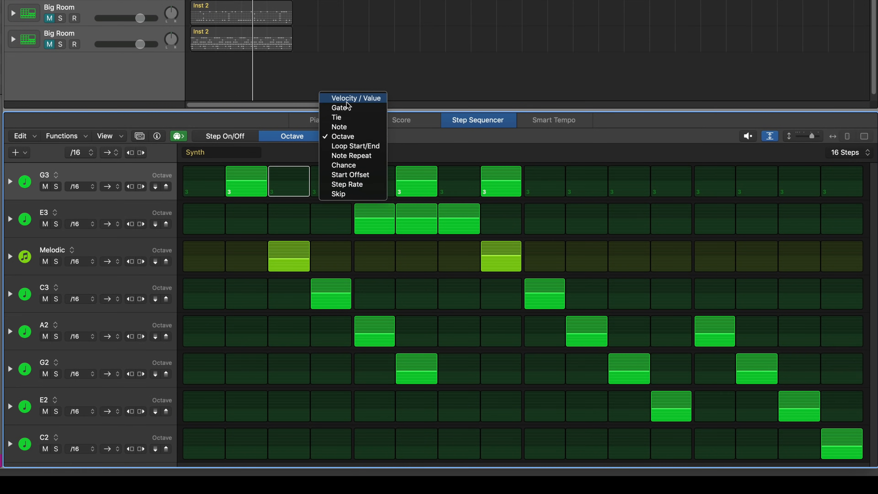
{"action": "left_click", "coordinate": [351, 99]}
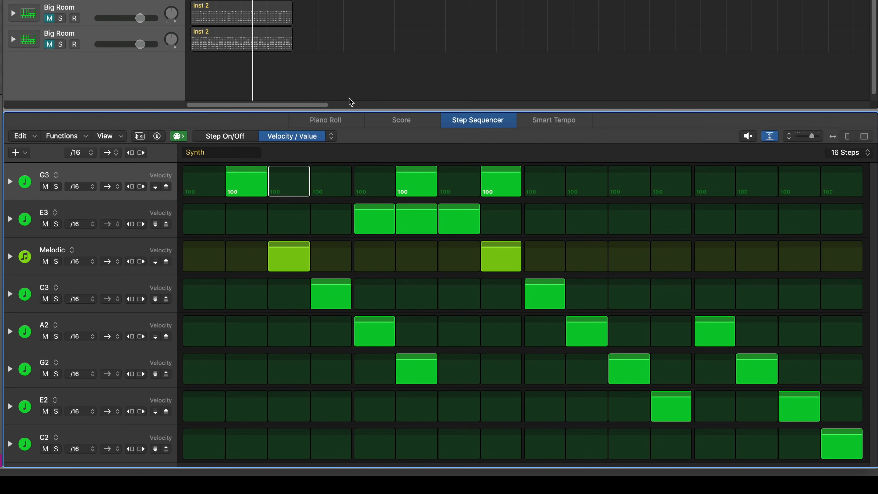
{"action": "left_click_drag", "start_coordinate": [253, 170], "coordinate": [253, 181]}
{"action": "left_click_drag", "start_coordinate": [365, 207], "coordinate": [366, 215]}
Switch the edit mode to Chance and set the chance of G3 step 2 to 42%
{"action": "left_click", "coordinate": [332, 136]}
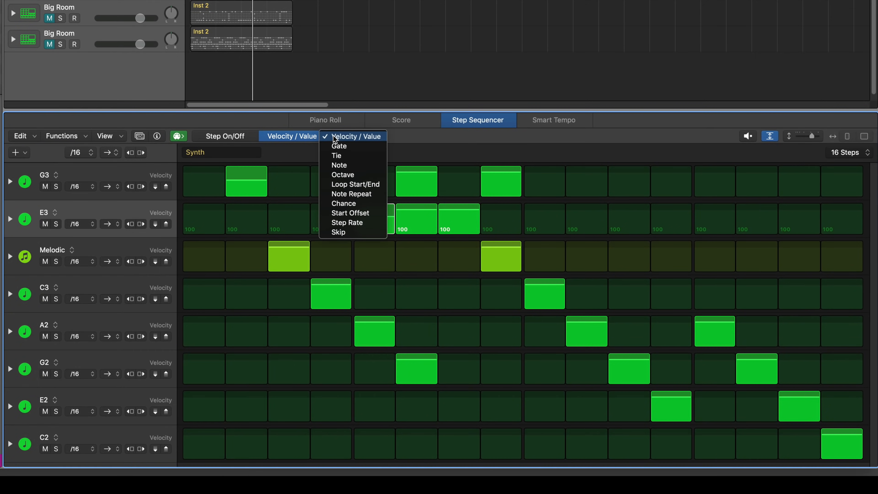
{"action": "left_click", "coordinate": [352, 205]}
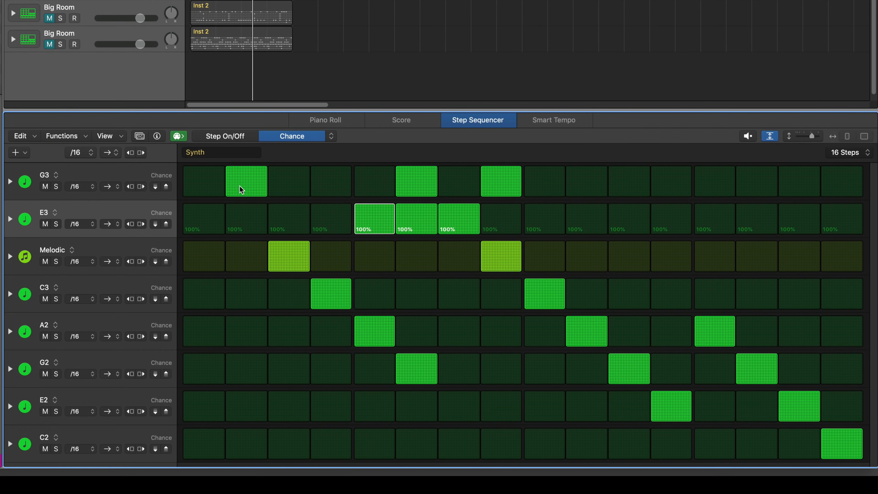
{"action": "mouse_move", "coordinate": [239, 185]}
{"action": "left_mouse_down"}
{"action": "mouse_move", "coordinate": [260, 195]}
{"action": "mouse_move", "coordinate": [244, 186]}
{"action": "left_mouse_up"}
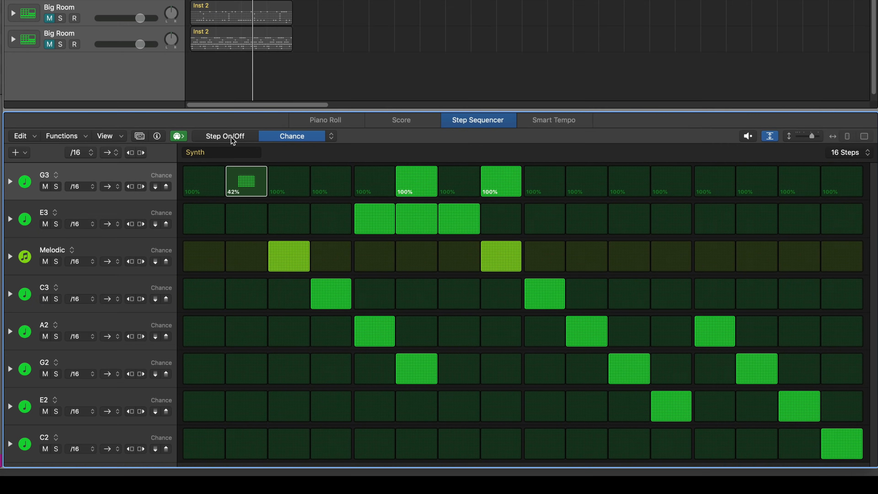
Alternate the grid between the Step On/Off and Chance edit modes to compare them, ending on Chance
{"action": "left_click", "coordinate": [241, 136]}
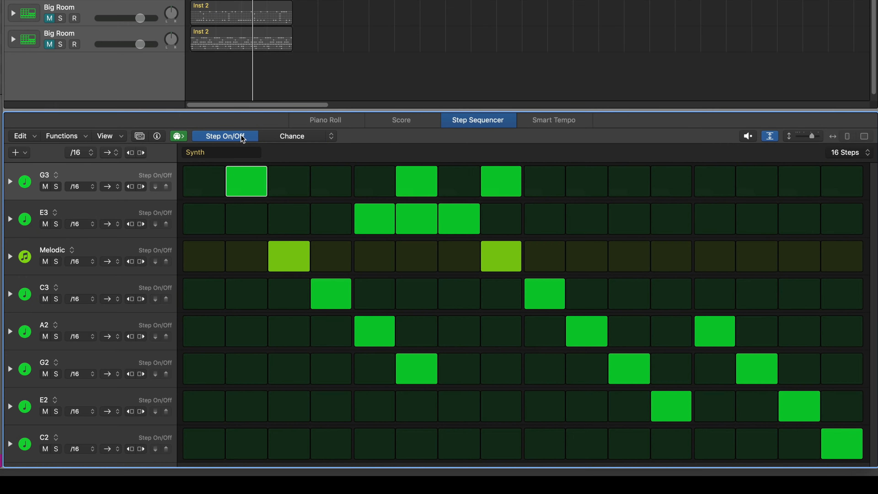
{"action": "left_click", "coordinate": [285, 136]}
{"action": "left_click", "coordinate": [253, 136]}
{"action": "left_click", "coordinate": [286, 137]}
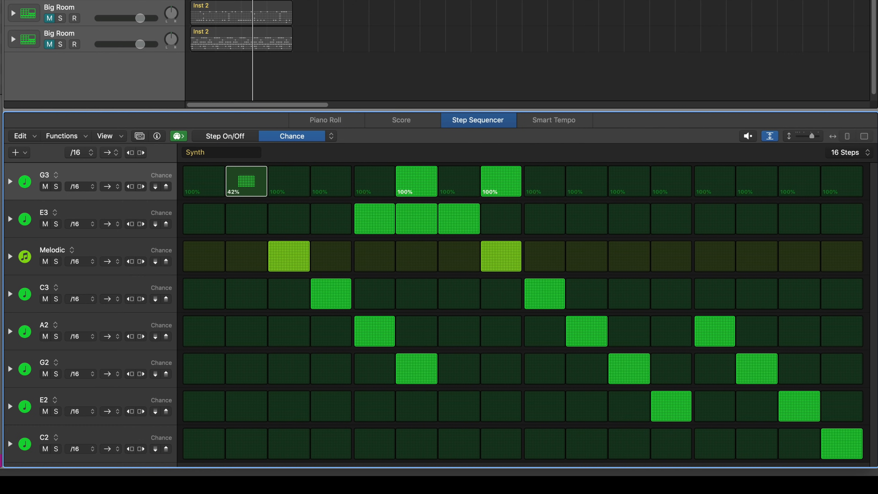
Expand the G3 row and change its Velocity subrow to Note
{"action": "left_click", "coordinate": [9, 181]}
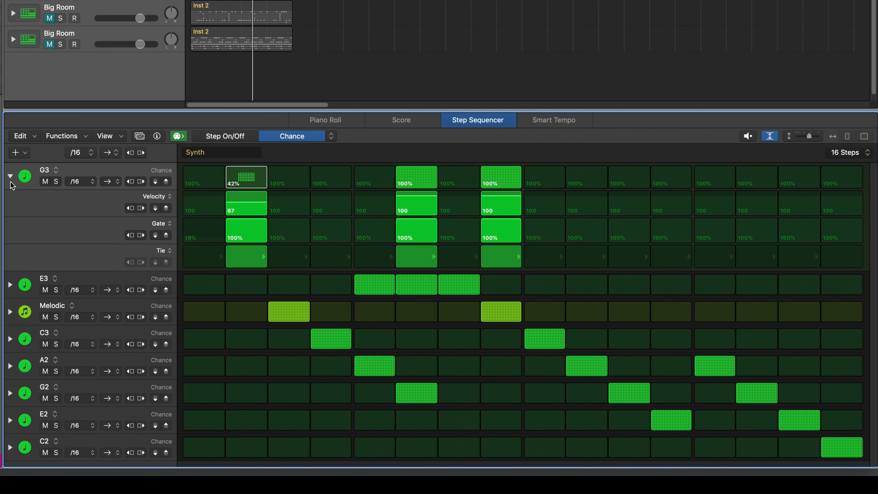
{"action": "left_click", "coordinate": [163, 196]}
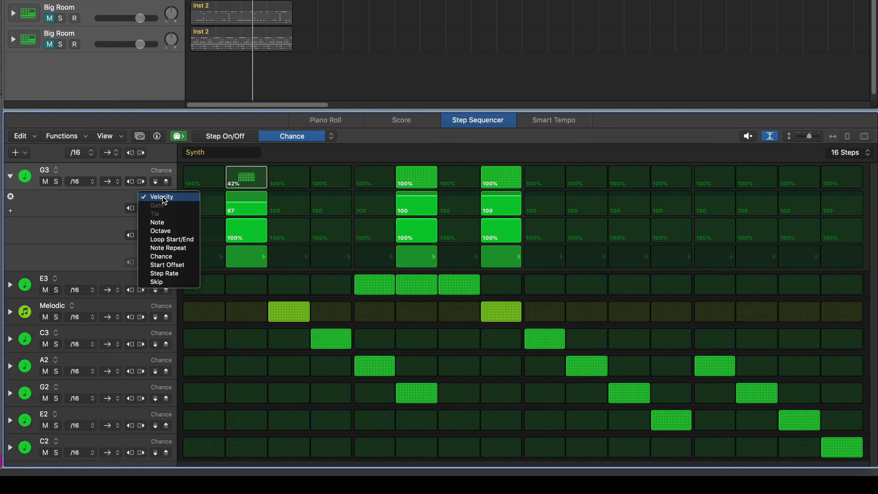
{"action": "left_click", "coordinate": [164, 223]}
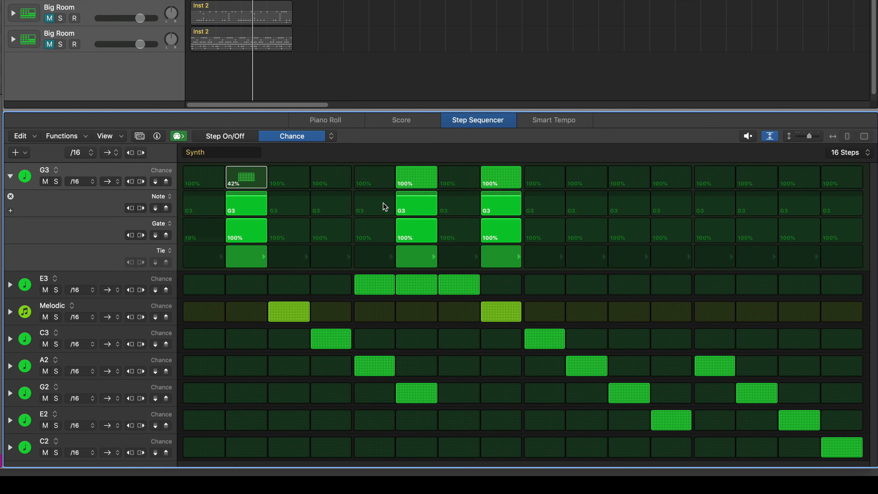
Expand the subrows of all rows at once and look over the whole expanded pattern
{"action": "left_click", "coordinate": [9, 285], "text": "alt"}
{"action": "scroll", "coordinate": [10, 288], "scroll_direction": "down", "scroll_amount": 3}
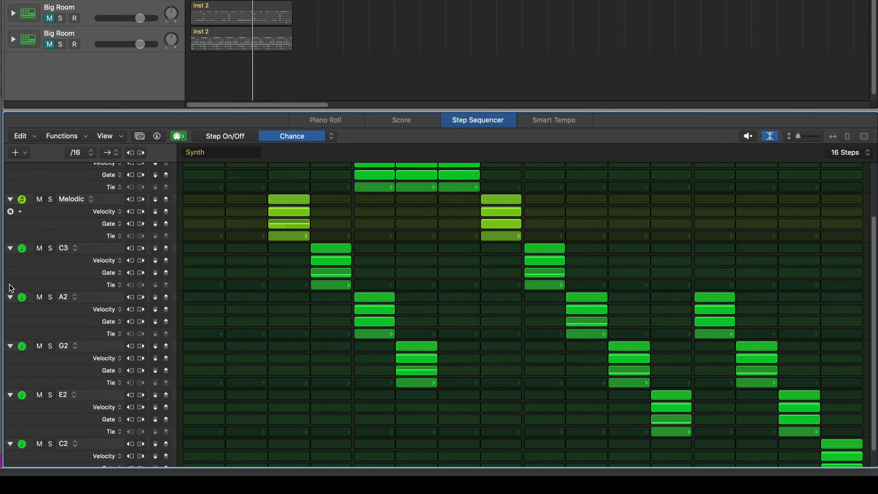
{"action": "scroll", "coordinate": [10, 288], "scroll_direction": "up", "scroll_amount": 3}
{"action": "scroll", "coordinate": [10, 288], "scroll_direction": "down", "scroll_amount": 3}
{"action": "scroll", "coordinate": [10, 288], "scroll_direction": "up", "scroll_amount": 3}
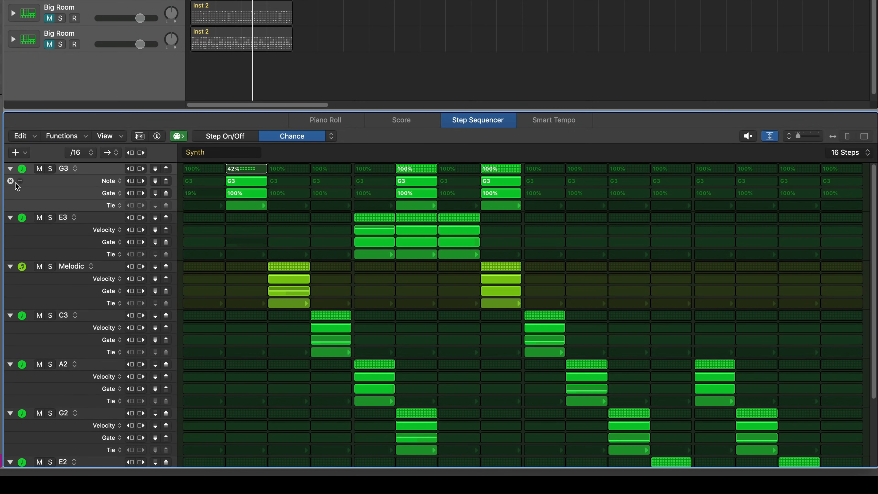
Collapse the G3 row's subrows, reopen them, and collapse the subrows of all rows in the Synth pattern at once
{"action": "left_click", "coordinate": [10, 168]}
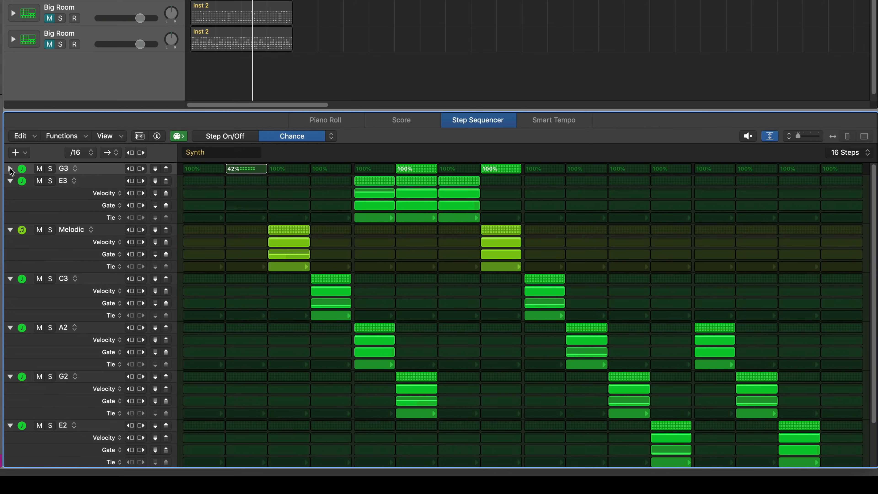
{"action": "left_click", "coordinate": [10, 169]}
{"action": "left_click", "coordinate": [10, 169], "text": "alt"}
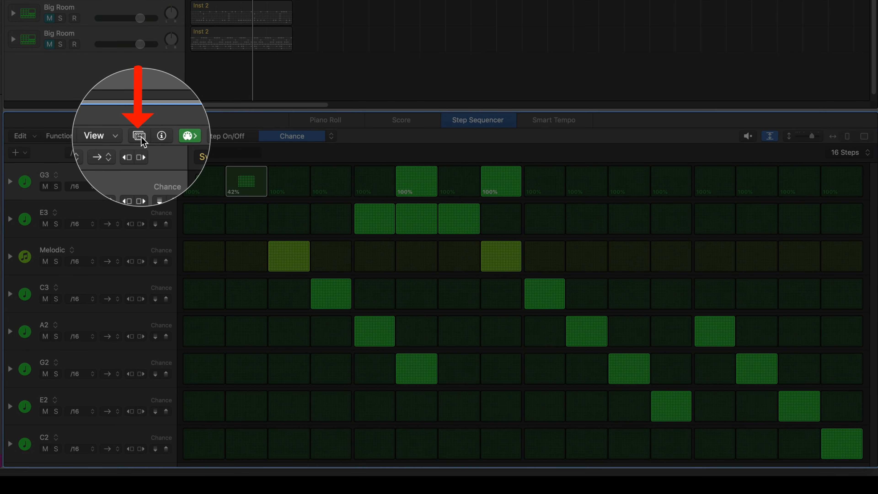
Open the pattern browser, look through the Melodic and Drums pattern lists, and hide the browser again
{"action": "left_click", "coordinate": [140, 136]}
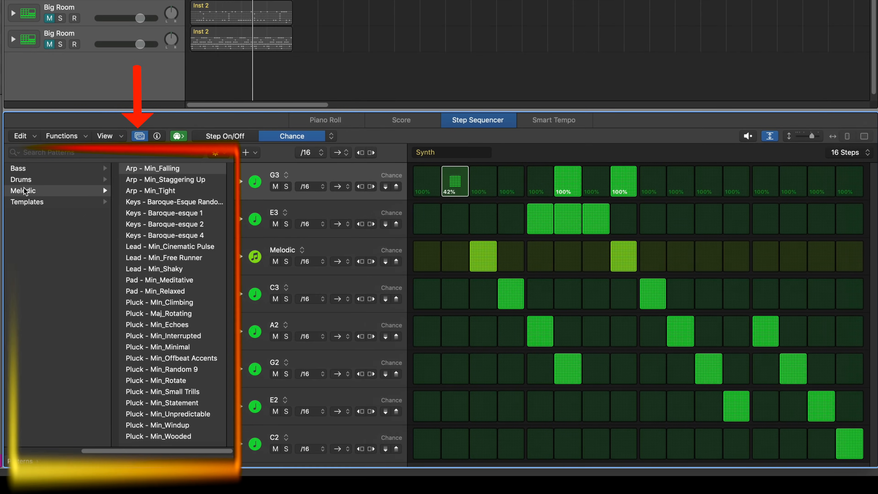
{"action": "scroll", "coordinate": [40, 188], "scroll_direction": "left", "scroll_amount": 5}
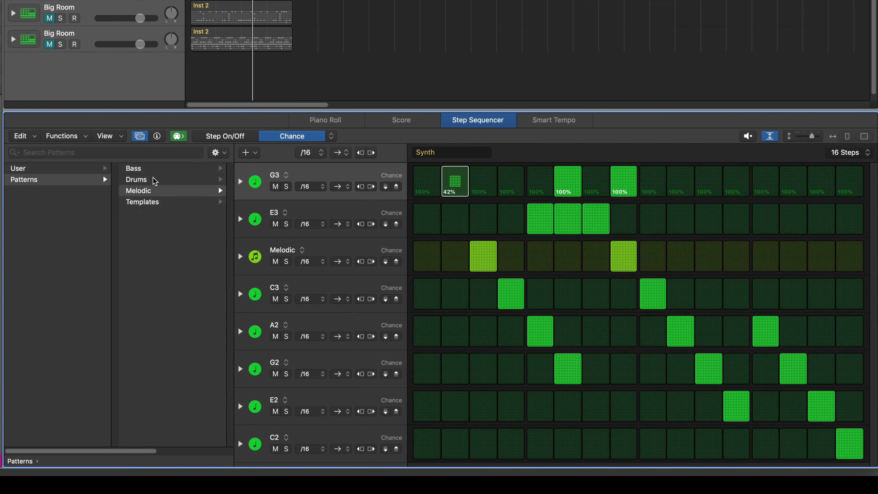
{"action": "left_click", "coordinate": [145, 179]}
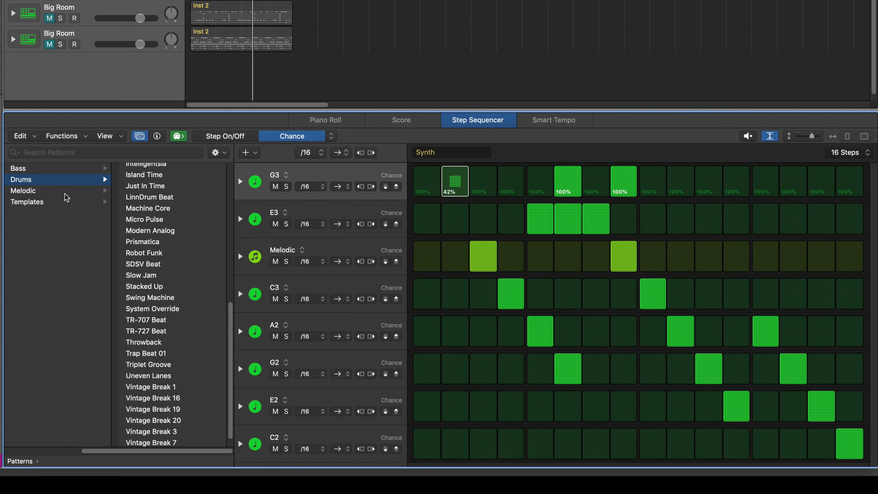
{"action": "left_click", "coordinate": [140, 136]}
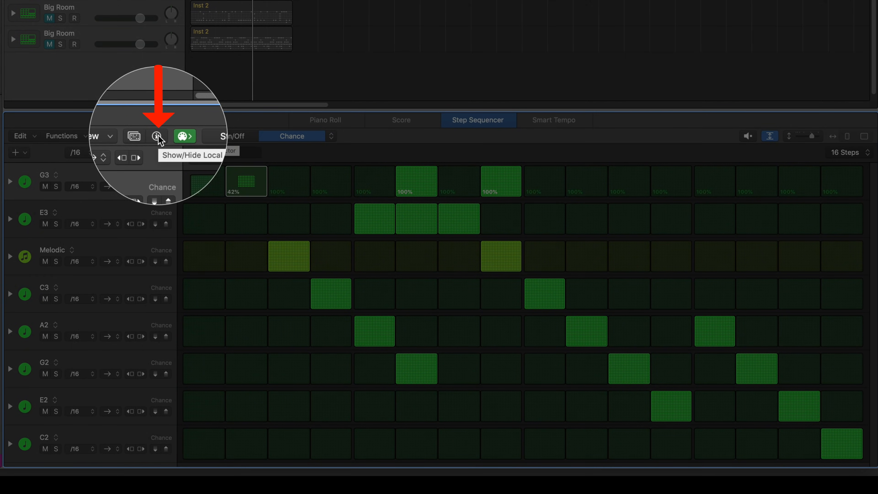
Show the local inspector and examine the Pattern settings and the Row settings for the E3, Melodic and C3 rows
{"action": "left_click", "coordinate": [157, 137]}
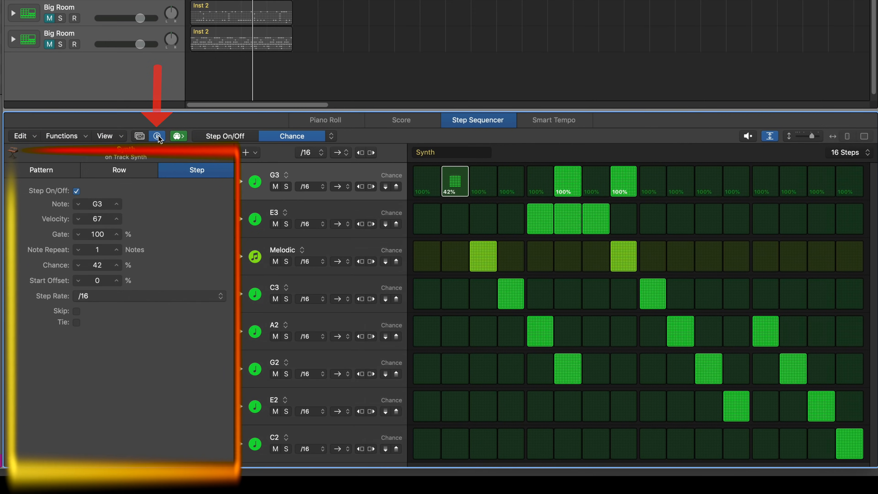
{"action": "left_click", "coordinate": [55, 169]}
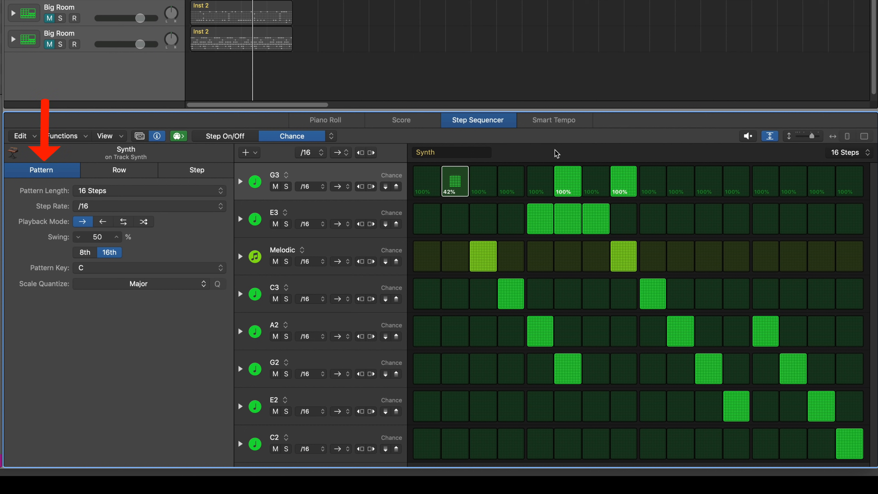
{"action": "left_click", "coordinate": [125, 173]}
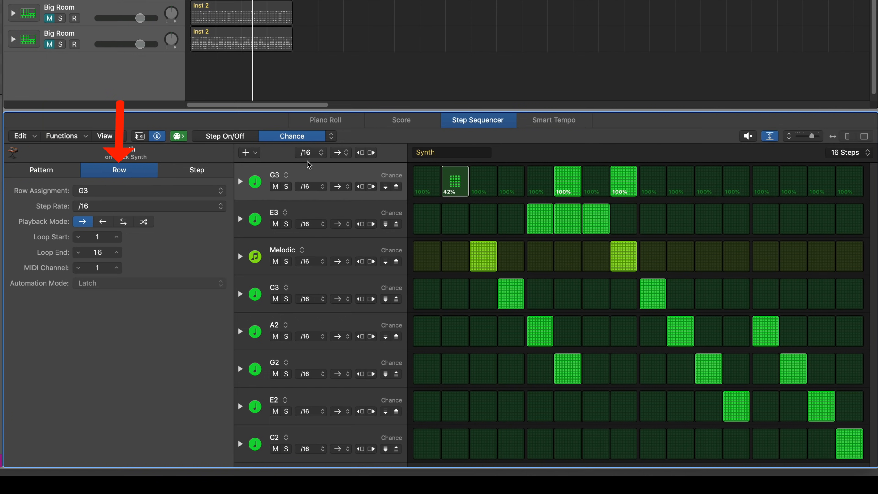
{"action": "left_click", "coordinate": [320, 231]}
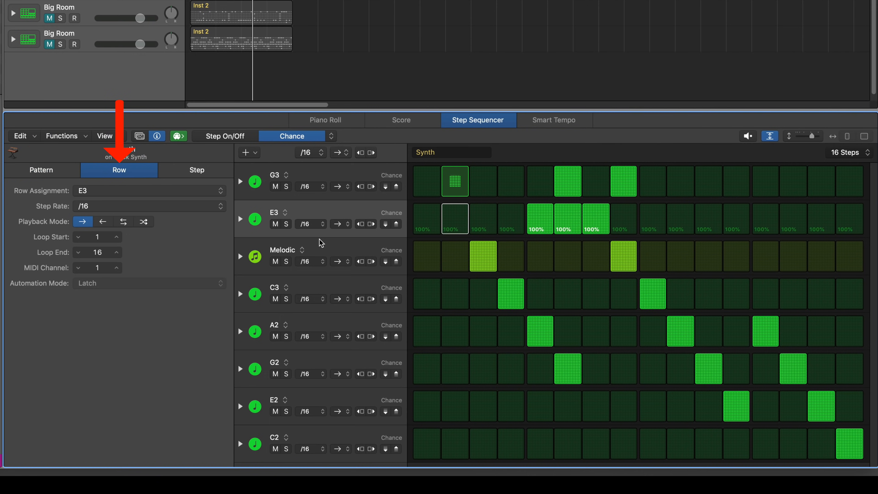
{"action": "left_click", "coordinate": [320, 251]}
{"action": "left_click", "coordinate": [324, 280]}
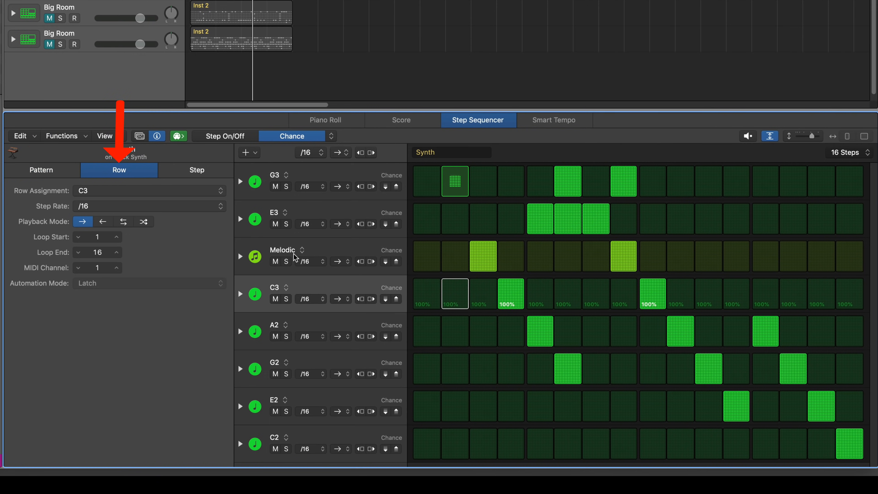
Show the inspector's Step parameters and set the chance of G3 step 6 to 76%
{"action": "left_click", "coordinate": [211, 172]}
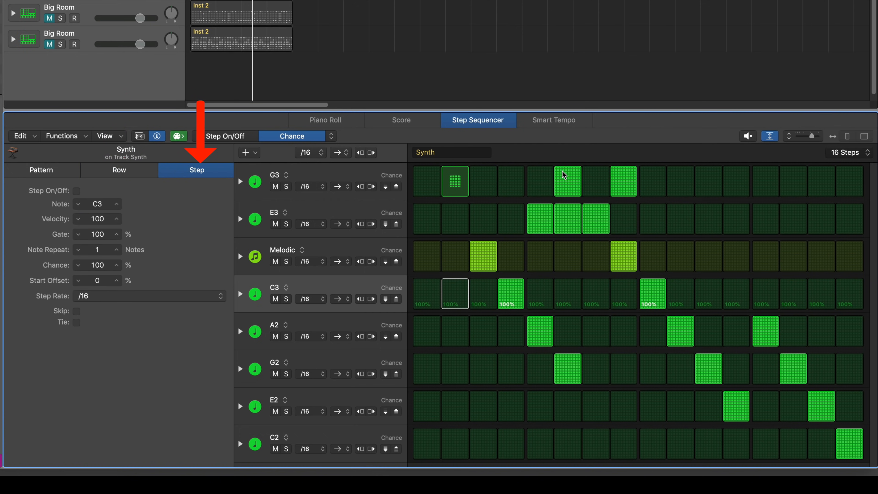
{"action": "left_click_drag", "start_coordinate": [563, 171], "coordinate": [581, 208]}
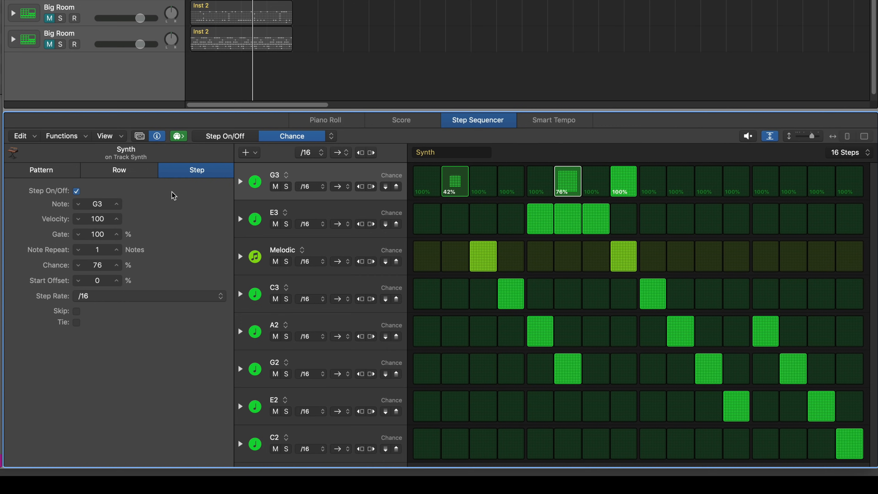
Compare the Step Rate setting at pattern level, at row level for E3, and at step level in the local inspector
{"action": "left_click", "coordinate": [66, 173]}
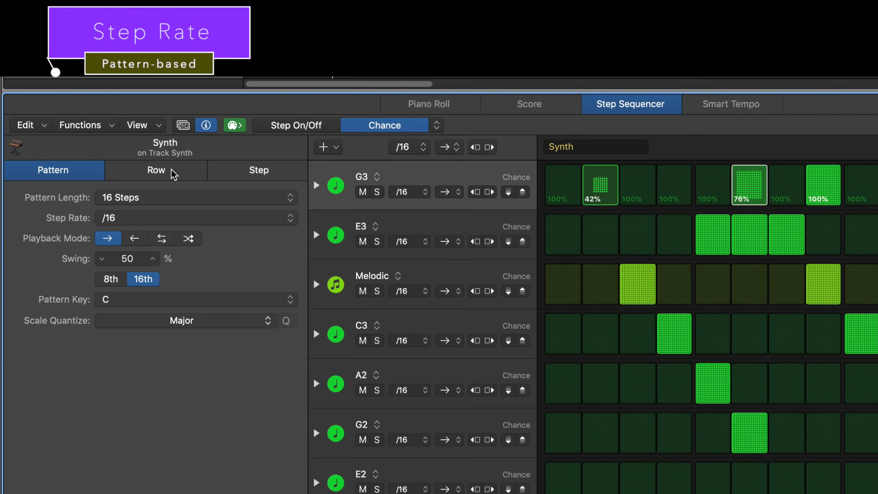
{"action": "left_click", "coordinate": [179, 171]}
{"action": "left_click", "coordinate": [435, 223]}
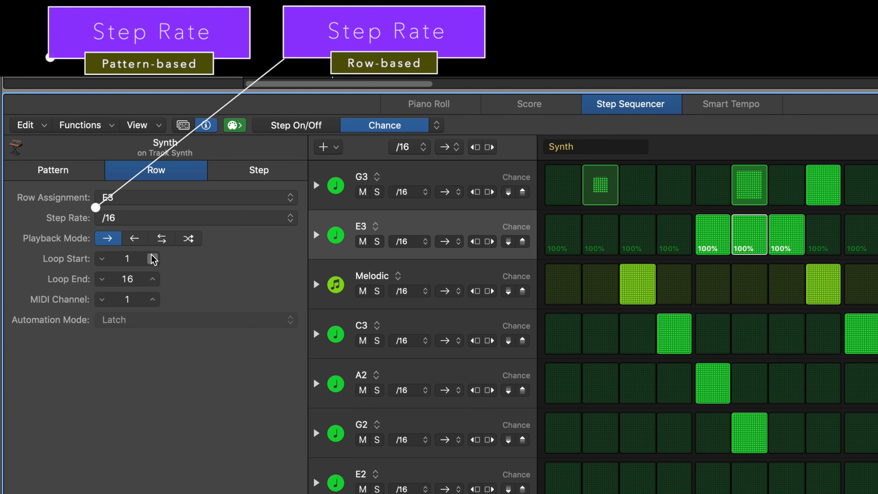
{"action": "left_click", "coordinate": [266, 173]}
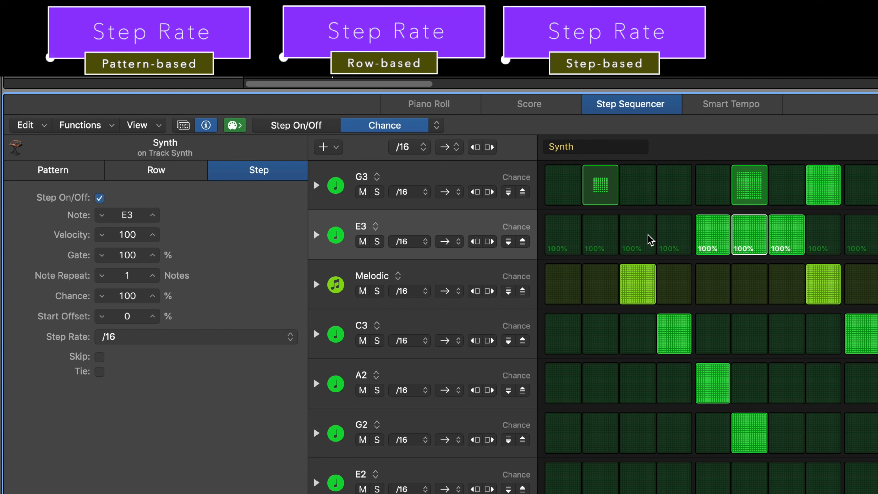
Examine the G3 row's Automation assignment choices, including MIDI Control and Smart Controls, without changing the assignment
{"action": "left_click", "coordinate": [378, 178]}
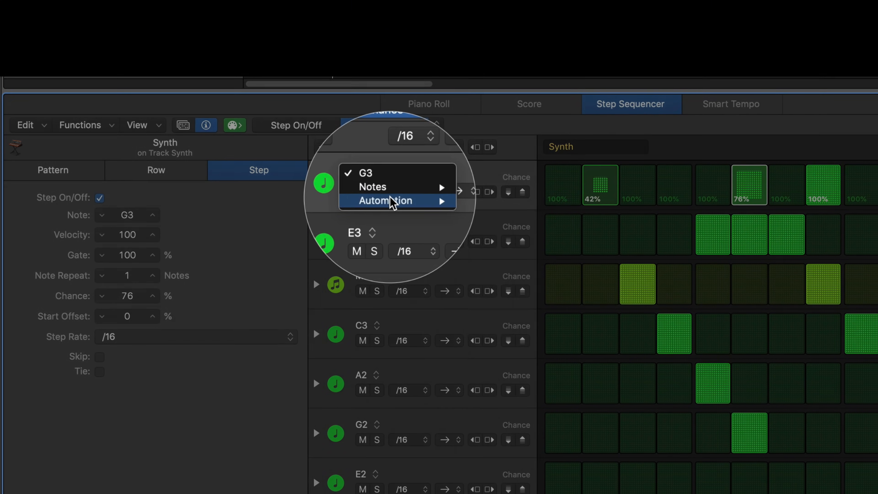
{"action": "mouse_move", "coordinate": [388, 200]}
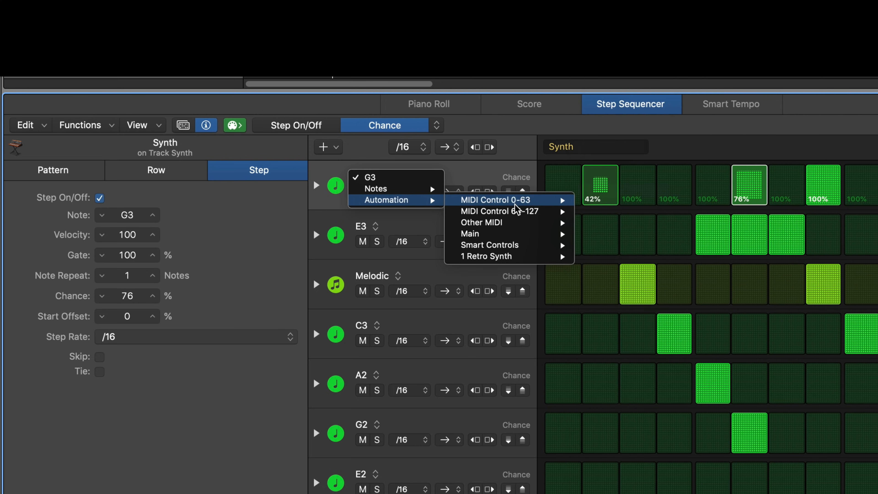
{"action": "mouse_move", "coordinate": [496, 237]}
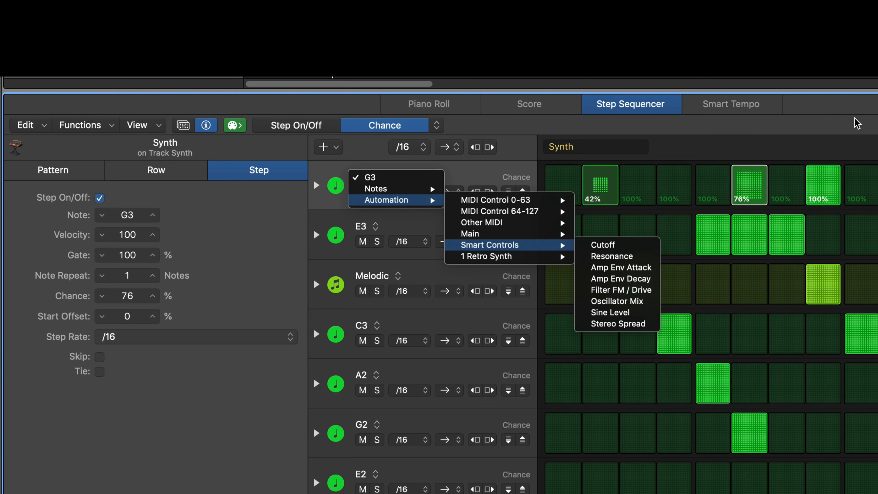
{"action": "key", "text": "Escape"}
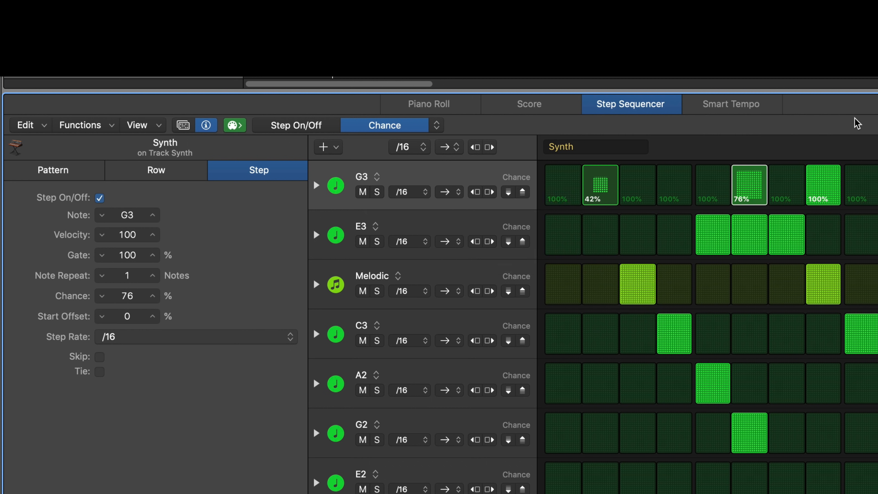
Review the inspector's Pattern, Row and Step parameters for G3 once more, ending on the Step parameters
{"action": "left_click", "coordinate": [77, 172]}
{"action": "left_click", "coordinate": [152, 171]}
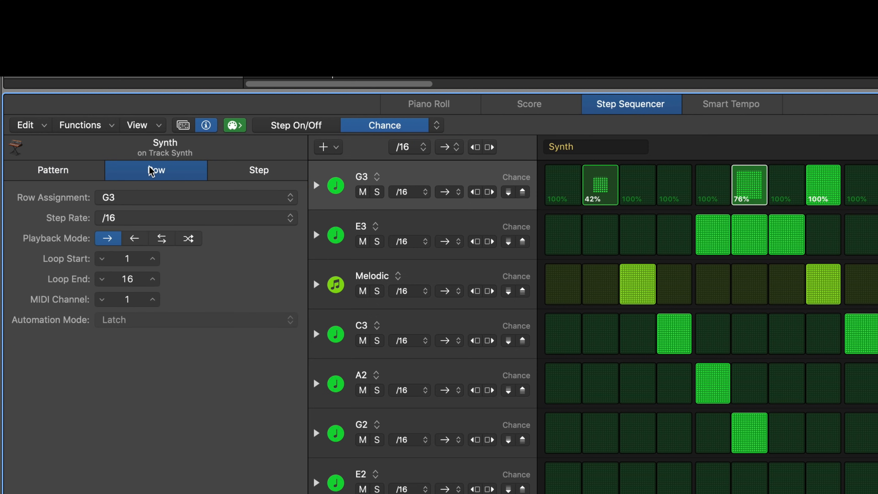
{"action": "left_click", "coordinate": [252, 179]}
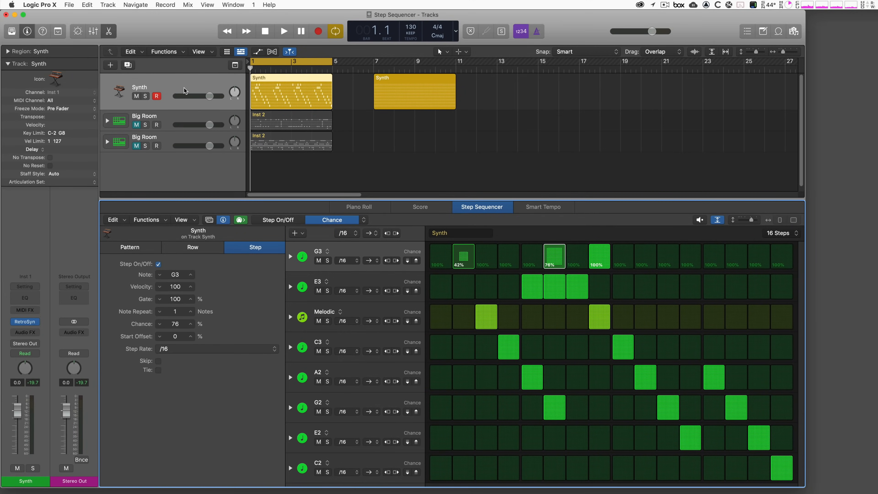
Play the Synth pattern for about two bars and stop playback
{"action": "key", "text": "space"}
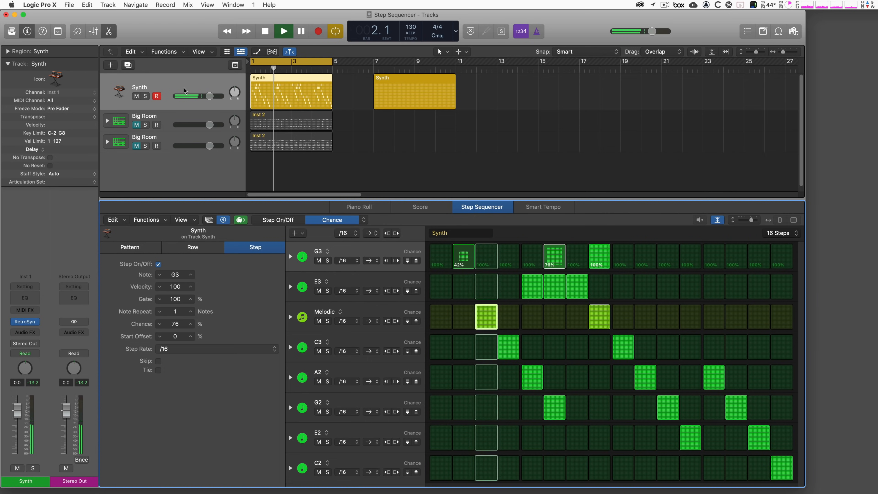
{"action": "key", "text": "space"}
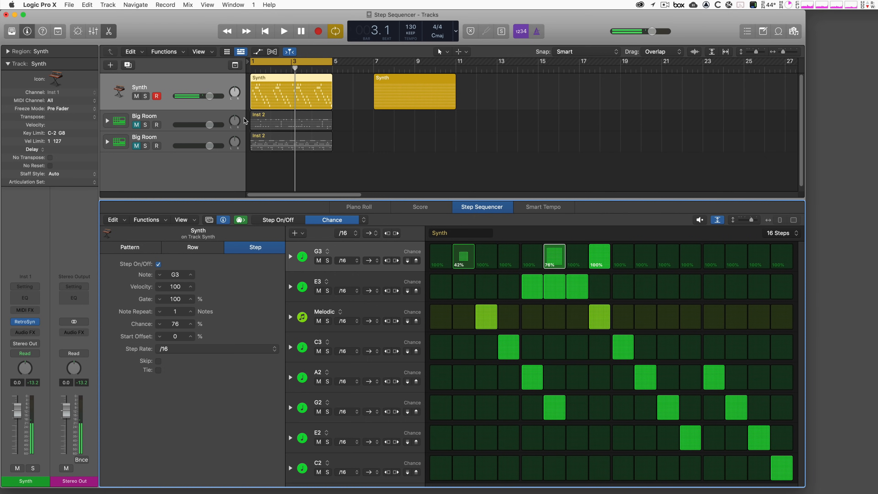
Open the first Big Room track's Inst 2 pattern and inspect its subrows by expanding and collapsing all rows at once
{"action": "left_click", "coordinate": [275, 122]}
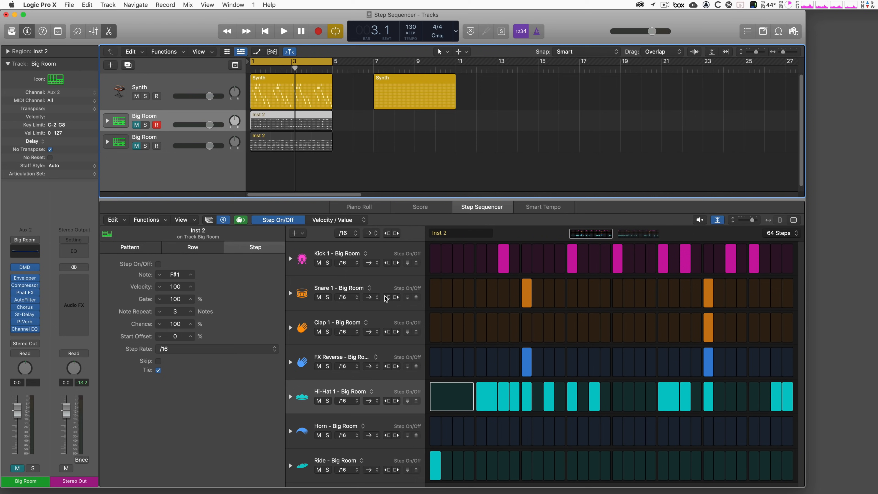
{"action": "left_click", "coordinate": [290, 259], "text": "alt"}
{"action": "scroll", "coordinate": [647, 309], "scroll_direction": "down", "scroll_amount": 2}
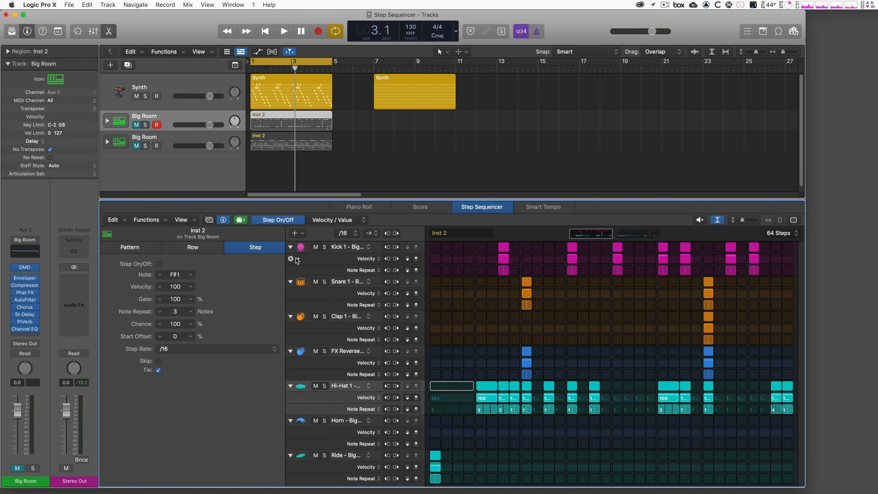
{"action": "left_click", "coordinate": [291, 245], "text": "alt"}
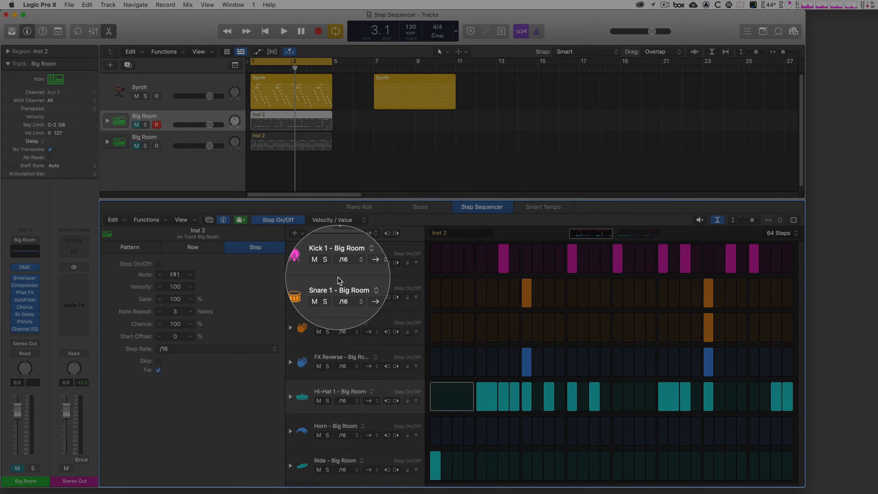
Unmute the first Big Room track and lower the Synth track's volume during playback, and stop playback
{"action": "key", "text": "space"}
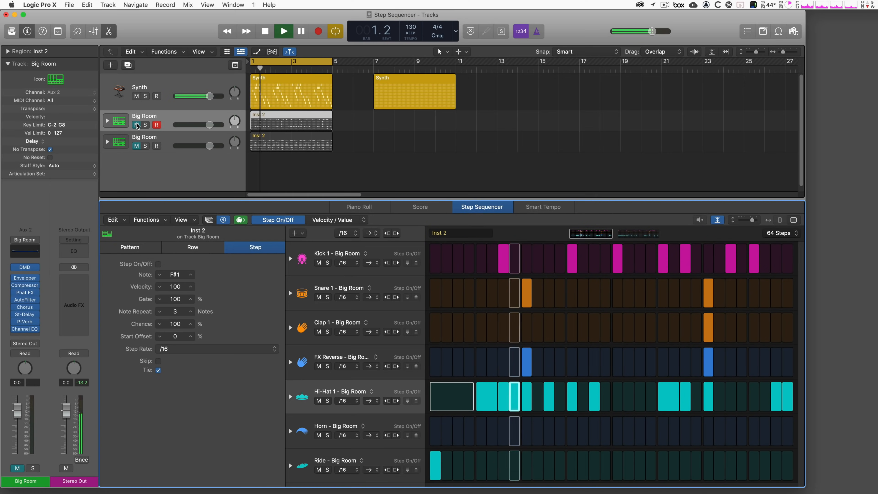
{"action": "left_click", "coordinate": [139, 114]}
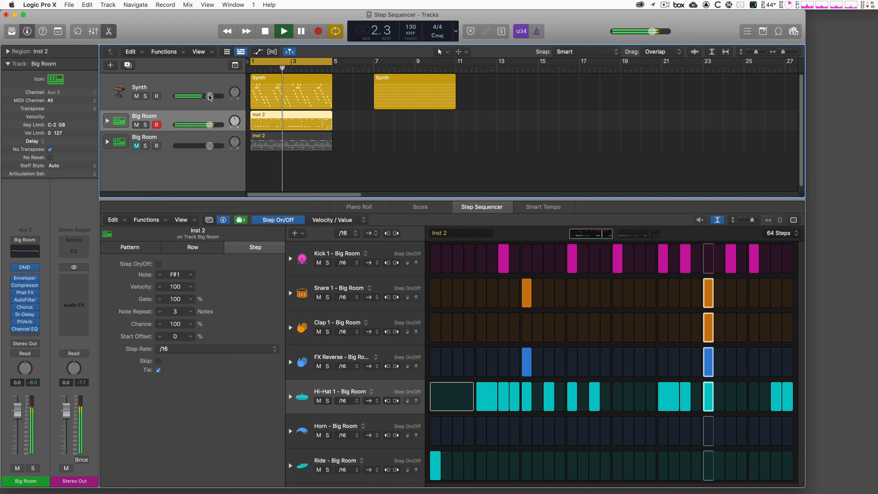
{"action": "left_click_drag", "start_coordinate": [209, 96], "coordinate": [200, 95]}
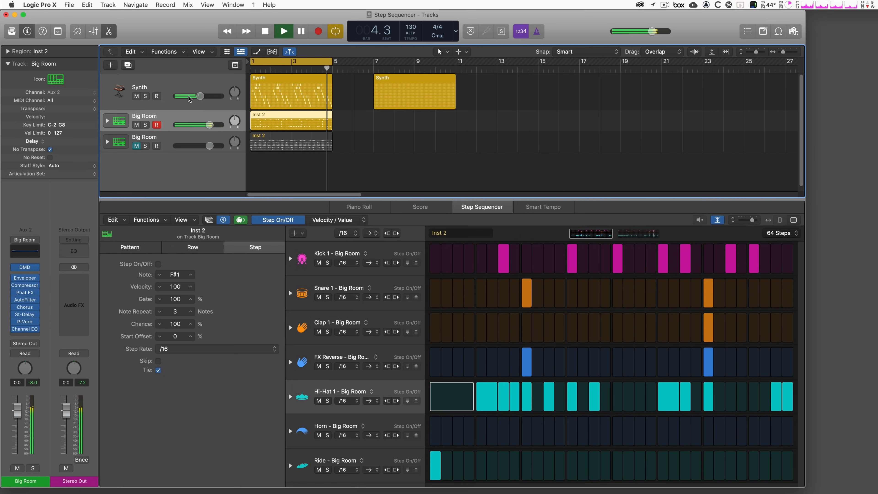
{"action": "key", "text": "space"}
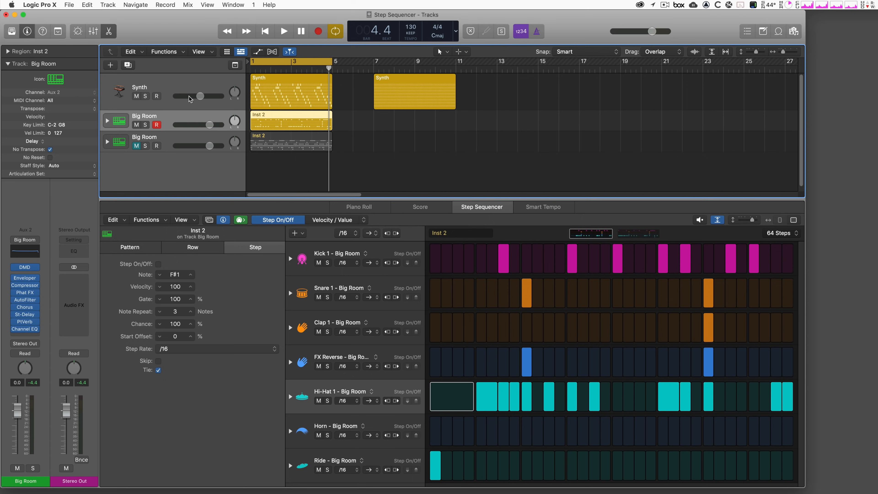
Unmute the second Big Room track and mute the first Big Room and Synth tracks
{"action": "left_click", "coordinate": [137, 146]}
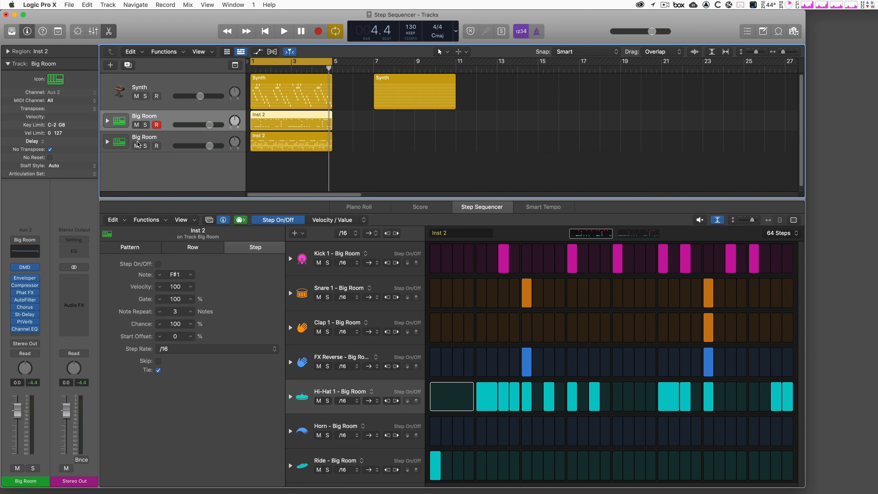
{"action": "left_click", "coordinate": [137, 125]}
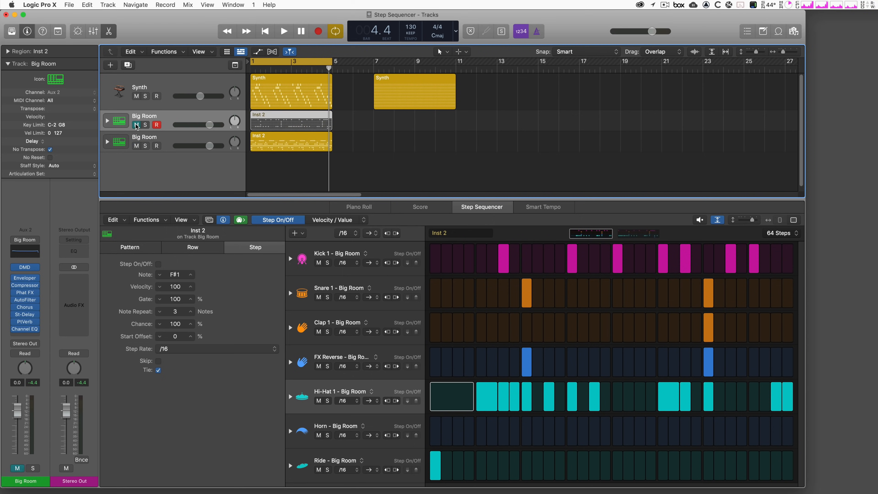
{"action": "left_click", "coordinate": [137, 97]}
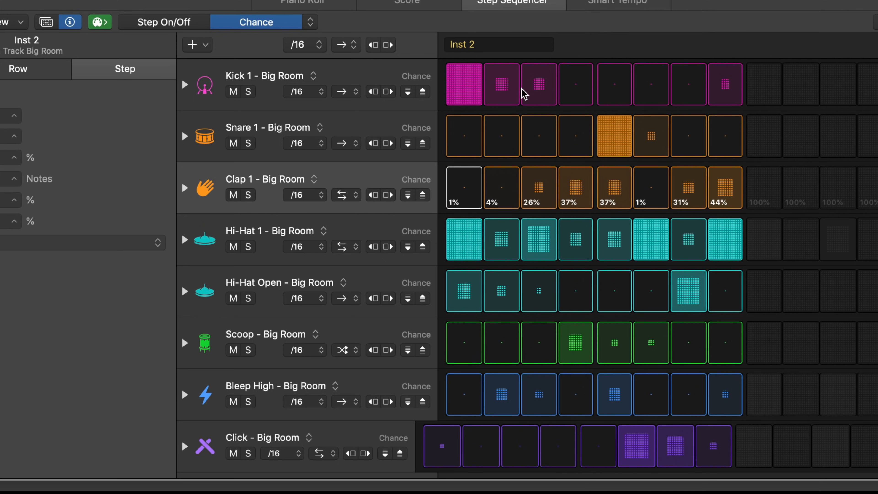
{"action": "mouse_move", "coordinate": [471, 83]}
{"action": "left_mouse_down"}
{"action": "mouse_move", "coordinate": [485, 94]}
{"action": "mouse_move", "coordinate": [474, 71]}
{"action": "mouse_move", "coordinate": [465, 83]}
{"action": "mouse_move", "coordinate": [486, 102]}
{"action": "mouse_move", "coordinate": [498, 95]}
{"action": "mouse_move", "coordinate": [429, 65]}
{"action": "left_mouse_up"}
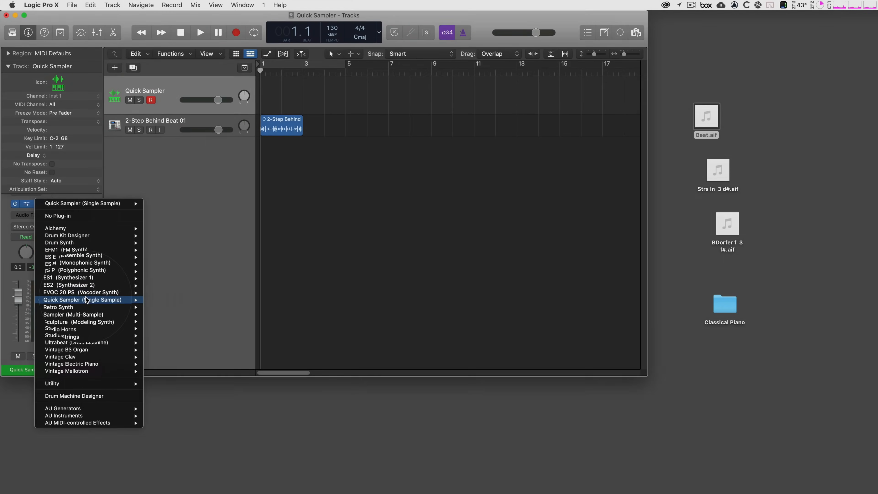
Open the Quick Sampler instrument on the Quick Sampler track and load Beat.aif from the desktop into it
{"action": "mouse_move", "coordinate": [89, 302]}
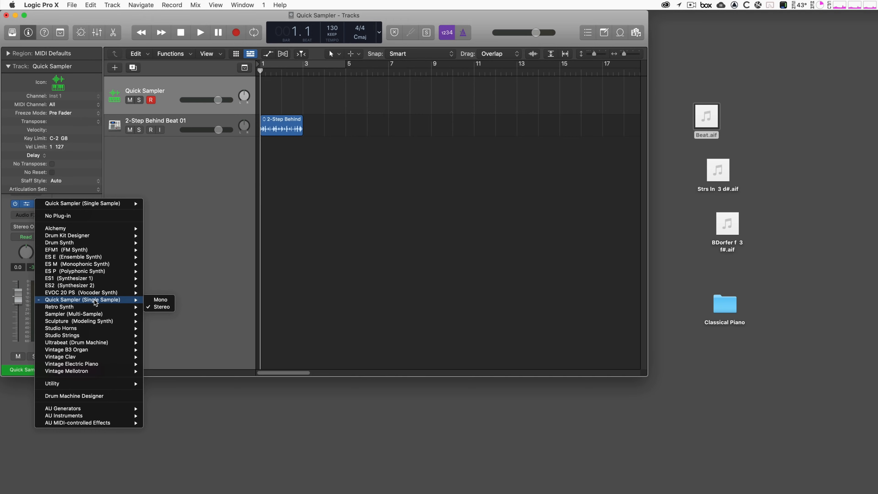
{"action": "left_click", "coordinate": [182, 236]}
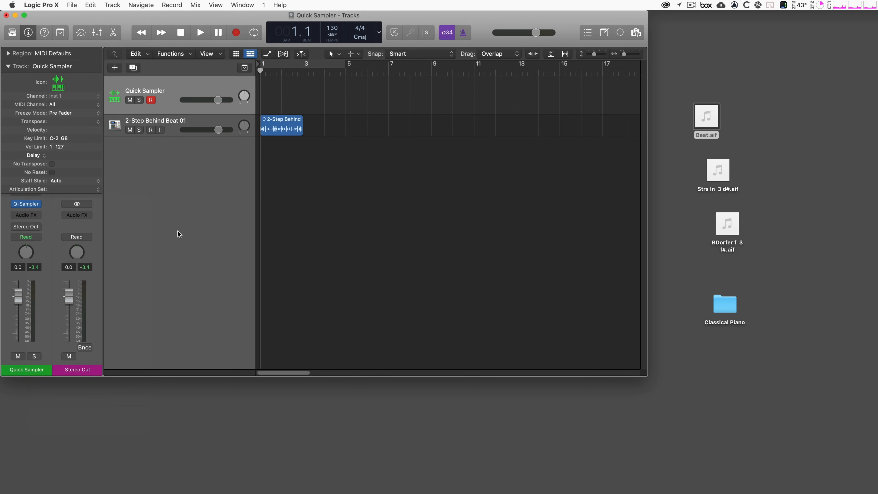
{"action": "left_click", "coordinate": [29, 205]}
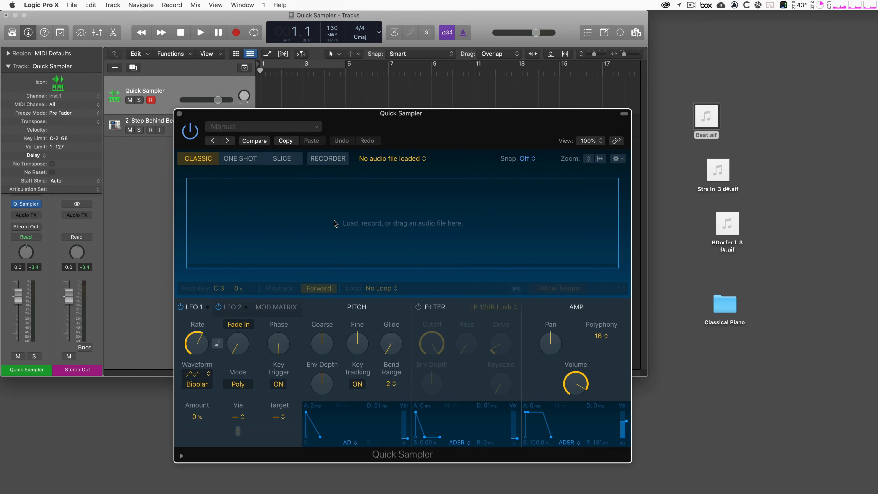
{"action": "left_click_drag", "start_coordinate": [704, 113], "coordinate": [433, 200]}
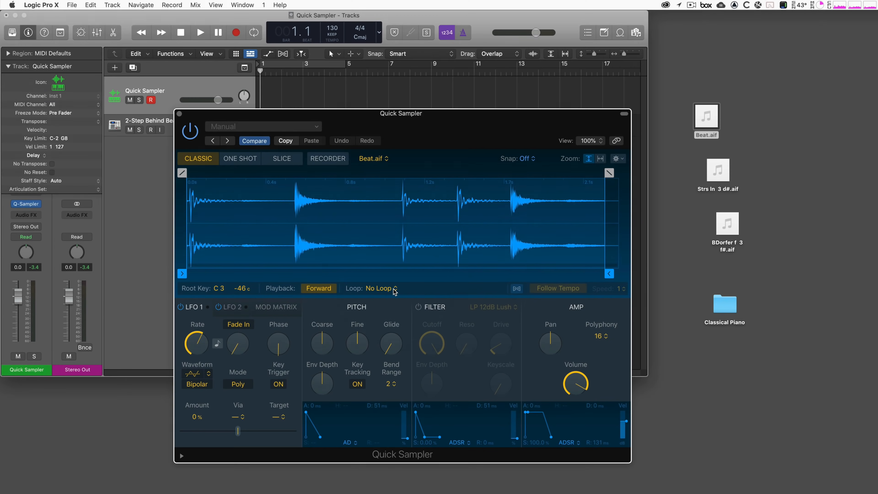
Review the Classic loop options and the One Shot mode, and reload Beat.aif in Slice mode to inspect its slices
{"action": "left_click", "coordinate": [382, 289]}
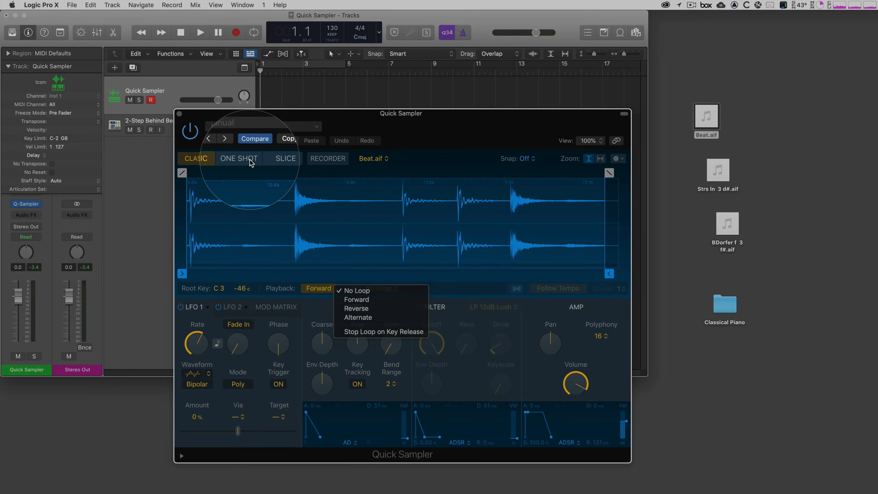
{"action": "left_click", "coordinate": [254, 160]}
{"action": "left_click", "coordinate": [251, 162]}
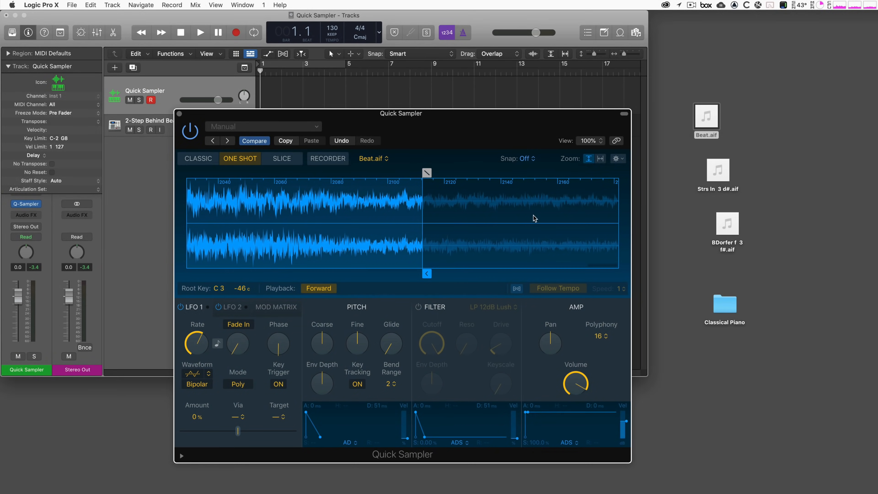
{"action": "left_click", "coordinate": [287, 164]}
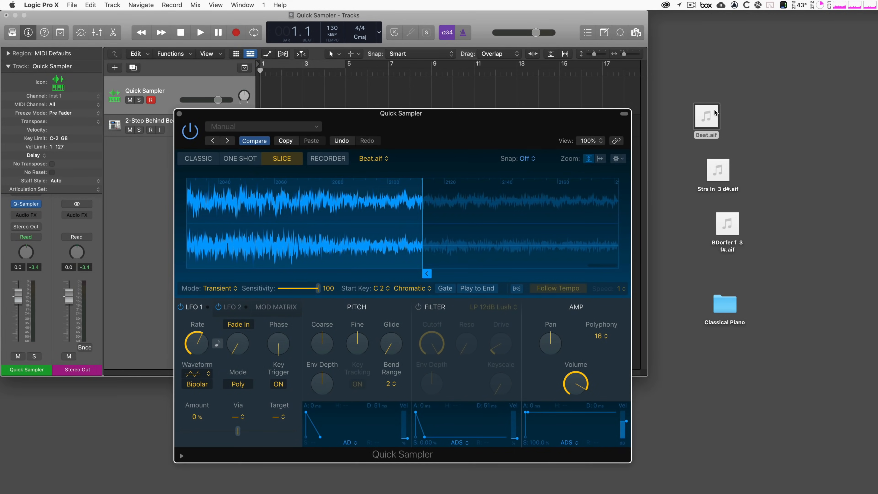
{"action": "left_click_drag", "start_coordinate": [706, 117], "coordinate": [471, 220]}
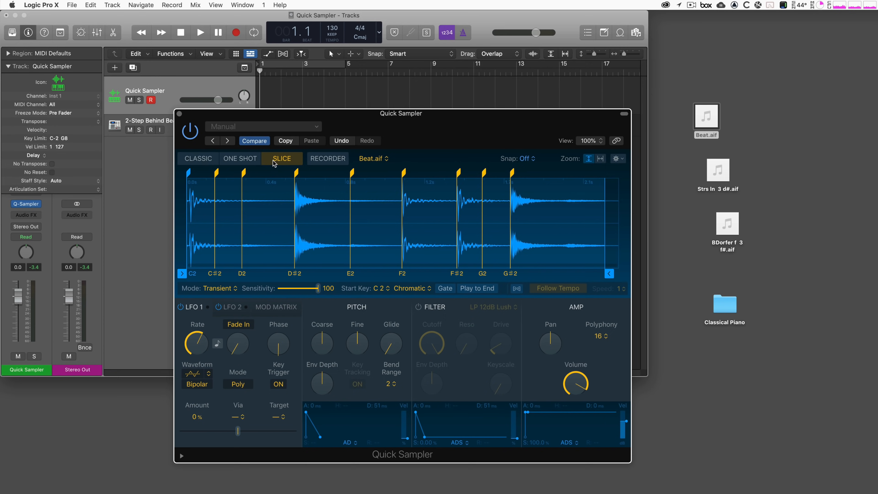
View the Recorder mode, return to Classic mode and reload Beat.aif from the desktop
{"action": "left_click", "coordinate": [326, 159]}
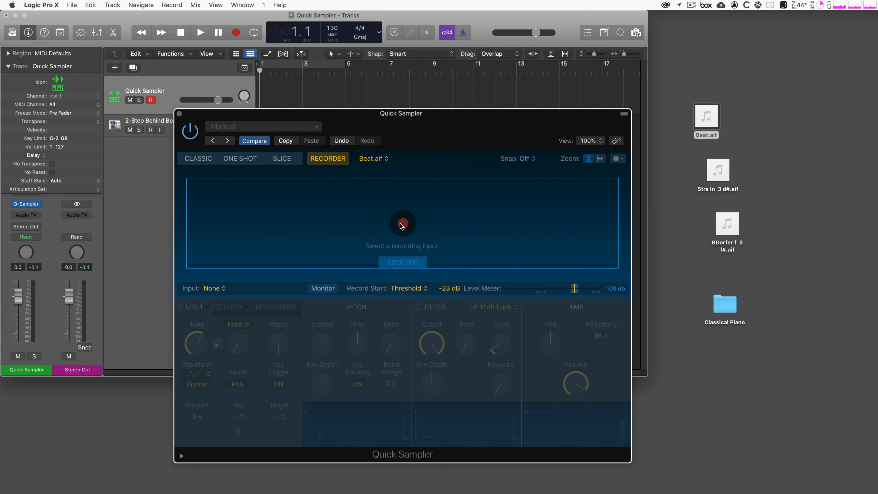
{"action": "left_click", "coordinate": [198, 158]}
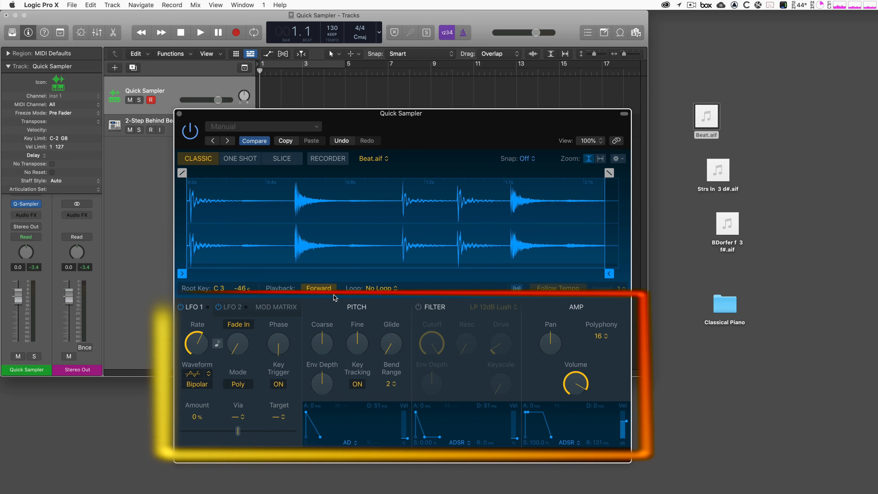
{"action": "mouse_move", "coordinate": [332, 345]}
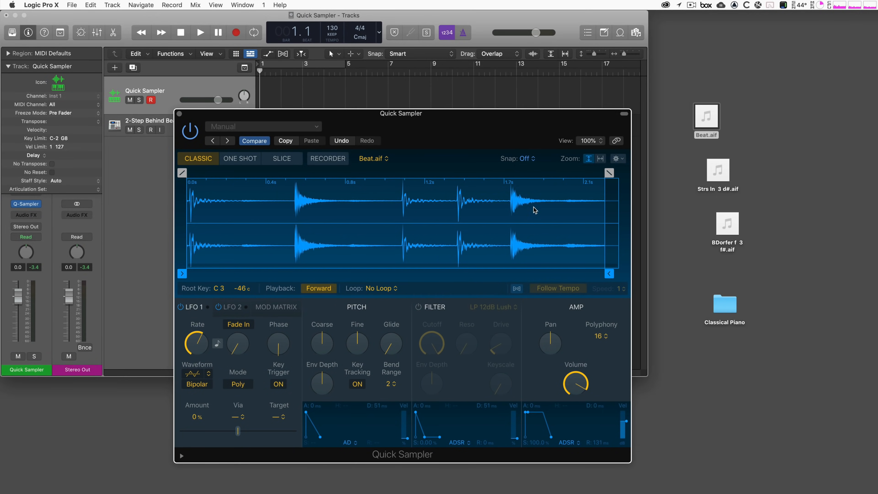
{"action": "left_click_drag", "start_coordinate": [697, 118], "coordinate": [488, 245]}
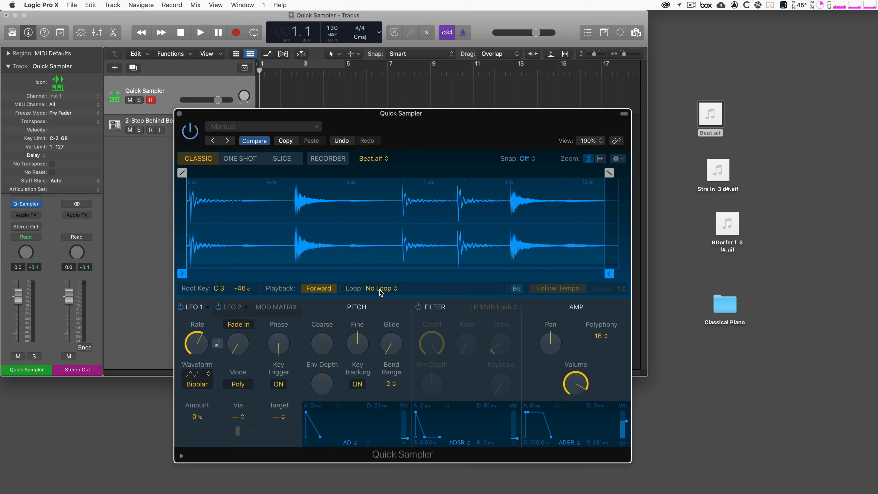
Set the loop mode of Beat.aif to Forward and review the other loop options
{"action": "left_click", "coordinate": [379, 289]}
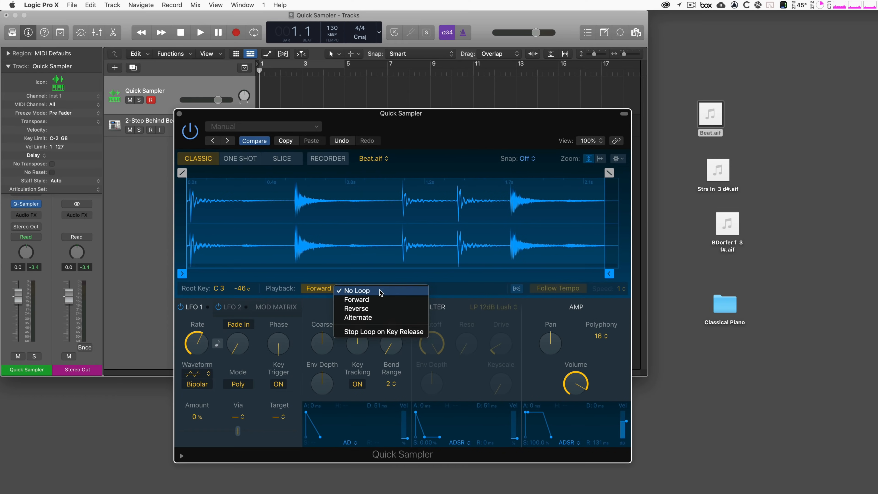
{"action": "left_click", "coordinate": [380, 300]}
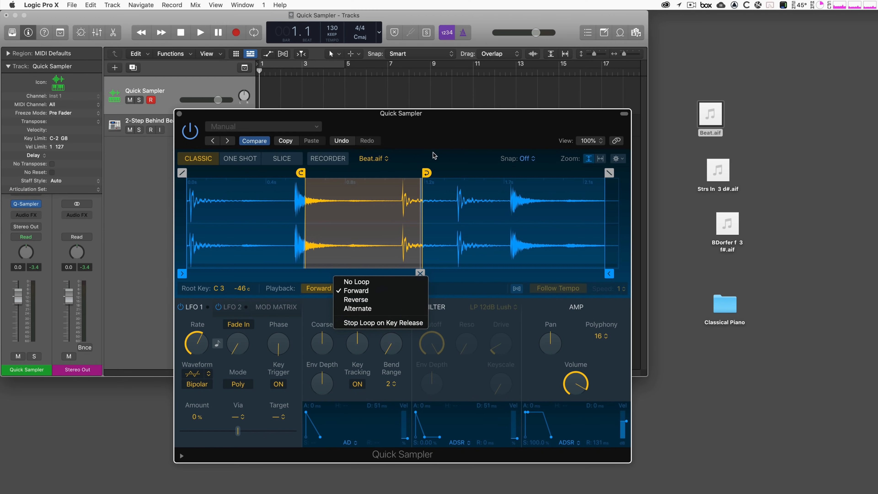
{"action": "left_click", "coordinate": [267, 223]}
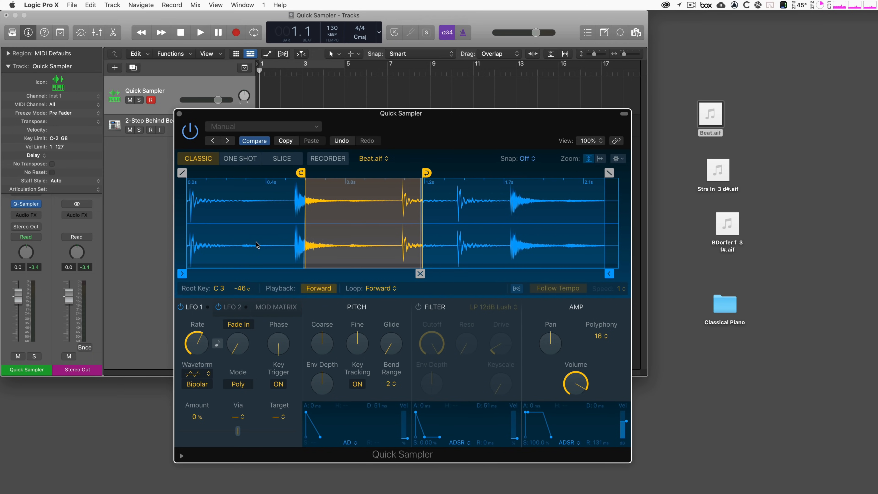
Trim Beat.aif to run from about 0.01 s to 2.055 s and add a fade-in and a fade-out of about 0.298 s
{"action": "mouse_move", "coordinate": [187, 278]}
{"action": "left_mouse_down"}
{"action": "mouse_move", "coordinate": [208, 279]}
{"action": "mouse_move", "coordinate": [187, 279]}
{"action": "left_mouse_up"}
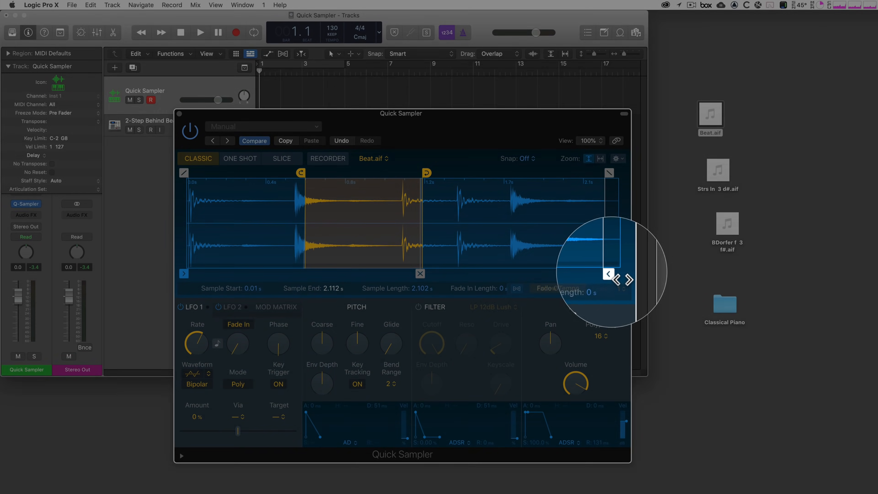
{"action": "mouse_move", "coordinate": [607, 274]}
{"action": "left_mouse_down"}
{"action": "mouse_move", "coordinate": [569, 277]}
{"action": "mouse_move", "coordinate": [598, 274]}
{"action": "left_mouse_up"}
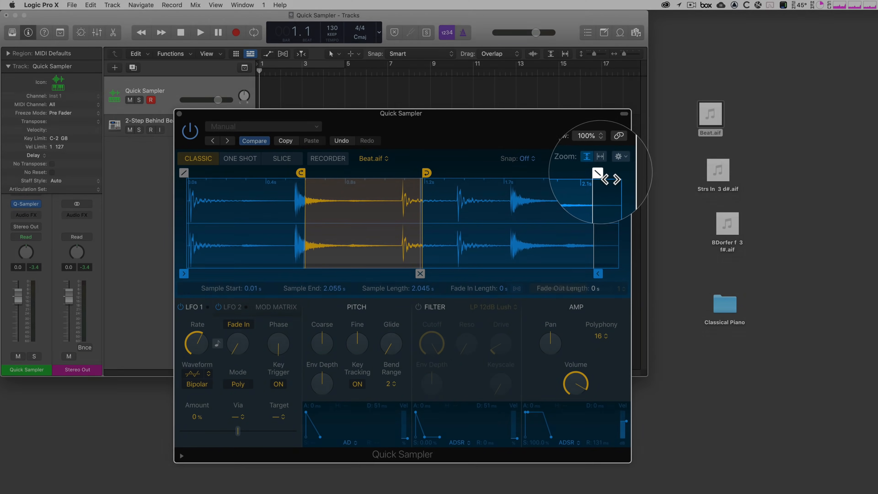
{"action": "left_click_drag", "start_coordinate": [611, 180], "coordinate": [551, 180]}
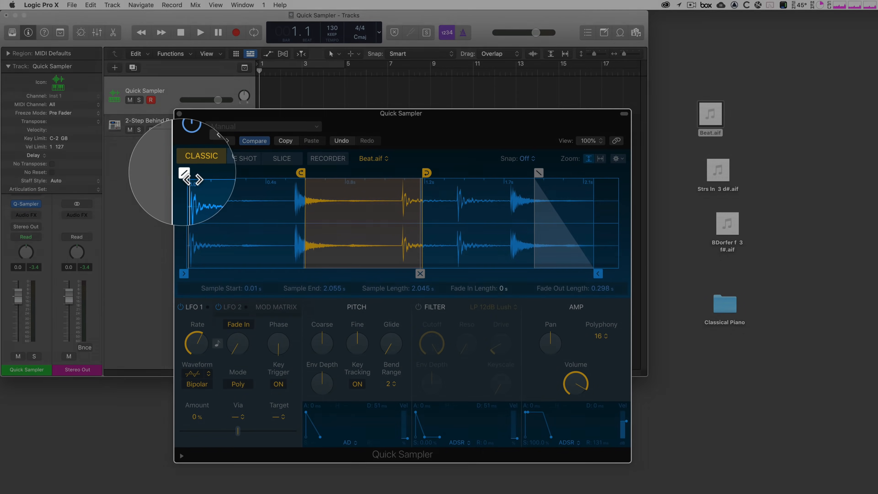
{"action": "left_click_drag", "start_coordinate": [190, 179], "coordinate": [226, 176]}
Set the loop to run from about 0.849 s to 1.427 s with a crossfade of about 0.222 s
{"action": "left_click_drag", "start_coordinate": [426, 172], "coordinate": [469, 173]}
{"action": "left_click_drag", "start_coordinate": [307, 173], "coordinate": [333, 173]}
{"action": "left_click_drag", "start_coordinate": [478, 281], "coordinate": [435, 279]}
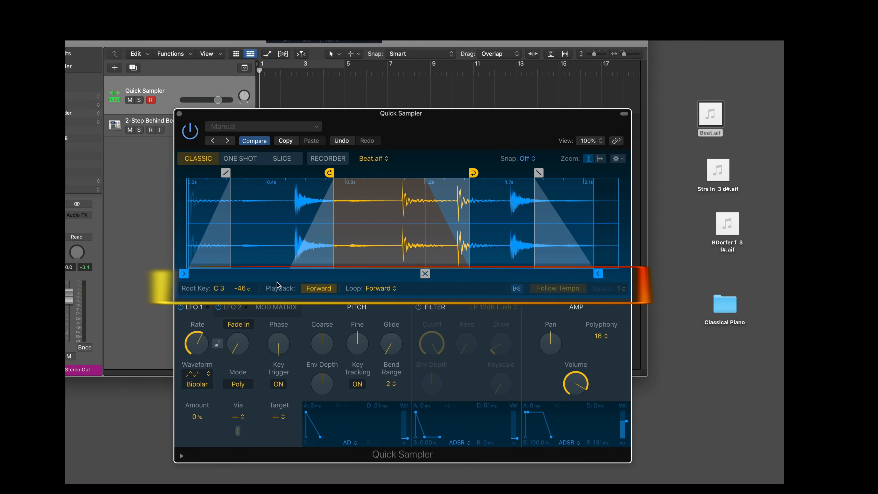
{"action": "mouse_move", "coordinate": [339, 179]}
{"action": "left_mouse_down"}
{"action": "mouse_move", "coordinate": [306, 177]}
{"action": "mouse_move", "coordinate": [379, 186]}
{"action": "left_mouse_up"}
{"action": "left_click_drag", "start_coordinate": [354, 189], "coordinate": [362, 189]}
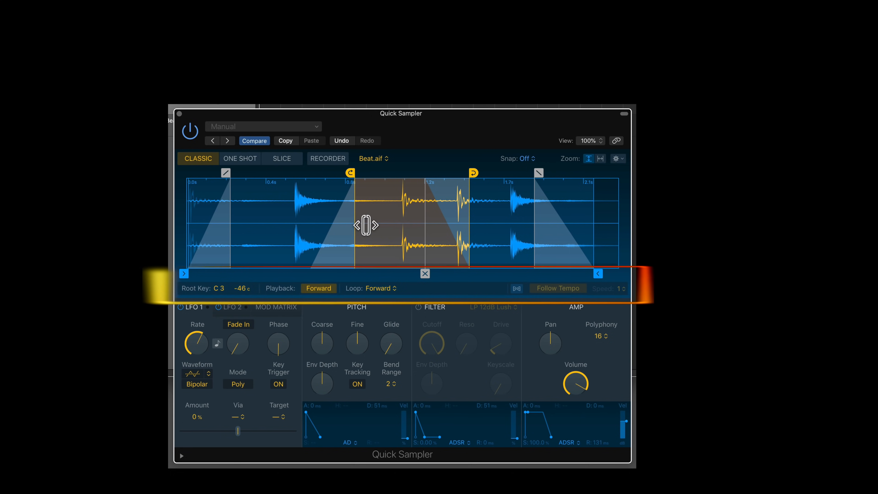
{"action": "double_click", "coordinate": [349, 177]}
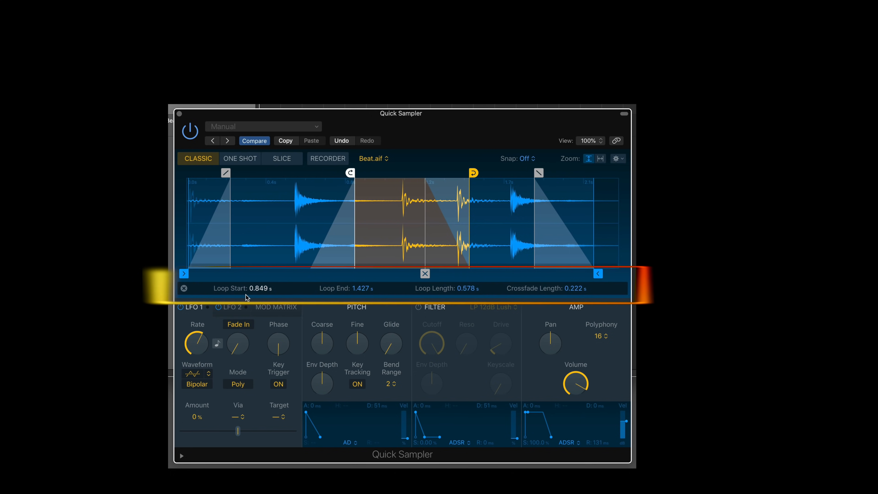
Lengthen the fade-in to about 0.373 s, extend the fade-out slightly, and close the marker value display
{"action": "left_click_drag", "start_coordinate": [225, 175], "coordinate": [265, 191]}
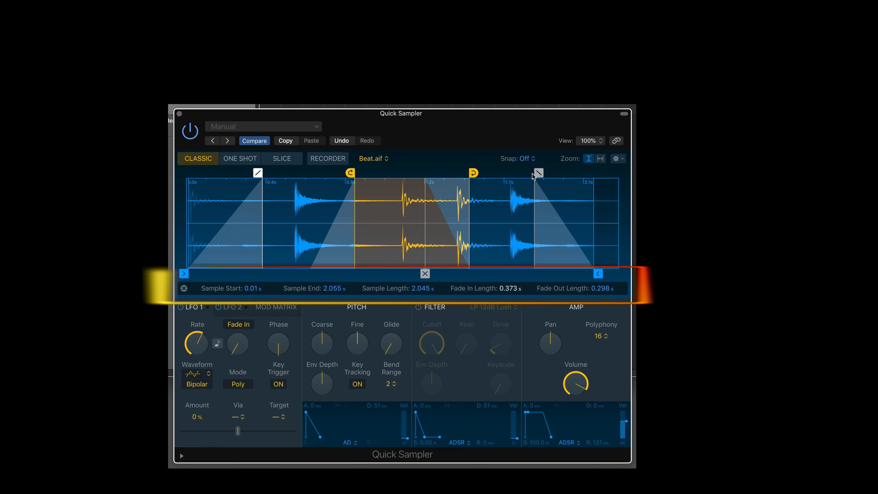
{"action": "left_click_drag", "start_coordinate": [547, 176], "coordinate": [531, 176]}
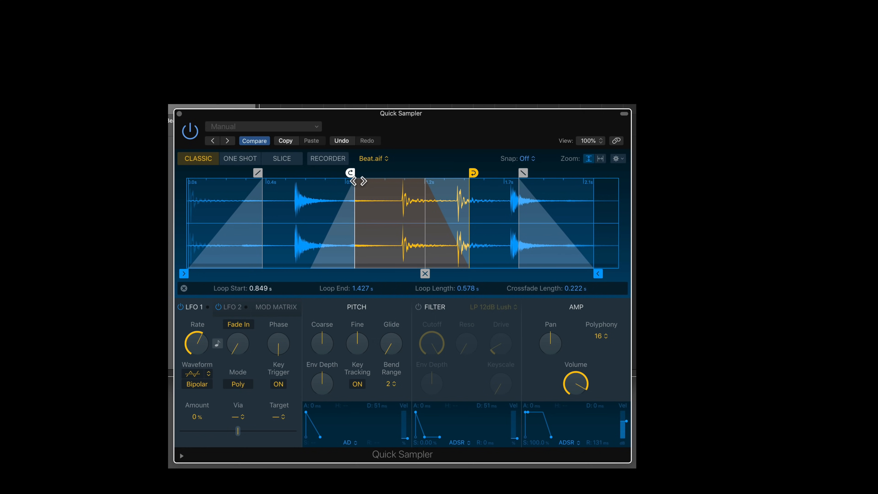
{"action": "left_click", "coordinate": [184, 290]}
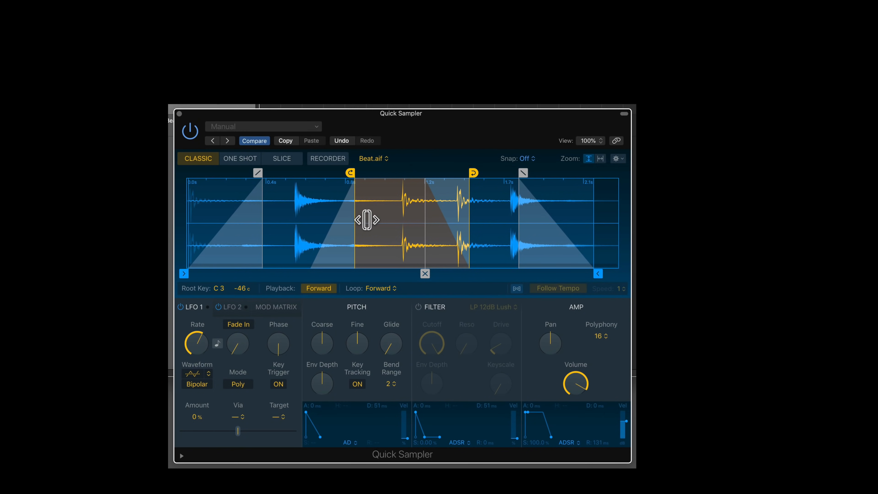
Slide the whole loop region along the Beat.aif waveform
{"action": "left_click_drag", "start_coordinate": [366, 221], "coordinate": [405, 229]}
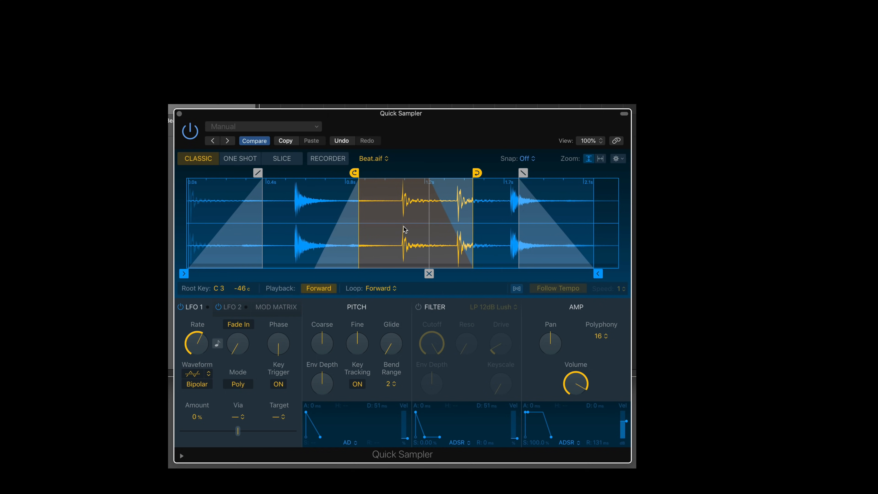
{"action": "left_click_drag", "start_coordinate": [405, 229], "coordinate": [374, 227]}
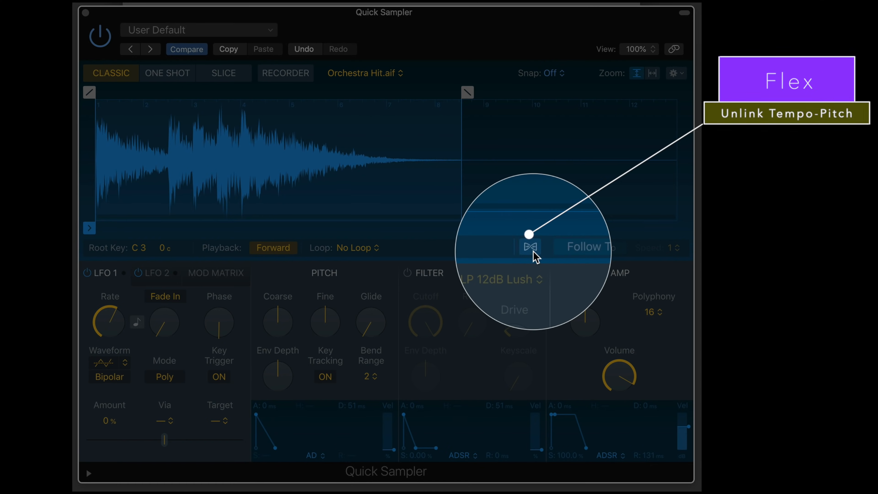
Toggle Flex on and off for the Orchestra Hit.aif sample and leave it turned on
{"action": "left_click", "coordinate": [532, 248]}
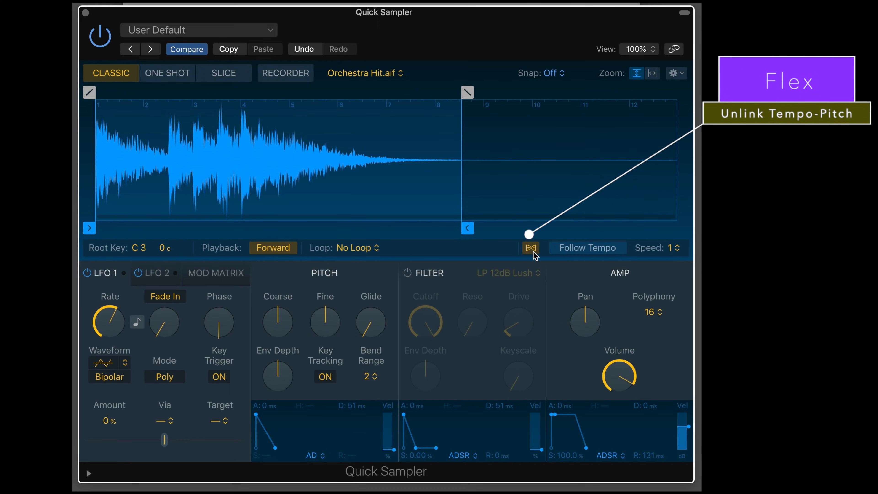
{"action": "left_click", "coordinate": [534, 252]}
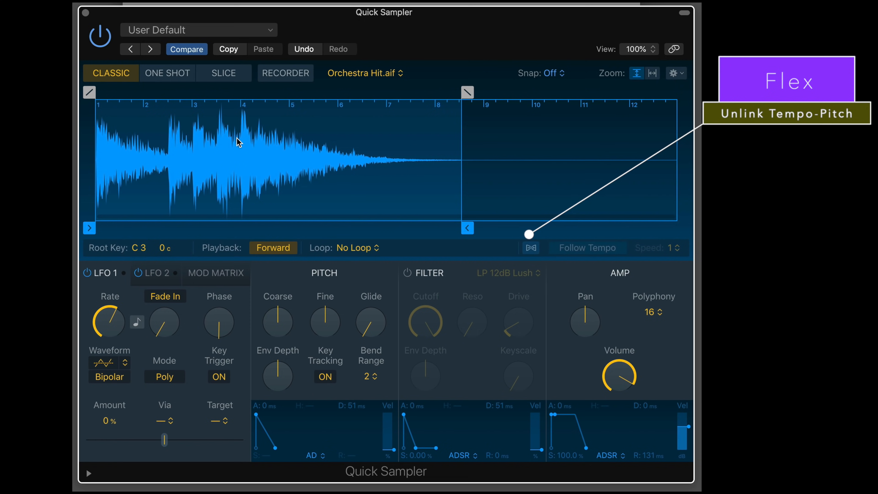
{"action": "left_click", "coordinate": [145, 154]}
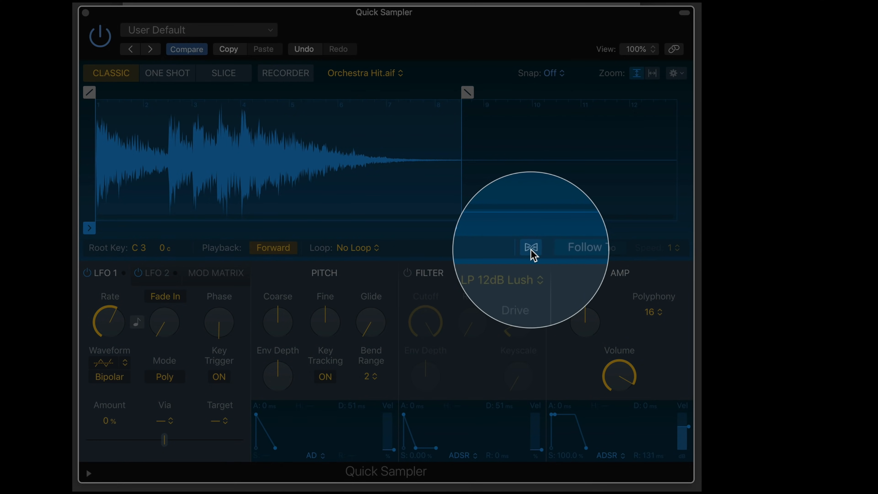
{"action": "left_click", "coordinate": [532, 250]}
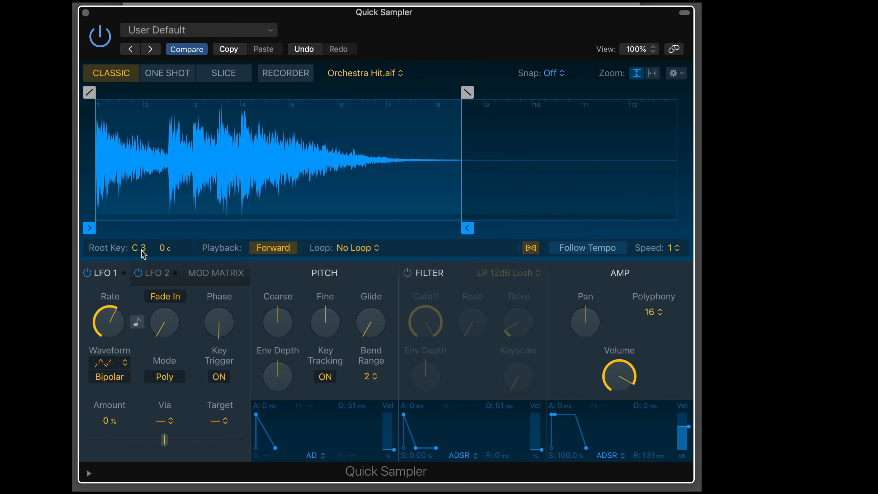
Load Beat.aif from the sampler's file history and toggle Flex to compare its loop playback, leaving Flex off
{"action": "left_click", "coordinate": [360, 73]}
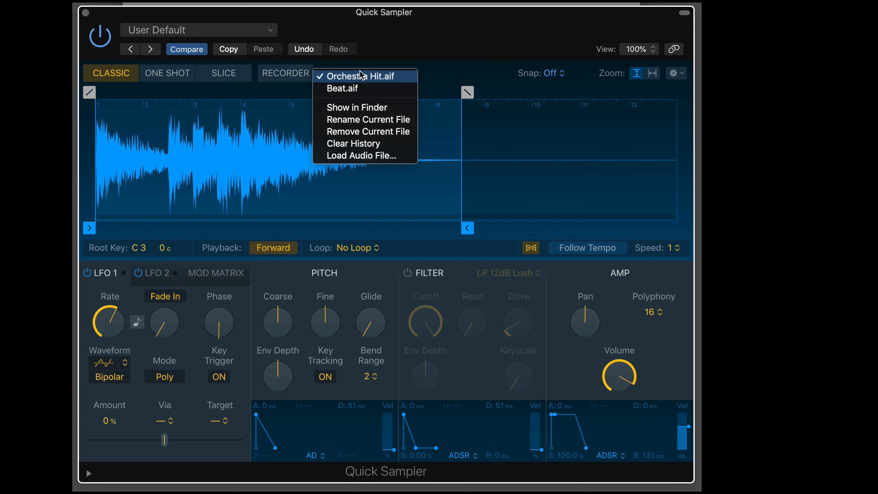
{"action": "left_click", "coordinate": [359, 88]}
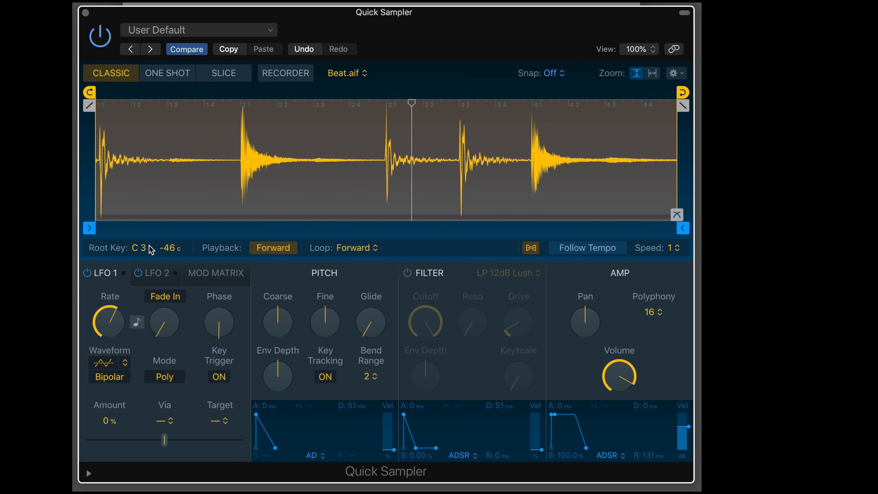
{"action": "left_click", "coordinate": [534, 251]}
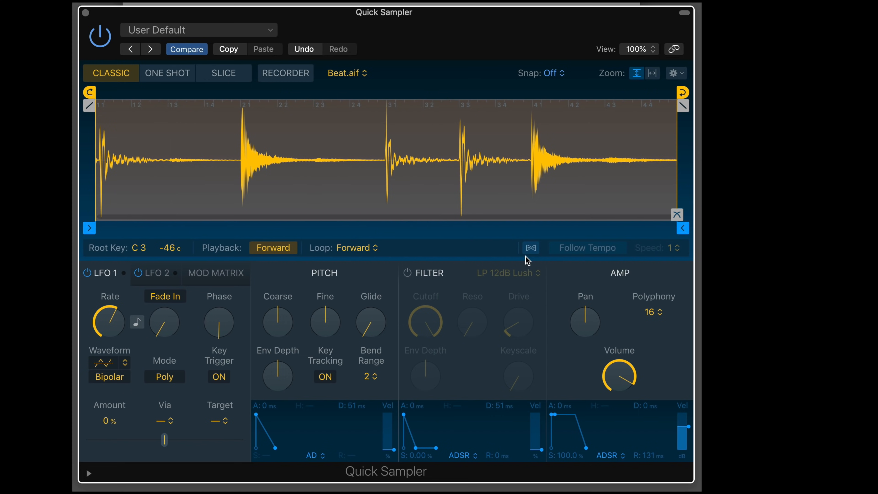
{"action": "left_click", "coordinate": [531, 248]}
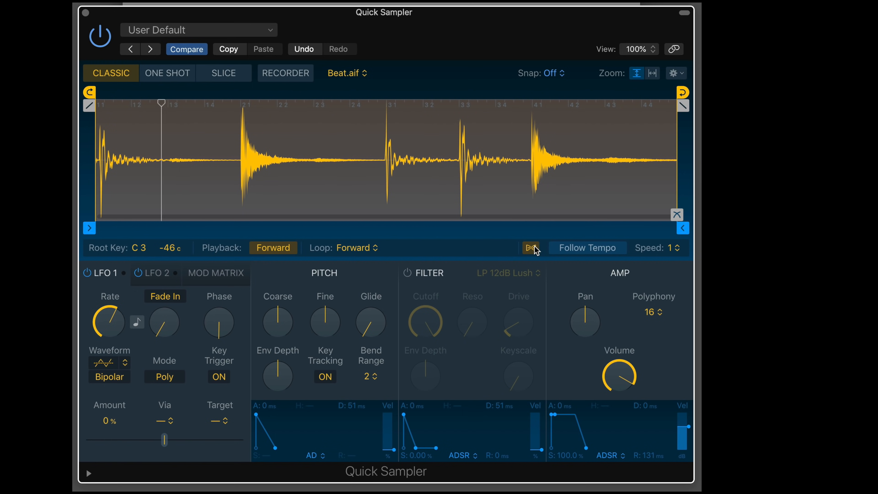
{"action": "left_click", "coordinate": [535, 250]}
{"action": "left_click", "coordinate": [536, 249]}
{"action": "left_click", "coordinate": [536, 249]}
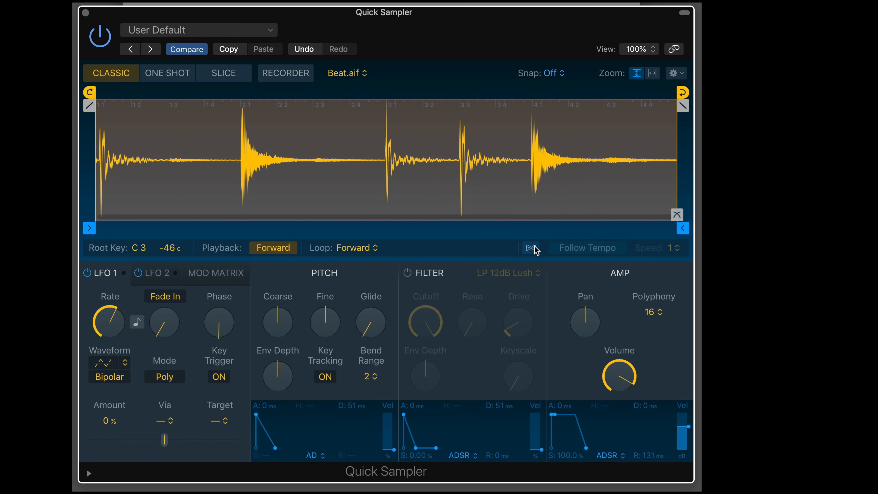
Turn on Flex and Follow Tempo for Beat.aif, comparing playback at project tempos of 94 and 116
{"action": "left_click", "coordinate": [535, 250]}
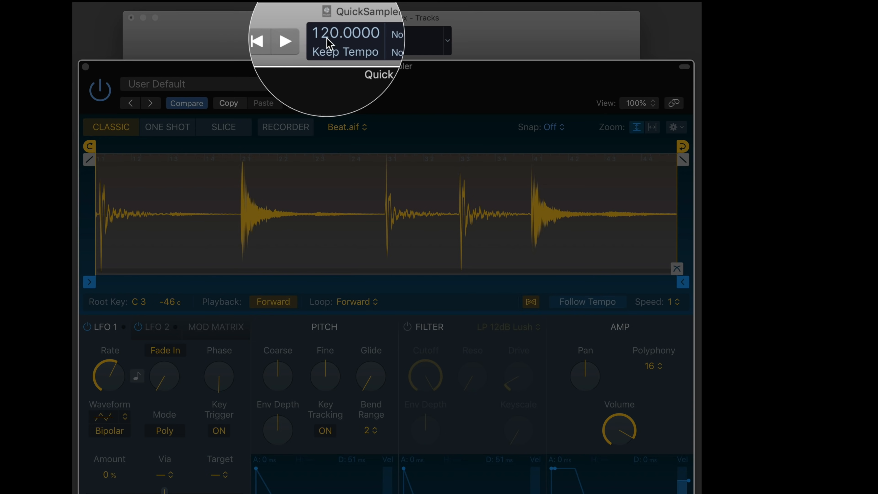
{"action": "left_click_drag", "start_coordinate": [327, 38], "coordinate": [337, 102]}
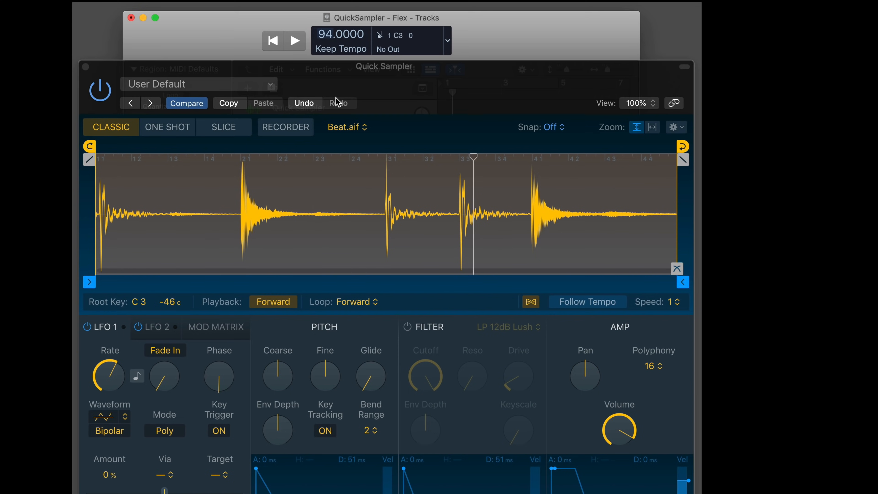
{"action": "left_click", "coordinate": [592, 304]}
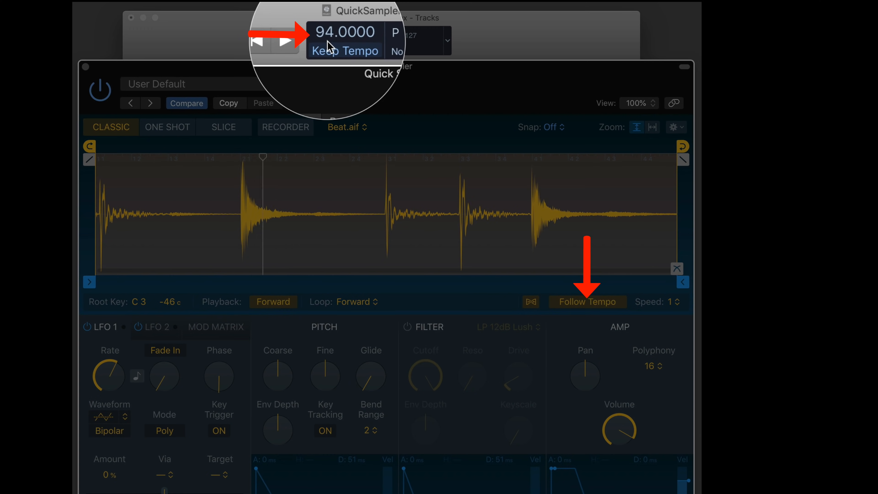
{"action": "left_click_drag", "start_coordinate": [327, 40], "coordinate": [329, 1]}
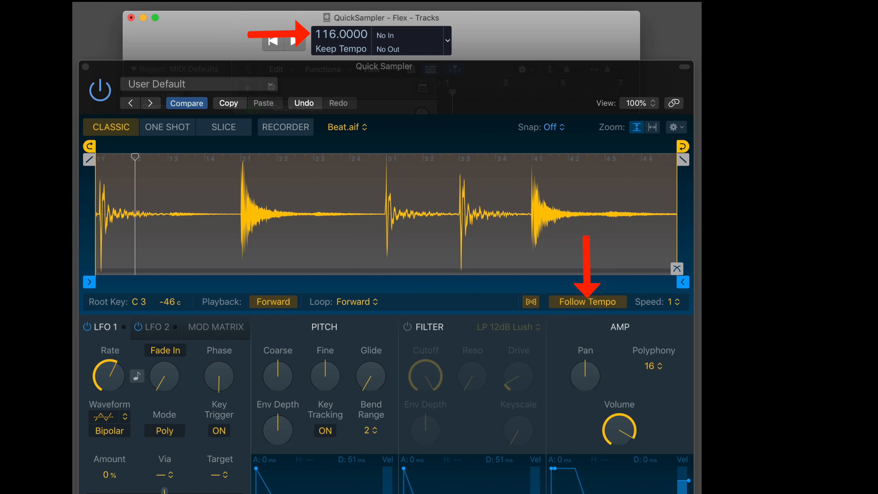
Try a Flex playback Speed of 2 for Beat.aif, and set the Speed to 1/2
{"action": "mouse_move", "coordinate": [580, 358]}
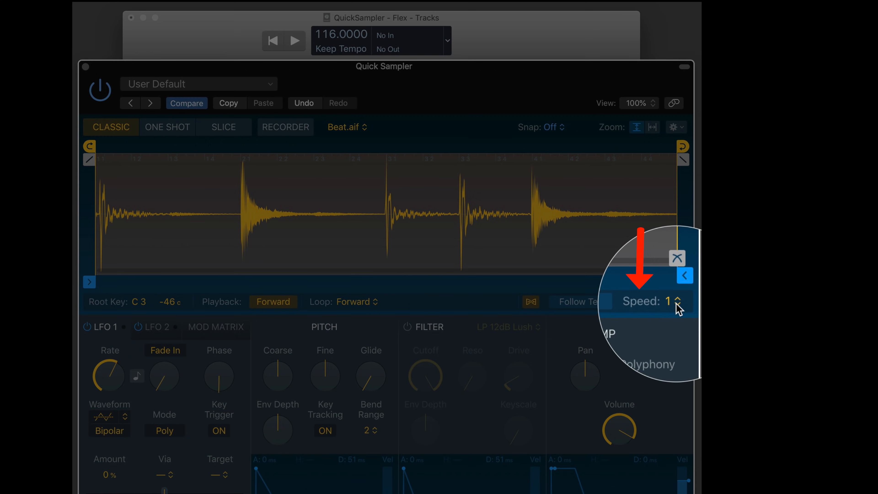
{"action": "left_click", "coordinate": [673, 302]}
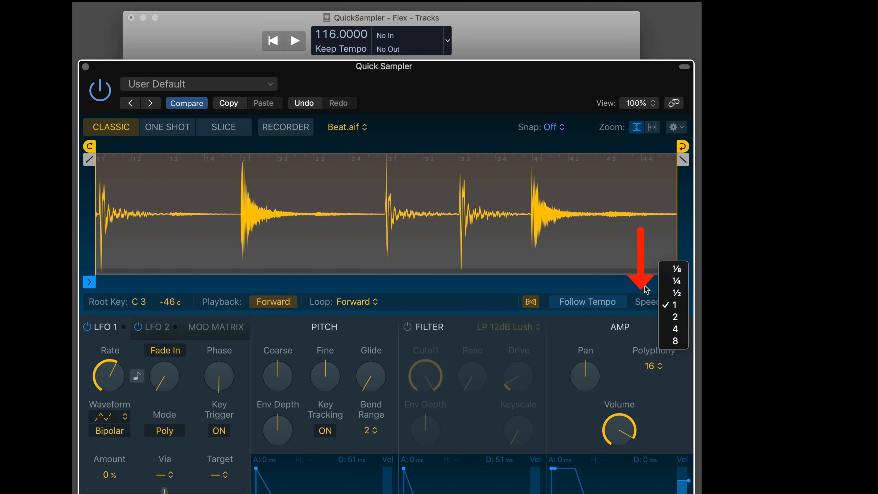
{"action": "left_click", "coordinate": [527, 295]}
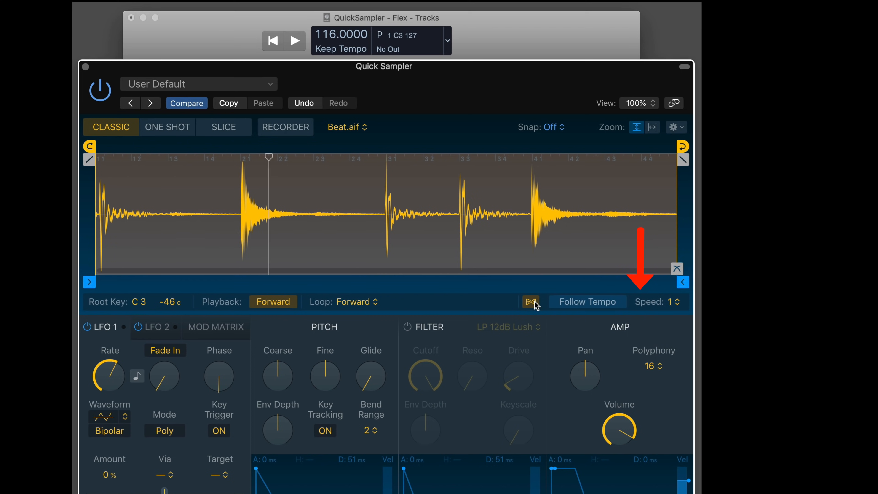
{"action": "left_click", "coordinate": [674, 300]}
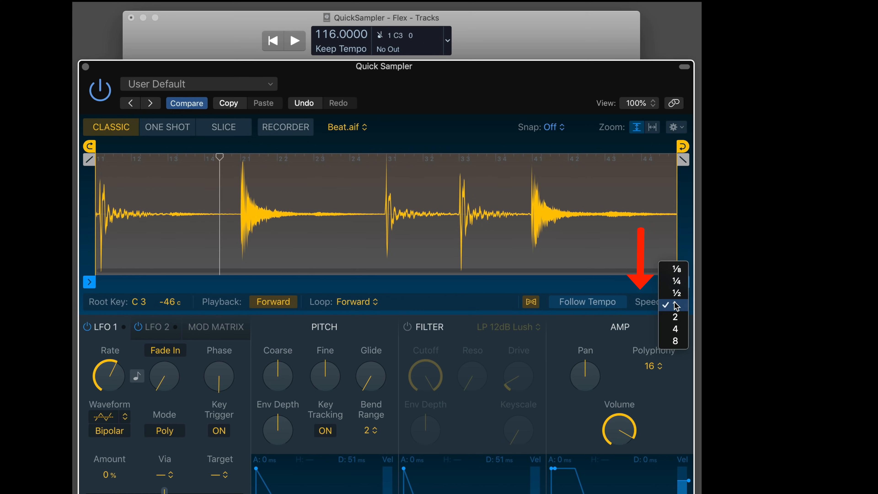
{"action": "left_click", "coordinate": [676, 317]}
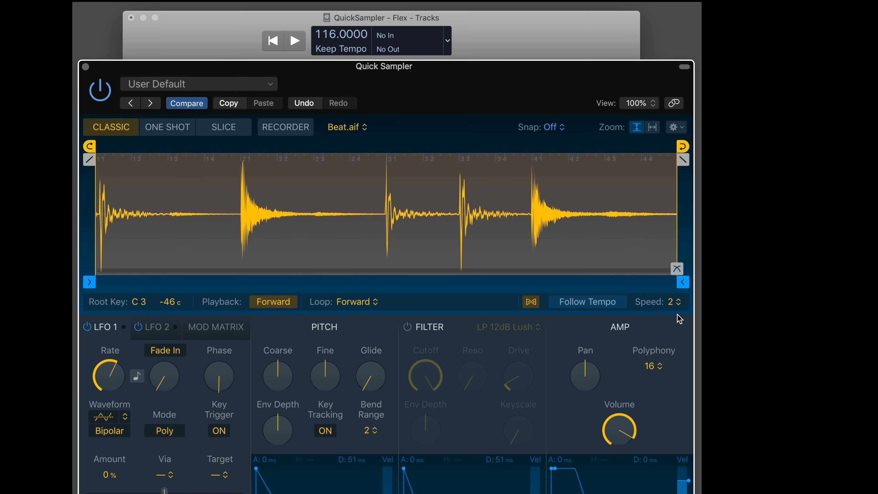
{"action": "left_click", "coordinate": [676, 304]}
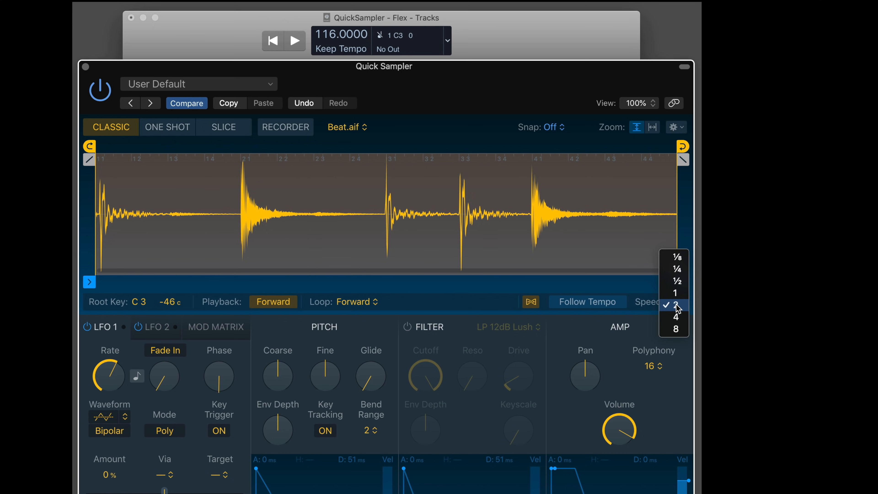
{"action": "left_click", "coordinate": [677, 281]}
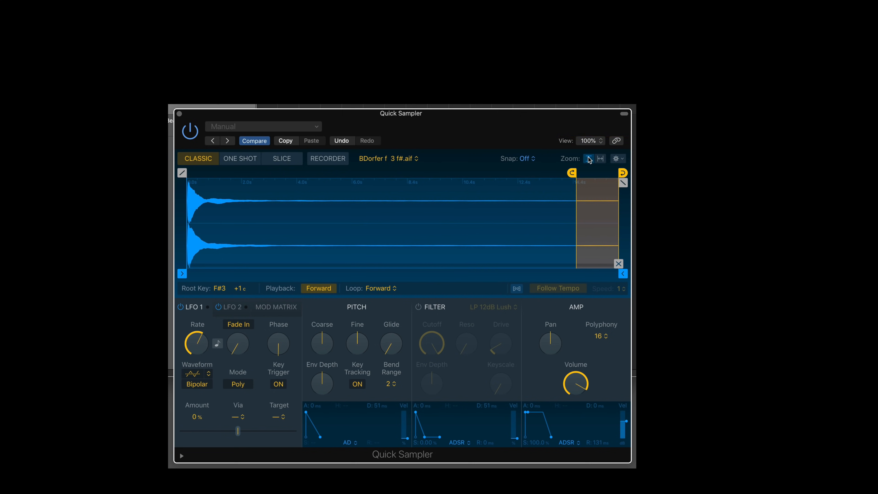
Turn off vertical auto zoom and zoom in and out of the BDorfer f 3 f#.aif waveform
{"action": "left_click", "coordinate": [589, 159]}
{"action": "scroll", "coordinate": [430, 213], "scroll_direction": "up", "scroll_amount": 6}
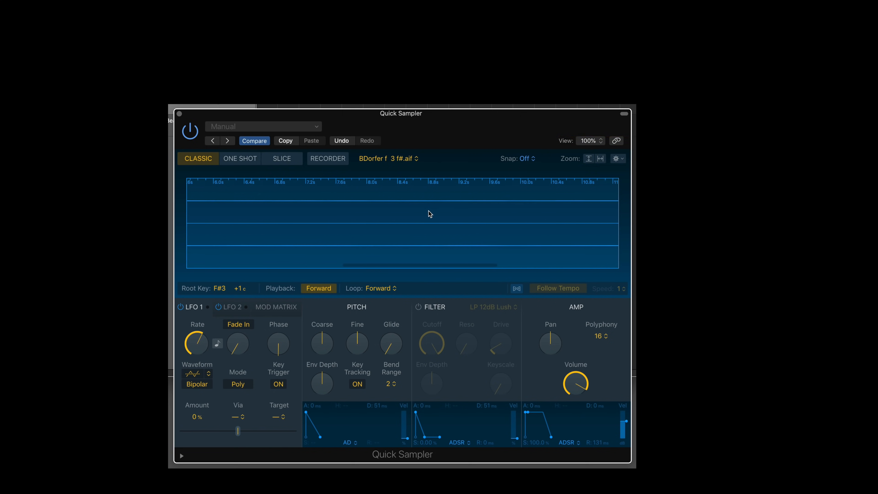
{"action": "scroll", "coordinate": [421, 218], "scroll_direction": "up", "scroll_amount": 1}
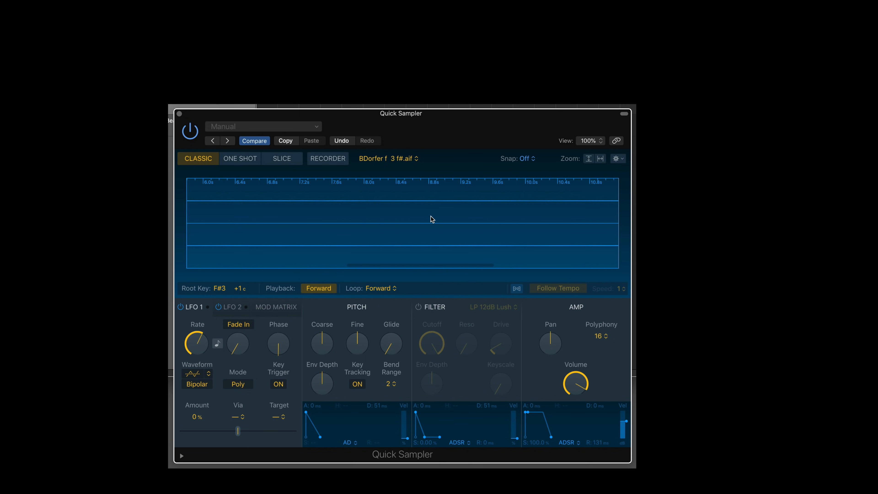
{"action": "scroll", "coordinate": [432, 219], "scroll_direction": "down", "scroll_amount": 7}
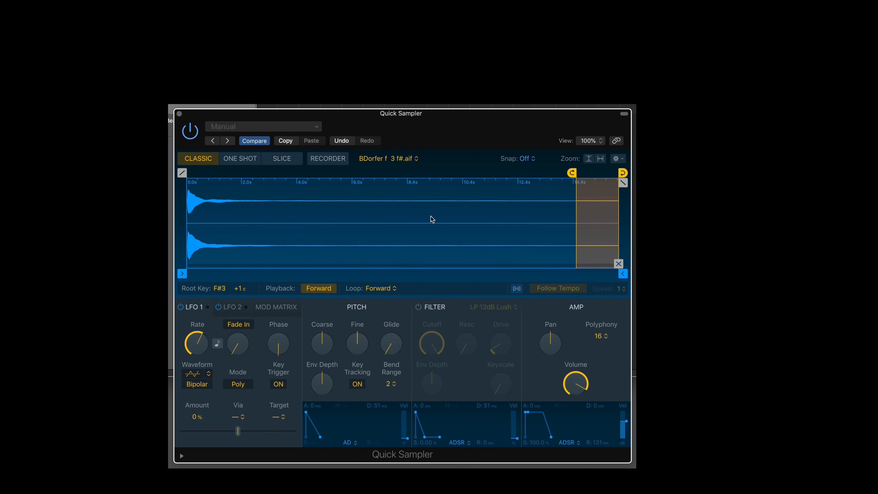
Re-enable vertical auto zoom, examine the waveform at several zoom levels, and enable horizontal auto zoom
{"action": "left_click", "coordinate": [590, 163]}
{"action": "scroll", "coordinate": [481, 208], "scroll_direction": "up", "scroll_amount": 3}
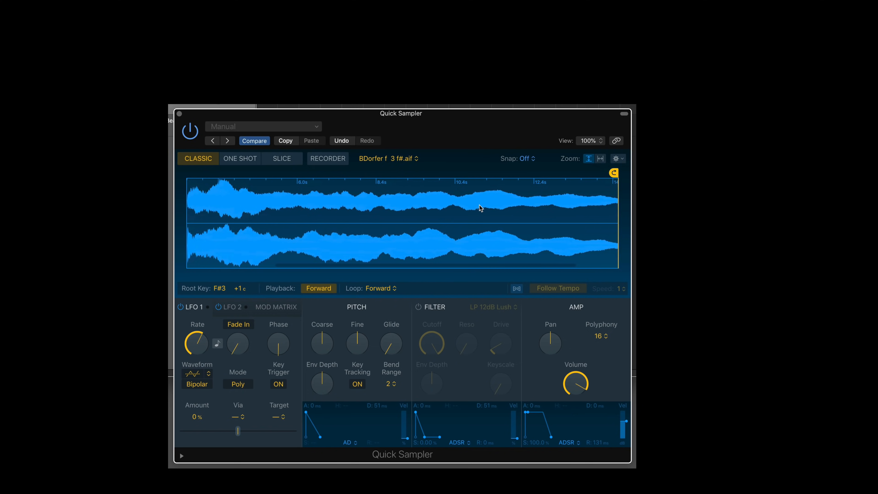
{"action": "scroll", "coordinate": [481, 208], "scroll_direction": "up", "scroll_amount": 4}
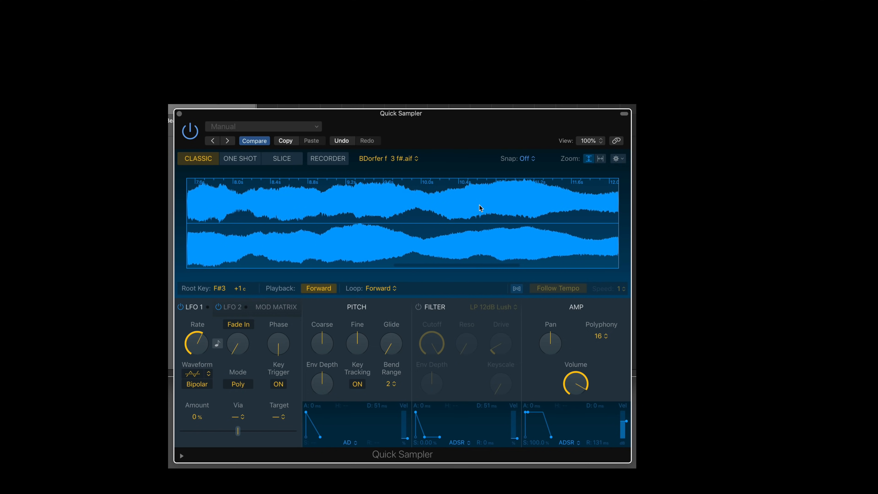
{"action": "scroll", "coordinate": [480, 207], "scroll_direction": "down", "scroll_amount": 7}
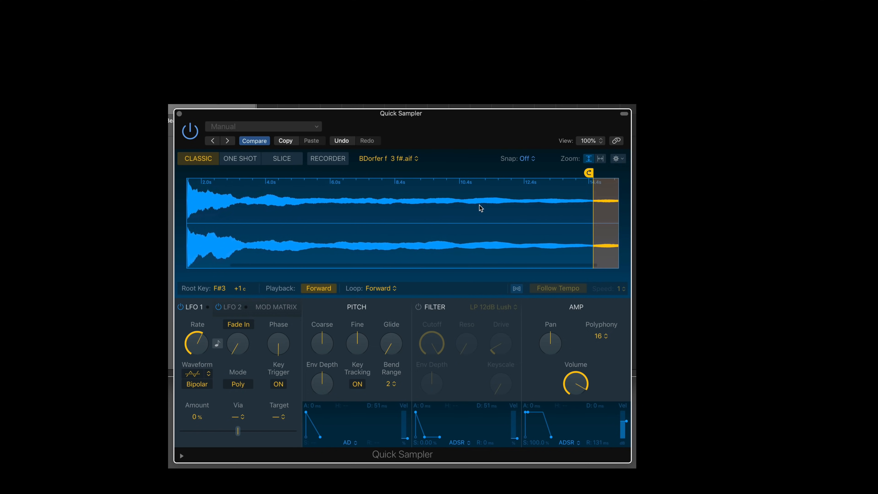
{"action": "scroll", "coordinate": [479, 206], "scroll_direction": "up", "scroll_amount": 6}
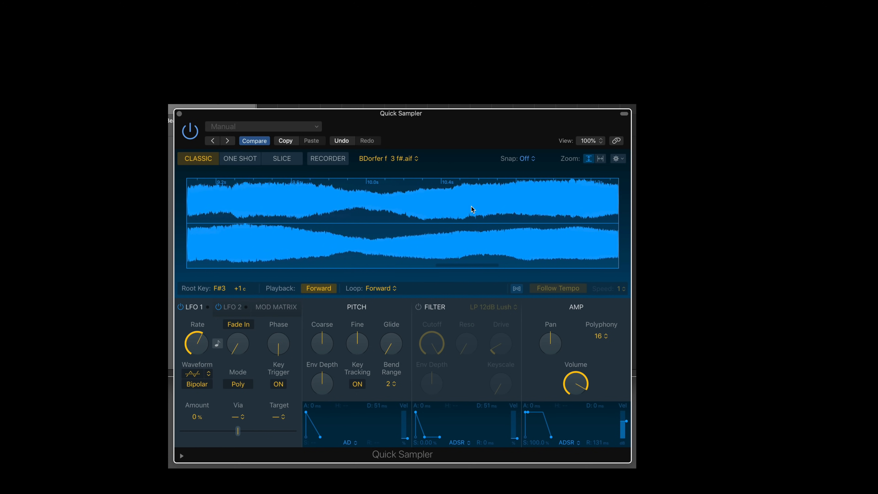
{"action": "scroll", "coordinate": [471, 207], "scroll_direction": "down", "scroll_amount": 3}
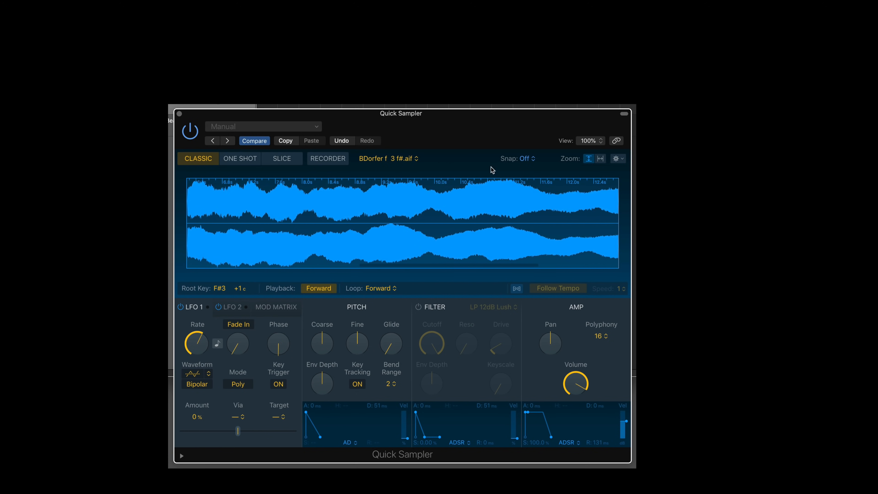
{"action": "scroll", "coordinate": [353, 209], "scroll_direction": "down", "scroll_amount": 4}
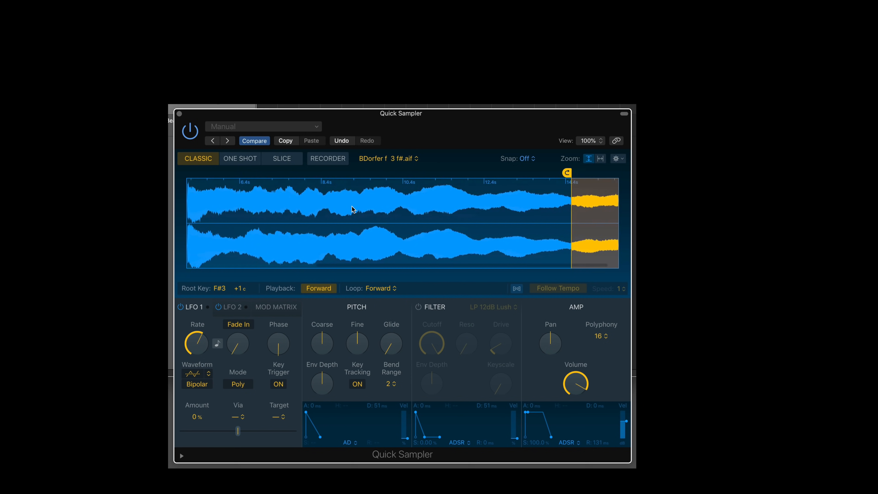
{"action": "scroll", "coordinate": [352, 209], "scroll_direction": "up", "scroll_amount": 5}
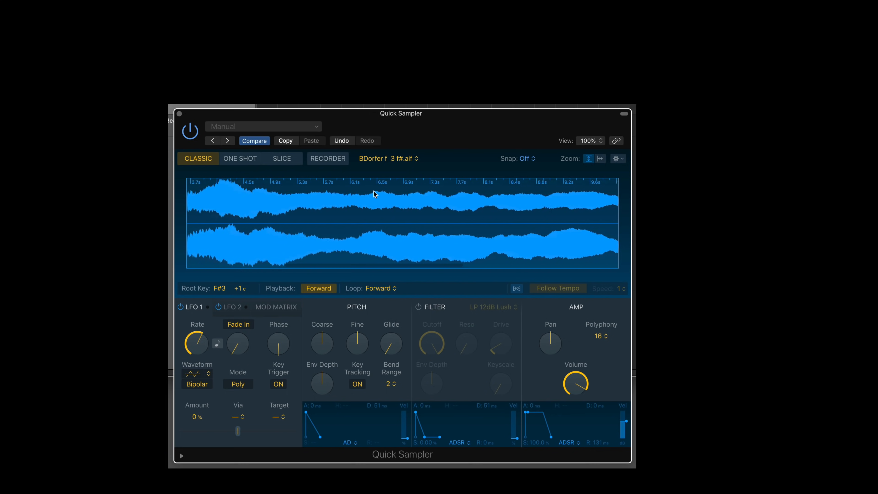
{"action": "scroll", "coordinate": [375, 194], "scroll_direction": "down", "scroll_amount": 4}
{"action": "scroll", "coordinate": [375, 195], "scroll_direction": "up", "scroll_amount": 5}
{"action": "scroll", "coordinate": [375, 194], "scroll_direction": "up", "scroll_amount": 2}
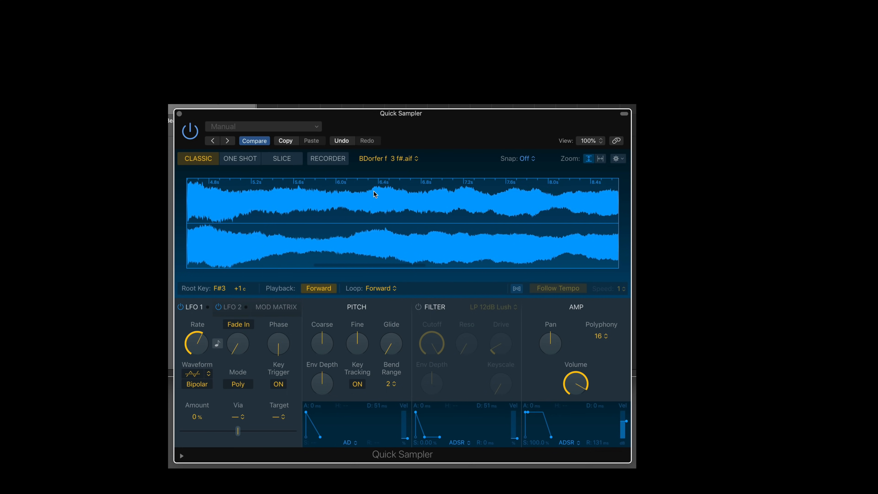
{"action": "scroll", "coordinate": [374, 192], "scroll_direction": "right", "scroll_amount": 10}
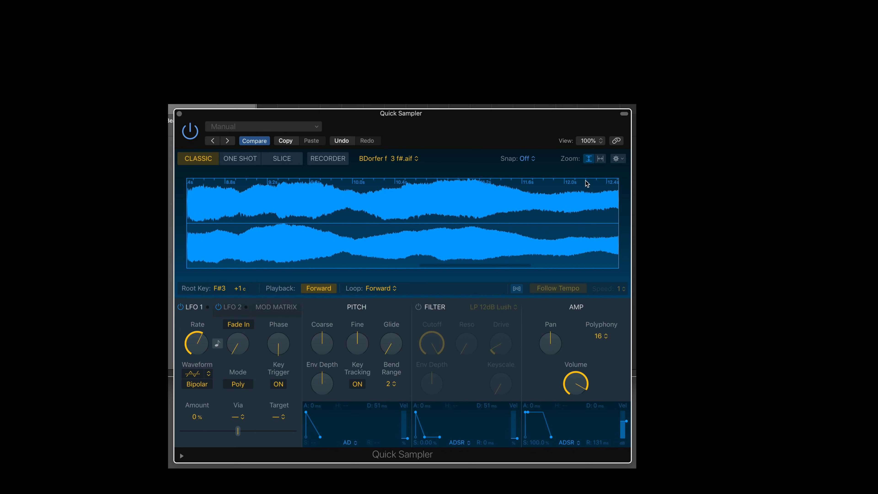
{"action": "left_click", "coordinate": [601, 159]}
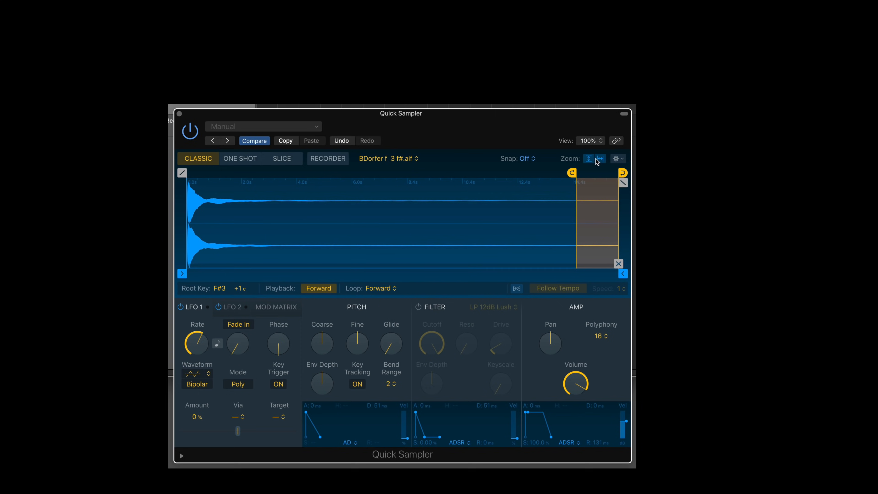
Look through the sample editing and display options in the waveform's action menu
{"action": "left_click", "coordinate": [618, 160]}
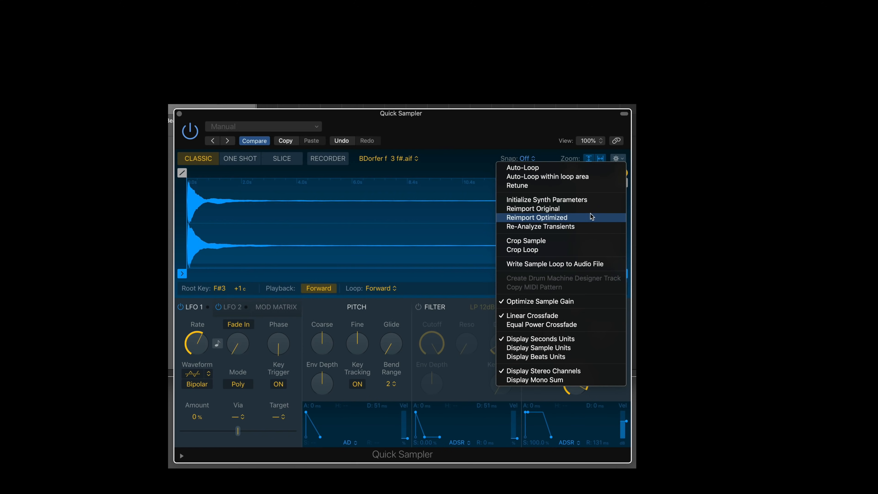
{"action": "left_click", "coordinate": [464, 169]}
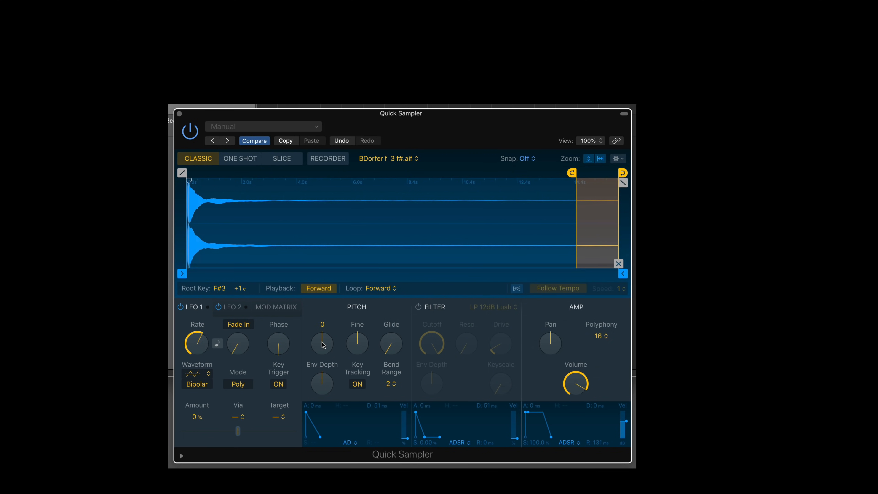
Detune the Coarse and Fine pitch, enable the filter with lower Cutoff and higher Reso, and pan the amp right
{"action": "left_click_drag", "start_coordinate": [323, 335], "coordinate": [359, 337]}
{"action": "left_click", "coordinate": [419, 307]}
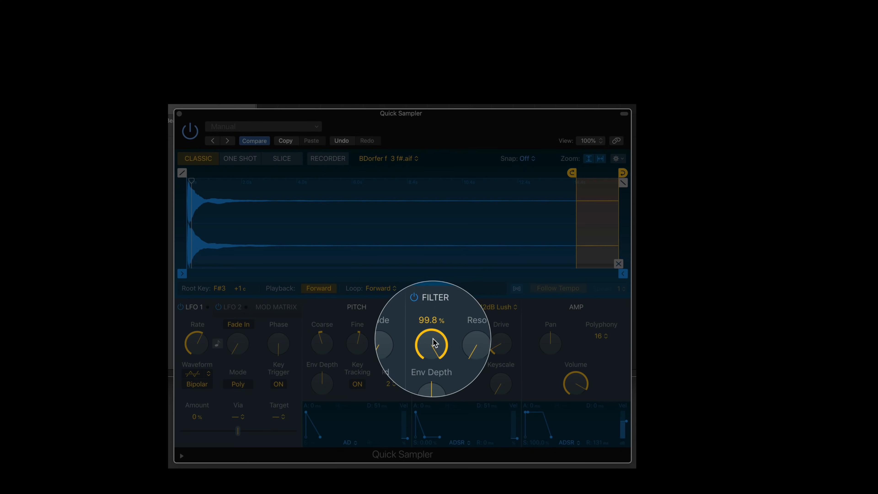
{"action": "left_click_drag", "start_coordinate": [467, 345], "coordinate": [464, 291]}
{"action": "left_click_drag", "start_coordinate": [434, 341], "coordinate": [434, 320]}
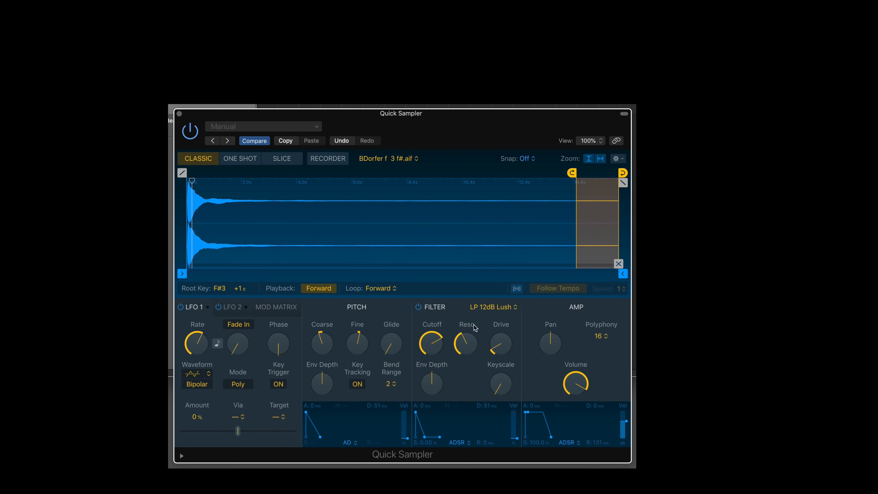
{"action": "left_click_drag", "start_coordinate": [545, 346], "coordinate": [555, 303]}
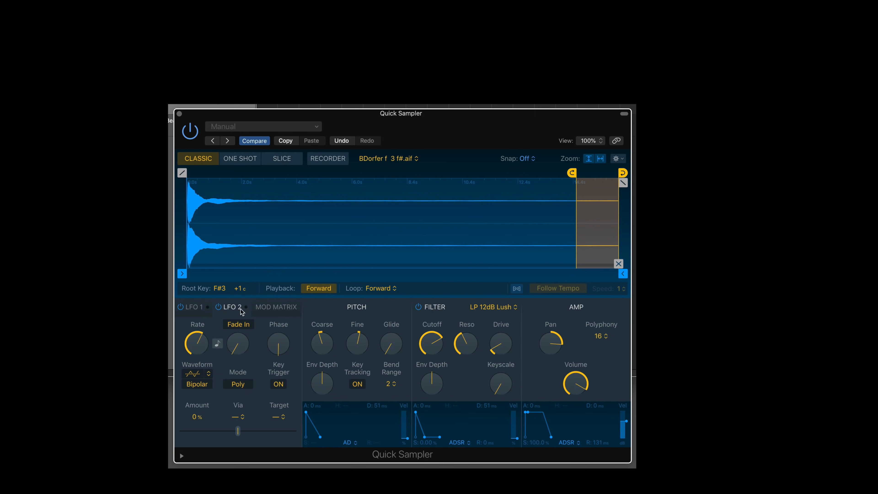
Show the Mod Matrix and examine the source and target choices of its Velocity row
{"action": "left_click", "coordinate": [274, 310]}
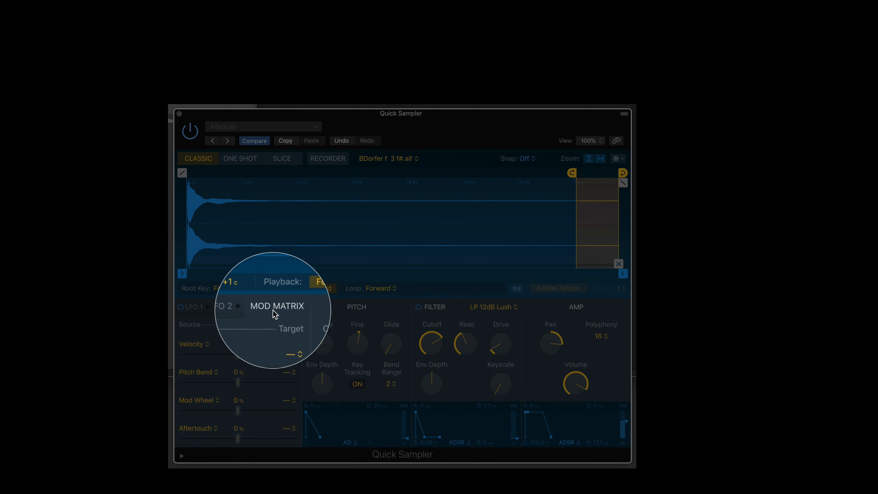
{"action": "left_click", "coordinate": [208, 346]}
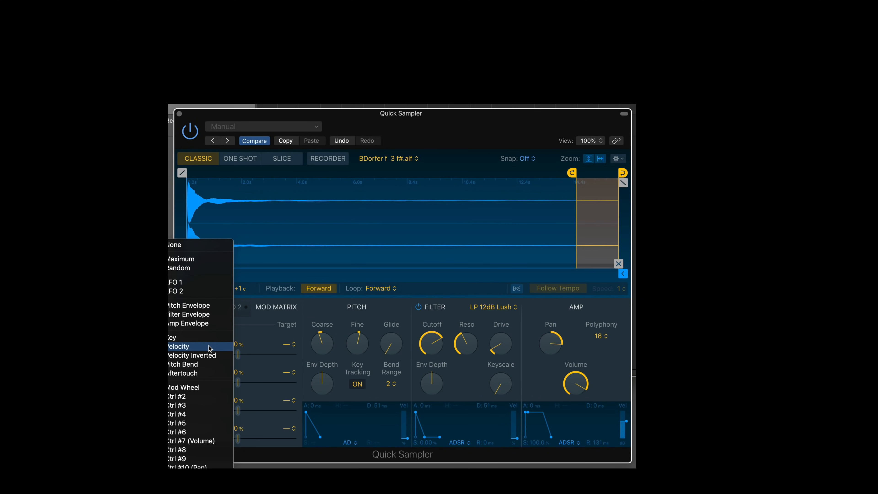
{"action": "left_click", "coordinate": [212, 348]}
{"action": "left_click", "coordinate": [293, 347]}
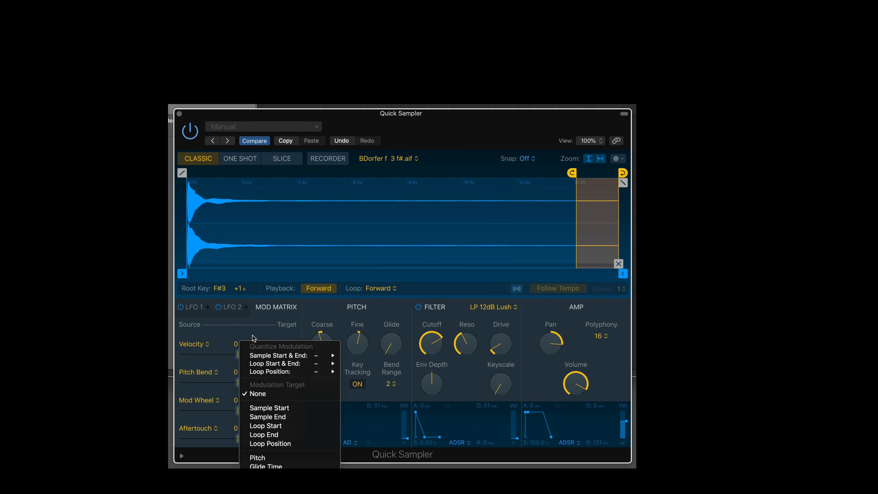
{"action": "left_click", "coordinate": [225, 334]}
Set LFO 1's polarity to Unipolar and look through its waveform choices
{"action": "left_click", "coordinate": [196, 307]}
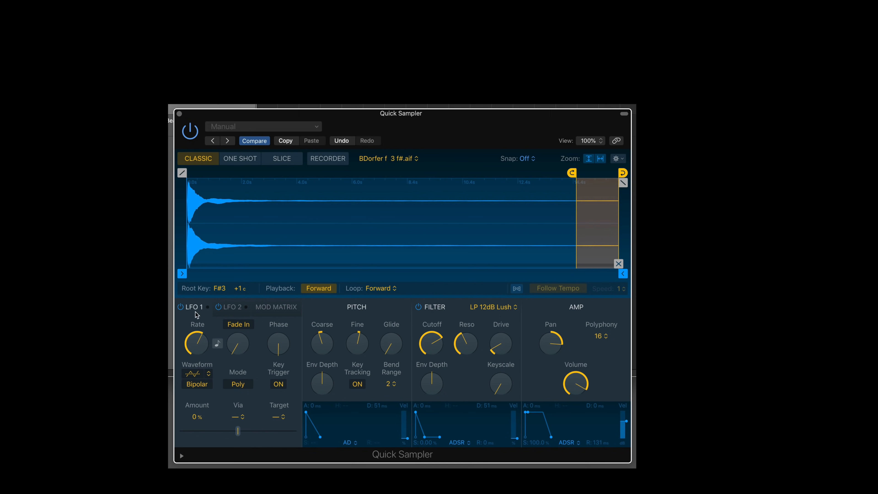
{"action": "left_click", "coordinate": [196, 384]}
{"action": "left_click", "coordinate": [209, 376]}
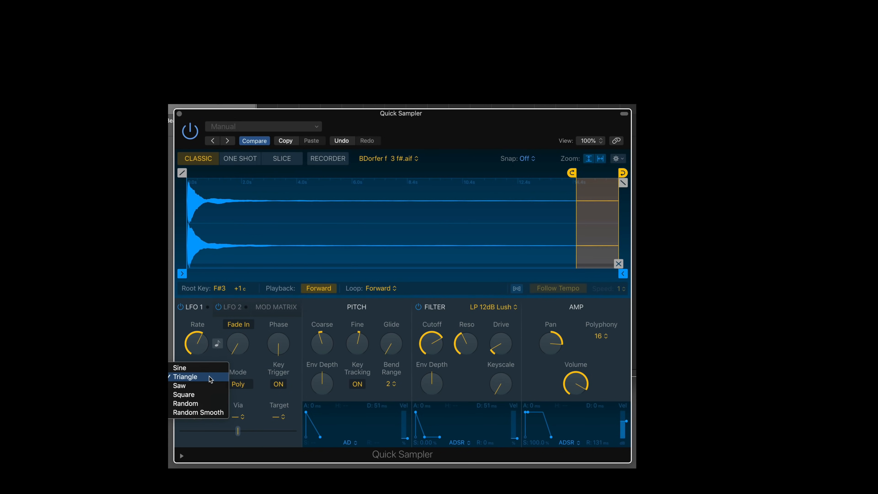
{"action": "left_click", "coordinate": [208, 355]}
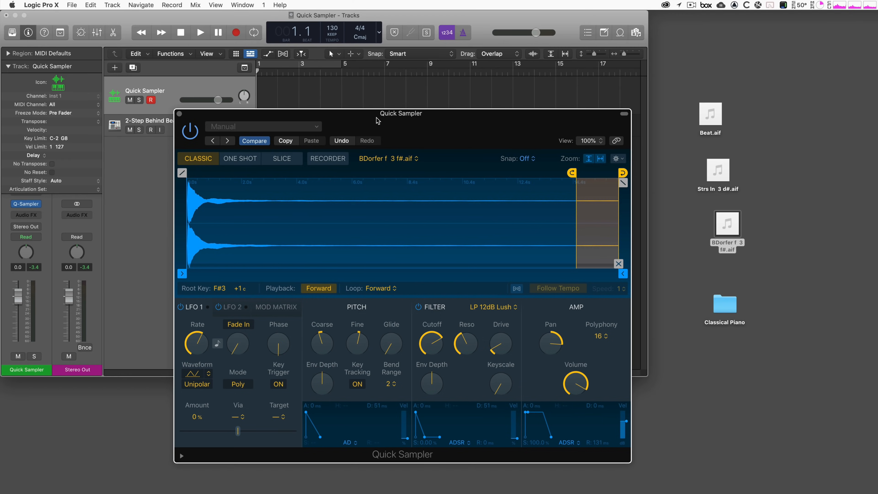
Load the 2-Step Behind Beat 01 audio region into Quick Sampler and reselect the Quick Sampler track
{"action": "left_click_drag", "start_coordinate": [378, 120], "coordinate": [404, 173]}
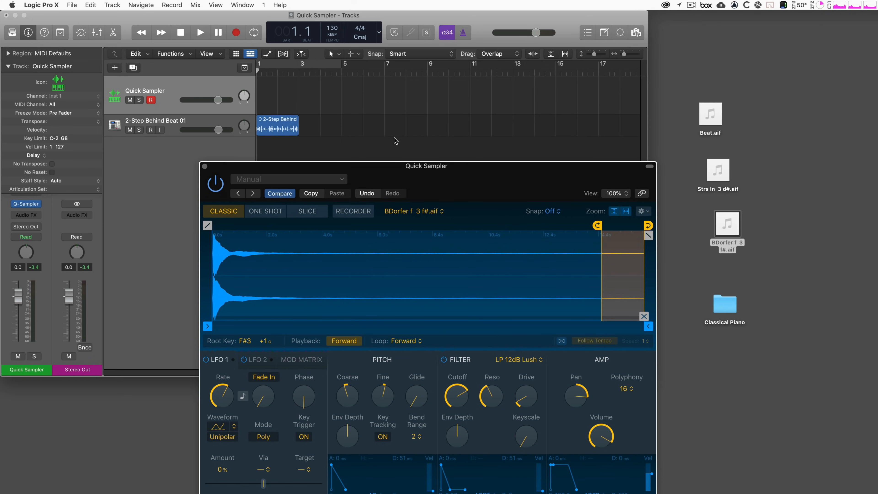
{"action": "left_click", "coordinate": [281, 127]}
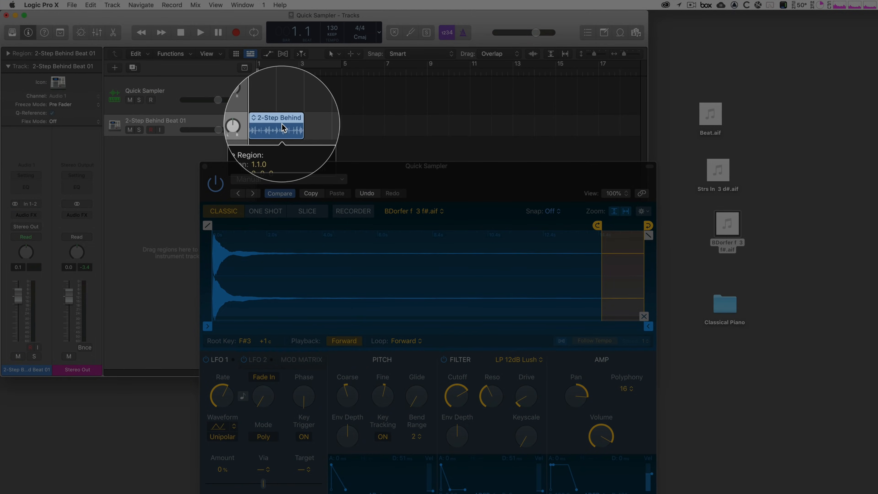
{"action": "left_click_drag", "start_coordinate": [282, 123], "coordinate": [502, 283]}
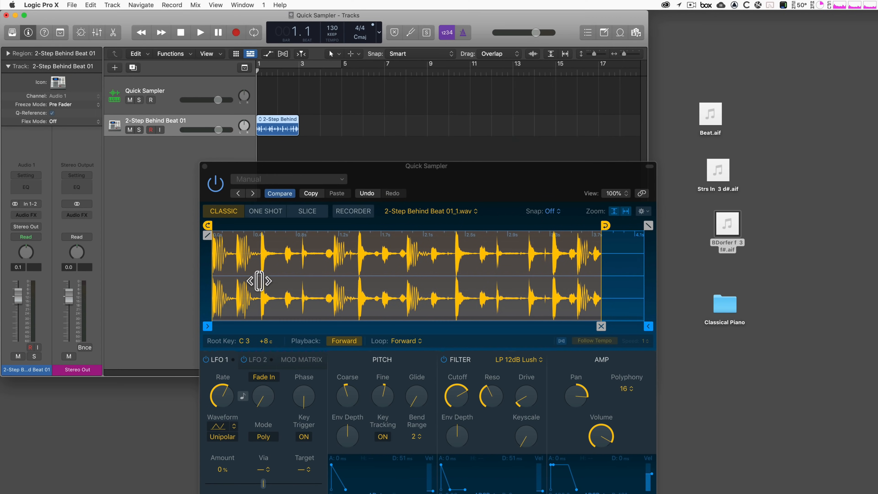
{"action": "left_click", "coordinate": [197, 94]}
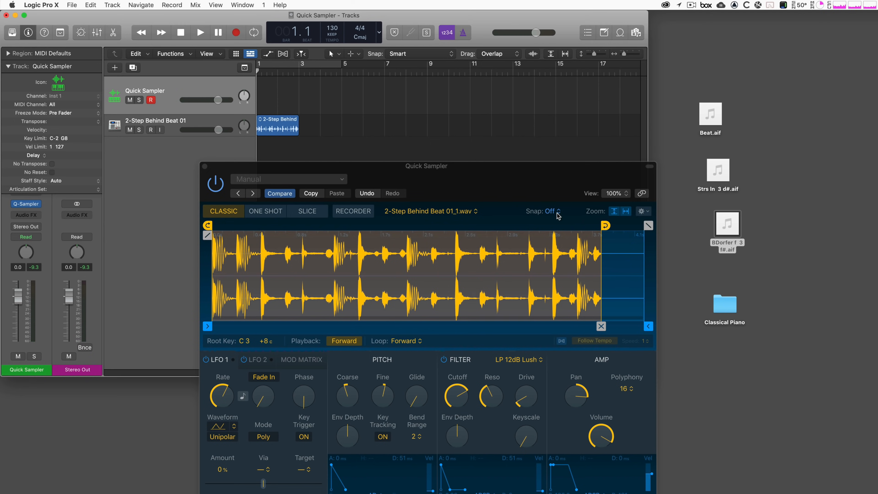
Check the waveform's action options and switch the sampler to Slice mode
{"action": "left_click", "coordinate": [649, 213]}
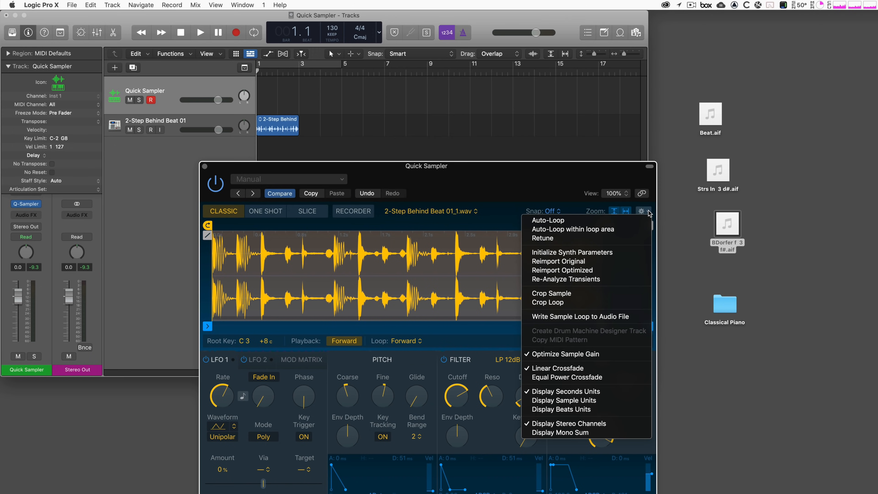
{"action": "left_click", "coordinate": [315, 214]}
{"action": "left_click", "coordinate": [312, 213]}
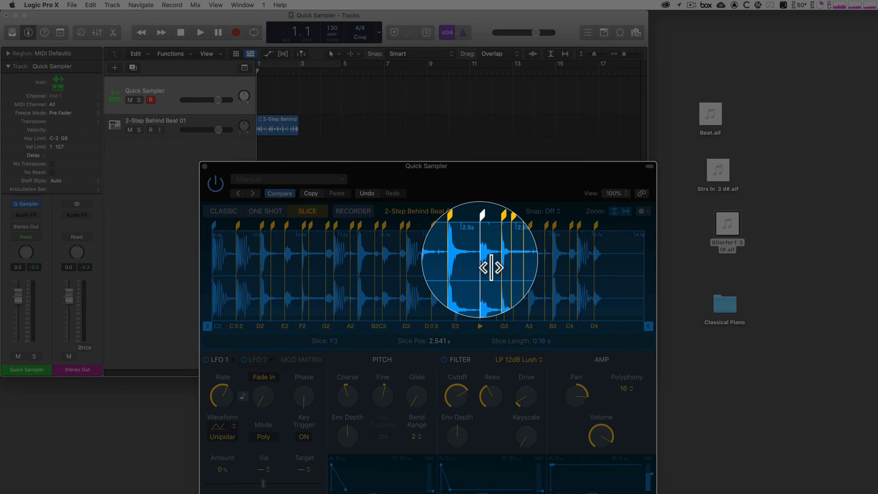
Replace the E3 and F3 slice markers with hand-placed ones near the same two hits, the second at about 2.527 s
{"action": "left_click_drag", "start_coordinate": [481, 263], "coordinate": [489, 268]}
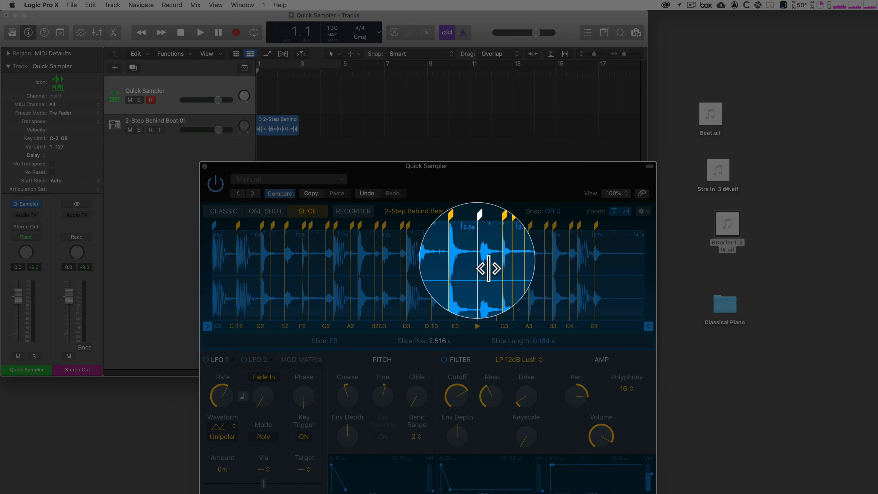
{"action": "double_click", "coordinate": [478, 262]}
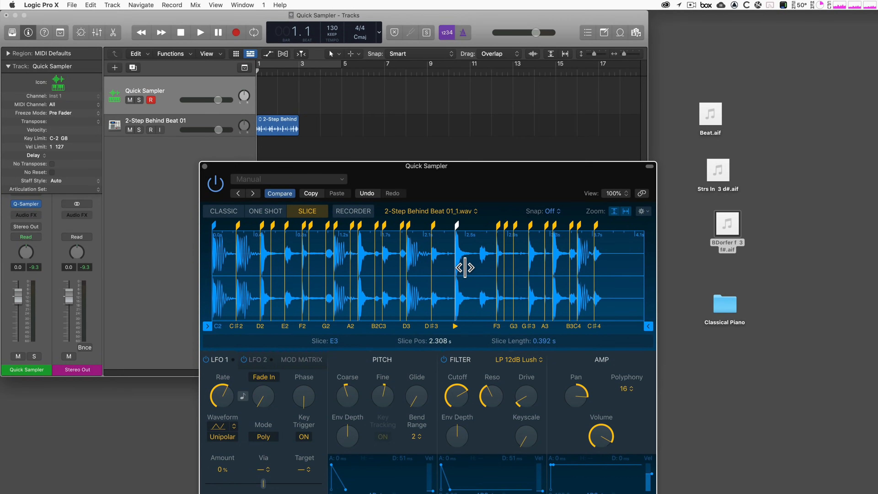
{"action": "double_click", "coordinate": [457, 262]}
{"action": "left_click", "coordinate": [479, 264]}
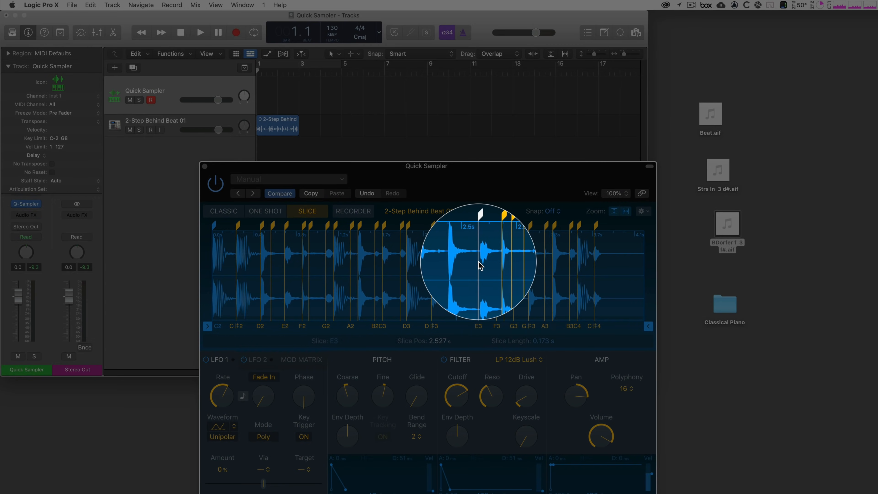
{"action": "left_click", "coordinate": [461, 264]}
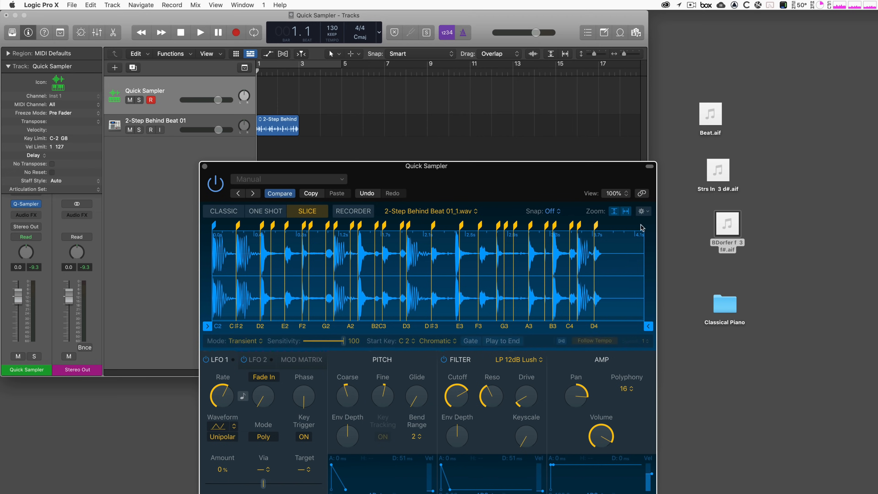
Bring up the Create Drum Machine Designer Track command for the sliced beat
{"action": "left_click", "coordinate": [647, 212]}
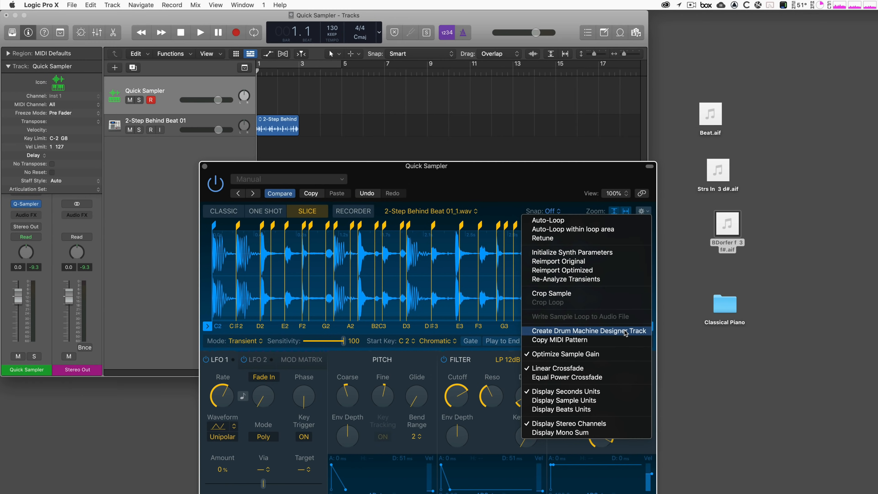
{"action": "left_click", "coordinate": [505, 188]}
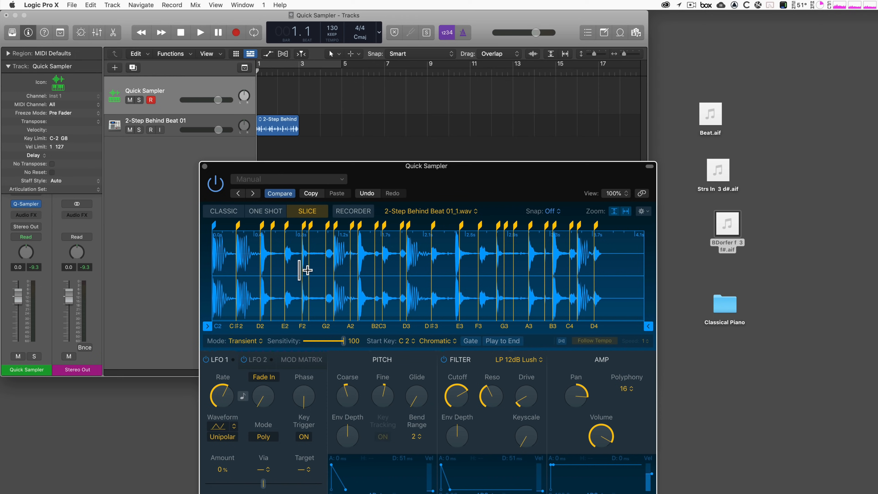
{"action": "left_click", "coordinate": [644, 211]}
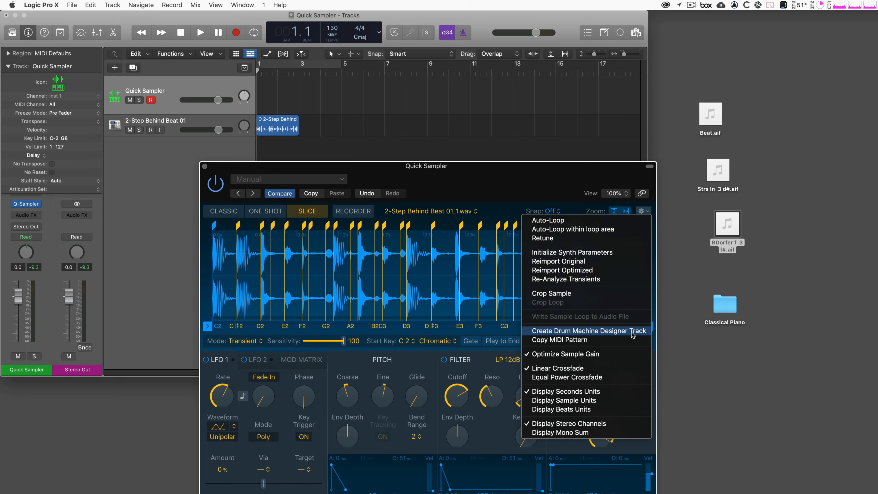
Create a Drum Machine Designer track from the sliced beat in Quick Sampler and audition pads #1, #2, #3, #7 and #6
{"action": "left_click", "coordinate": [587, 331]}
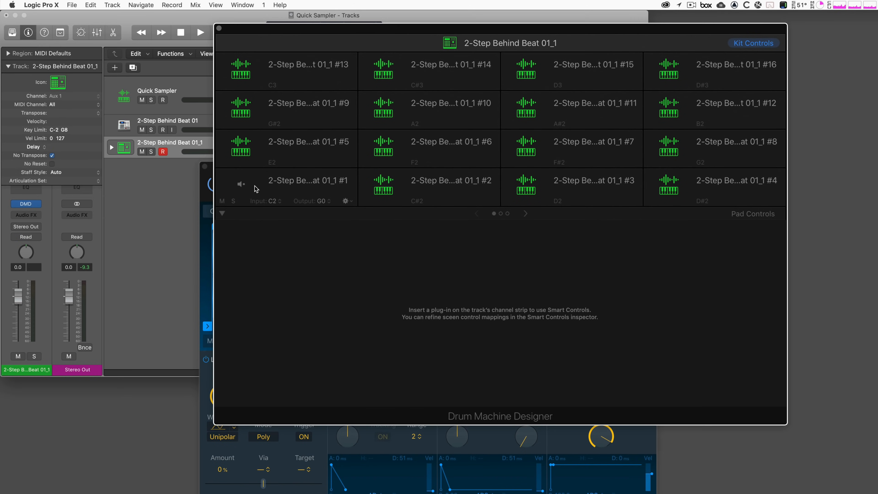
{"action": "left_click", "coordinate": [242, 184]}
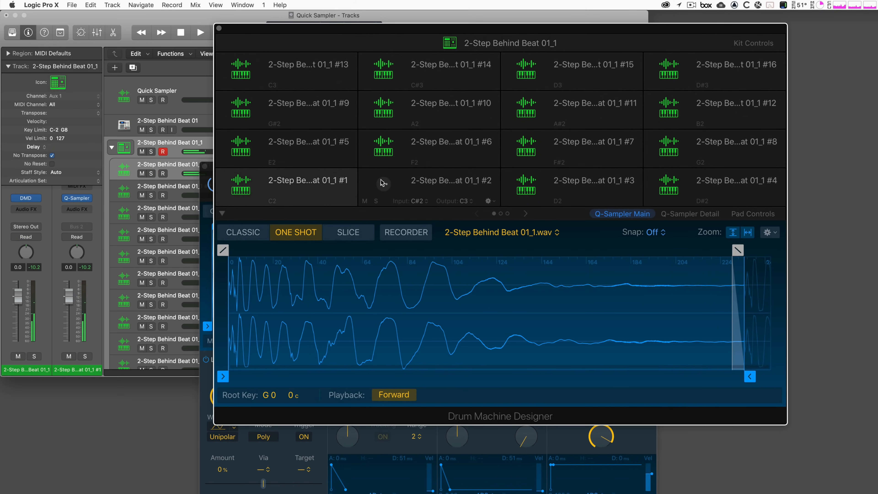
{"action": "left_click", "coordinate": [383, 183]}
{"action": "left_click", "coordinate": [521, 183]}
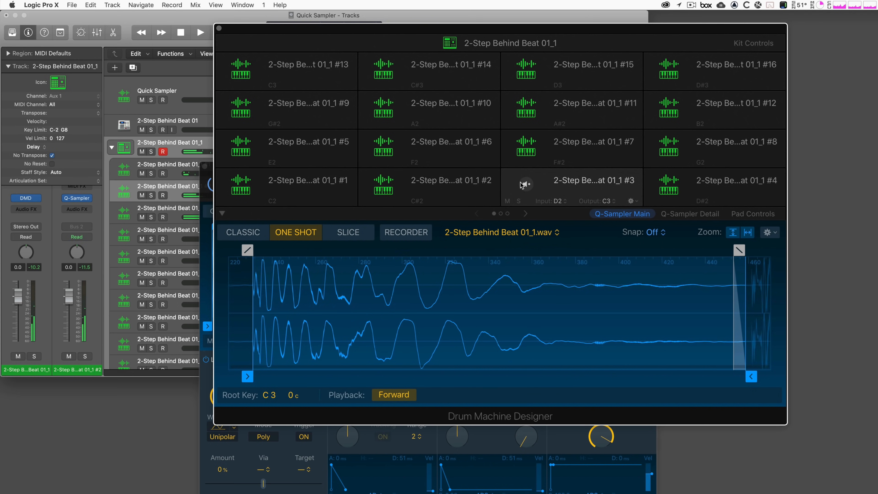
{"action": "left_click", "coordinate": [525, 143]}
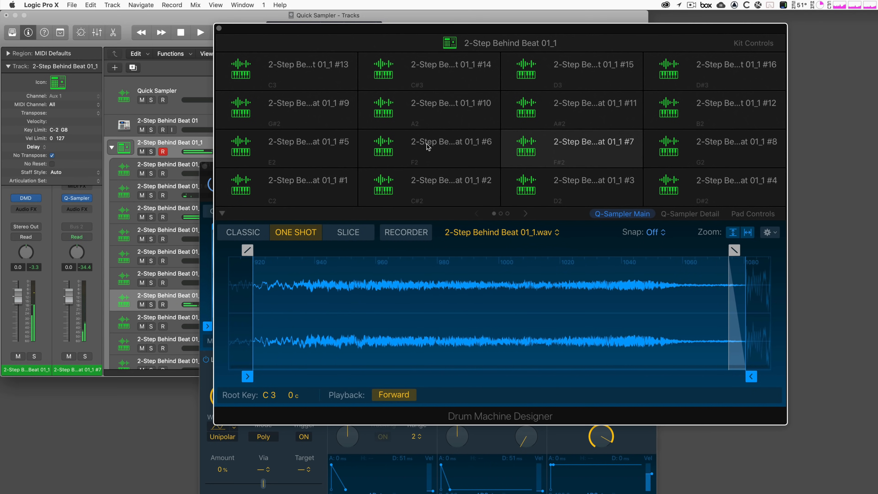
{"action": "left_click", "coordinate": [373, 142]}
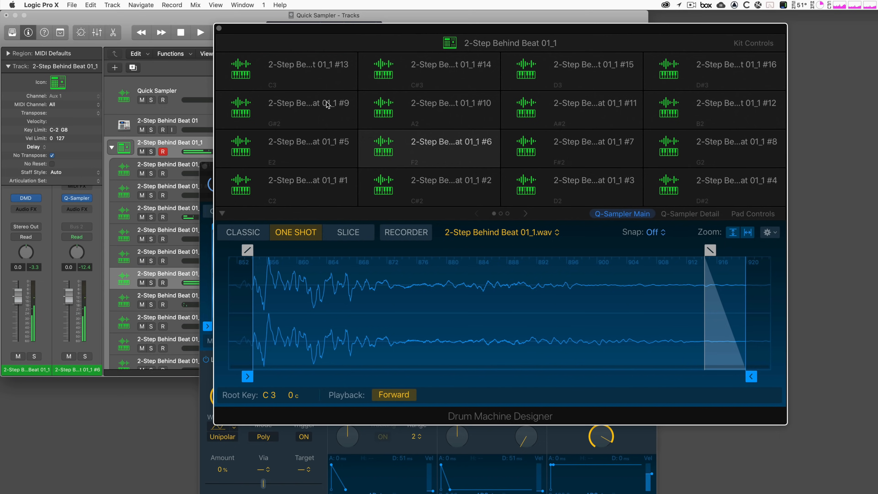
Clear the plug-in windows out of the way and open the 2-Step Behind Beat 01_1 track's MIDI region in the Piano Roll
{"action": "left_click_drag", "start_coordinate": [285, 37], "coordinate": [288, 345]}
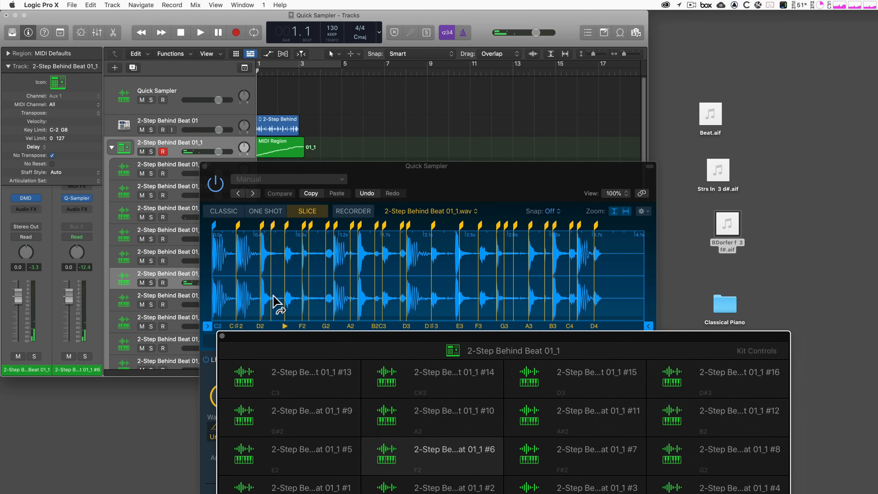
{"action": "left_click", "coordinate": [294, 154]}
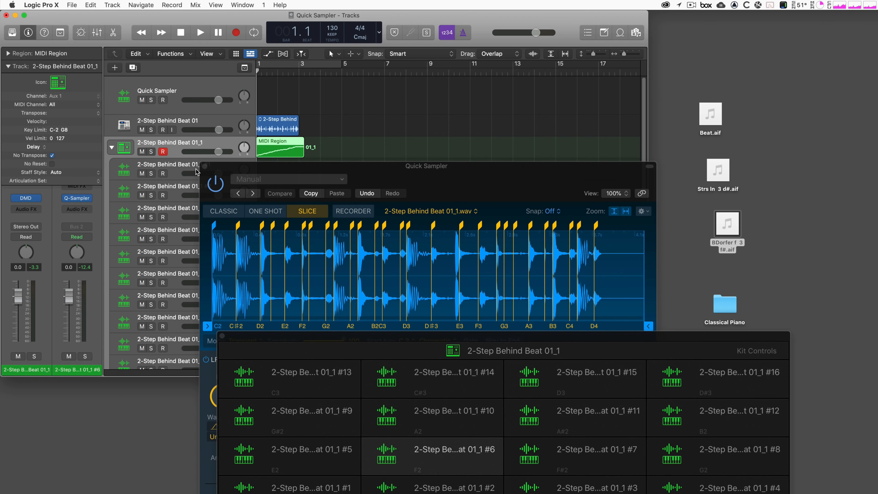
{"action": "key", "text": "v"}
{"action": "double_click", "coordinate": [269, 148]}
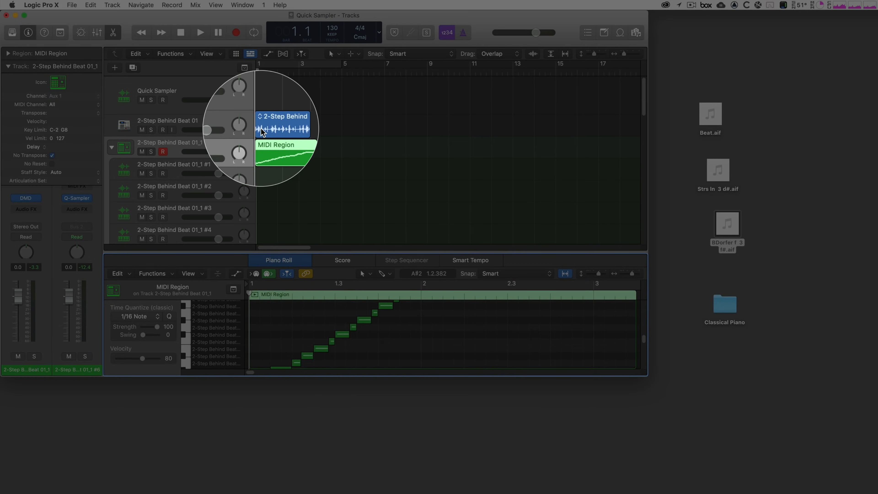
Play both beat tracks together, mute the 2-Step Behind Beat 01 audio track, and play the MIDI region alone
{"action": "key", "text": "space"}
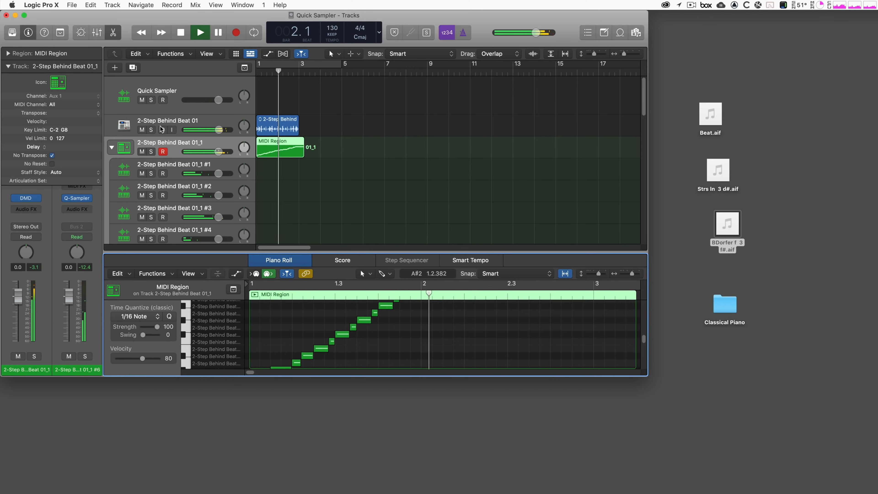
{"action": "key", "text": "space"}
{"action": "left_click", "coordinate": [142, 131]}
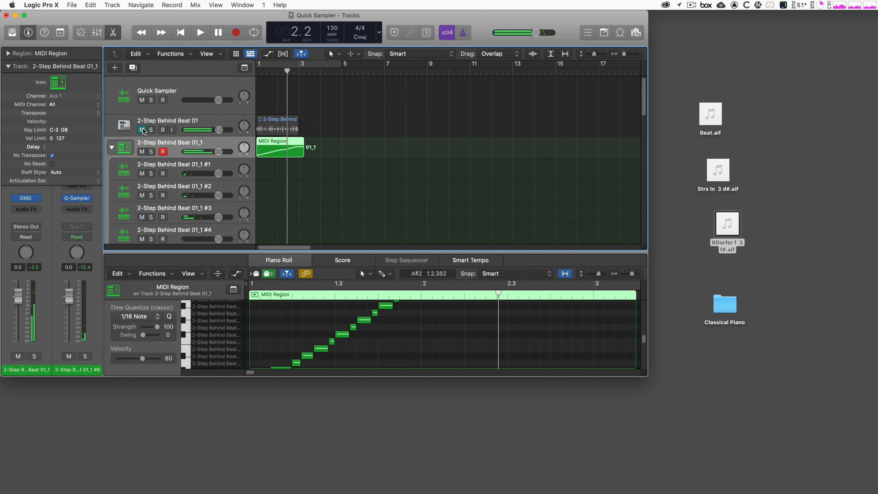
{"action": "key", "text": "space"}
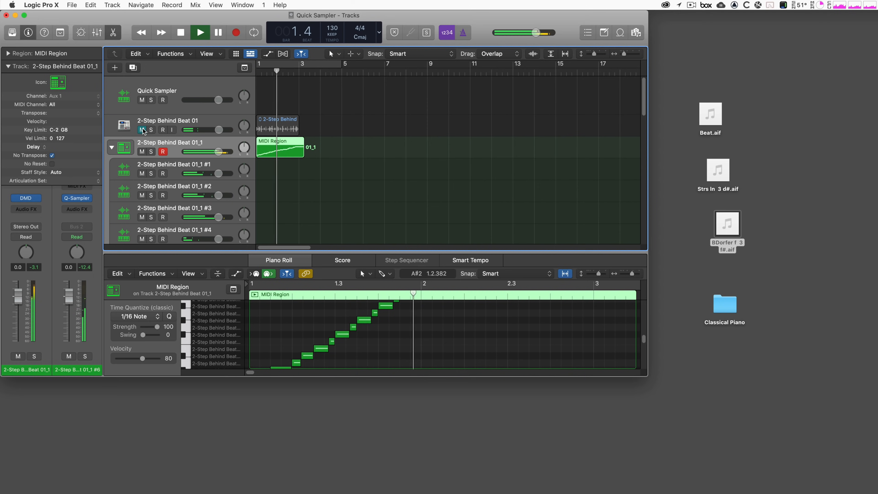
{"action": "key", "text": "space"}
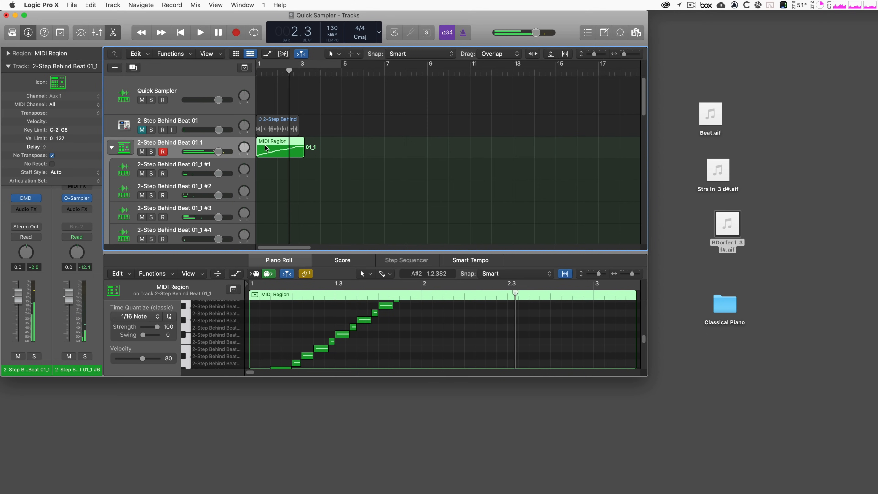
Reopen the Drum Machine Designer window and play the MIDI region through to its end
{"action": "left_click", "coordinate": [128, 147]}
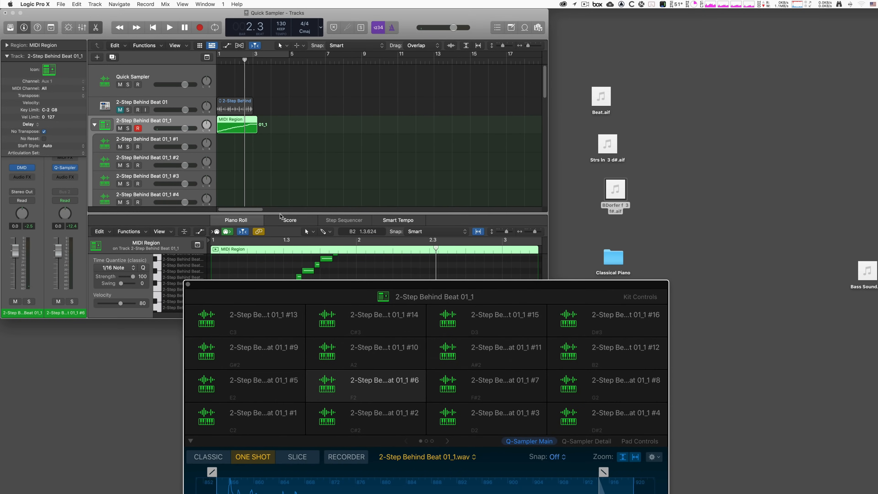
{"action": "key", "text": "space"}
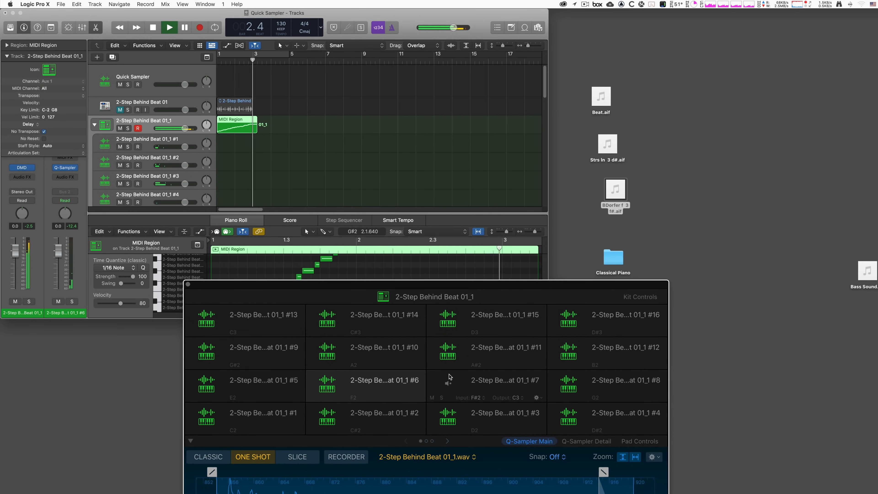
{"action": "key", "text": "space"}
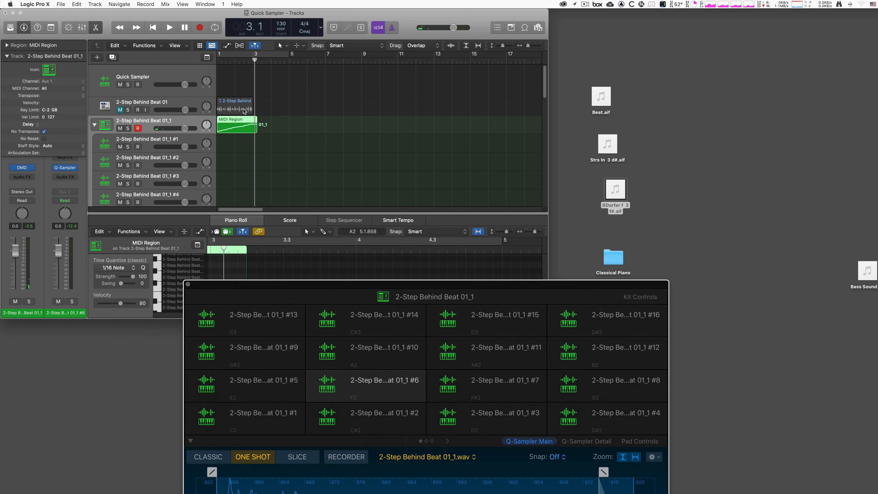
{"action": "left_click", "coordinate": [244, 110]}
{"action": "double_click", "coordinate": [150, 100]}
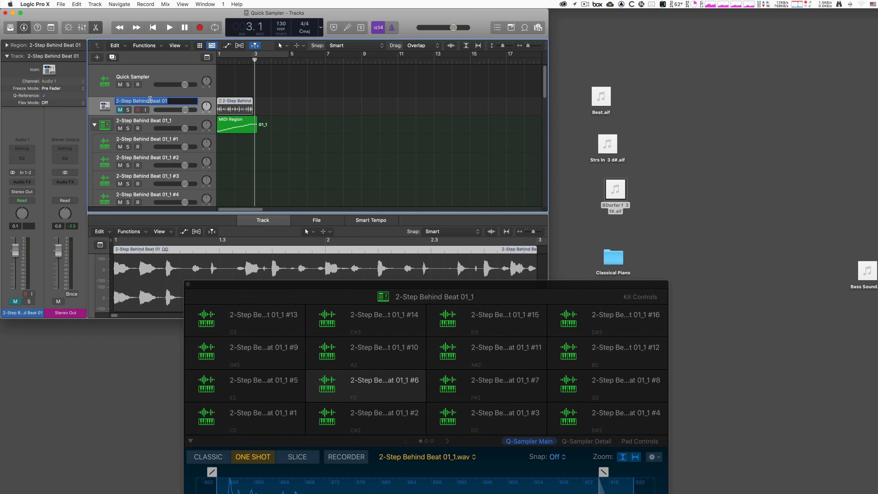
{"action": "key", "text": "Return"}
Open the Quick Sampler track's instrument window and review the sample action options, including Copy MIDI Pattern
{"action": "right_click", "coordinate": [169, 75]}
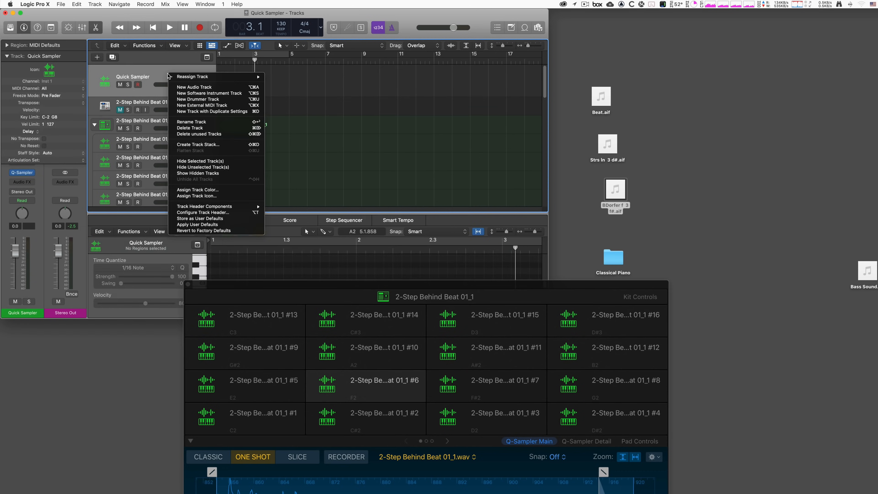
{"action": "left_click", "coordinate": [140, 71]}
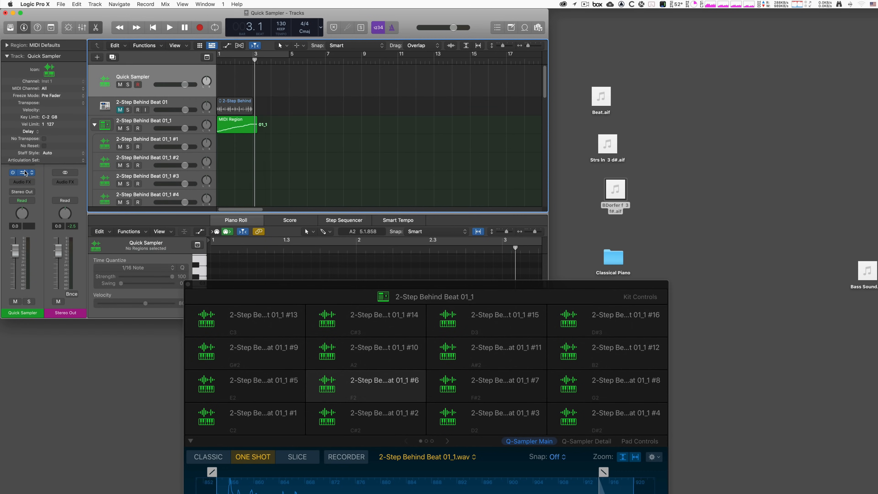
{"action": "left_click", "coordinate": [24, 173]}
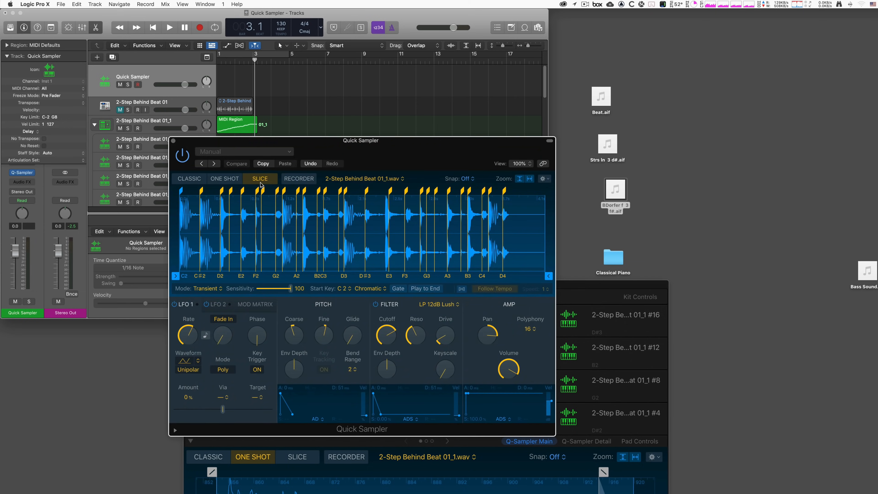
{"action": "left_click", "coordinate": [544, 179]}
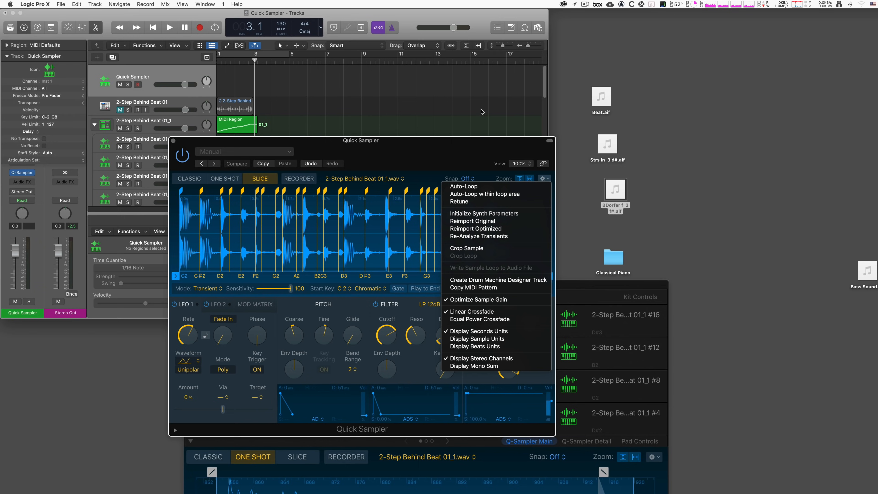
{"action": "left_click", "coordinate": [329, 86]}
Select the MIDI region, bring the Drum Machine Designer window forward, and audition several pads, including #2, #3, #7 and #6
{"action": "left_click", "coordinate": [241, 125]}
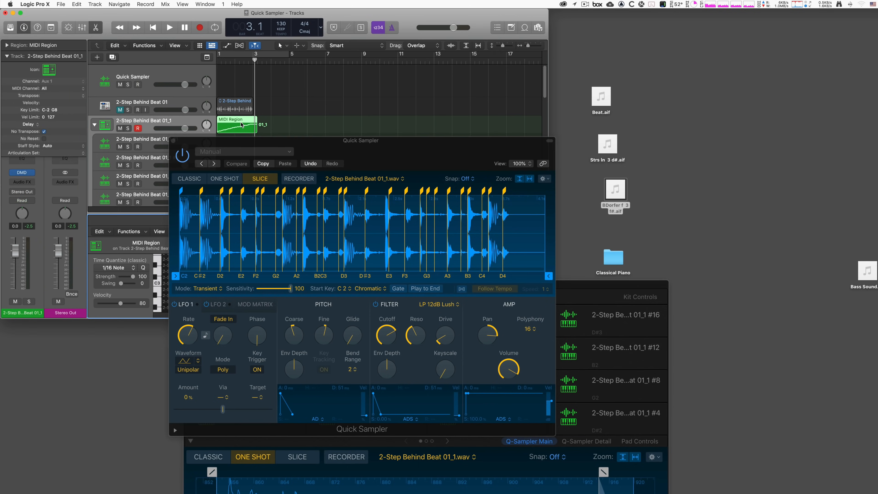
{"action": "left_click", "coordinate": [584, 289]}
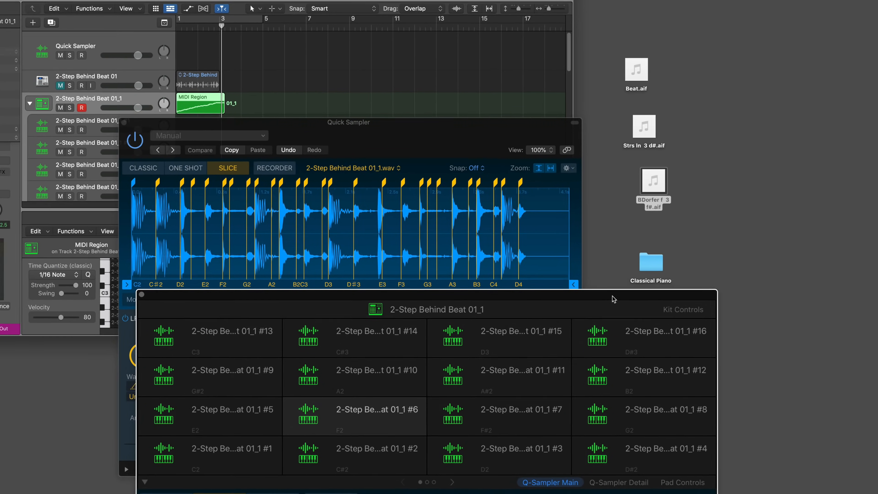
{"action": "left_click_drag", "start_coordinate": [613, 299], "coordinate": [676, 58]}
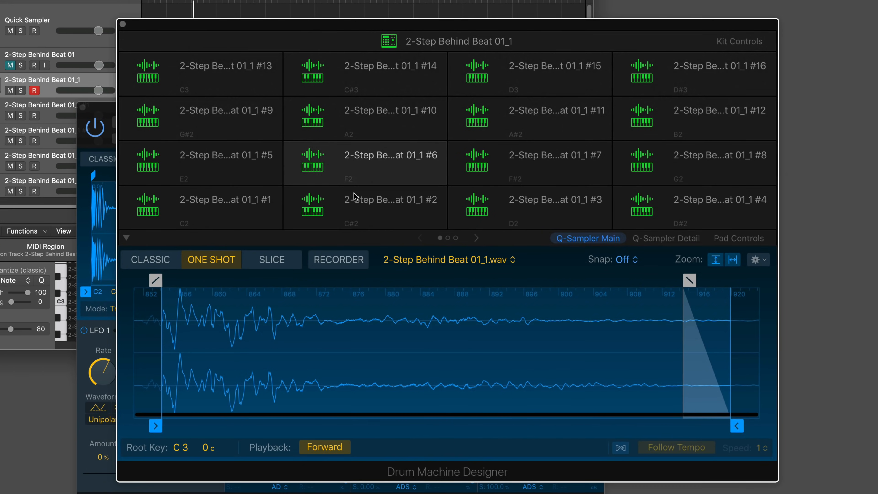
{"action": "left_click", "coordinate": [363, 206]}
{"action": "left_click", "coordinate": [526, 199]}
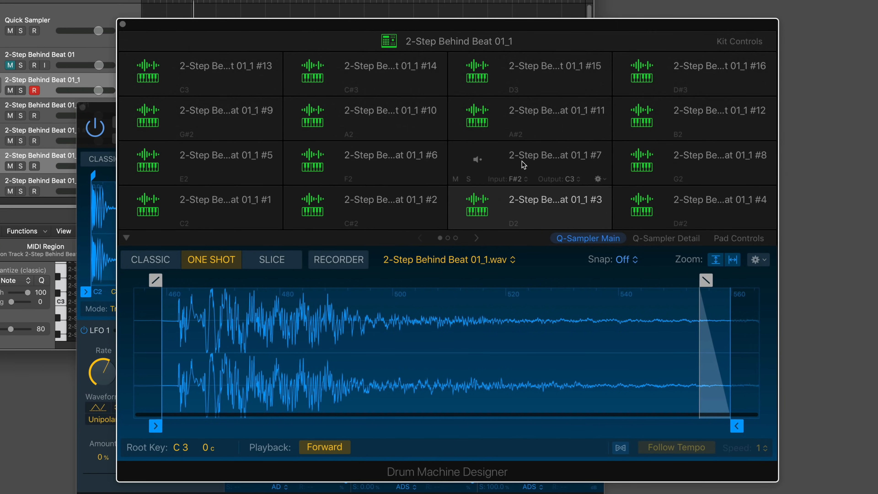
{"action": "left_click", "coordinate": [454, 161]}
{"action": "left_click", "coordinate": [392, 164]}
{"action": "left_click", "coordinate": [251, 156]}
Review the shortcut options for pad #5 and the Q-Sampler Detail settings for pad #6
{"action": "right_click", "coordinate": [250, 154]}
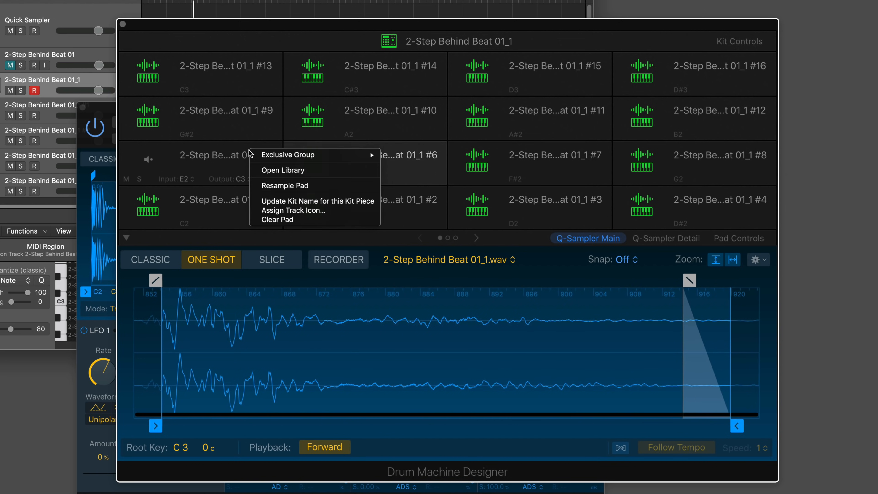
{"action": "left_click", "coordinate": [249, 151]}
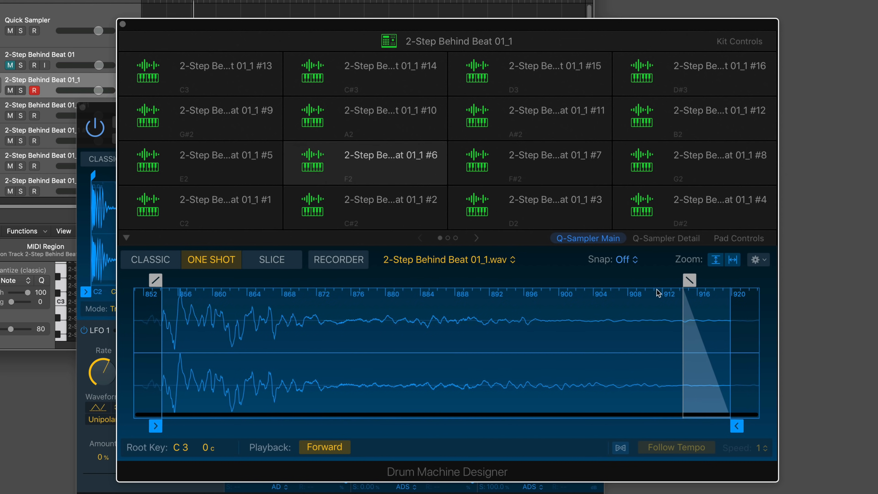
{"action": "left_click", "coordinate": [660, 239]}
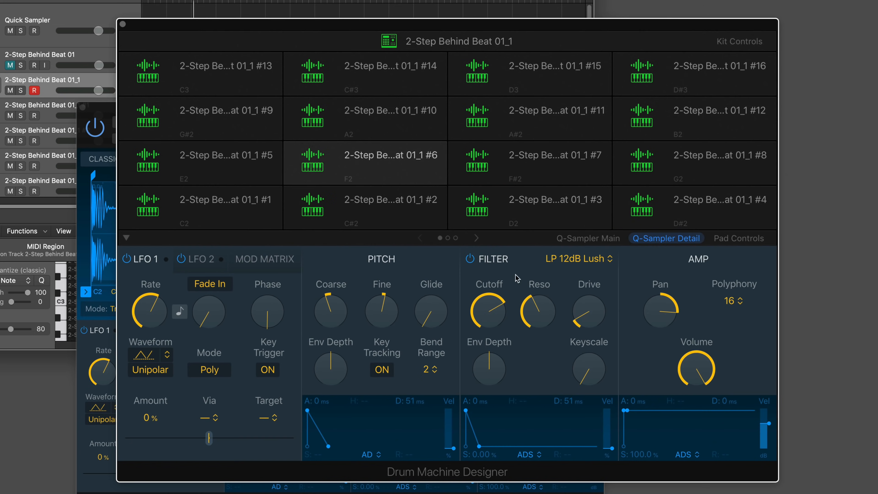
{"action": "mouse_move", "coordinate": [321, 313]}
{"action": "mouse_move", "coordinate": [587, 296]}
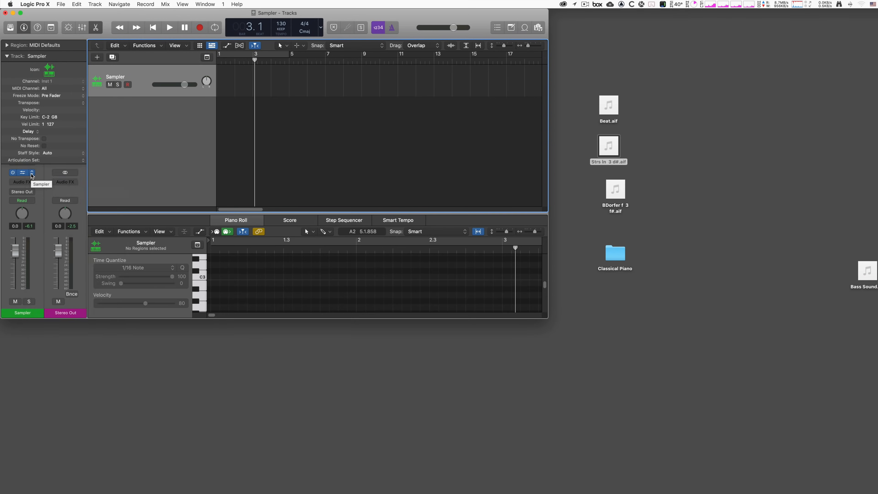
Look through the available instruments for the Sampler track and open its Sampler plug-in window
{"action": "left_click", "coordinate": [31, 174]}
{"action": "mouse_move", "coordinate": [98, 265]}
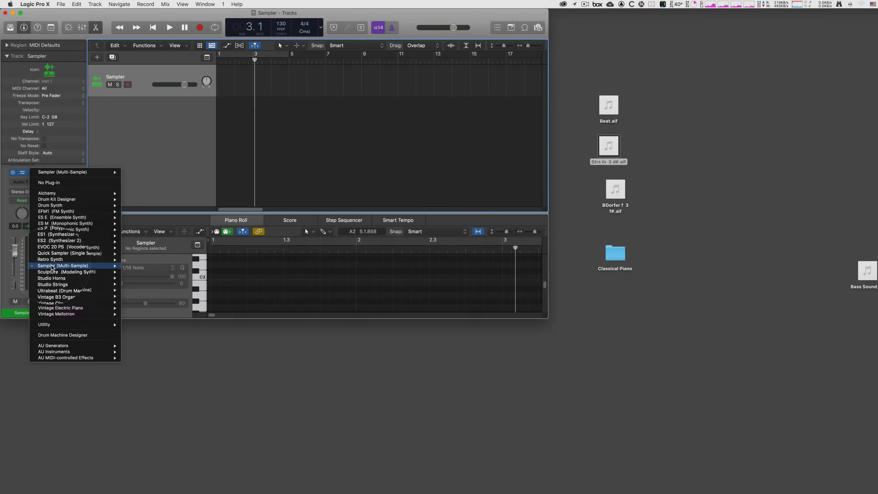
{"action": "left_click", "coordinate": [26, 182]}
{"action": "left_click", "coordinate": [22, 173]}
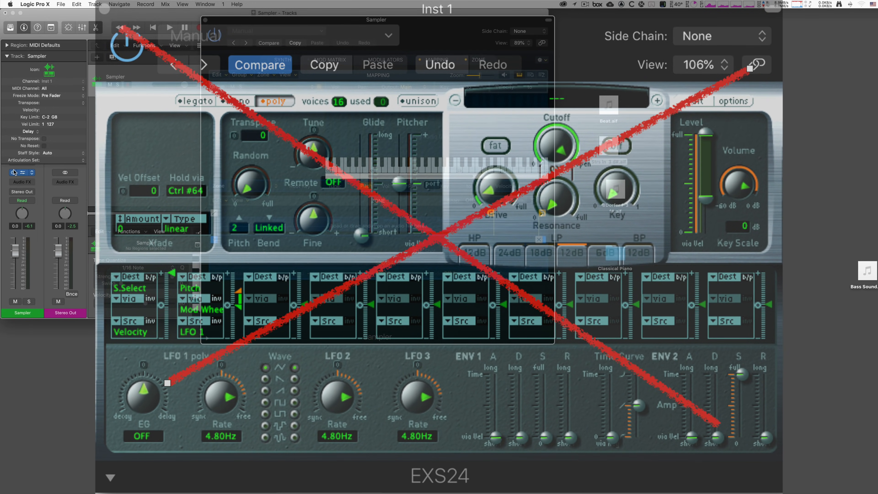
View the Sampler track's extended instrument list with the Legacy category, leaving the current instrument in place
{"action": "left_click", "coordinate": [32, 174]}
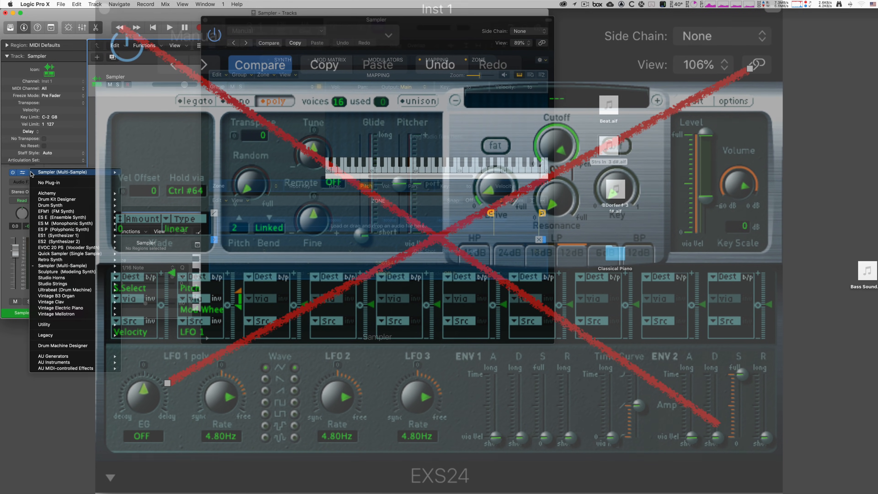
{"action": "mouse_move", "coordinate": [95, 337]}
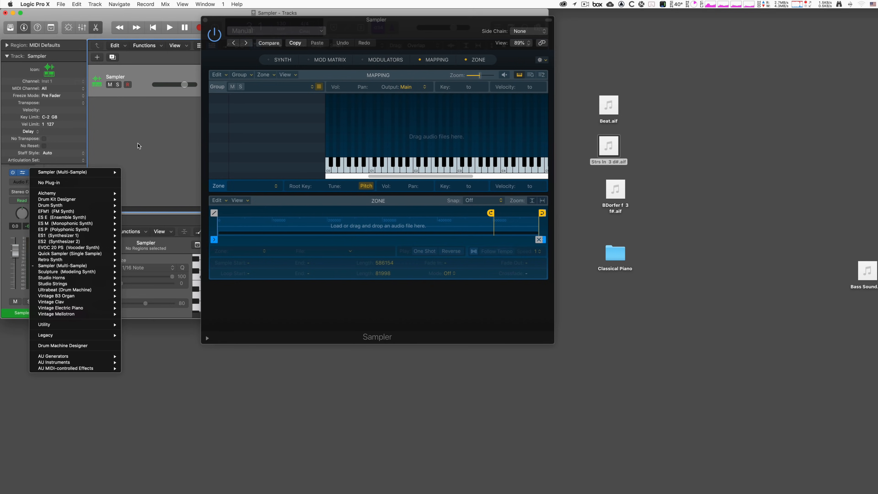
{"action": "left_click", "coordinate": [138, 146]}
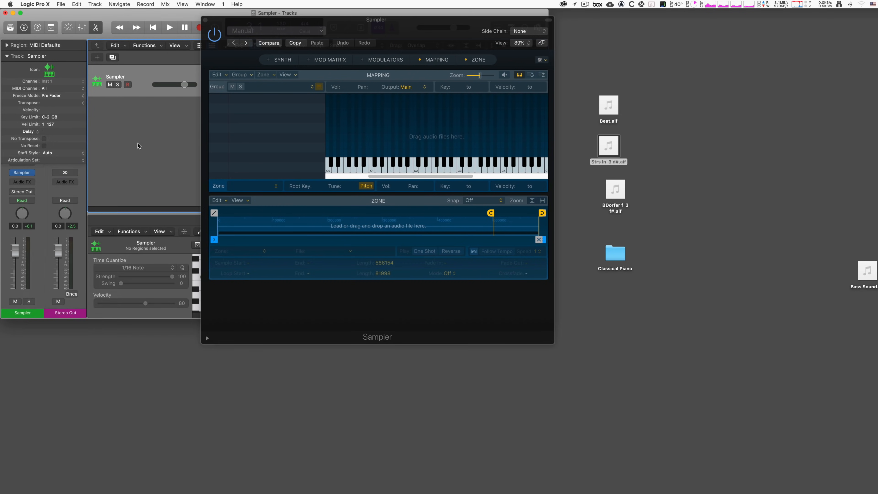
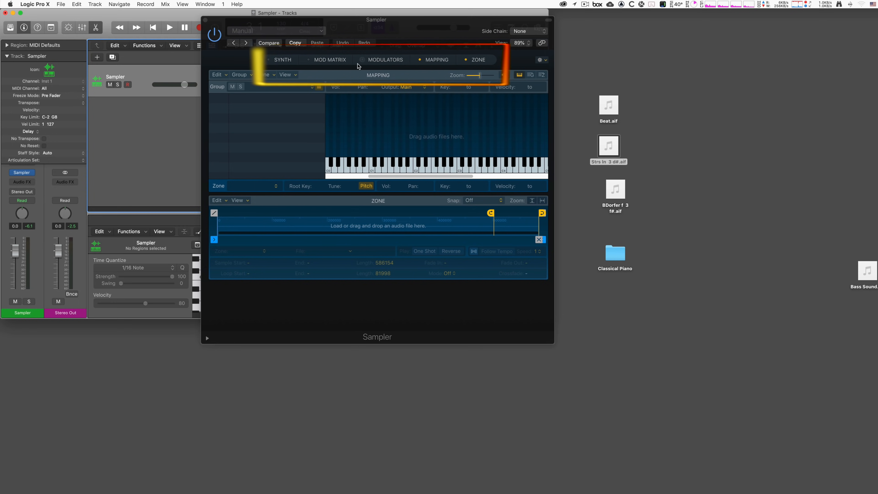
Show the Synth, Mod Matrix and Modulators sections in the Sampler window
{"action": "left_click", "coordinate": [293, 61]}
{"action": "left_click", "coordinate": [325, 60]}
{"action": "left_click", "coordinate": [374, 60]}
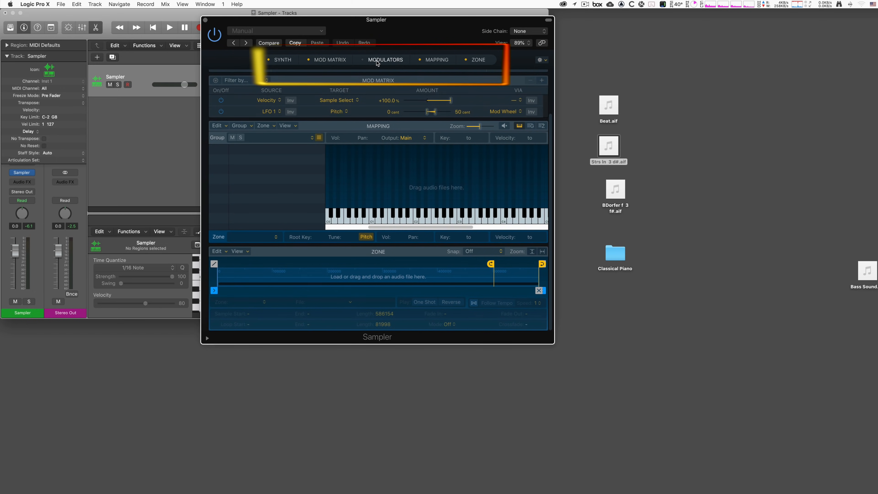
Enlarge the Sampler window vertically and look over its Synth, Mod Matrix, Modulators, Mapping and Zone sections together
{"action": "left_click", "coordinate": [442, 60]}
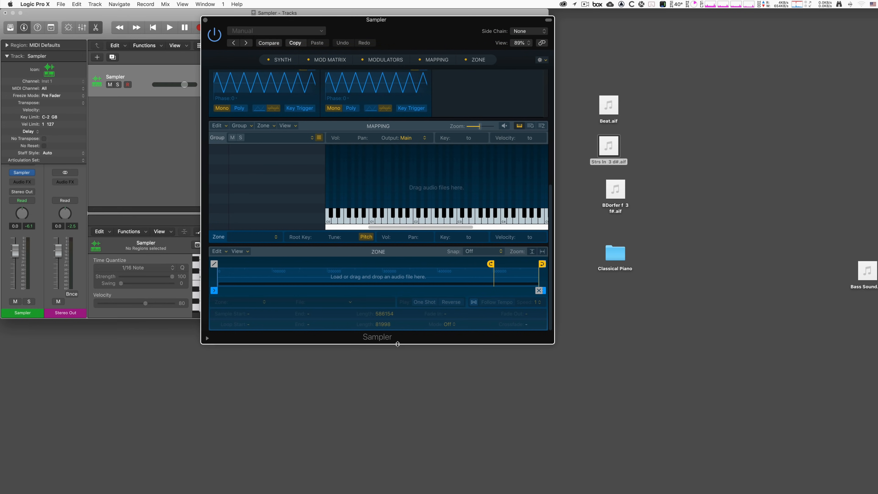
{"action": "left_click_drag", "start_coordinate": [398, 344], "coordinate": [401, 493]}
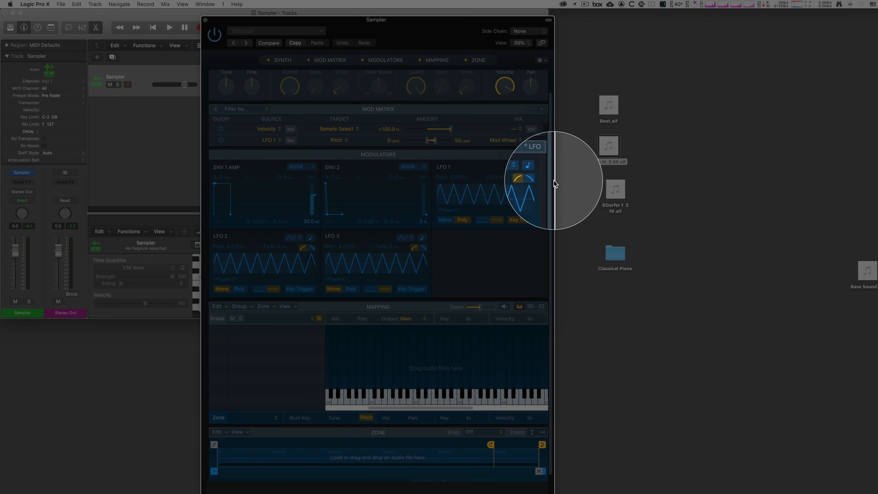
{"action": "scroll", "coordinate": [552, 187], "scroll_direction": "down", "scroll_amount": 2}
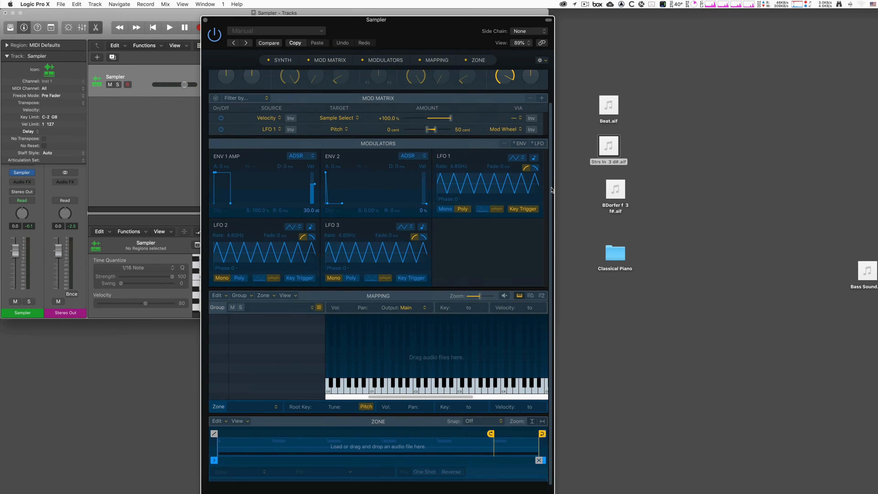
{"action": "scroll", "coordinate": [552, 190], "scroll_direction": "up", "scroll_amount": 3}
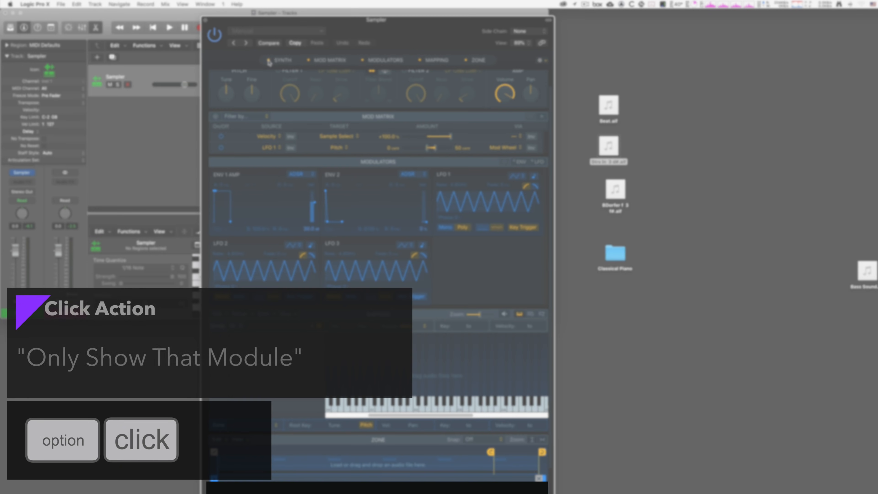
Show only one Sampler section at a time, going through Mod Matrix, Modulators, Mapping and Zone
{"action": "left_click", "coordinate": [308, 61], "text": "alt"}
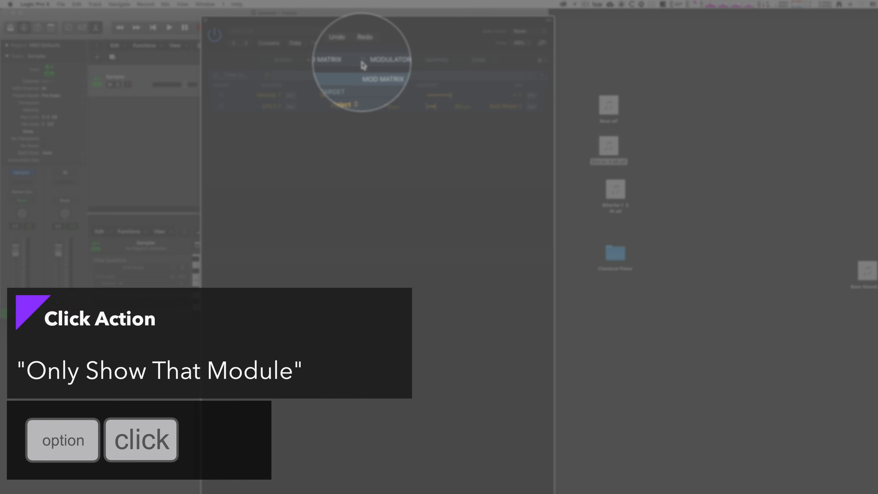
{"action": "left_click", "coordinate": [362, 61], "text": "alt"}
{"action": "left_click", "coordinate": [420, 61], "text": "alt"}
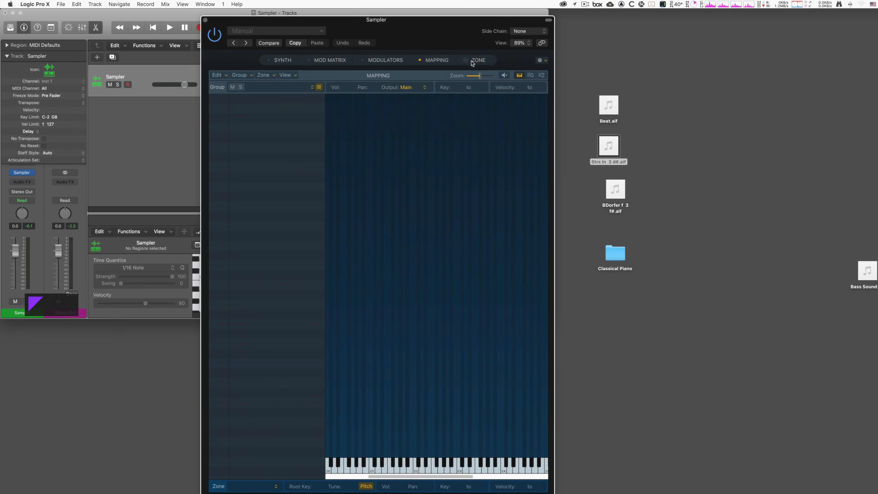
{"action": "left_click", "coordinate": [466, 61], "text": "alt"}
{"action": "left_click", "coordinate": [367, 61]}
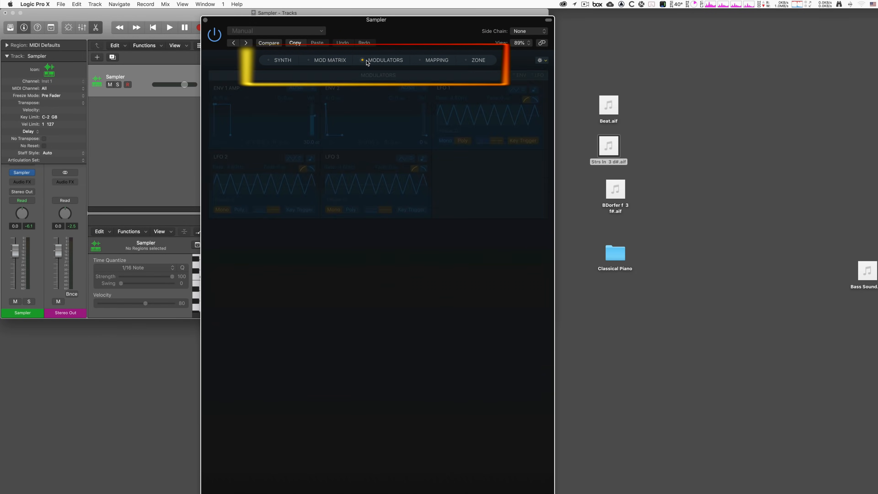
{"action": "left_click", "coordinate": [314, 61], "text": "alt"}
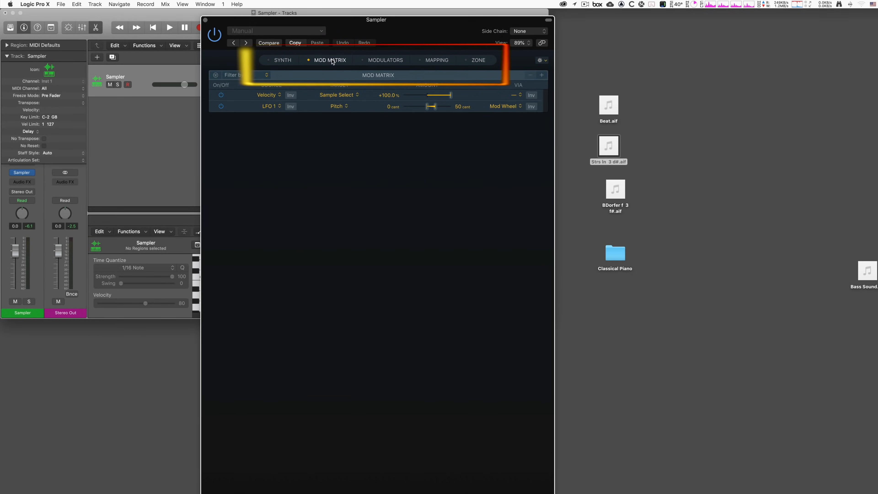
Show and hide individual Sampler sections, leaving only the Mapping section displayed
{"action": "left_click", "coordinate": [373, 60]}
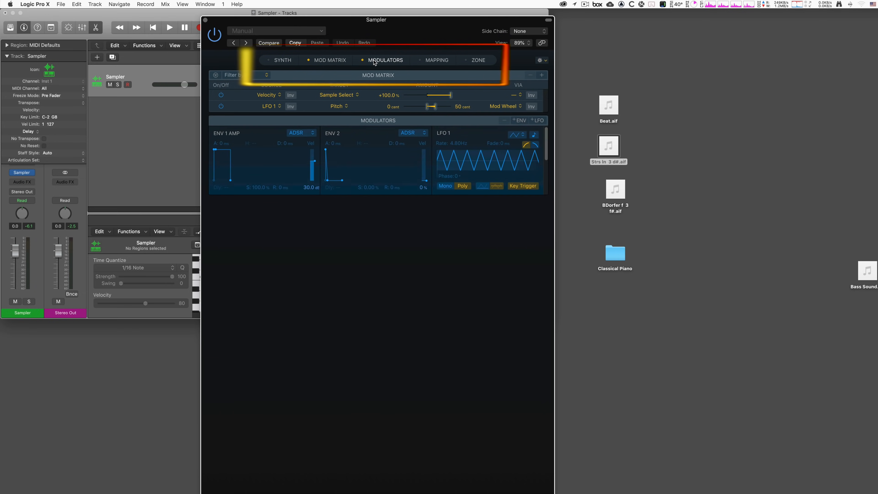
{"action": "left_click", "coordinate": [269, 61]}
{"action": "left_click", "coordinate": [268, 61], "text": "shift"}
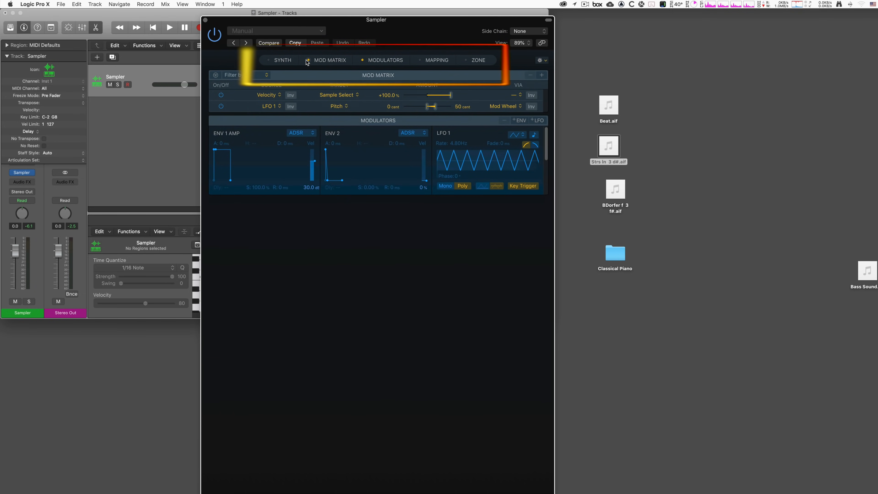
{"action": "left_click", "coordinate": [329, 61], "text": "shift"}
{"action": "left_click", "coordinate": [420, 61]}
{"action": "left_click", "coordinate": [419, 61]}
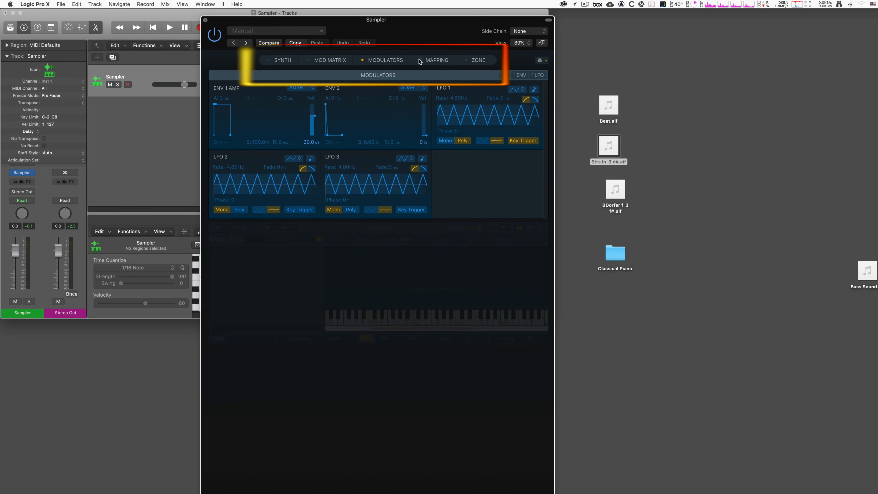
{"action": "left_click", "coordinate": [420, 61]}
{"action": "left_click", "coordinate": [420, 61]}
{"action": "left_click", "coordinate": [466, 61]}
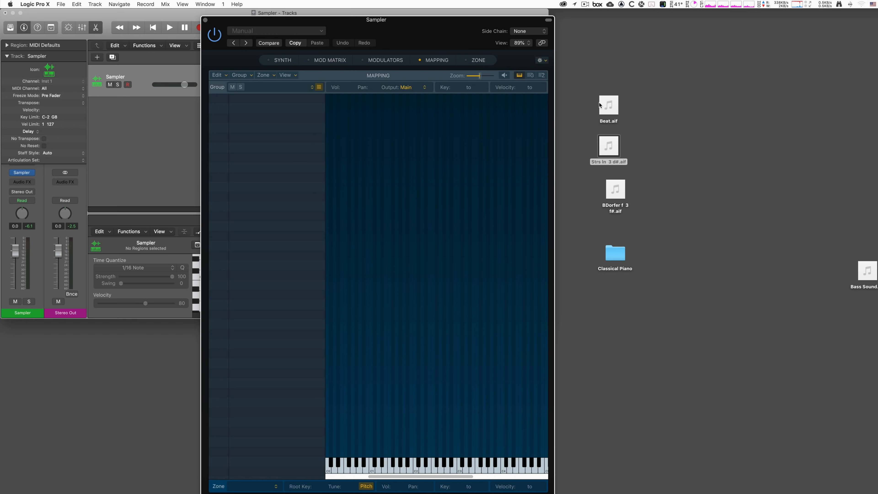
Map Beat.aif from the desktop to key C2 and display its zone in the Zone section
{"action": "left_click_drag", "start_coordinate": [613, 103], "coordinate": [261, 54]}
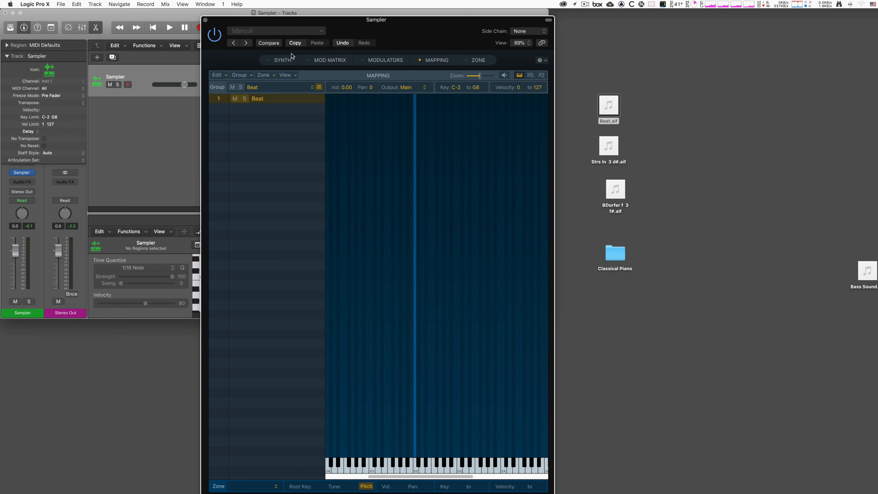
{"action": "left_click", "coordinate": [476, 60]}
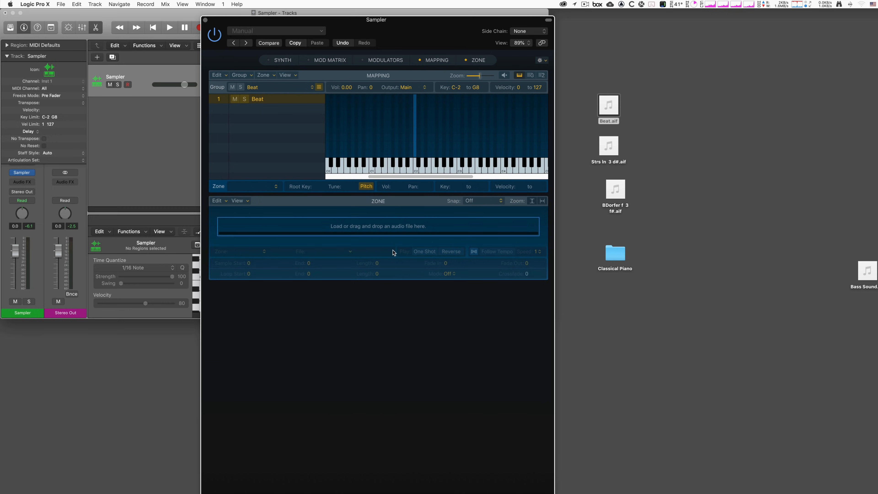
{"action": "left_click", "coordinate": [415, 149]}
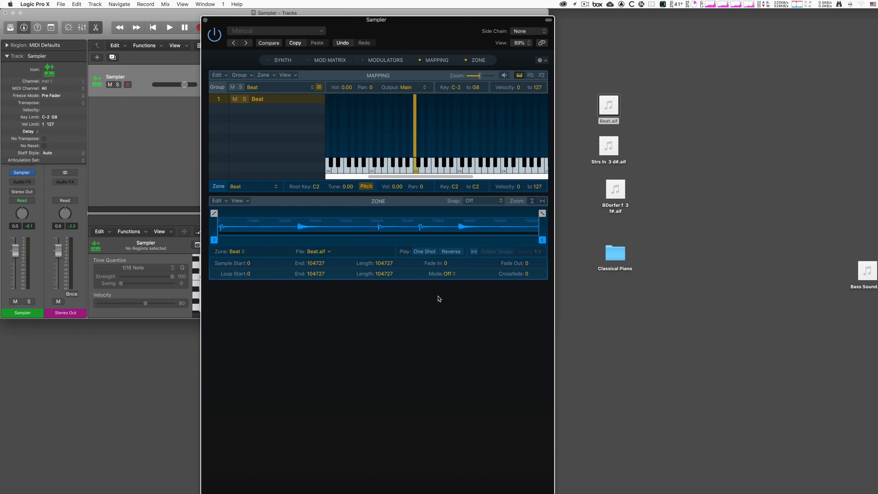
Make the Zone section taller for a larger waveform display and reselect the Beat zone in Mapping
{"action": "left_click_drag", "start_coordinate": [407, 280], "coordinate": [412, 372]}
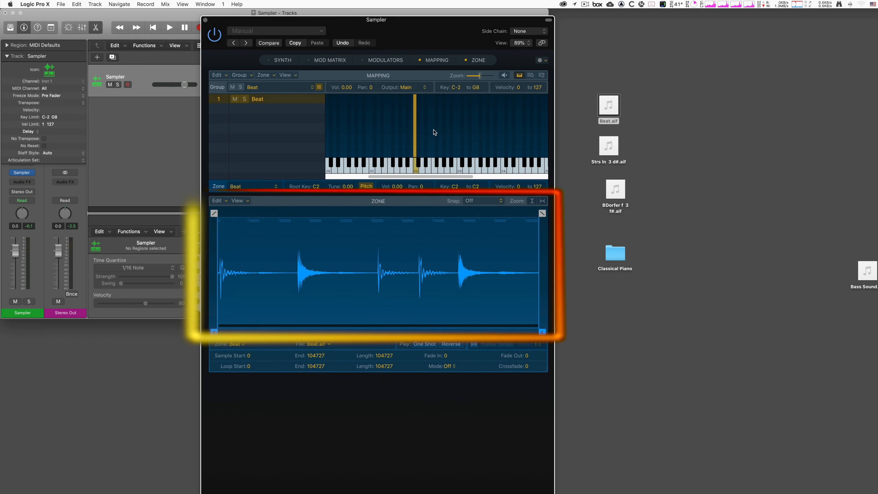
{"action": "left_click", "coordinate": [420, 135]}
{"action": "left_click", "coordinate": [415, 131]}
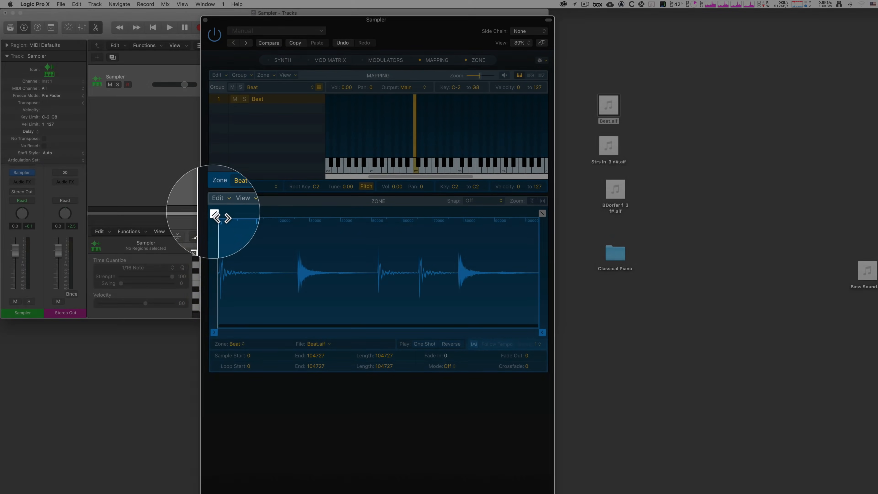
Give the Beat zone a fade-in of about 19305, a fade-out of about 34864 and a sample end of about 89538
{"action": "left_click_drag", "start_coordinate": [215, 213], "coordinate": [274, 214]}
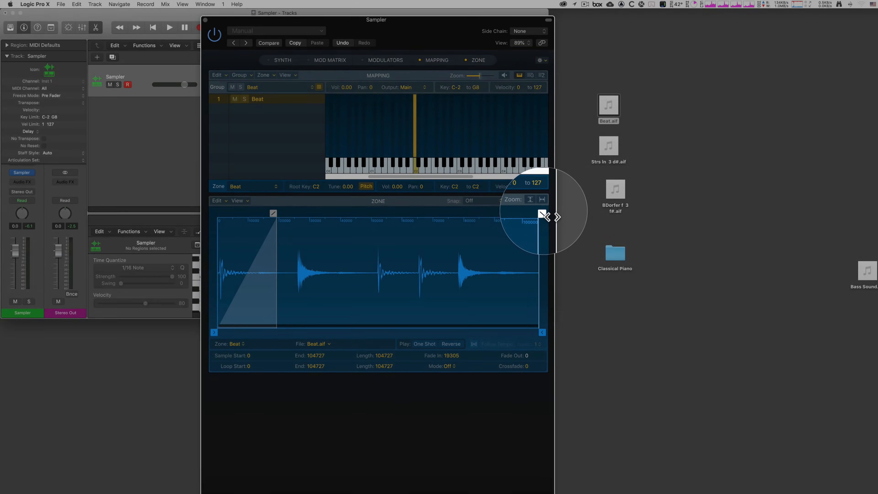
{"action": "left_click_drag", "start_coordinate": [542, 214], "coordinate": [435, 214]}
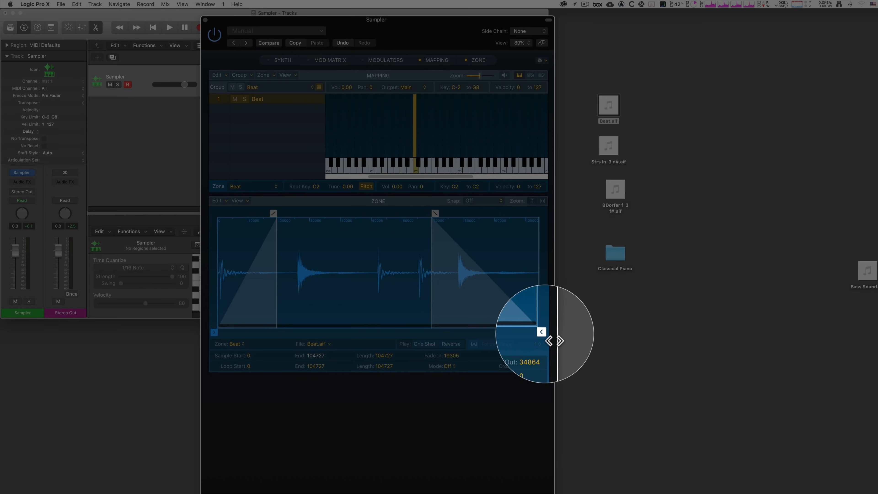
{"action": "left_click_drag", "start_coordinate": [542, 331], "coordinate": [496, 332]}
Try the One Shot and Reverse playback options on the Beat zone
{"action": "left_click", "coordinate": [435, 345]}
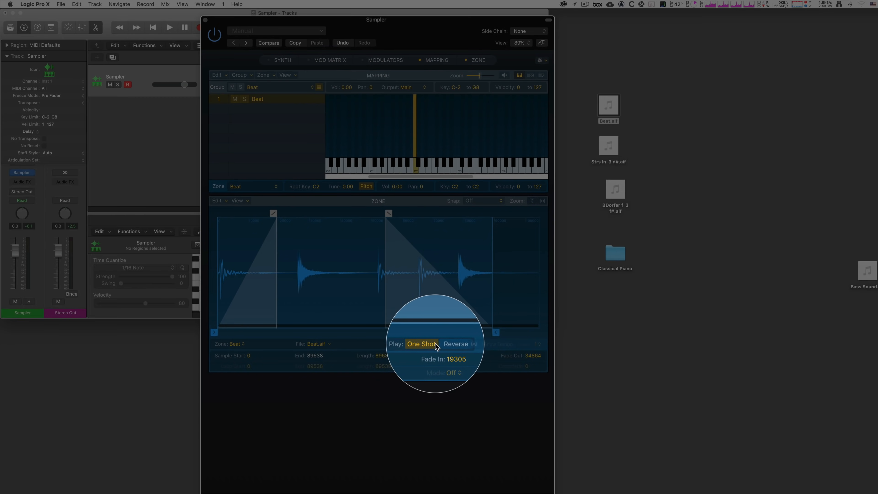
{"action": "left_click", "coordinate": [447, 345]}
{"action": "left_click", "coordinate": [434, 346]}
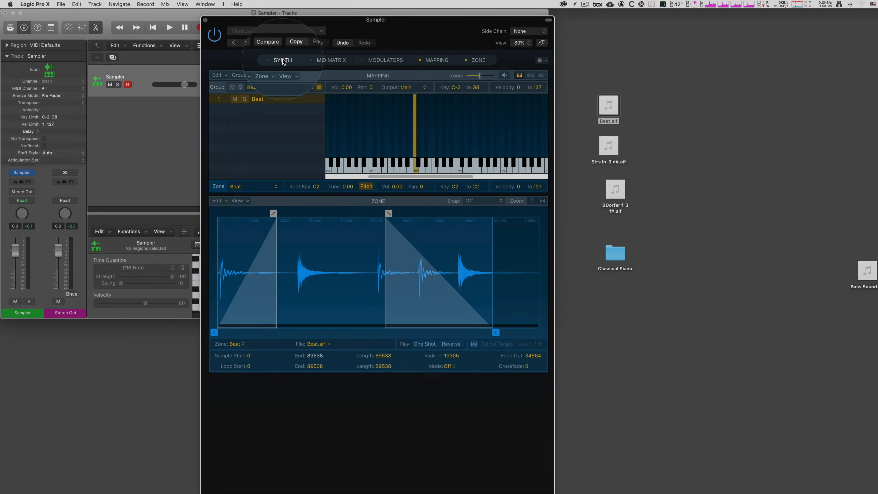
Show the Synth and Mod Matrix sections along with Mapping and Zone
{"action": "left_click", "coordinate": [283, 60]}
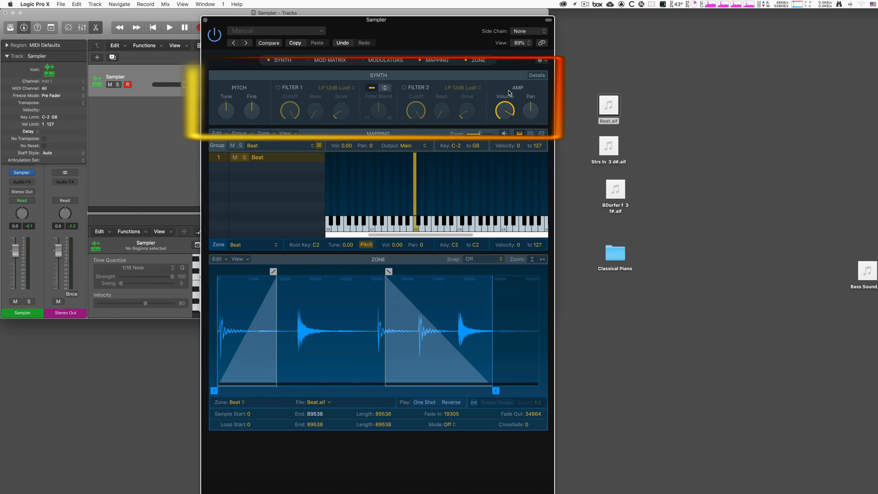
{"action": "left_click", "coordinate": [315, 61]}
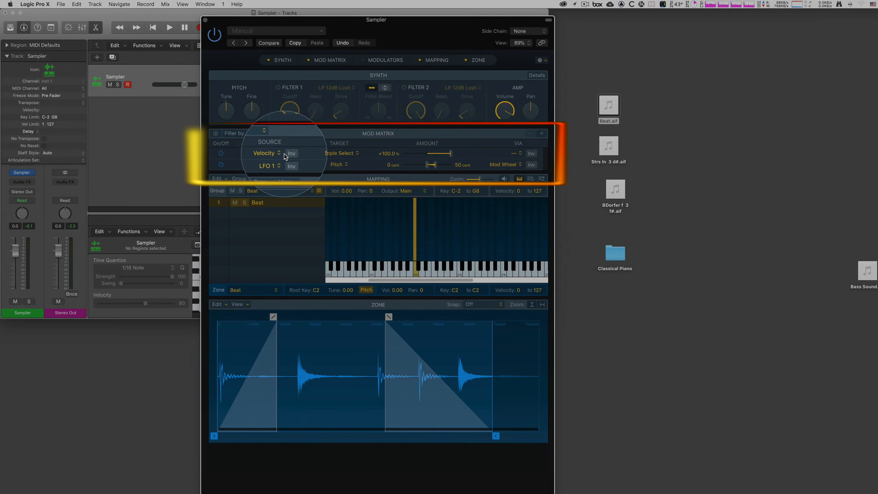
Review the source, target and via choices for the Velocity routing in the Mod Matrix
{"action": "left_click", "coordinate": [276, 154]}
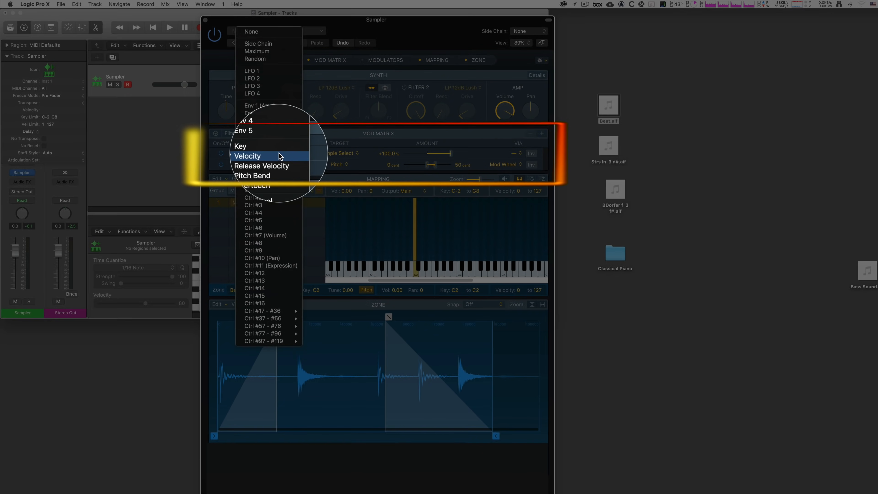
{"action": "left_click", "coordinate": [279, 156]}
{"action": "left_click", "coordinate": [356, 153]}
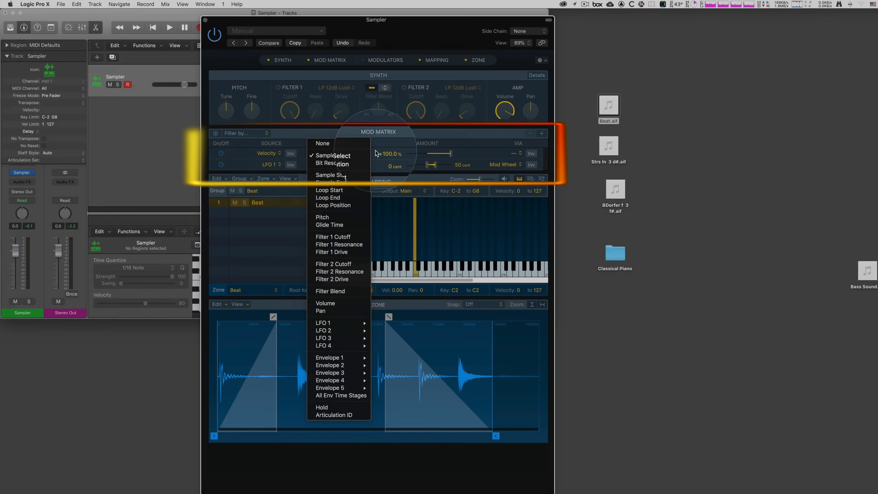
{"action": "left_click", "coordinate": [519, 153]}
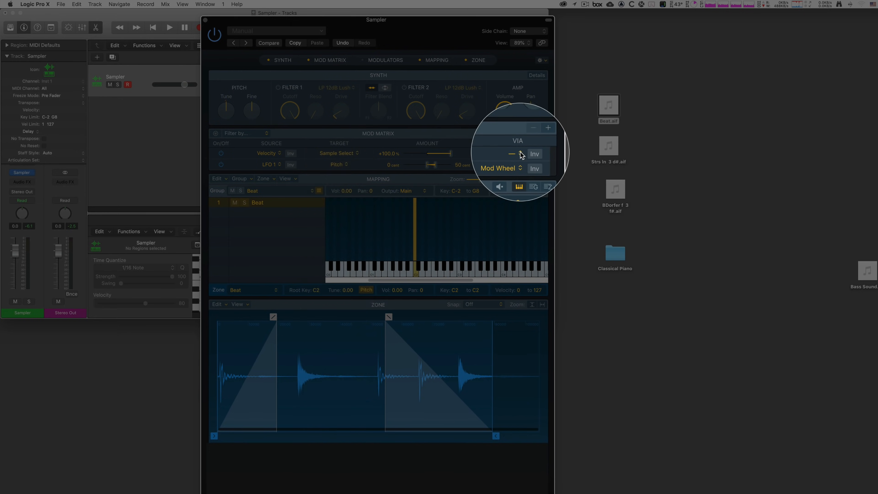
{"action": "left_click", "coordinate": [520, 152]}
Set the Velocity routing's amount to +88.7% and switch off the LFO 1 routing in the Mod Matrix
{"action": "left_click", "coordinate": [473, 148]}
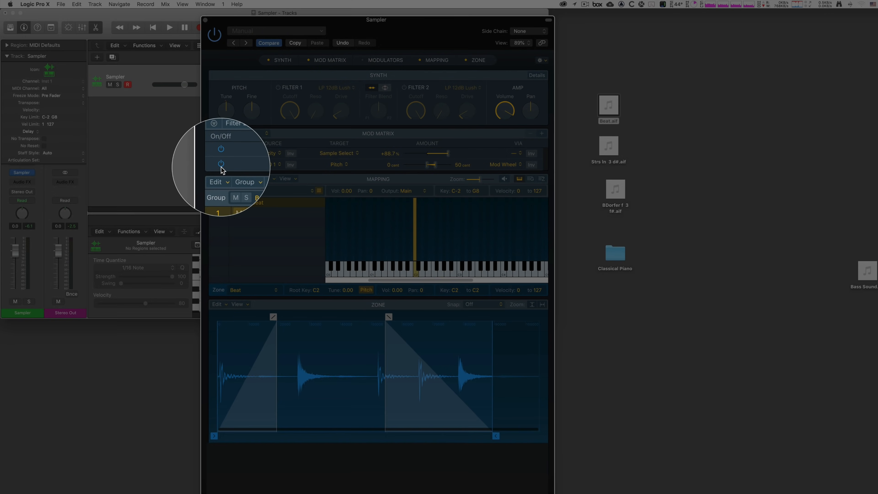
{"action": "left_click", "coordinate": [221, 165]}
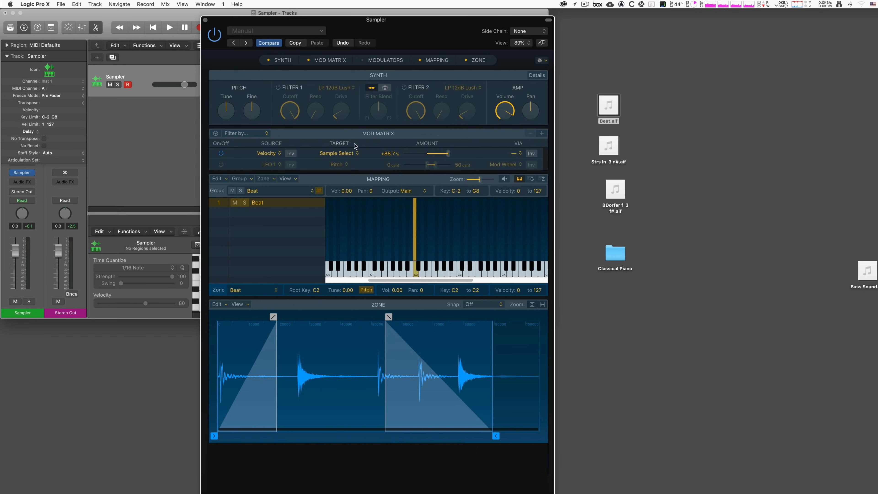
Try the Mod Matrix filter and view the Synth section's additional detail settings
{"action": "left_click", "coordinate": [215, 134]}
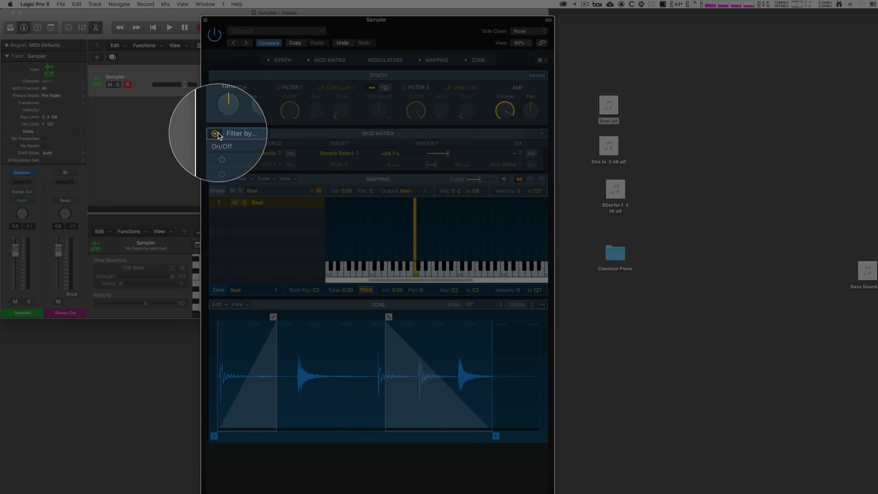
{"action": "left_click", "coordinate": [293, 135]}
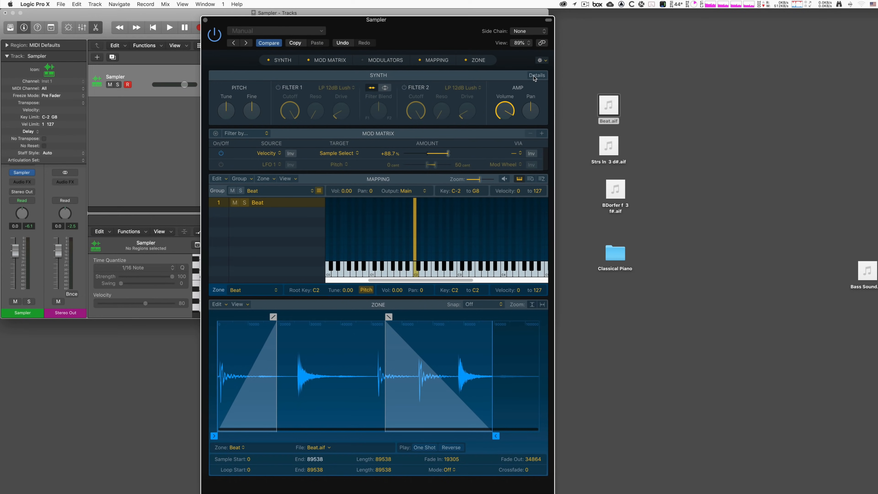
{"action": "left_click", "coordinate": [536, 76]}
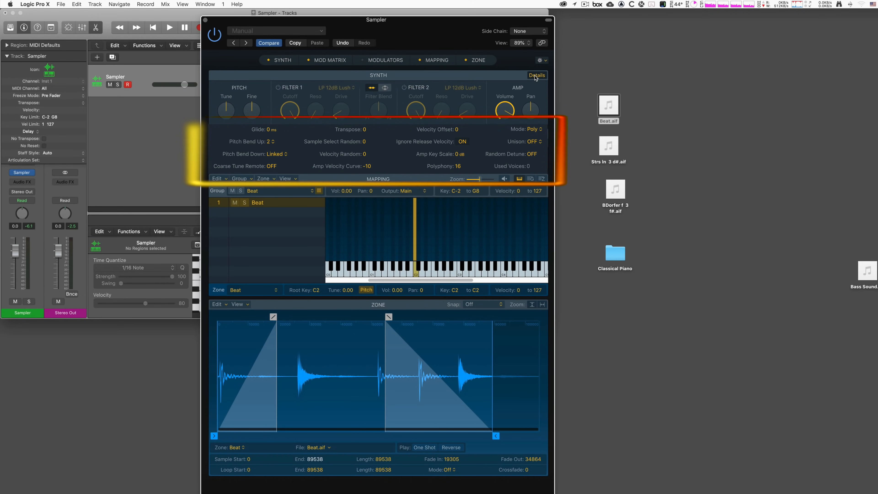
{"action": "left_click", "coordinate": [536, 75]}
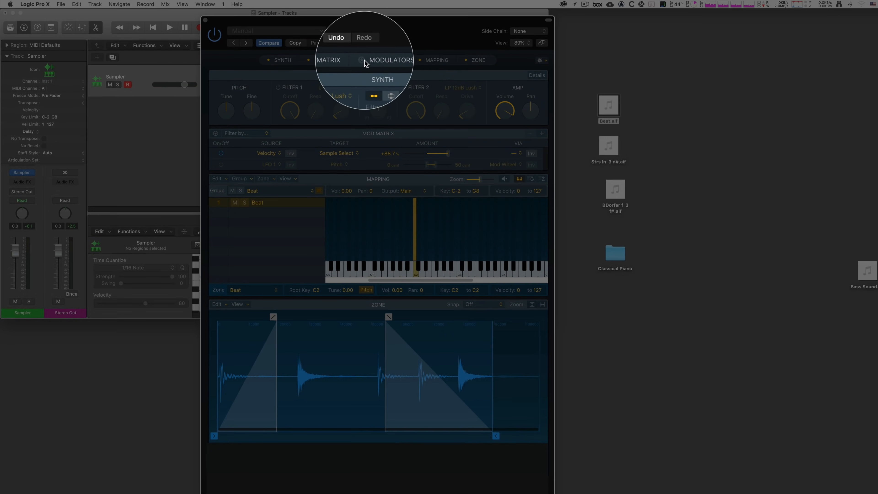
Show the Modulators section and add three more envelopes
{"action": "left_click", "coordinate": [372, 62]}
{"action": "scroll", "coordinate": [364, 93], "scroll_direction": "up", "scroll_amount": 5}
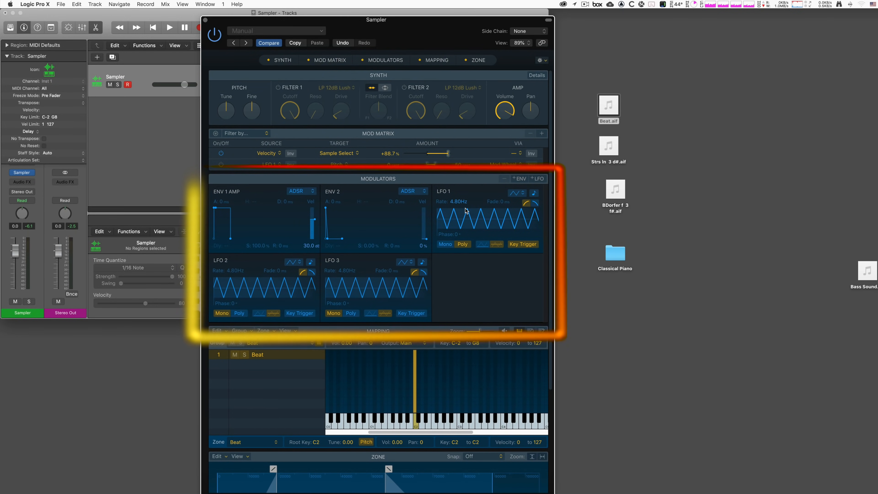
{"action": "left_click", "coordinate": [522, 180]}
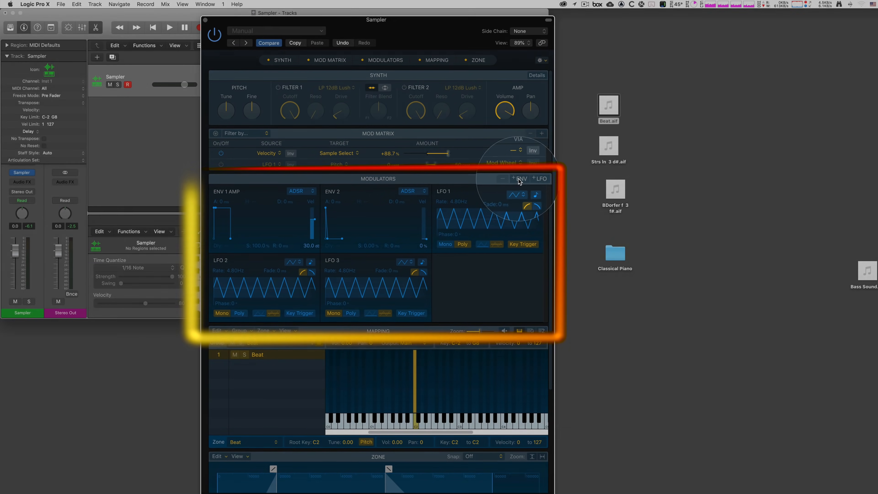
{"action": "left_click", "coordinate": [521, 180]}
{"action": "left_click", "coordinate": [520, 180]}
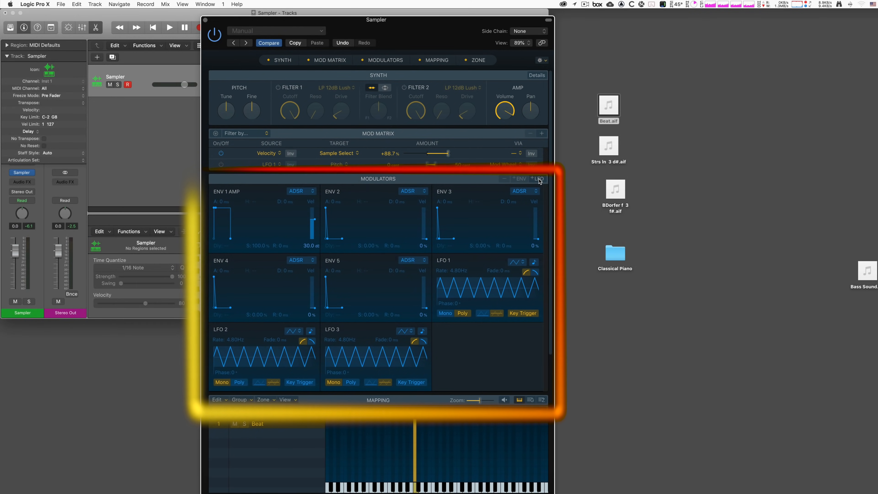
Add a fourth LFO modulator and hide the Modulators section
{"action": "left_click", "coordinate": [538, 179]}
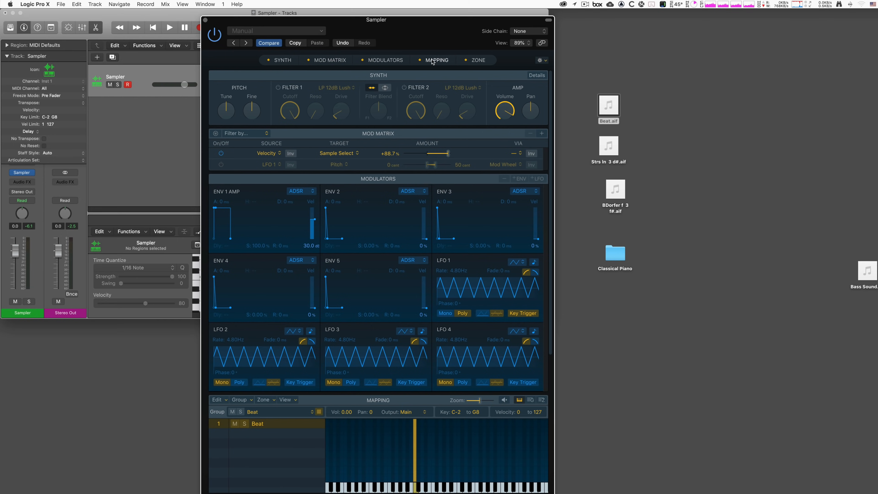
{"action": "left_click", "coordinate": [362, 60]}
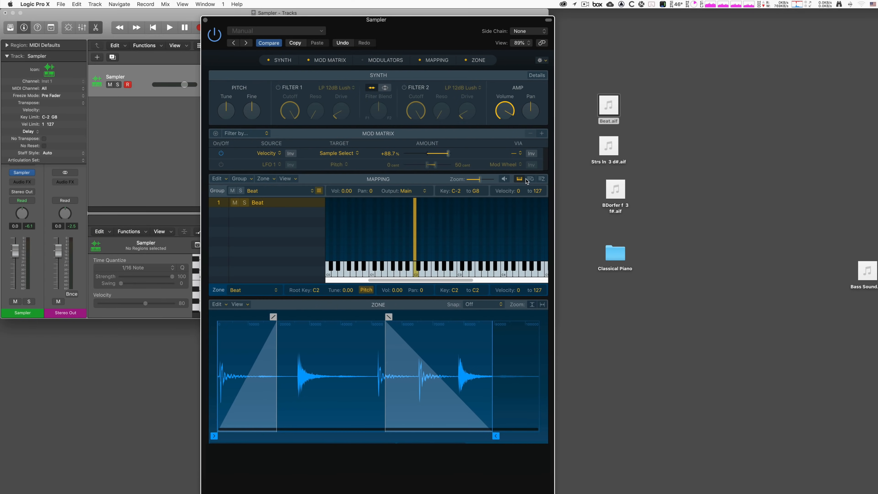
Compare the Mapping section's group and zone list views, and show all columns in the group list
{"action": "left_click", "coordinate": [529, 180]}
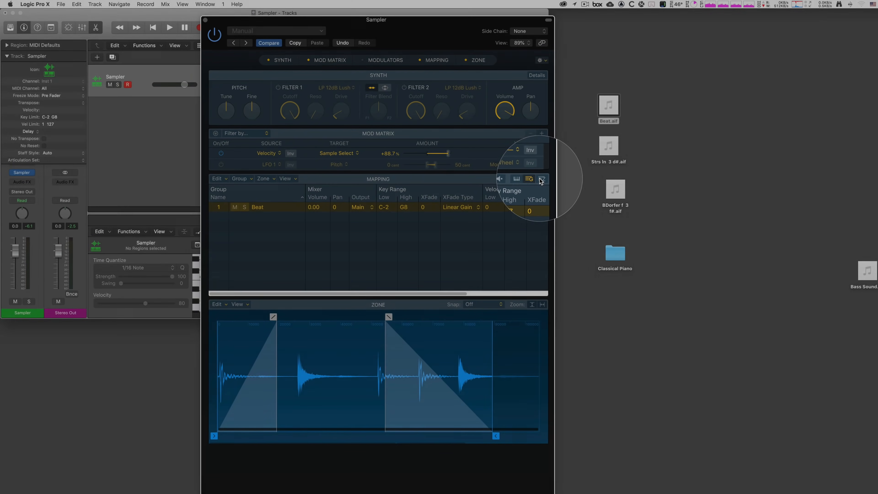
{"action": "left_click", "coordinate": [541, 179]}
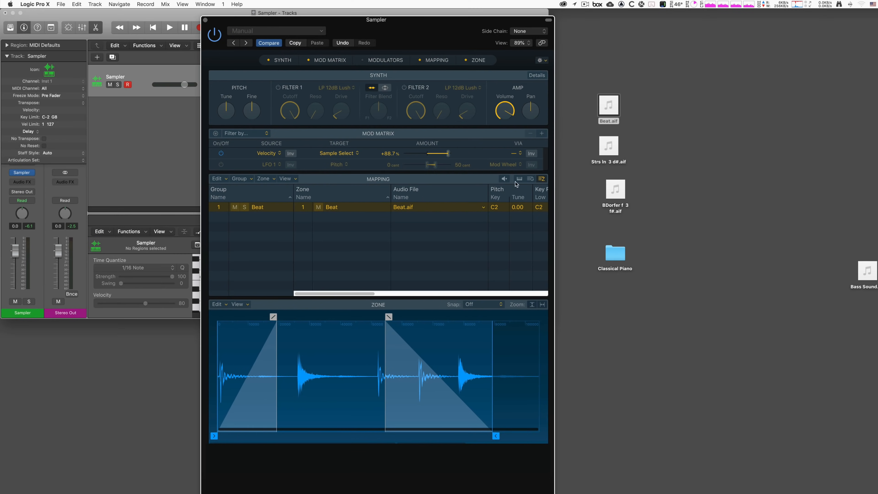
{"action": "left_click", "coordinate": [530, 179]}
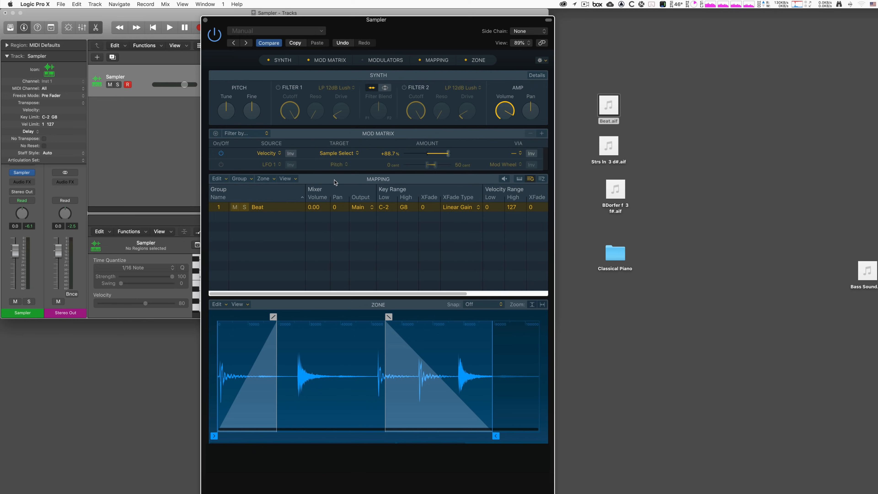
{"action": "right_click", "coordinate": [422, 190]}
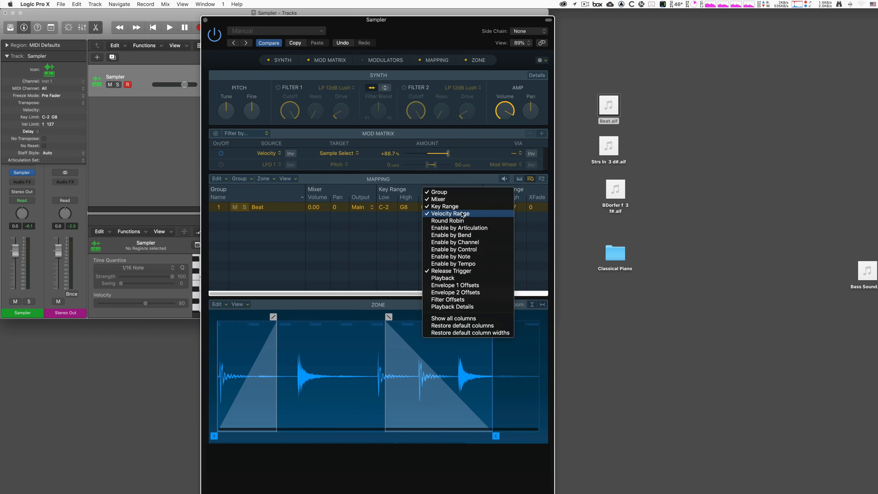
{"action": "left_click", "coordinate": [475, 320]}
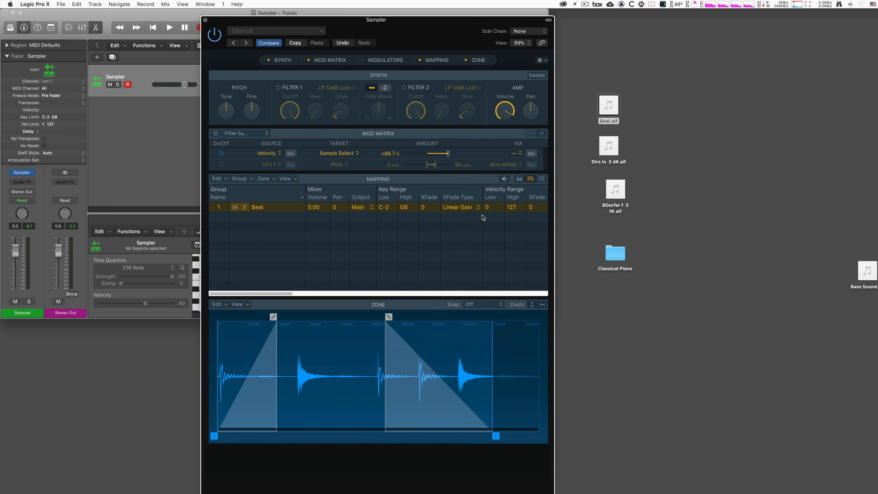
Examine the full range of group parameter columns in the Mapping list, from Mixer through Enable by Control
{"action": "scroll", "coordinate": [483, 217], "scroll_direction": "right", "scroll_amount": 10}
{"action": "scroll", "coordinate": [483, 217], "scroll_direction": "left", "scroll_amount": 10}
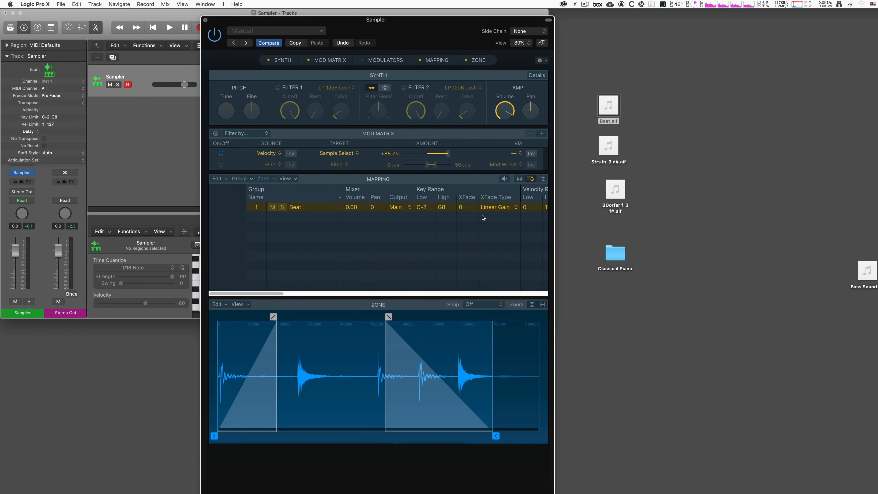
{"action": "scroll", "coordinate": [483, 217], "scroll_direction": "right", "scroll_amount": 10}
{"action": "scroll", "coordinate": [483, 217], "scroll_direction": "left", "scroll_amount": 10}
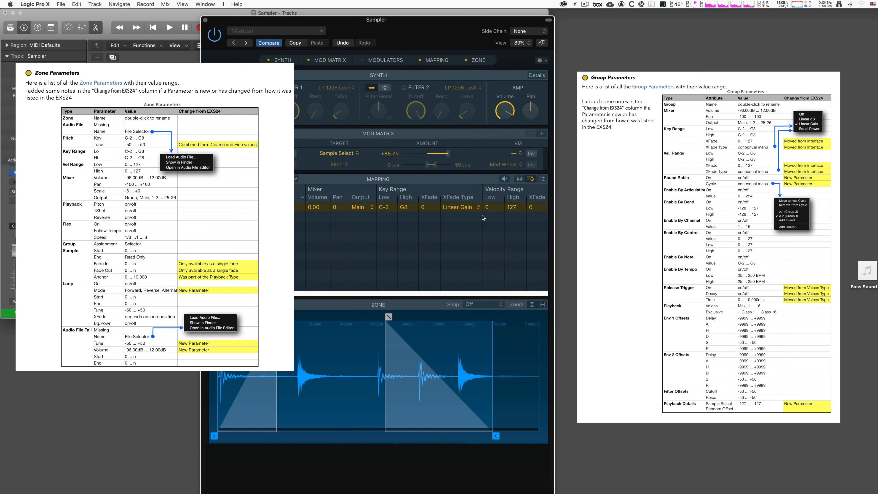
{"action": "scroll", "coordinate": [478, 197], "scroll_direction": "right", "scroll_amount": 6}
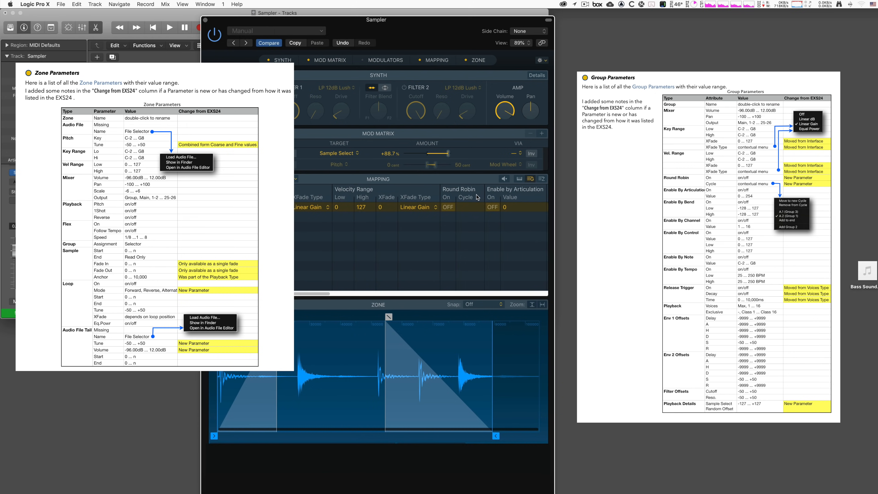
{"action": "scroll", "coordinate": [478, 197], "scroll_direction": "right", "scroll_amount": 6}
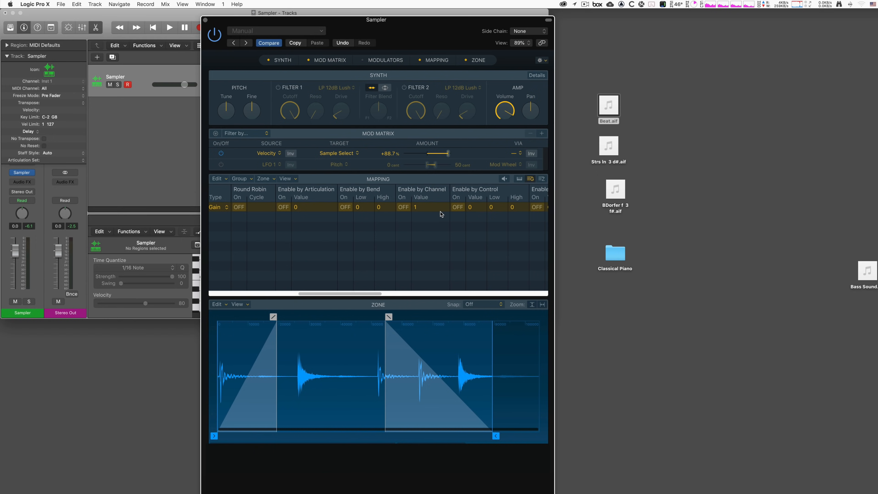
{"action": "scroll", "coordinate": [441, 214], "scroll_direction": "left", "scroll_amount": 10}
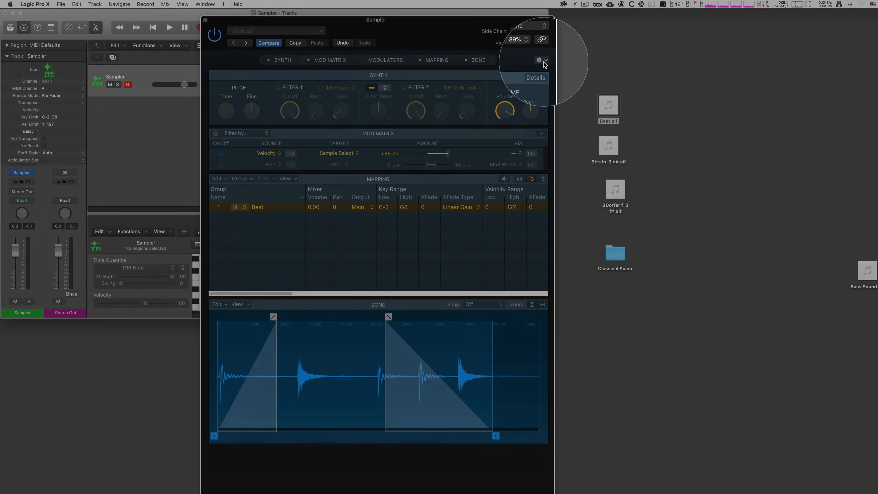
Review the Sampler's commands for synth parameters and mappings, and the choices for plug-in settings and sampler instruments
{"action": "left_click", "coordinate": [540, 60]}
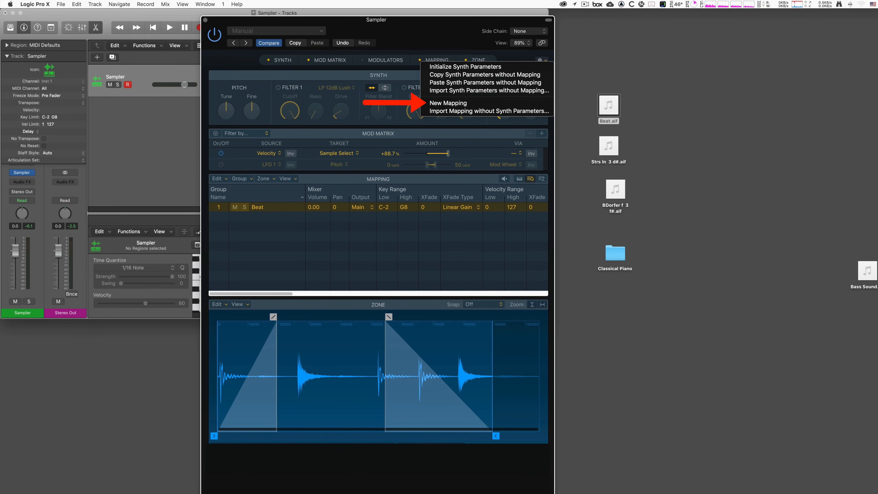
{"action": "left_click", "coordinate": [237, 75]}
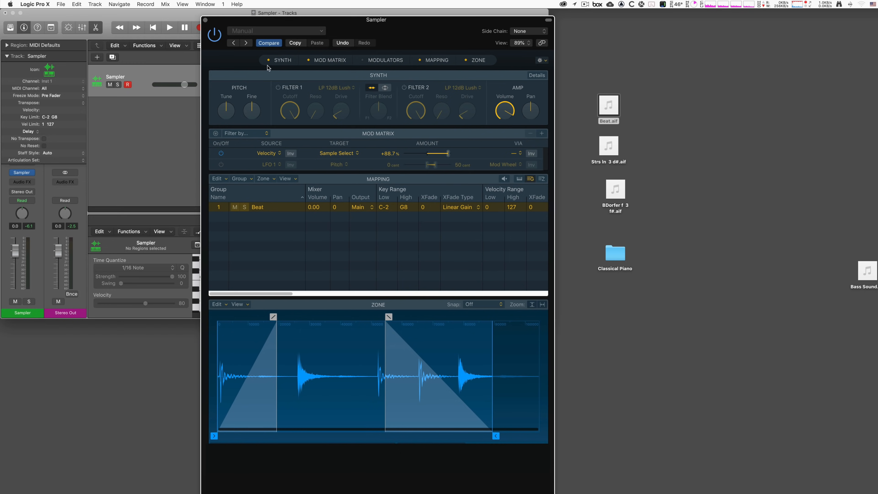
{"action": "left_click", "coordinate": [265, 32]}
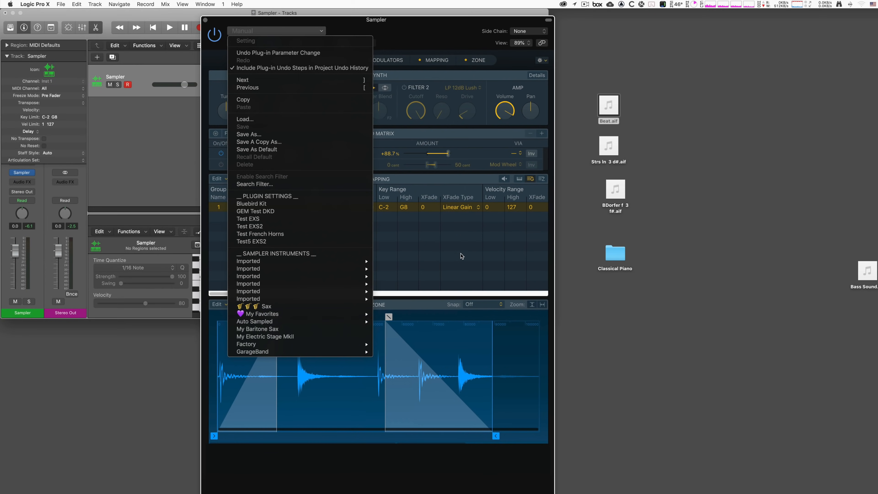
{"action": "left_click", "coordinate": [438, 252]}
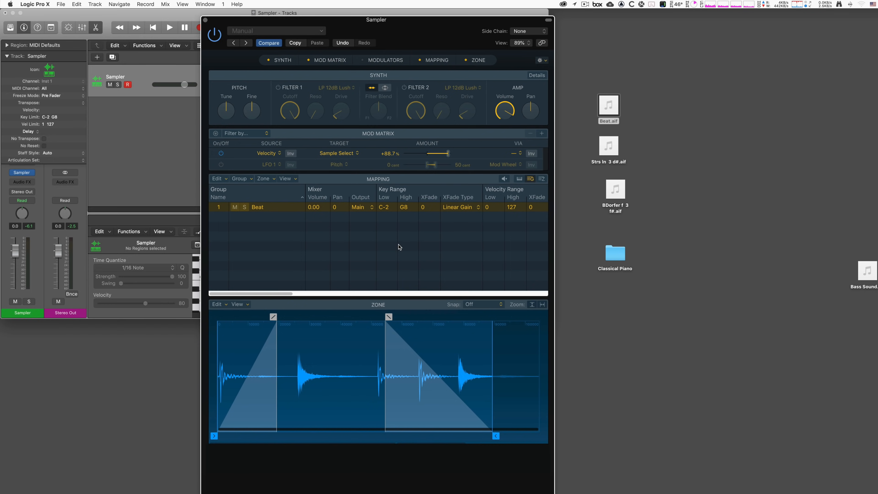
Show the Library for the Sampler plug-in and browse its plug-in settings and sampler instruments
{"action": "key", "text": "y"}
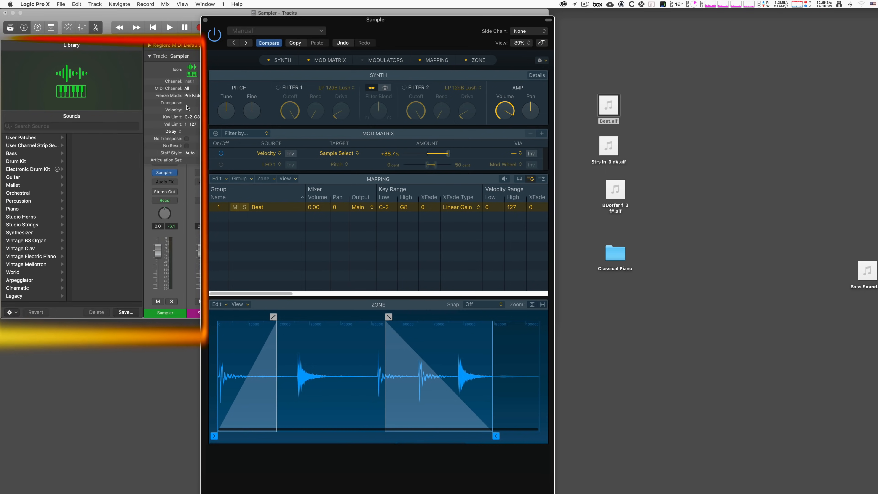
{"action": "left_click", "coordinate": [148, 172]}
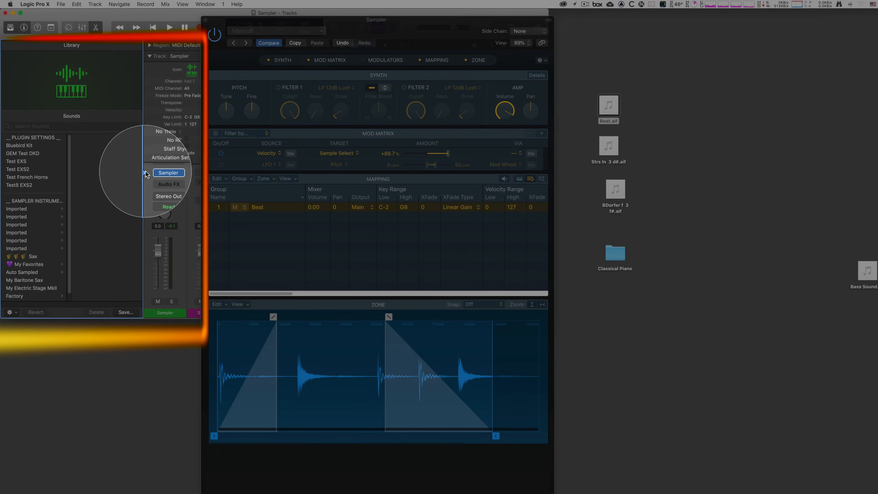
{"action": "scroll", "coordinate": [44, 209], "scroll_direction": "down", "scroll_amount": 2}
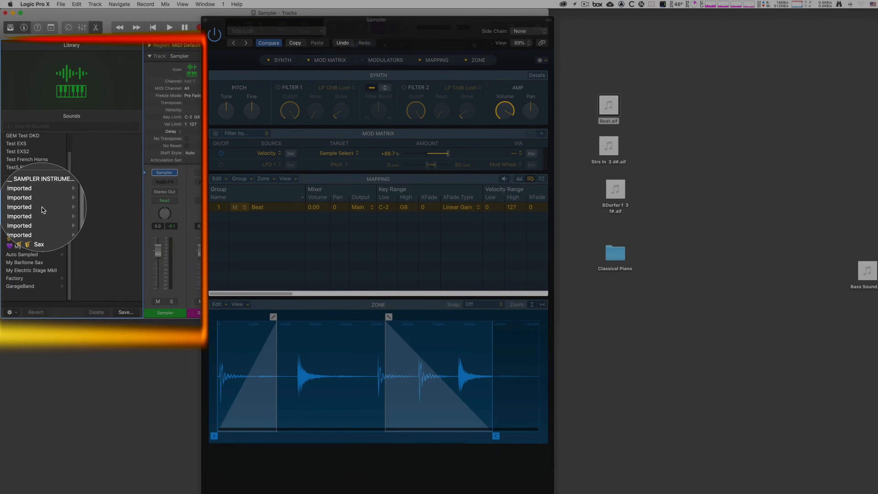
{"action": "scroll", "coordinate": [36, 208], "scroll_direction": "up", "scroll_amount": 4}
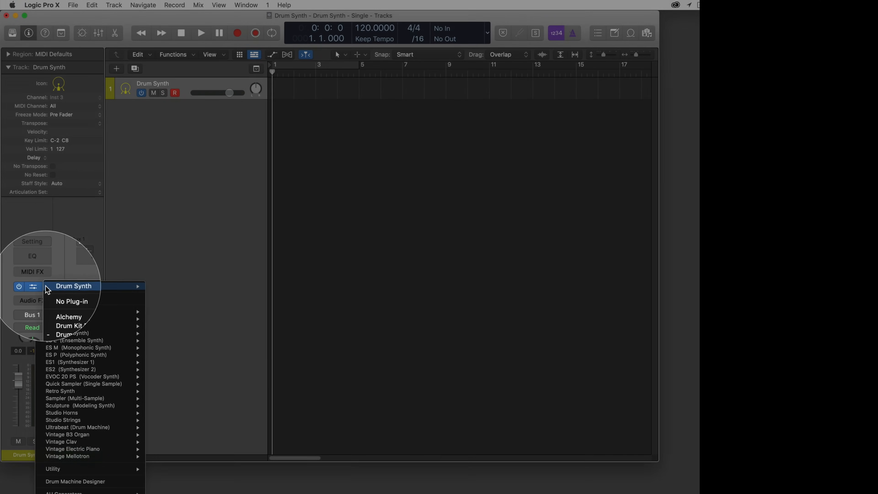
Check the Drum Synth's mono and stereo variants among the instrument choices and open the track's Drum Synth window
{"action": "mouse_move", "coordinate": [78, 327]}
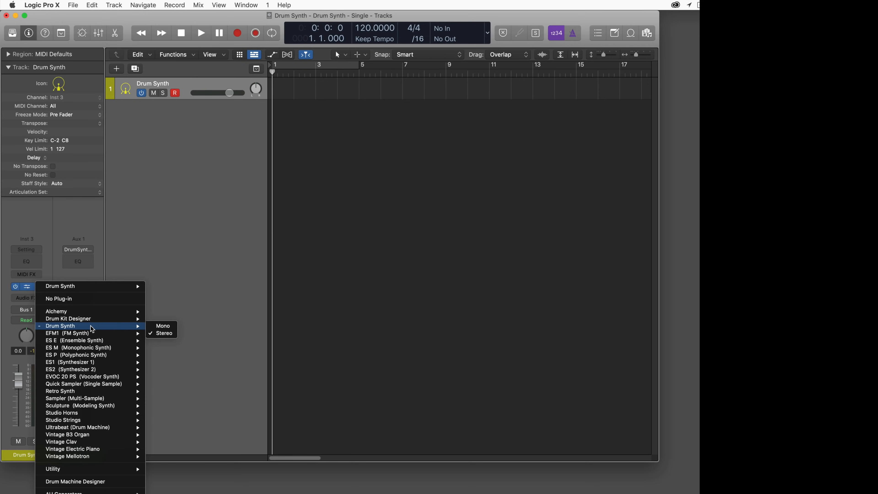
{"action": "left_click", "coordinate": [187, 248]}
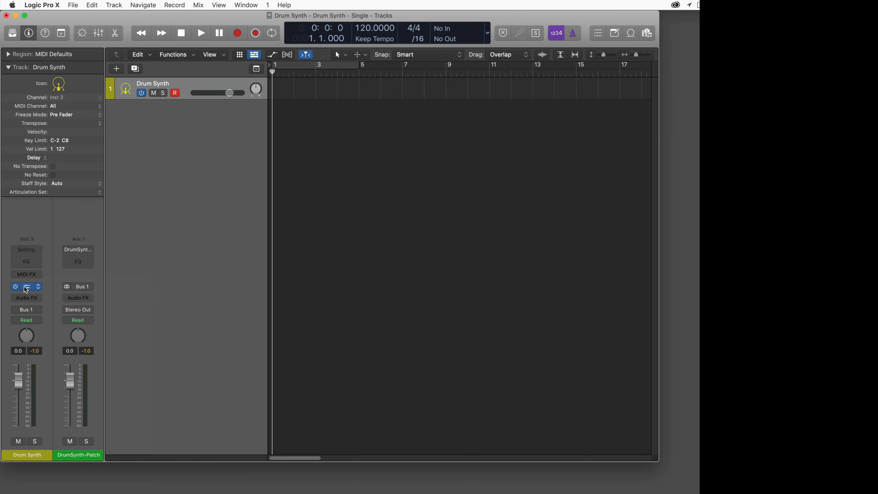
{"action": "left_click", "coordinate": [26, 287]}
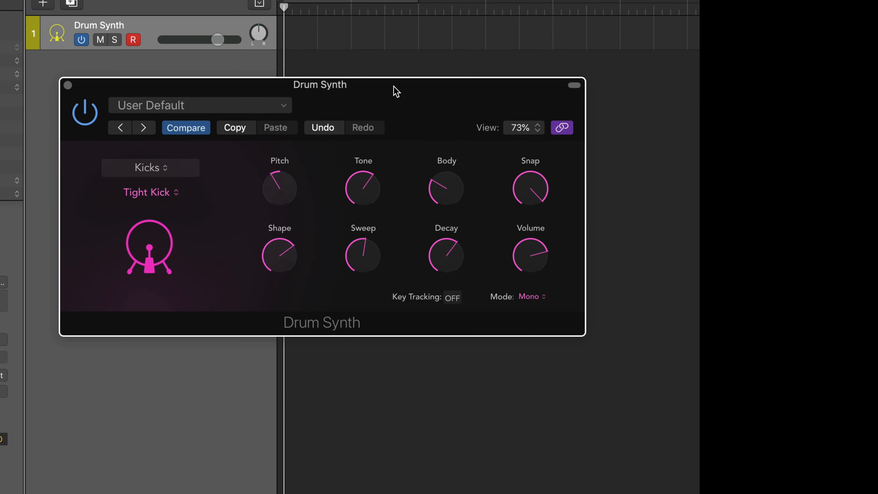
Review the Drum Synth's category choices and the available kick sounds
{"action": "left_click", "coordinate": [168, 173]}
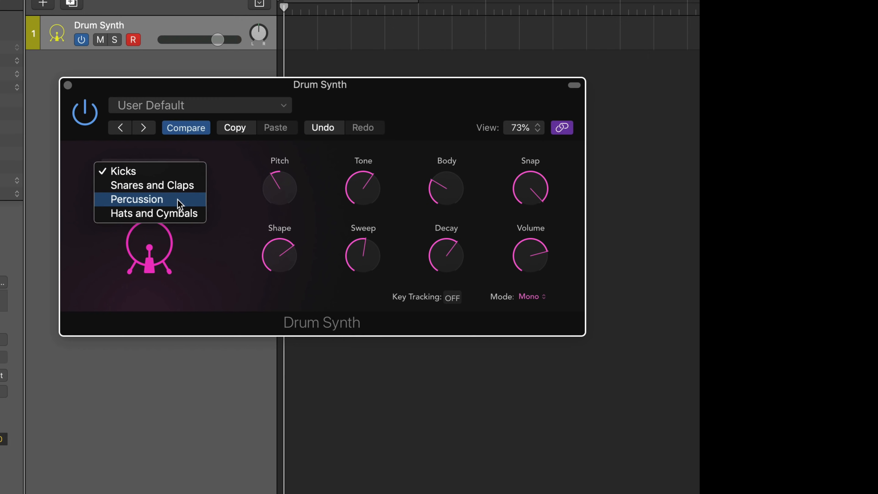
{"action": "left_click", "coordinate": [198, 244]}
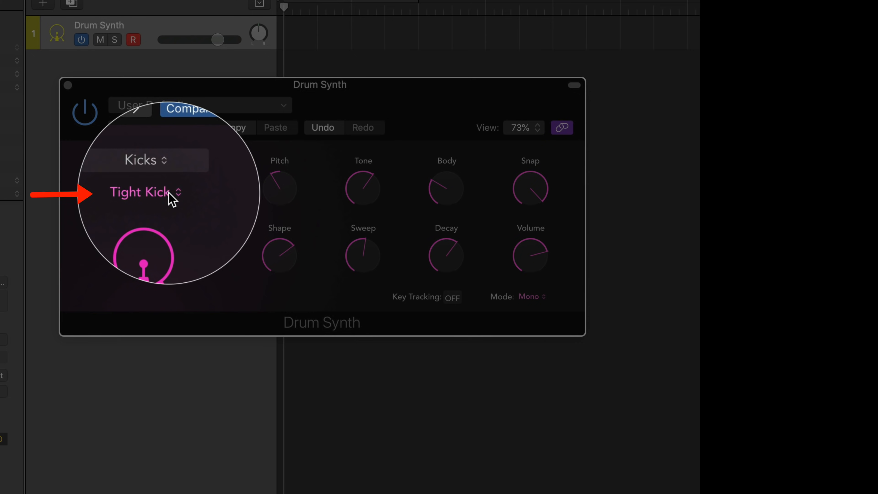
{"action": "left_click", "coordinate": [169, 193]}
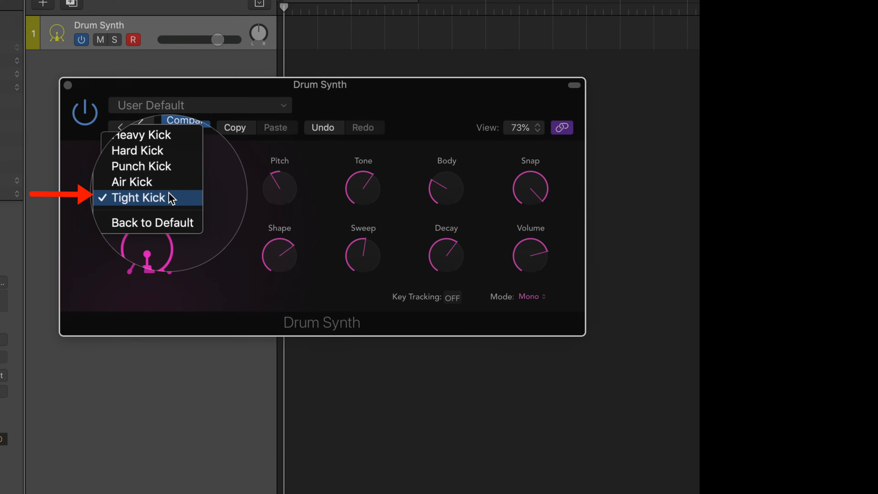
{"action": "left_click", "coordinate": [208, 246]}
Switch the Drum Synth to Snares and Claps and view the sounds it offers
{"action": "left_click", "coordinate": [175, 172]}
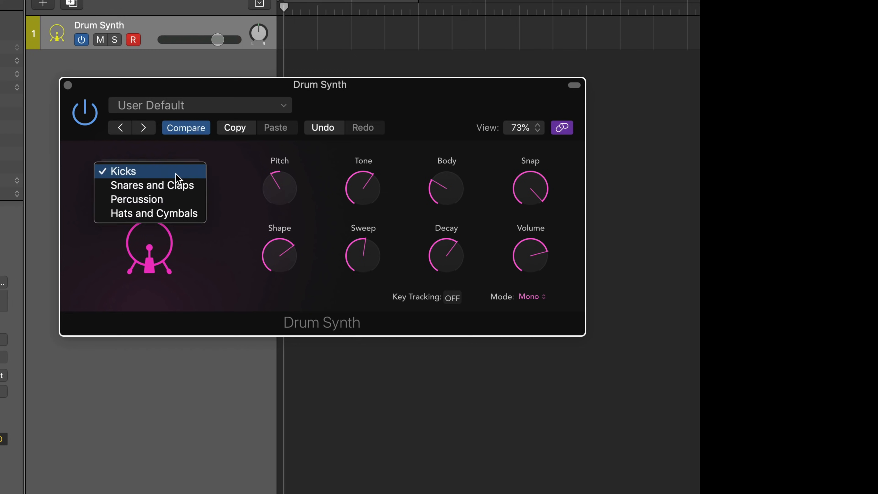
{"action": "left_click", "coordinate": [172, 184]}
{"action": "left_click", "coordinate": [174, 195]}
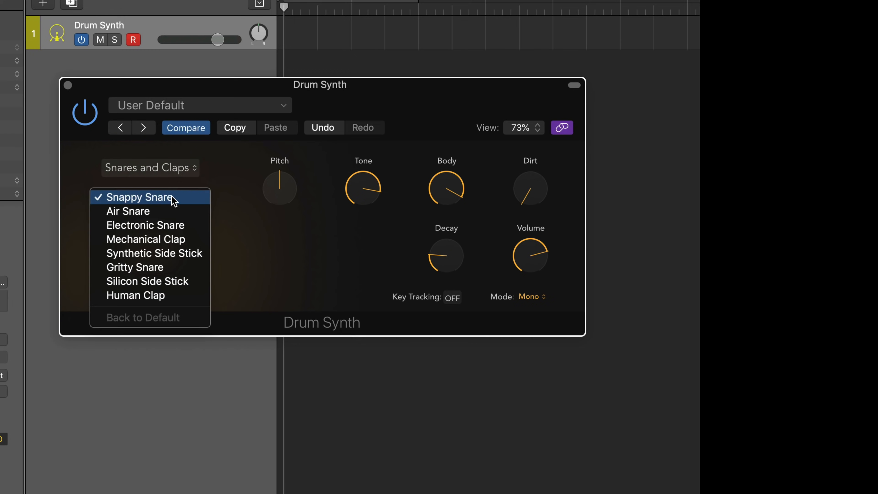
Switch the Drum Synth to Percussion and view the sounds it offers
{"action": "left_click", "coordinate": [197, 168]}
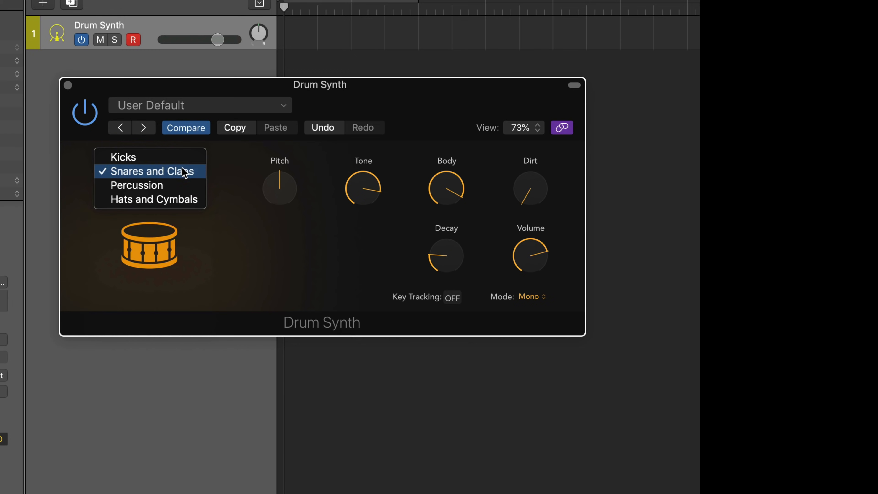
{"action": "left_click", "coordinate": [177, 187]}
{"action": "left_click", "coordinate": [171, 193]}
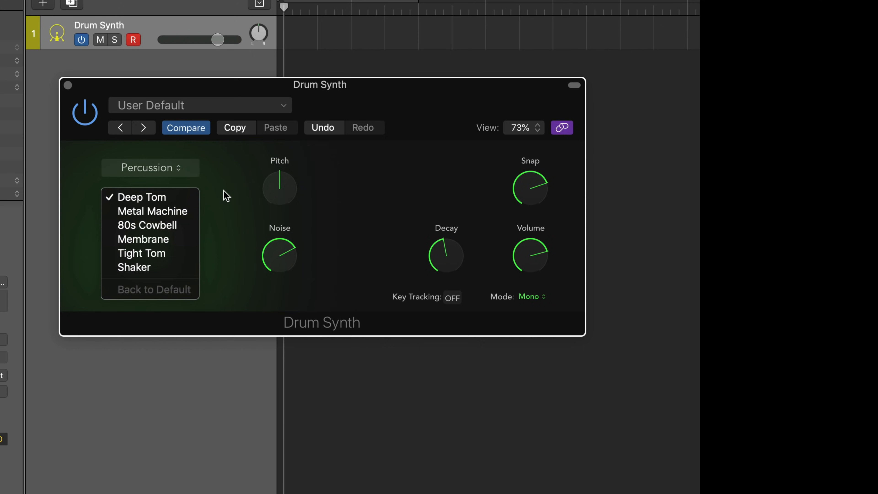
Switch the Drum Synth to Hats and Cymbals and view the sounds it offers
{"action": "left_click", "coordinate": [196, 170]}
{"action": "left_click", "coordinate": [181, 187]}
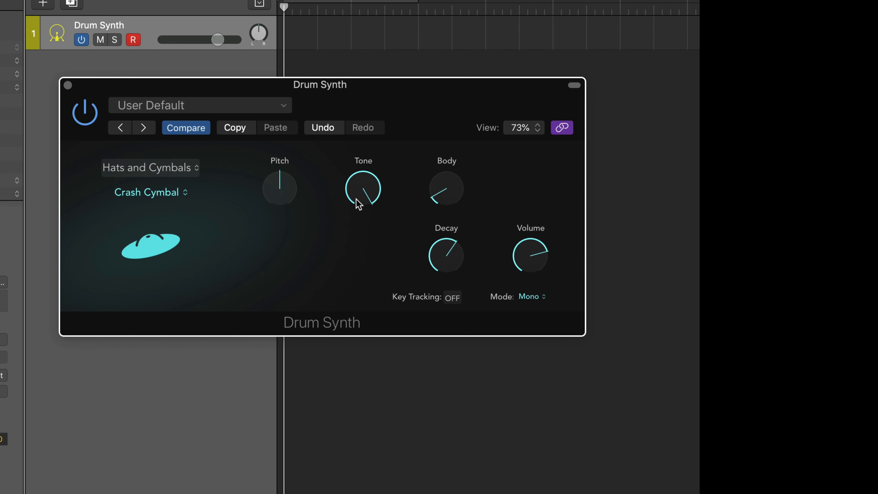
{"action": "left_click", "coordinate": [178, 195]}
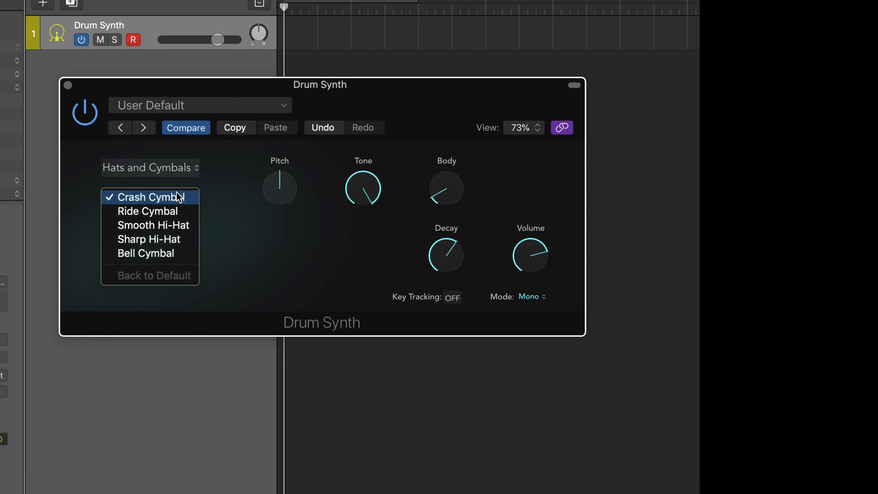
{"action": "left_click", "coordinate": [193, 170]}
Compare the Kicks controls with those of Snares and Claps, leaving Snares and Claps selected
{"action": "left_click", "coordinate": [173, 170]}
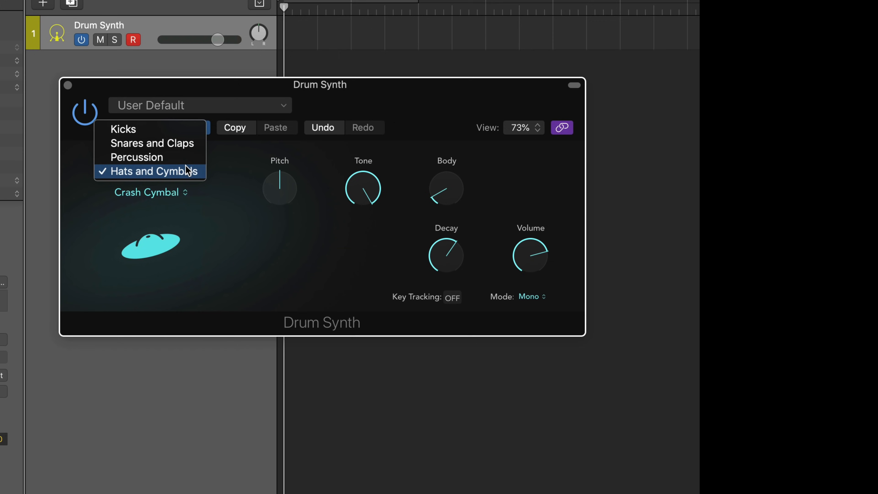
{"action": "left_click", "coordinate": [157, 135]}
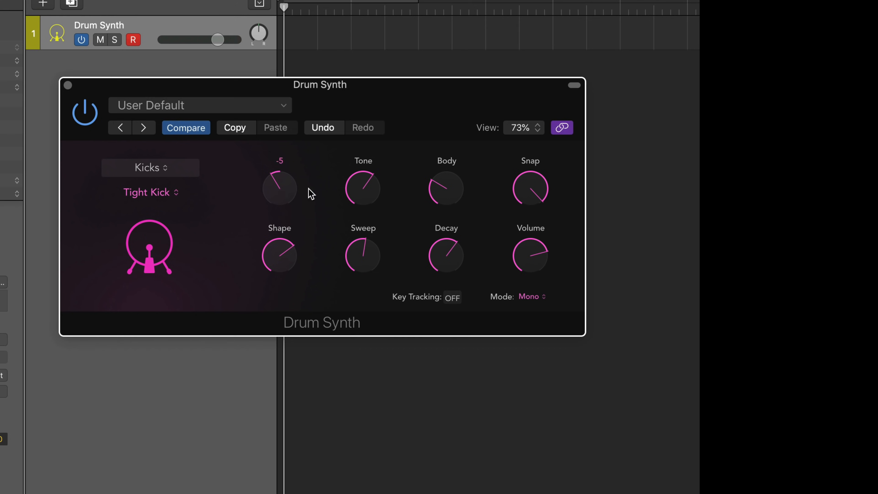
{"action": "left_click", "coordinate": [187, 170]}
{"action": "left_click", "coordinate": [179, 184]}
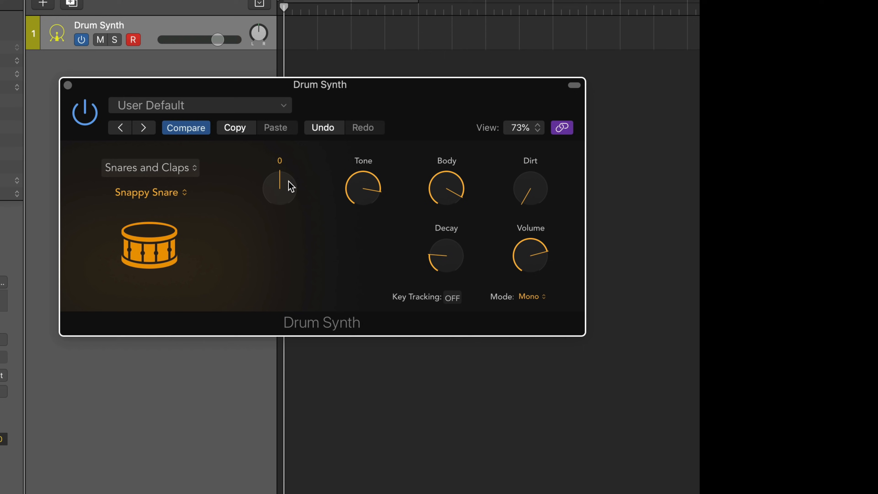
Try out the Snappy Snare's Pitch, Tone, Body and Decay controls
{"action": "left_click_drag", "start_coordinate": [281, 188], "coordinate": [308, 266]}
{"action": "left_click_drag", "start_coordinate": [364, 198], "coordinate": [381, 314]}
{"action": "left_click_drag", "start_coordinate": [445, 196], "coordinate": [455, 330]}
{"action": "mouse_move", "coordinate": [446, 257]}
{"action": "left_mouse_down"}
{"action": "mouse_move", "coordinate": [449, 288]}
{"action": "mouse_move", "coordinate": [445, 166]}
{"action": "mouse_move", "coordinate": [458, 264]}
{"action": "left_mouse_up"}
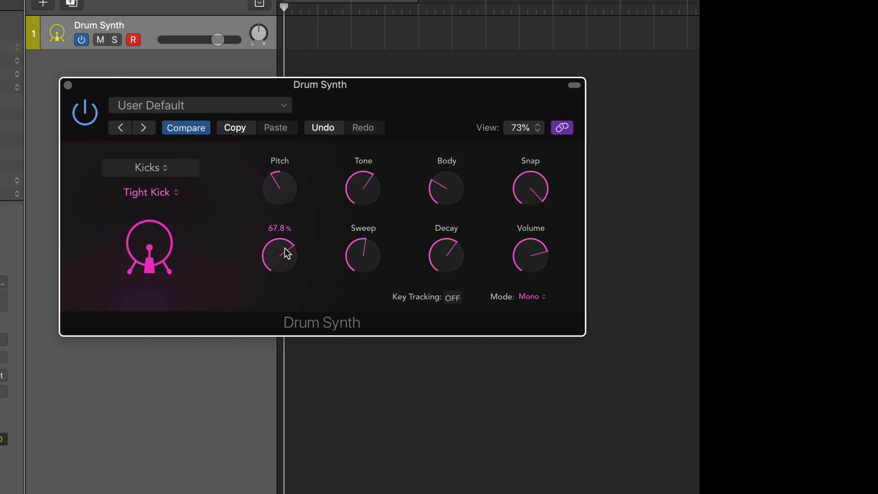
Reshape the Tight Kick by lowering its Pitch, Tone, Decay and Snap and raising its Body
{"action": "left_click_drag", "start_coordinate": [284, 190], "coordinate": [308, 249]}
{"action": "left_click_drag", "start_coordinate": [355, 189], "coordinate": [379, 255]}
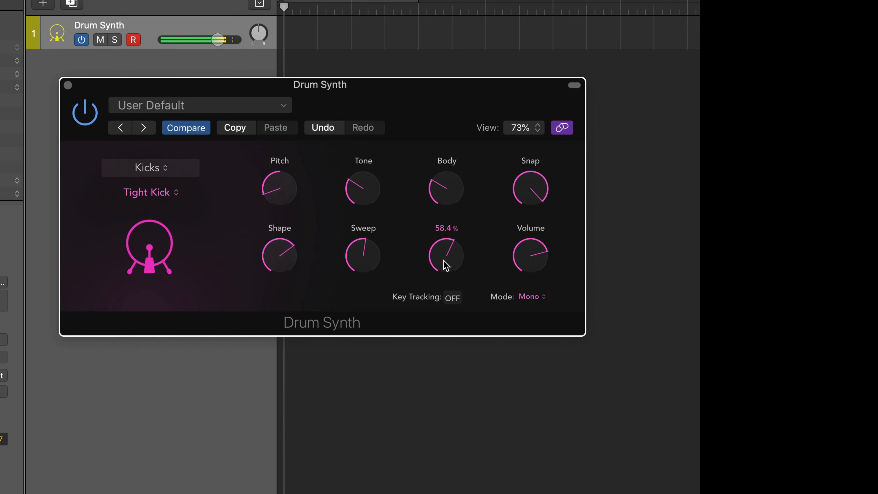
{"action": "left_click_drag", "start_coordinate": [443, 260], "coordinate": [443, 262]}
{"action": "left_click_drag", "start_coordinate": [444, 200], "coordinate": [447, 153]}
{"action": "left_click_drag", "start_coordinate": [538, 193], "coordinate": [543, 330]}
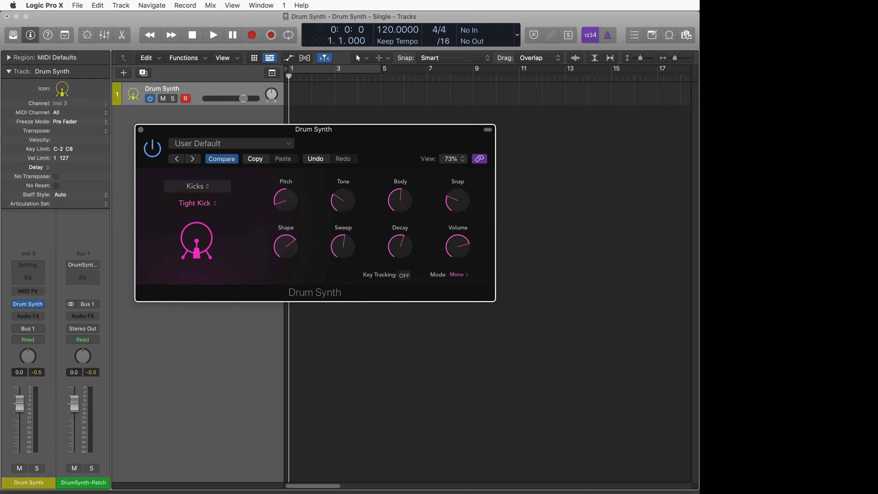
Move the plug-in window clear of the track list and duplicate the Drum Synth track until there are four
{"action": "left_click_drag", "start_coordinate": [203, 135], "coordinate": [211, 204]}
{"action": "left_click", "coordinate": [200, 97]}
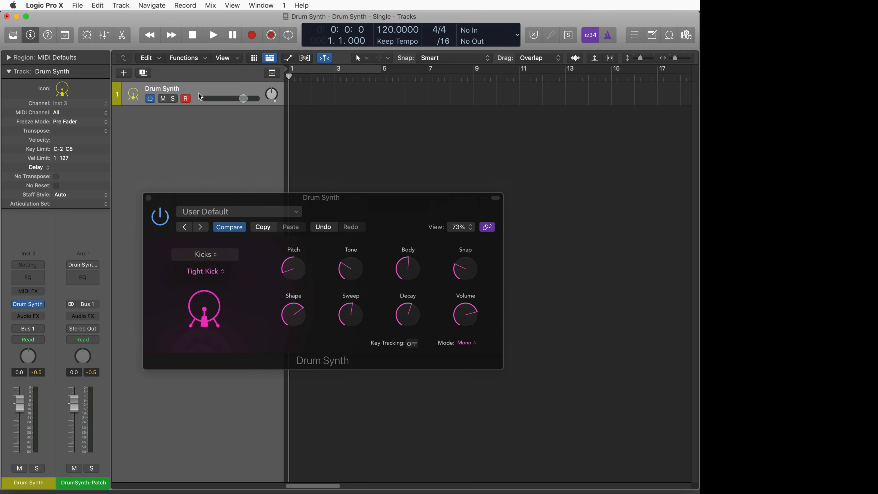
{"action": "left_click", "coordinate": [143, 73]}
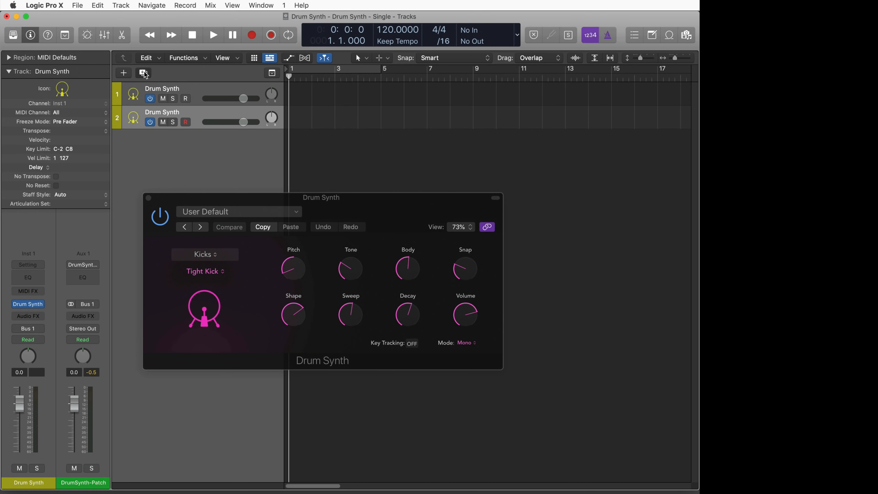
{"action": "left_click", "coordinate": [144, 74]}
{"action": "left_click", "coordinate": [143, 74]}
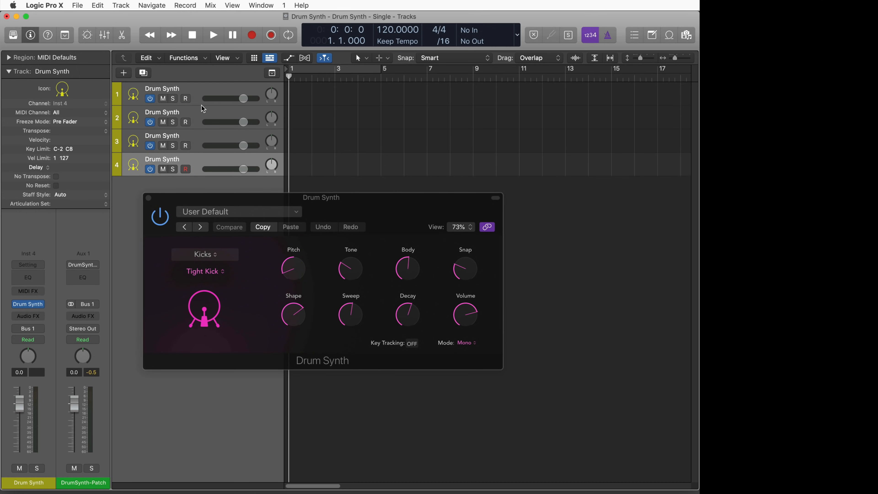
Rename the four Drum Synth tracks Kick, Snare, HH and Tom
{"action": "double_click", "coordinate": [196, 91]}
{"action": "type", "text": "K"}
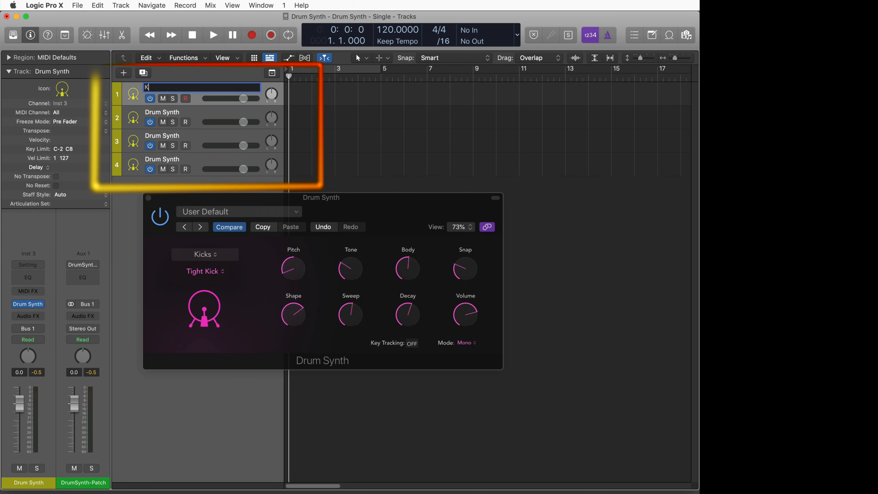
{"action": "type", "text": "ick"}
{"action": "key", "text": "Return"}
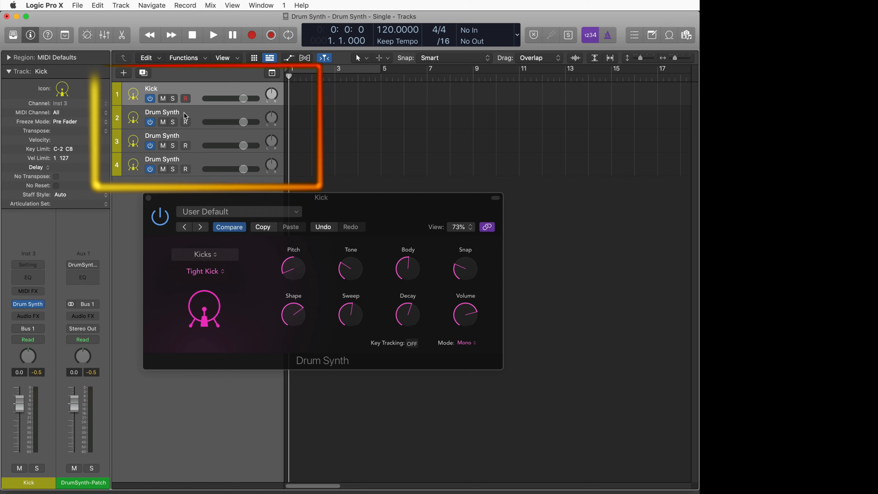
{"action": "double_click", "coordinate": [185, 114]}
{"action": "type", "text": "Snare"}
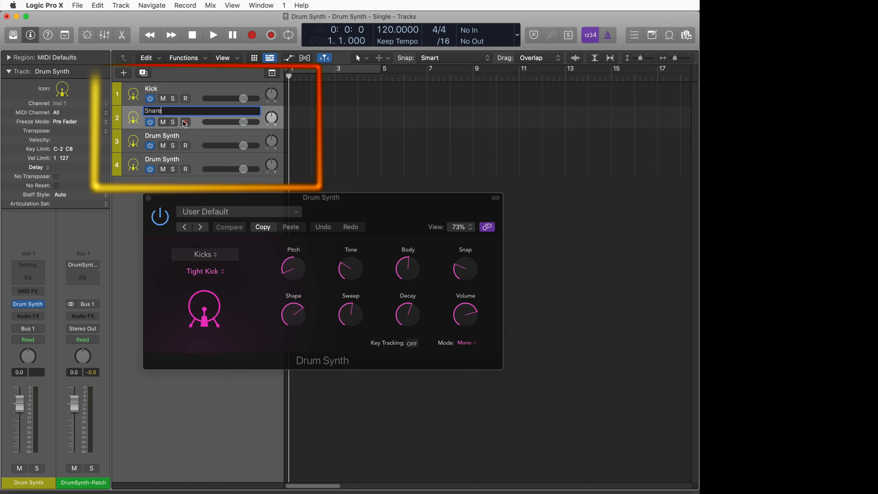
{"action": "key", "text": "Tab"}
{"action": "type", "text": "HH"}
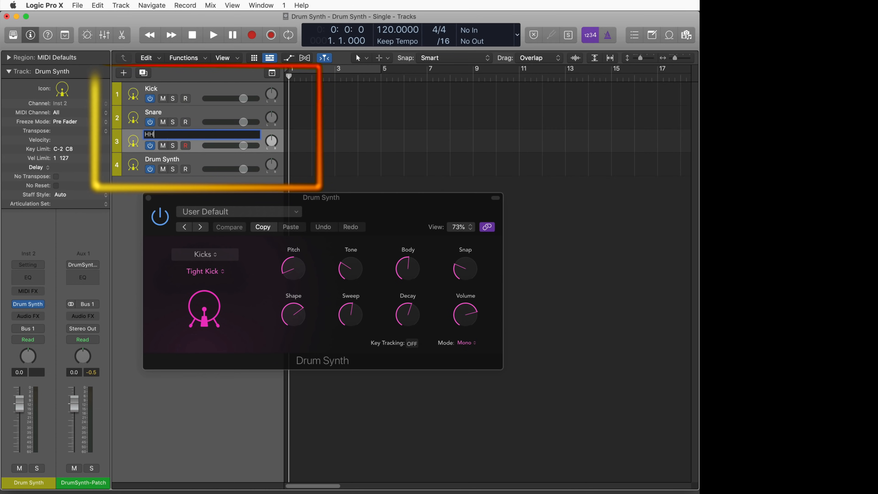
{"action": "double_click", "coordinate": [165, 158]}
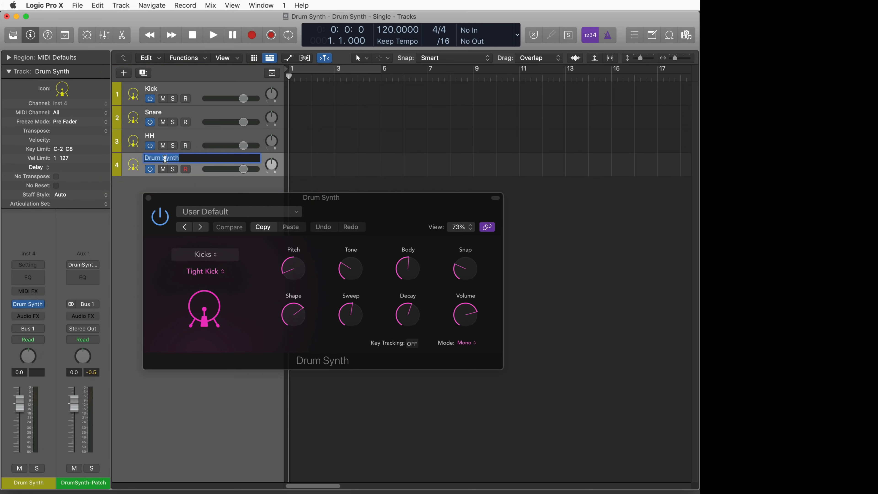
{"action": "type", "text": "Tom"}
{"action": "key", "text": "Return"}
View the four drum channels in the Mixer and hide it again, leaving the Kick track selected
{"action": "left_click", "coordinate": [181, 93]}
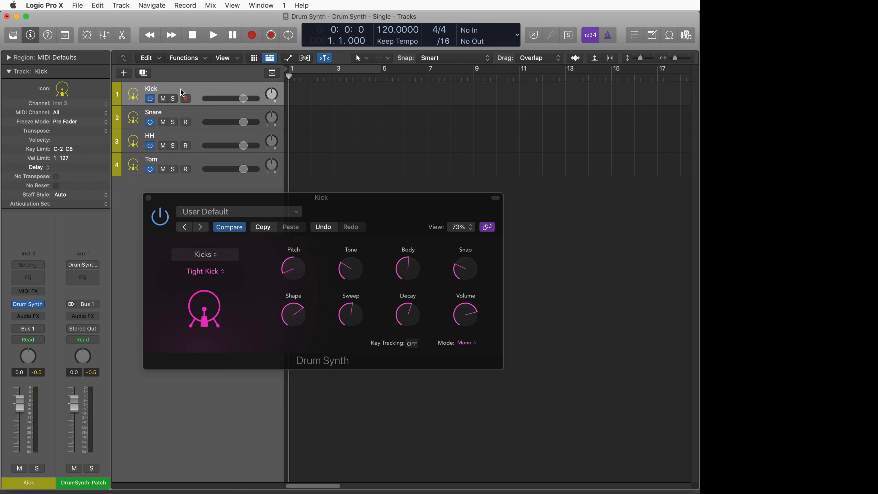
{"action": "key", "text": "x"}
{"action": "left_click_drag", "start_coordinate": [212, 198], "coordinate": [356, 88]}
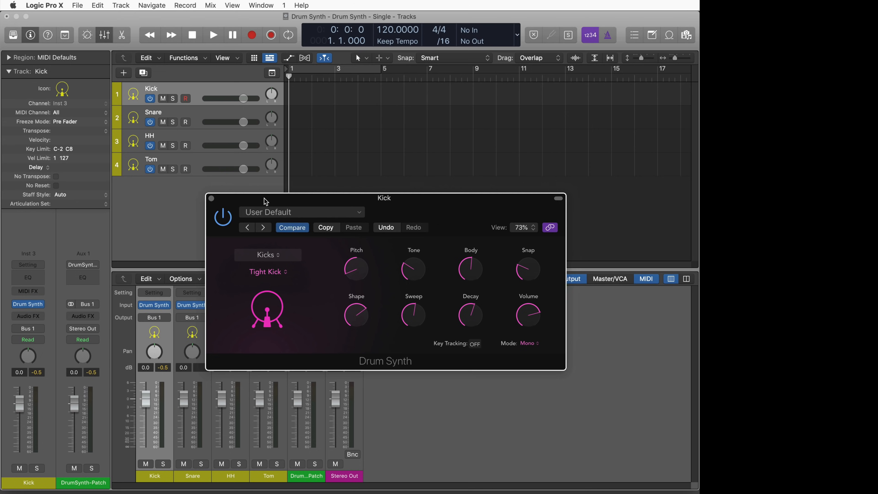
{"action": "key", "text": "x"}
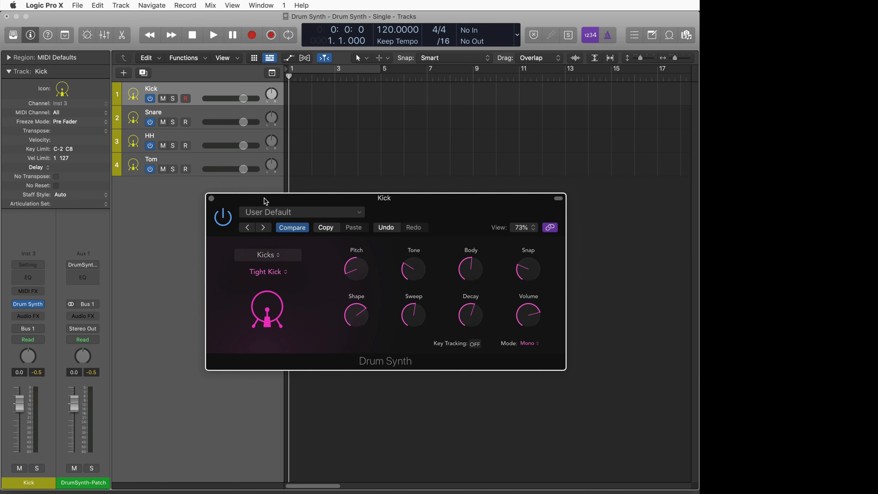
{"action": "left_click", "coordinate": [186, 90]}
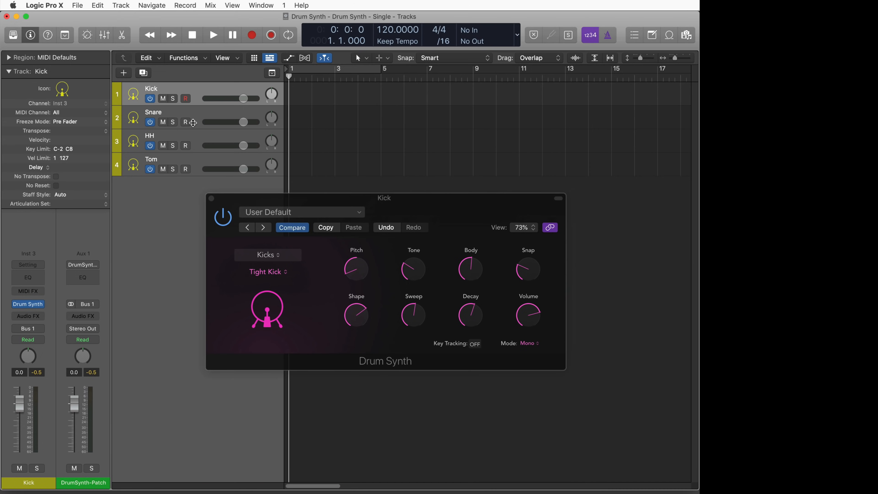
Switch the Snare track's Drum Synth to Snares and Claps
{"action": "left_click", "coordinate": [193, 122]}
{"action": "left_click", "coordinate": [265, 256]}
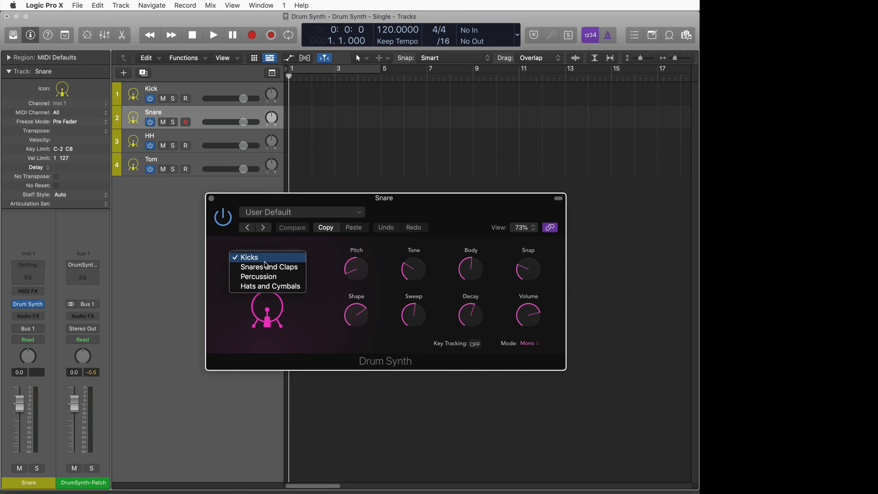
{"action": "left_click", "coordinate": [266, 266]}
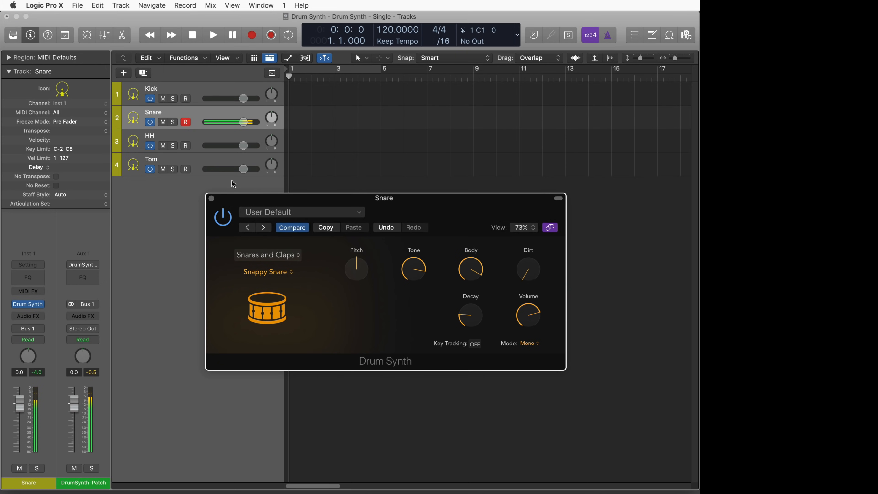
Switch the HH track's Drum Synth to Hats and Cymbals and choose the Sharp Hi-Hat sound
{"action": "left_click", "coordinate": [191, 139]}
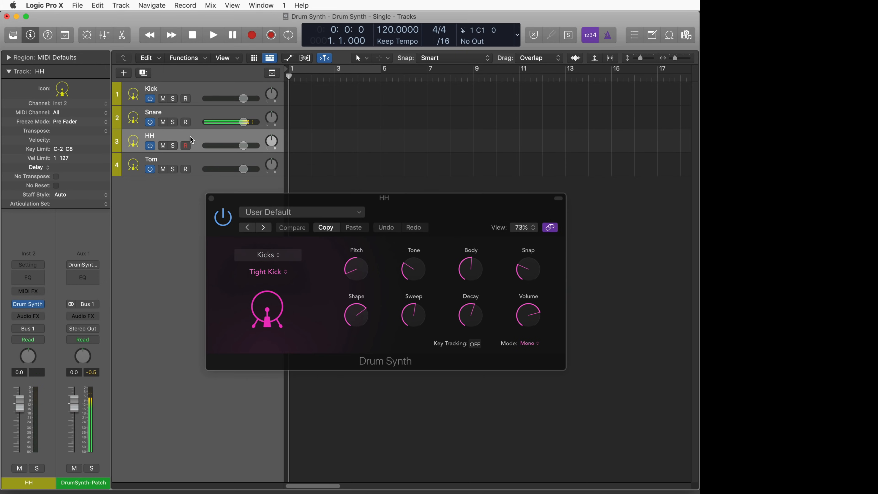
{"action": "left_click", "coordinate": [274, 263]}
{"action": "left_click", "coordinate": [275, 287]}
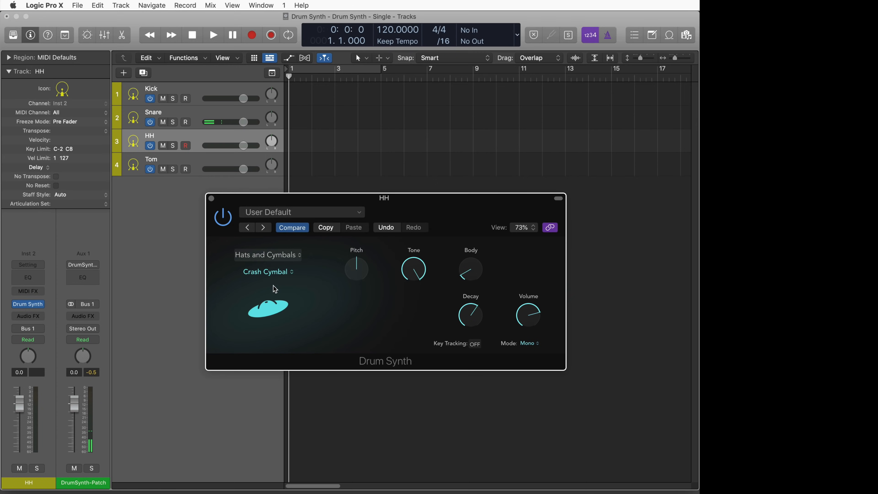
{"action": "left_click", "coordinate": [273, 270]}
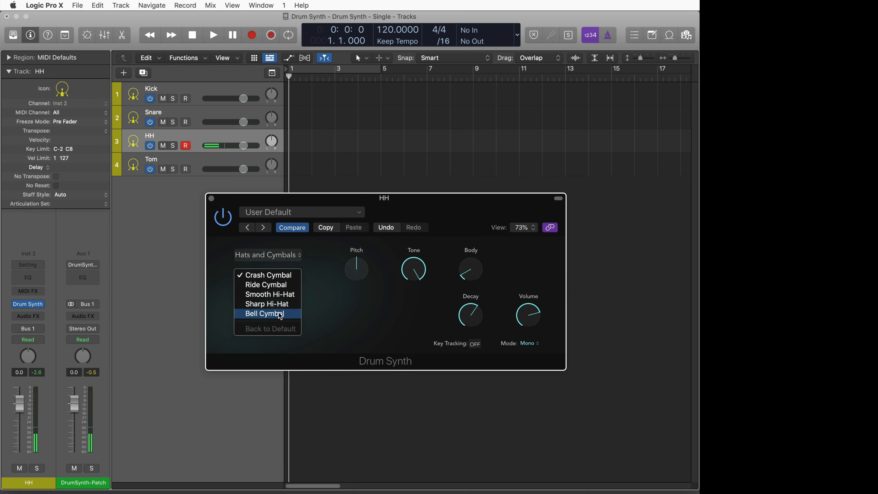
{"action": "left_click", "coordinate": [272, 304]}
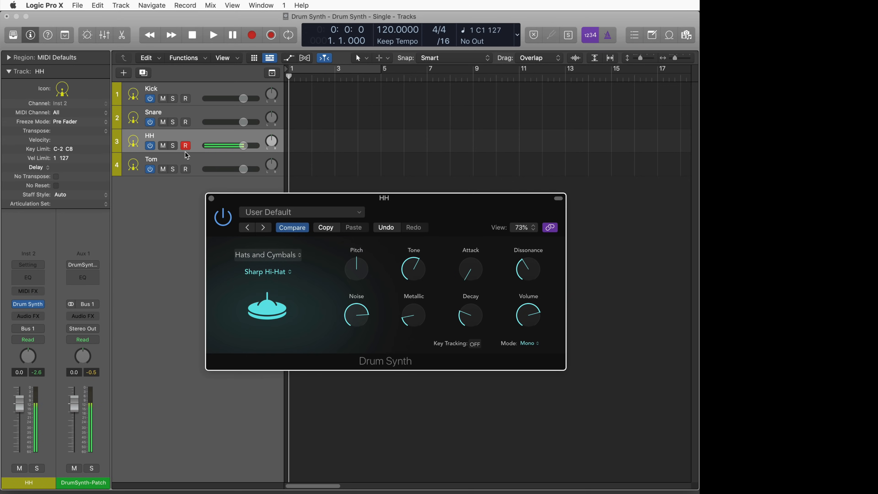
Switch the Tom track's Drum Synth to Percussion
{"action": "key", "text": "Down"}
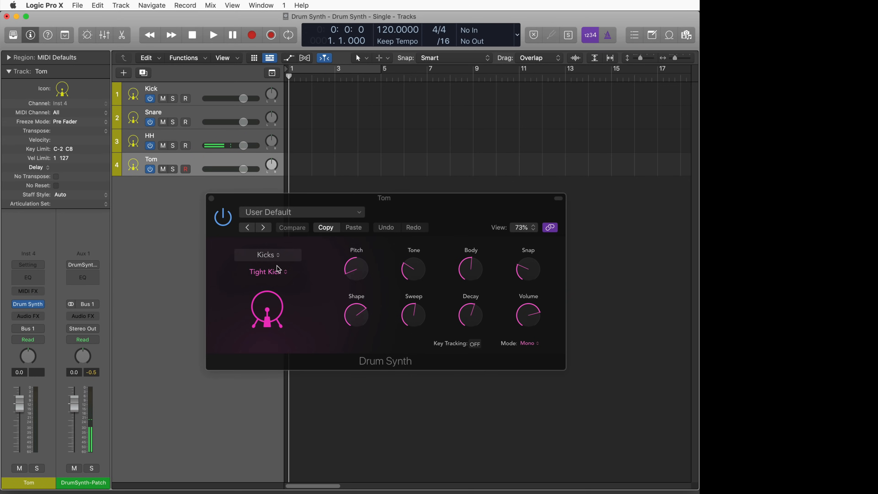
{"action": "left_click", "coordinate": [272, 256]}
{"action": "left_click", "coordinate": [272, 278]}
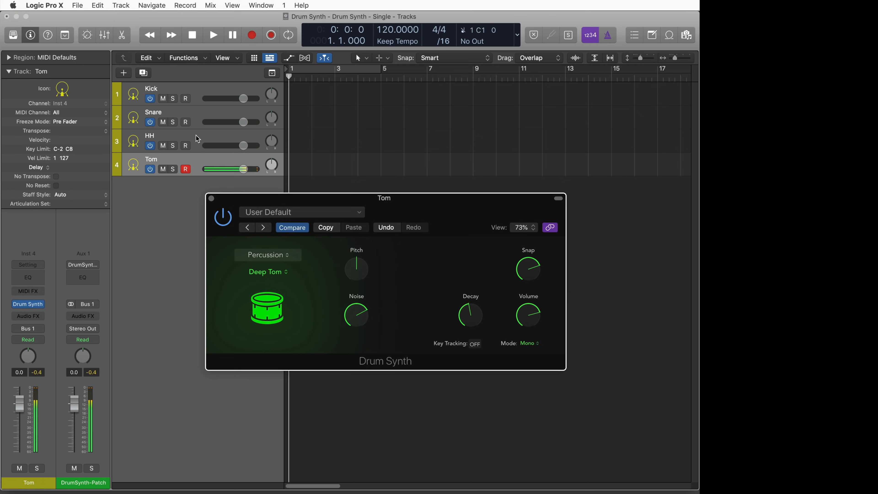
Audition the four drum tracks by moving the track selection up to Kick and back down to Tom
{"action": "key", "text": "Up"}
{"action": "key", "text": "Up"}
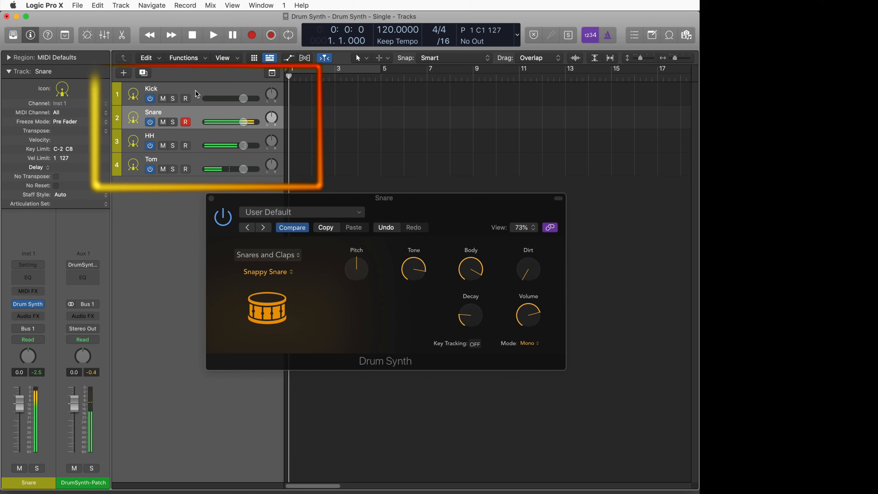
{"action": "key", "text": "Up"}
{"action": "key", "text": "Down"}
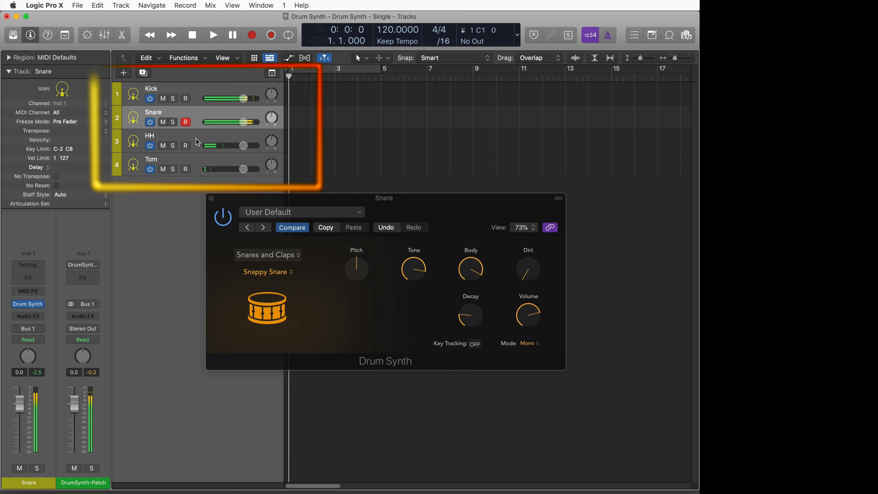
{"action": "key", "text": "Down"}
{"action": "key", "text": "Down"}
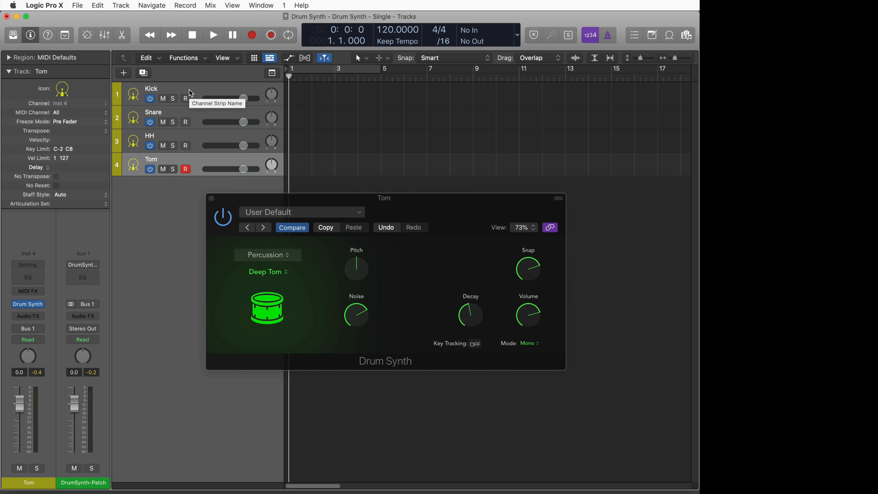
Select the Kick through Tom tracks and group them into a Summing Stack
{"action": "left_click", "coordinate": [200, 96]}
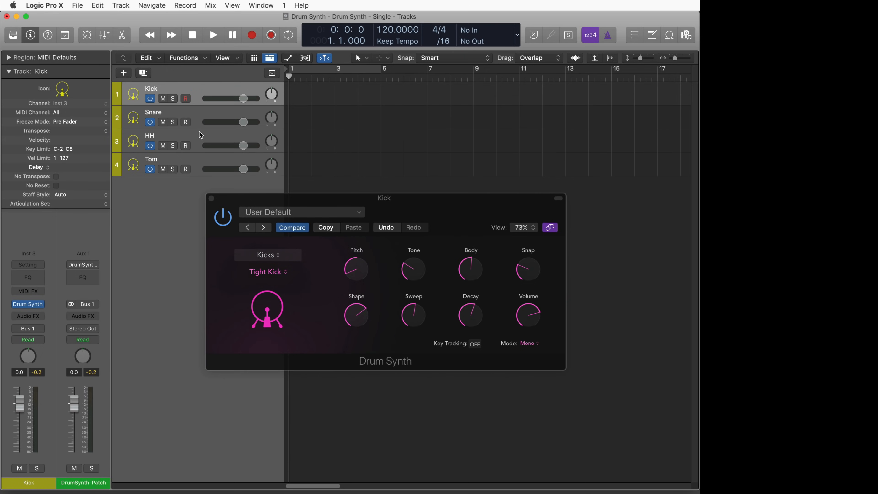
{"action": "right_click", "coordinate": [197, 161]}
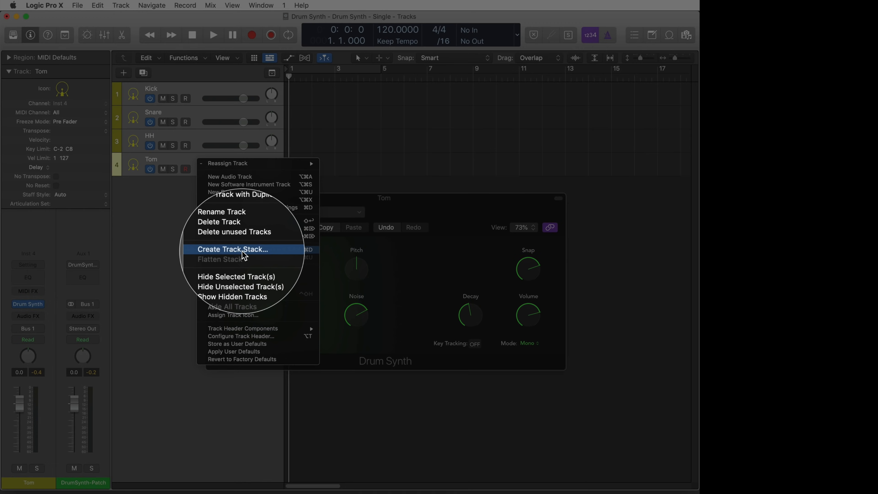
{"action": "left_click", "coordinate": [242, 249]}
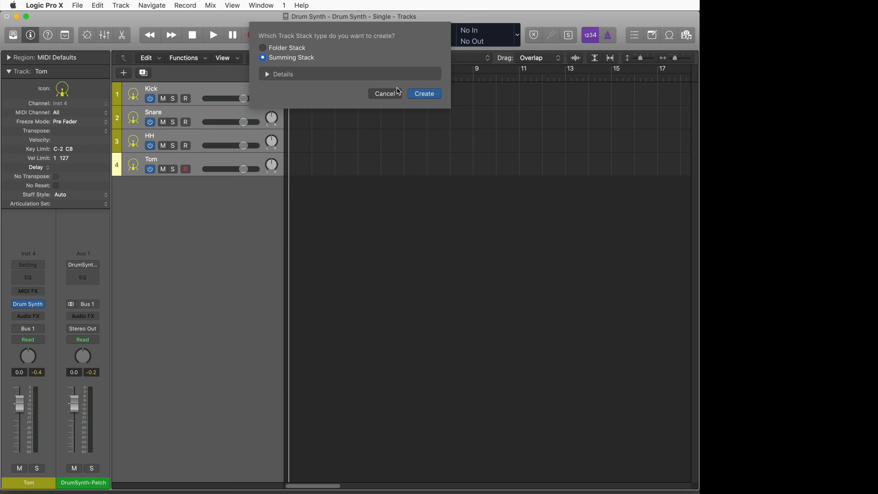
{"action": "left_click", "coordinate": [423, 93]}
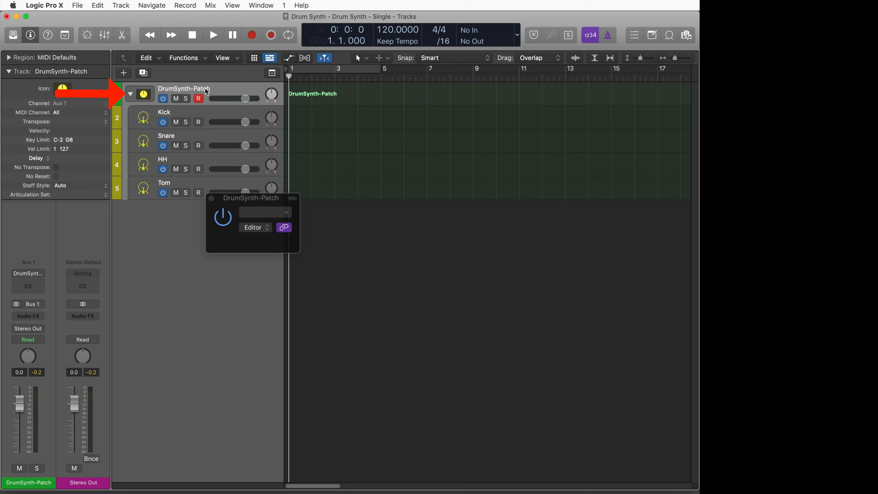
Show the Mixer with the stack's channel strips and focus the DrumSynth-Patch main track
{"action": "key", "text": "x"}
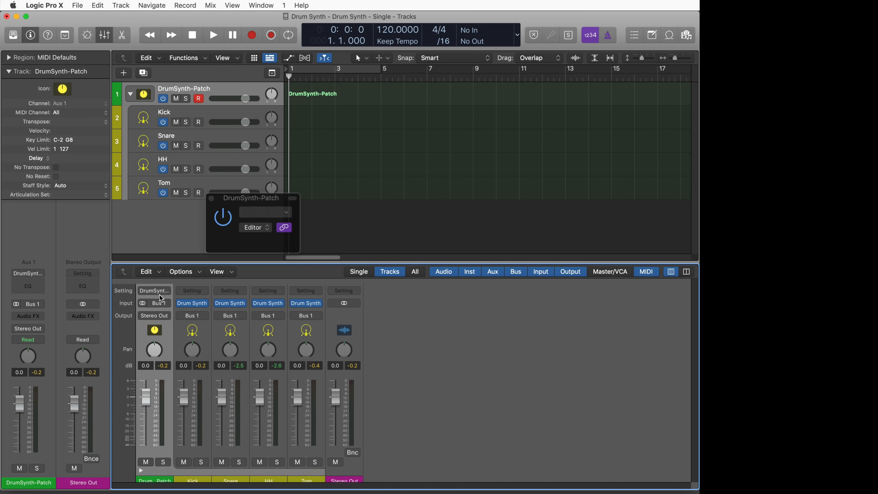
{"action": "scroll", "coordinate": [162, 298], "scroll_direction": "down", "scroll_amount": 1}
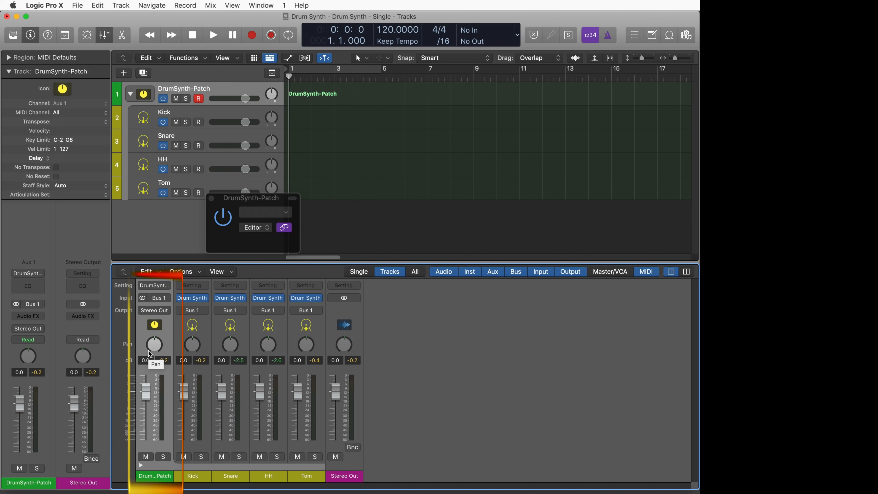
{"action": "left_click", "coordinate": [221, 93]}
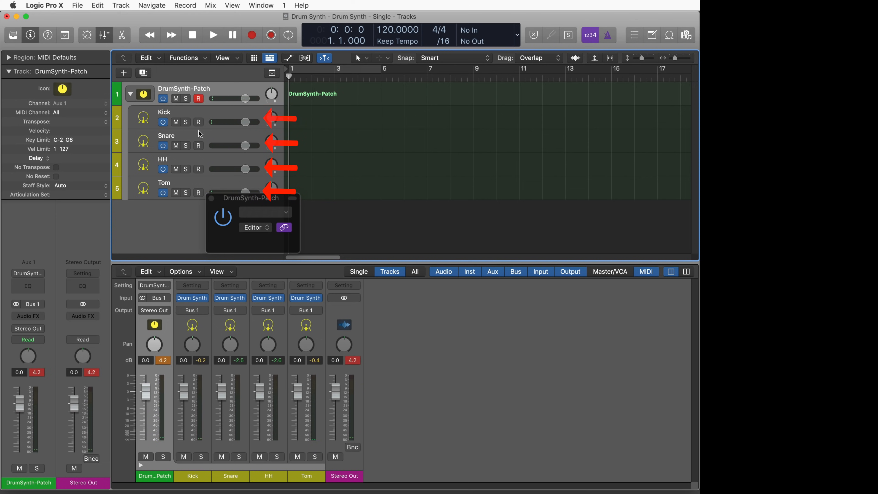
Limit the Kick track to the single key C1 with a Key Limit of C1 C1
{"action": "left_click", "coordinate": [199, 115]}
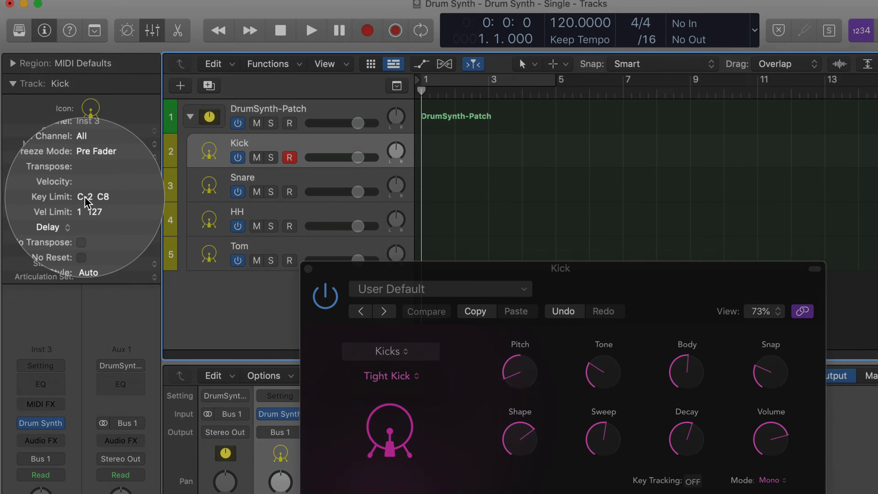
{"action": "double_click", "coordinate": [87, 199]}
{"action": "type", "text": "C1 C1"}
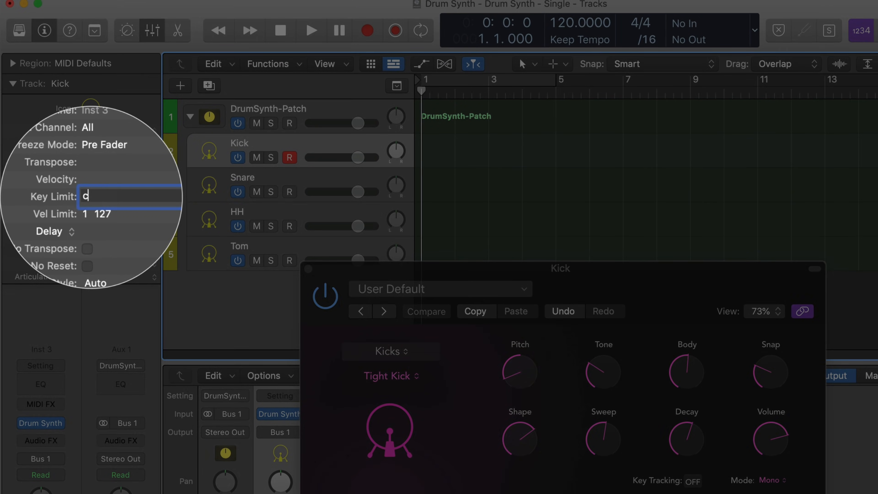
{"action": "key", "text": "Return"}
Restrict the Snare track's Key Limit to D1
{"action": "left_click", "coordinate": [277, 182]}
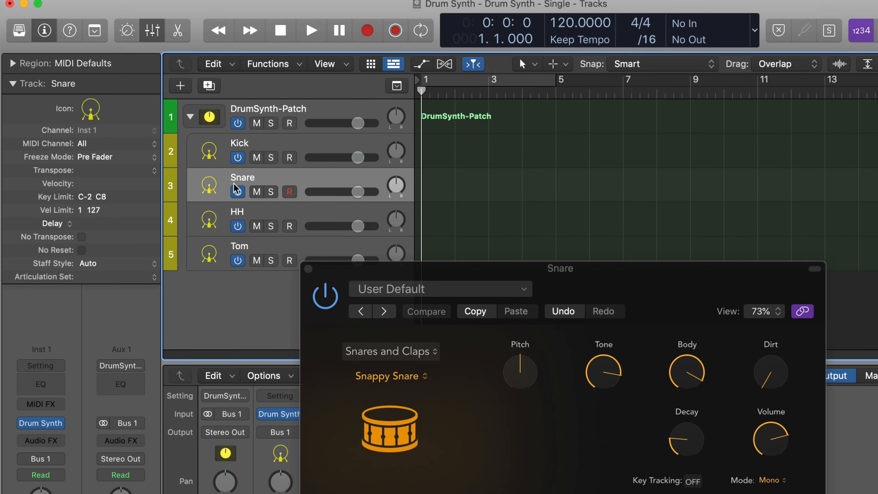
{"action": "double_click", "coordinate": [89, 198]}
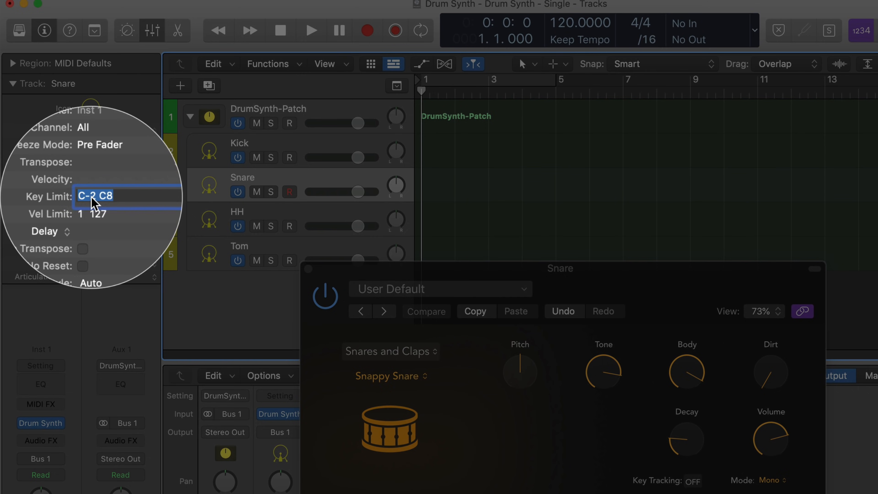
{"action": "type", "text": "d1"}
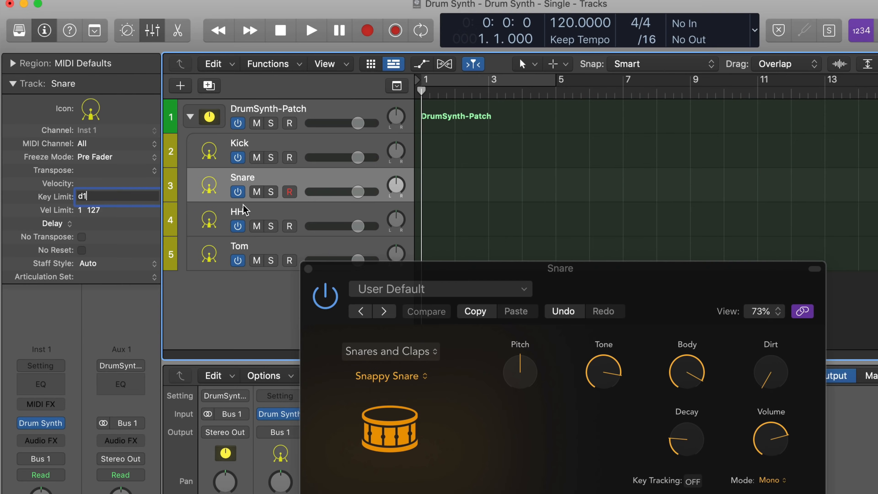
{"action": "key", "text": "Return"}
Restrict the HH track's Key Limit to F#1
{"action": "left_click", "coordinate": [244, 210]}
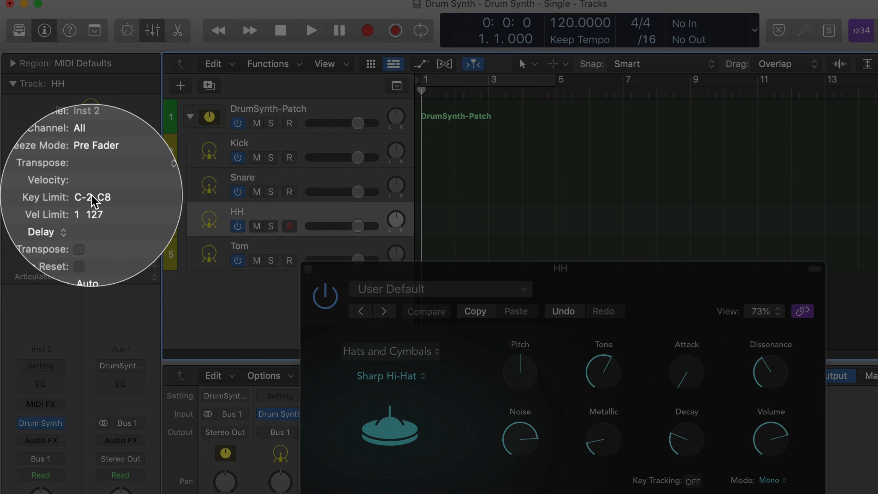
{"action": "double_click", "coordinate": [90, 197]}
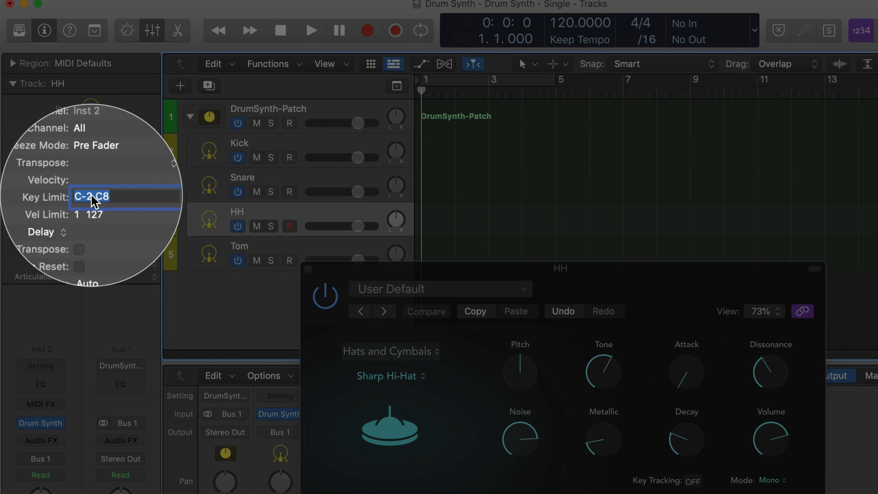
{"action": "type", "text": "f#1"}
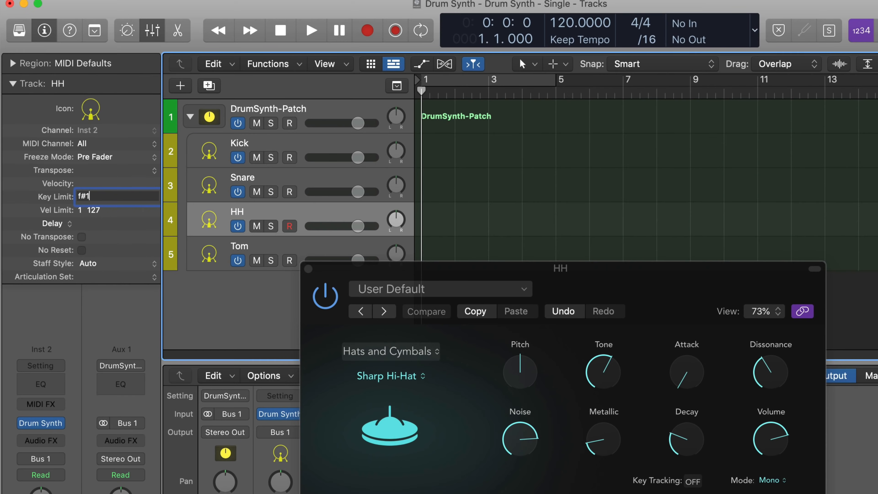
{"action": "key", "text": "Return"}
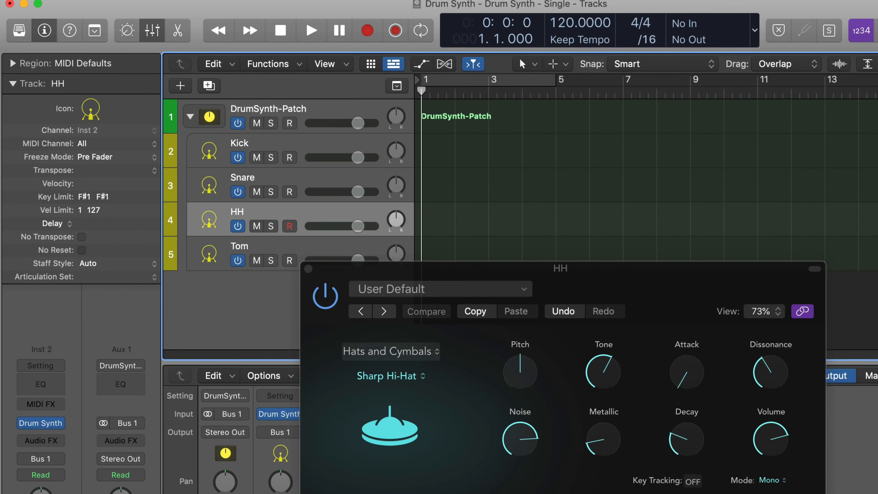
Restrict the Tom track's Key Limit to F1
{"action": "left_click", "coordinate": [256, 248]}
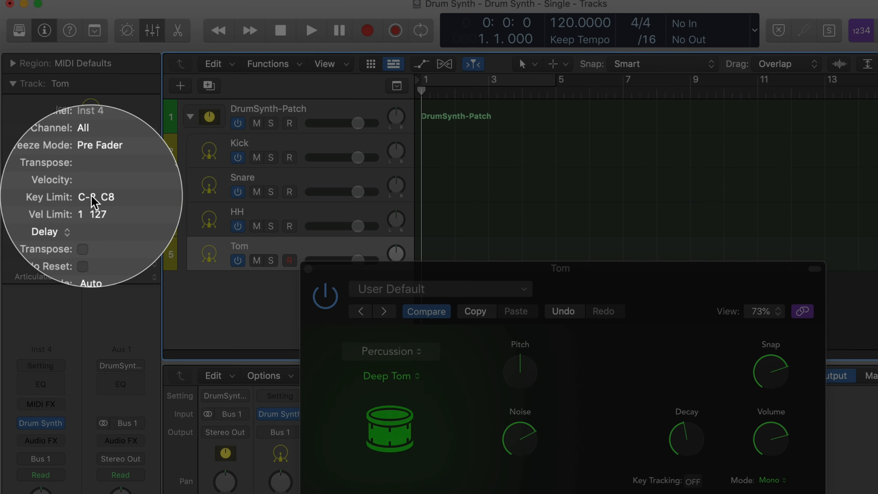
{"action": "double_click", "coordinate": [90, 198]}
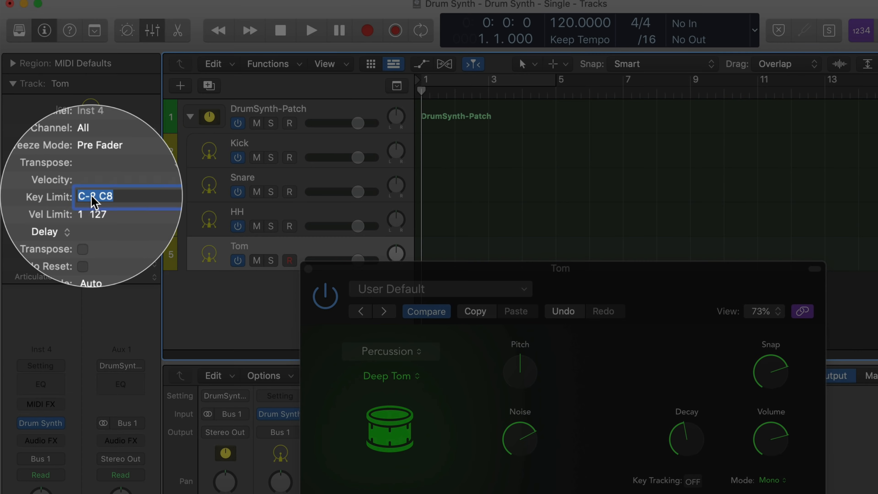
{"action": "type", "text": "f1"}
{"action": "key", "text": "Return"}
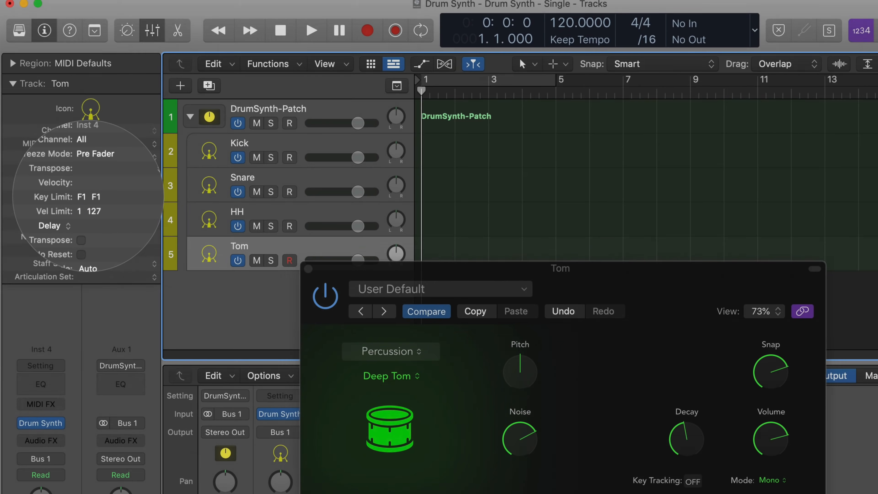
Audition the key-limited drums by selecting the Kick, Snare, HH and Tom tracks one after another and back up to Kick
{"action": "left_click", "coordinate": [296, 142]}
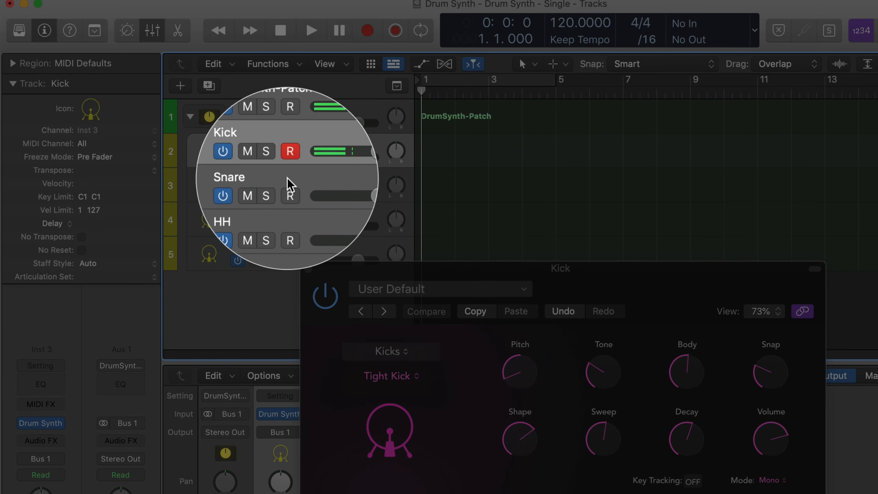
{"action": "left_click", "coordinate": [294, 187]}
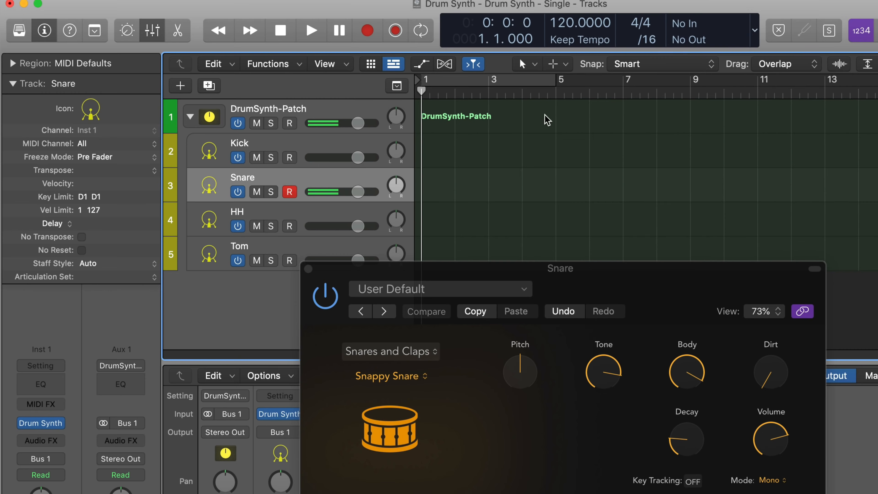
{"action": "left_click", "coordinate": [290, 146]}
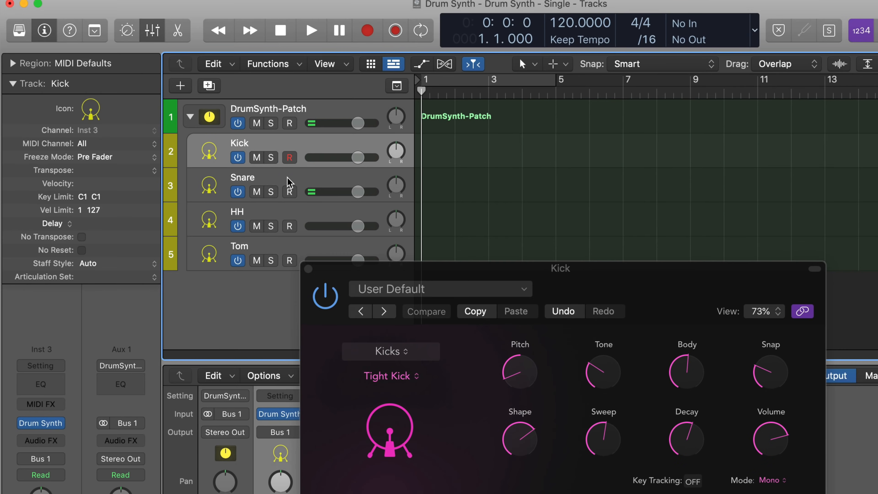
{"action": "left_click", "coordinate": [289, 182]}
{"action": "left_click", "coordinate": [281, 215]}
{"action": "left_click", "coordinate": [276, 246]}
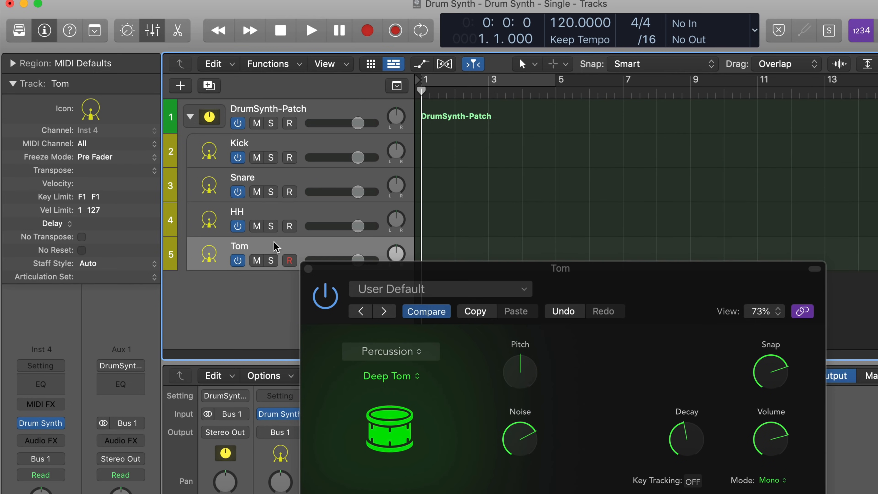
{"action": "left_click", "coordinate": [294, 218]}
{"action": "left_click", "coordinate": [300, 177]}
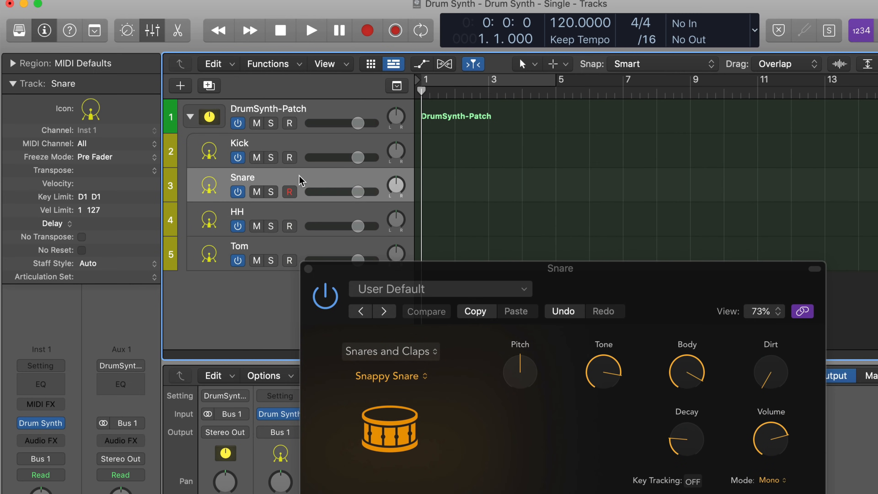
{"action": "left_click", "coordinate": [301, 149]}
Move the DrumSynth-Patch plug-in window clear of the track headers and record a short drum pattern on the stack's main track
{"action": "left_click", "coordinate": [312, 110]}
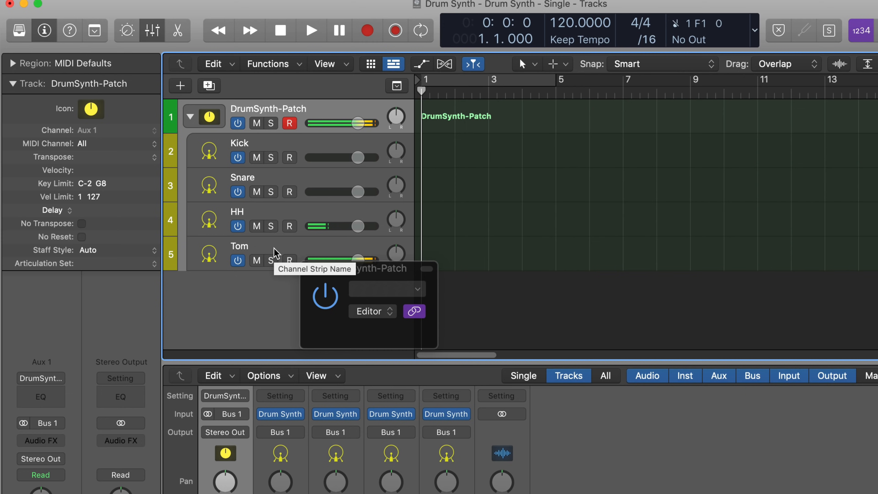
{"action": "left_click_drag", "start_coordinate": [359, 274], "coordinate": [601, 205]}
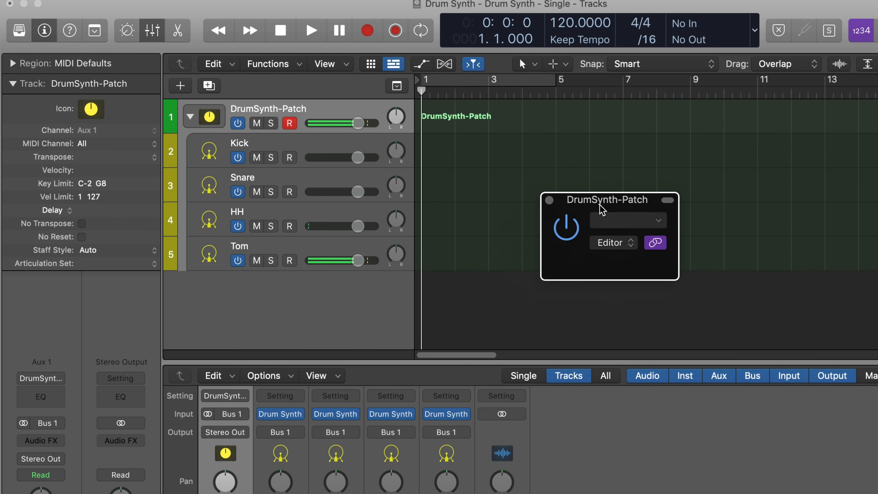
{"action": "left_click", "coordinate": [307, 108]}
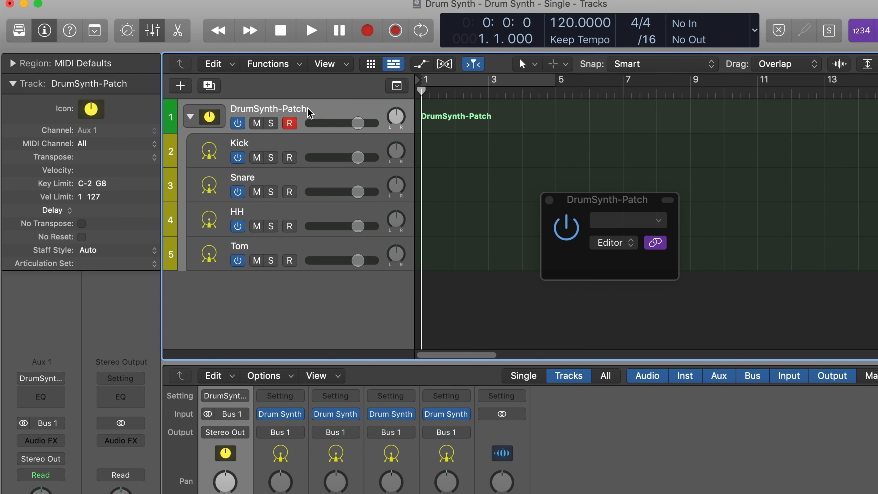
{"action": "key", "text": "r"}
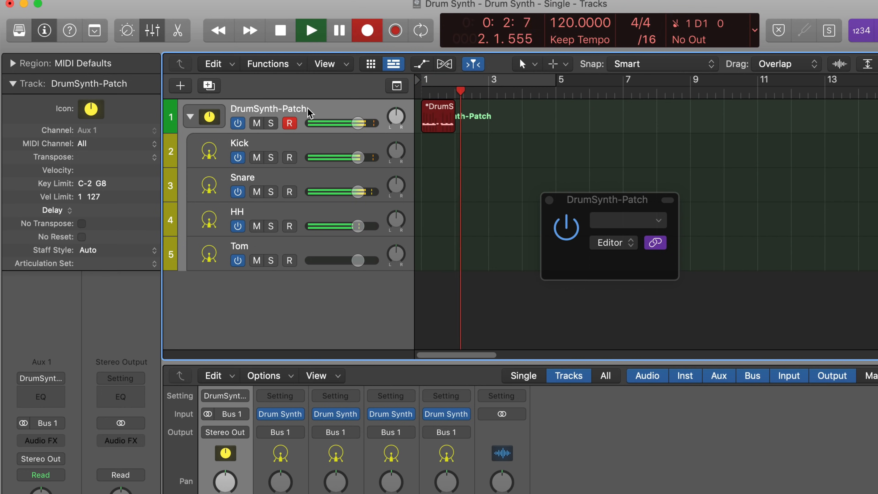
{"action": "key", "text": "space"}
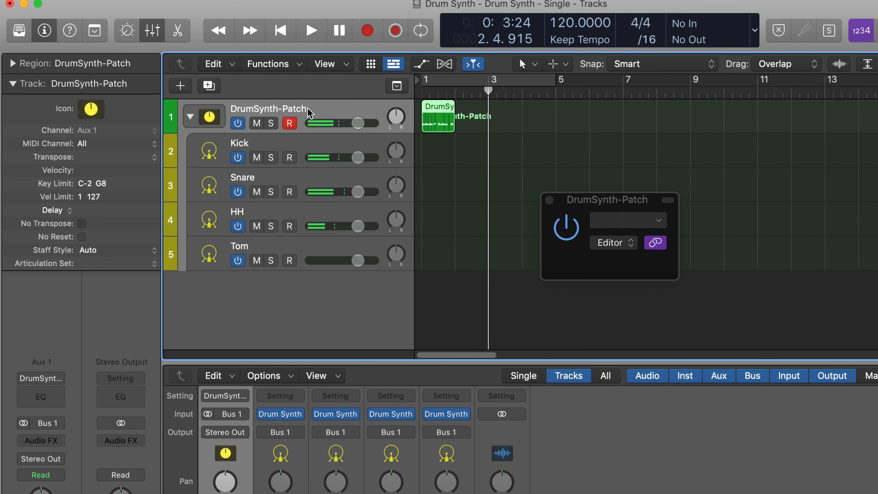
Play the recorded drum pattern back from the start of the project and stop it
{"action": "key", "text": "Return"}
{"action": "key", "text": "space"}
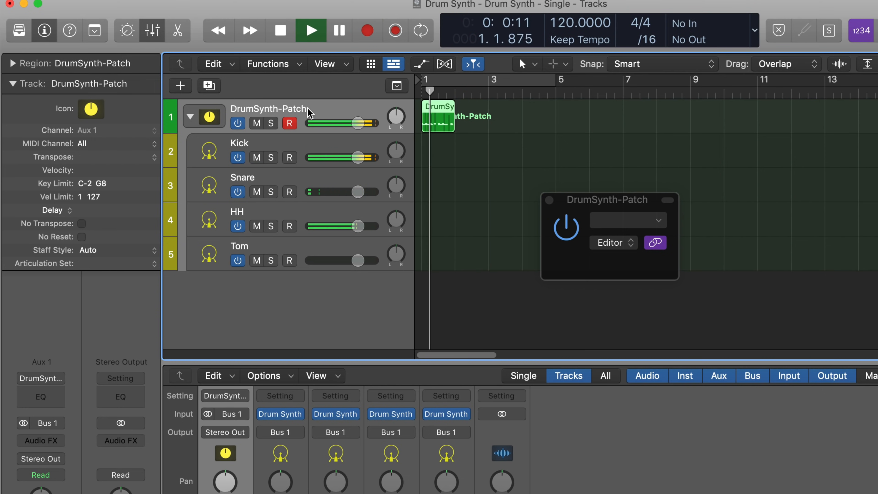
{"action": "key", "text": "space"}
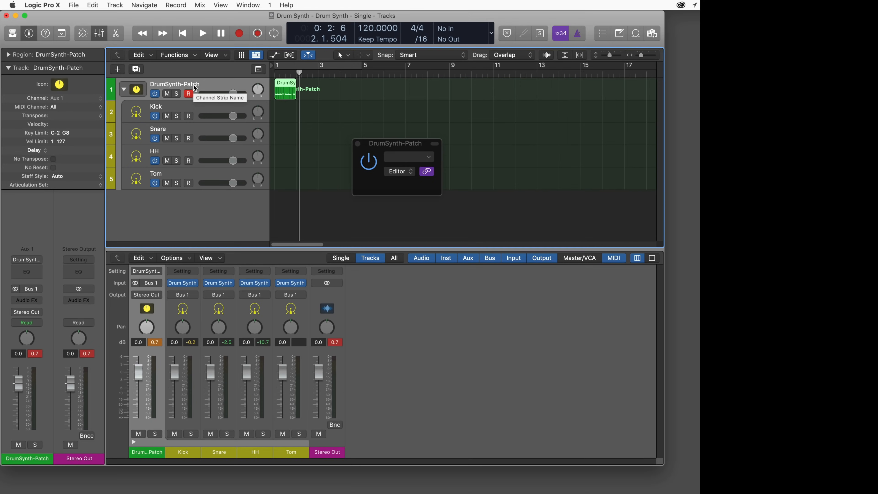
Open the recorded region in the Piano Roll to examine its notes, and return the focus to the DrumSynth-Patch main track
{"action": "double_click", "coordinate": [285, 90]}
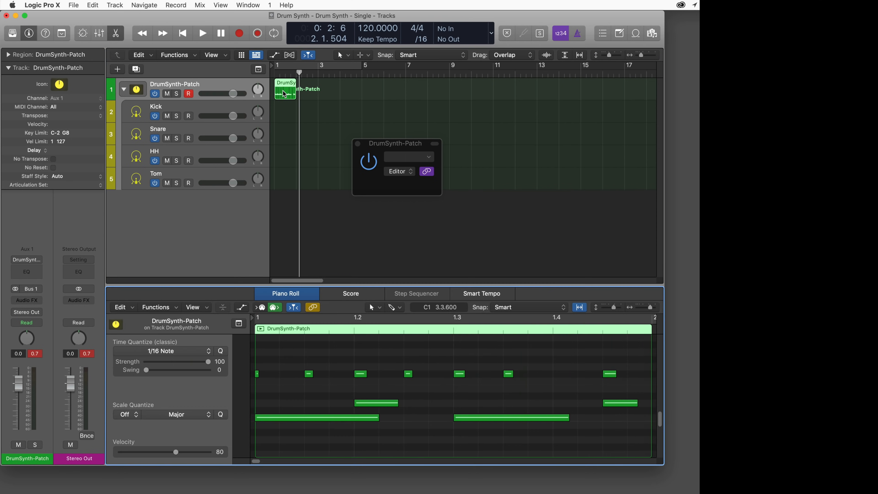
{"action": "scroll", "coordinate": [360, 362], "scroll_direction": "down", "scroll_amount": 3}
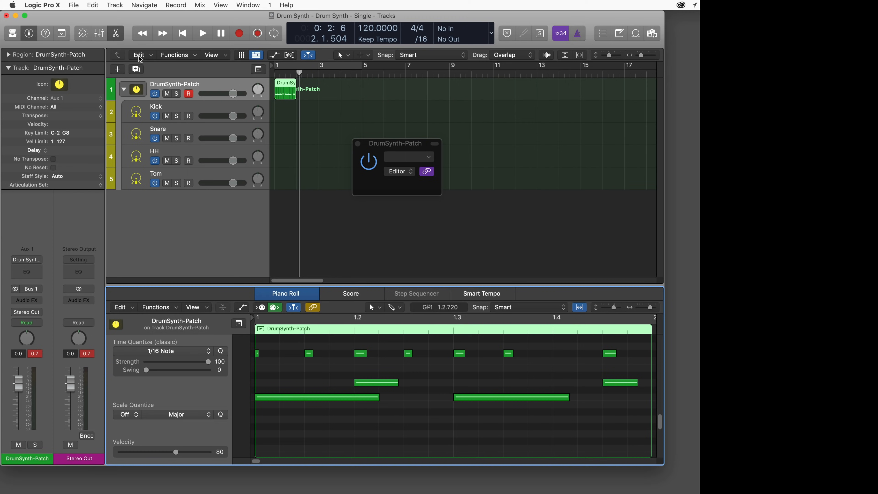
{"action": "left_click", "coordinate": [126, 89]}
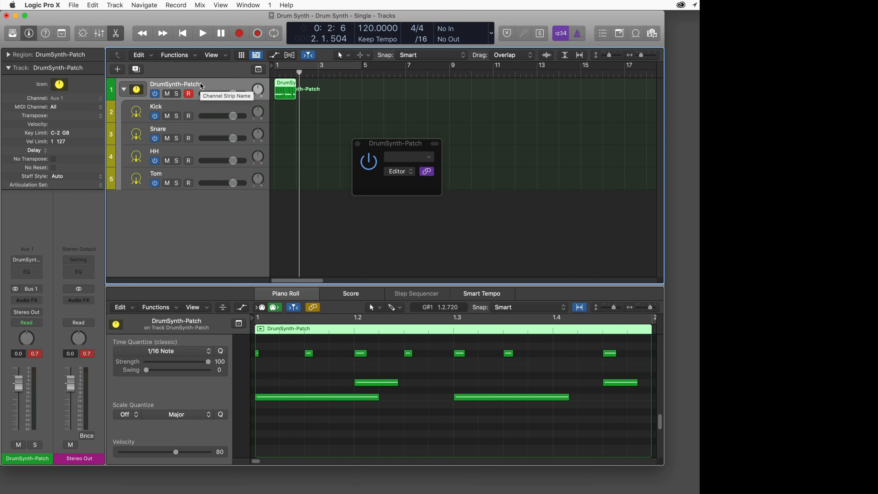
Show the Library for the DrumSynth-Patch stack, bring up the dialog for saving it as a patch, and dismiss the dialog
{"action": "key", "text": "y"}
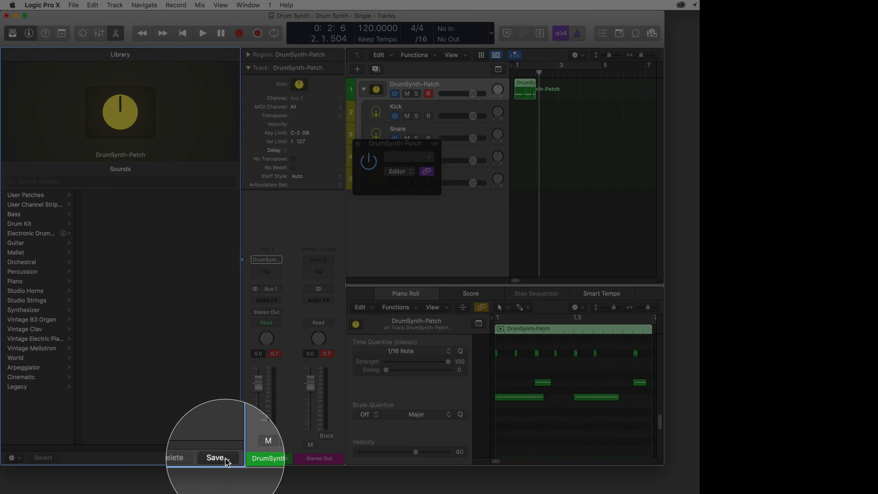
{"action": "left_click", "coordinate": [219, 457]}
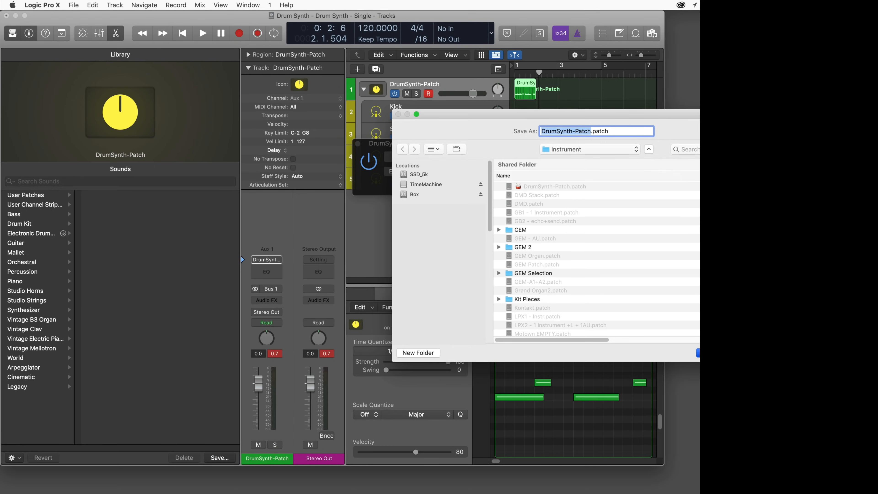
{"action": "key", "text": "Escape"}
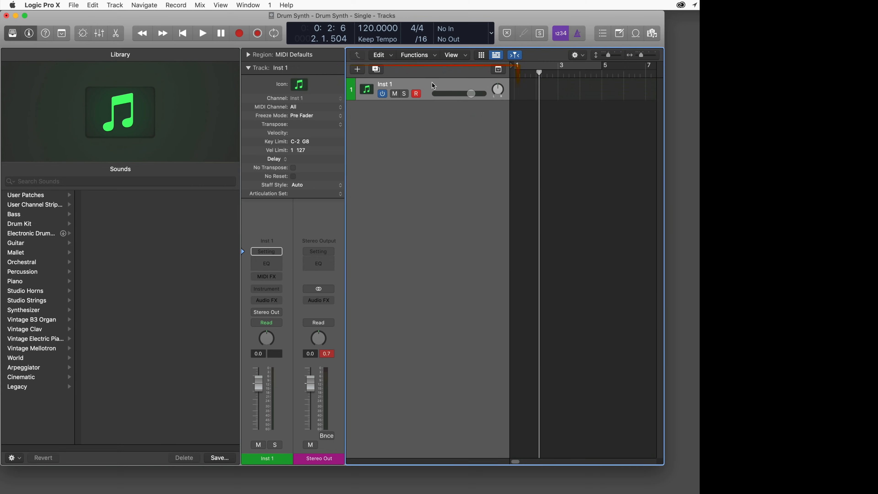
Load the user patch DrumSynth-Patch onto the empty Inst 1 track and expand the resulting stack
{"action": "left_click", "coordinate": [43, 197]}
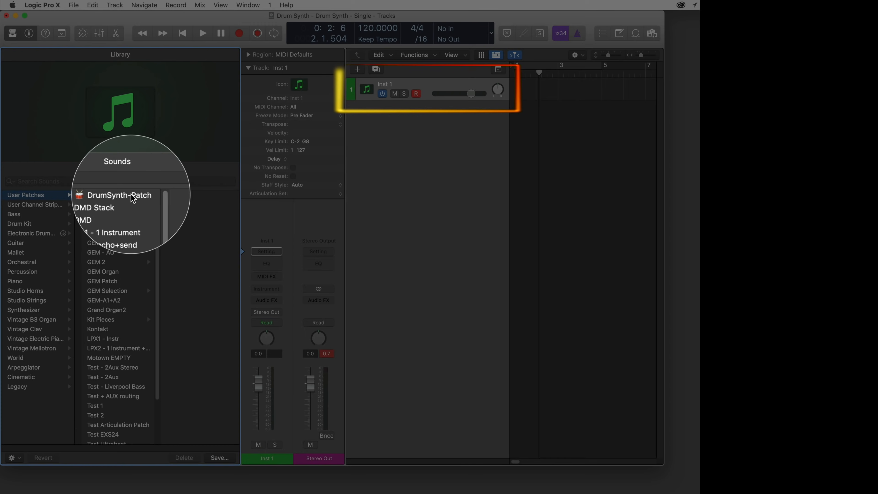
{"action": "left_click_drag", "start_coordinate": [135, 199], "coordinate": [132, 197]}
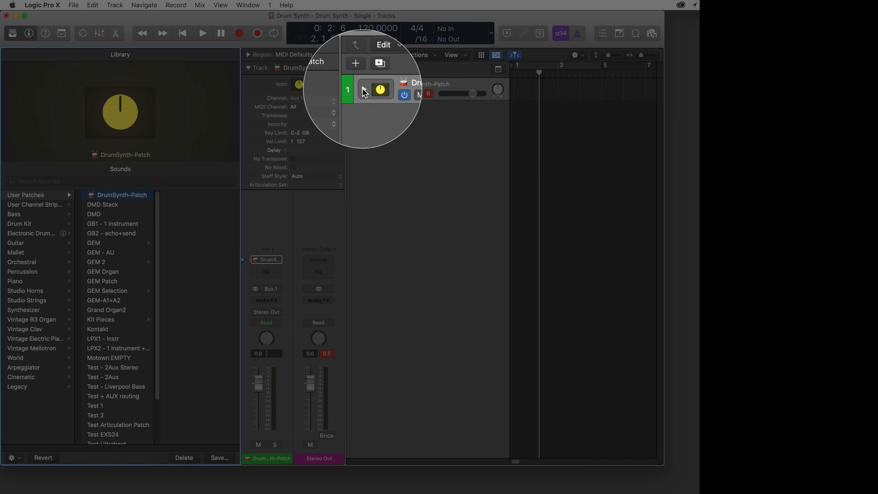
{"action": "left_click", "coordinate": [364, 89]}
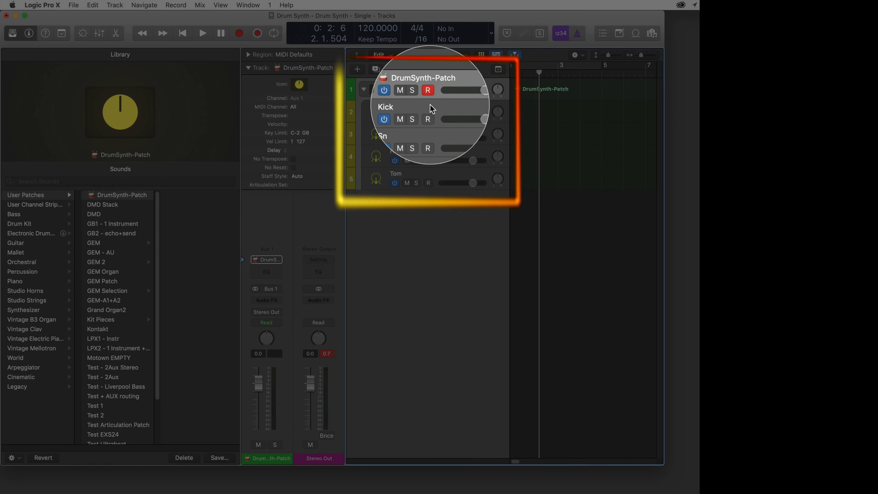
Open the Drum Synth on the loaded stack's Kick track and audition it
{"action": "left_click", "coordinate": [432, 110]}
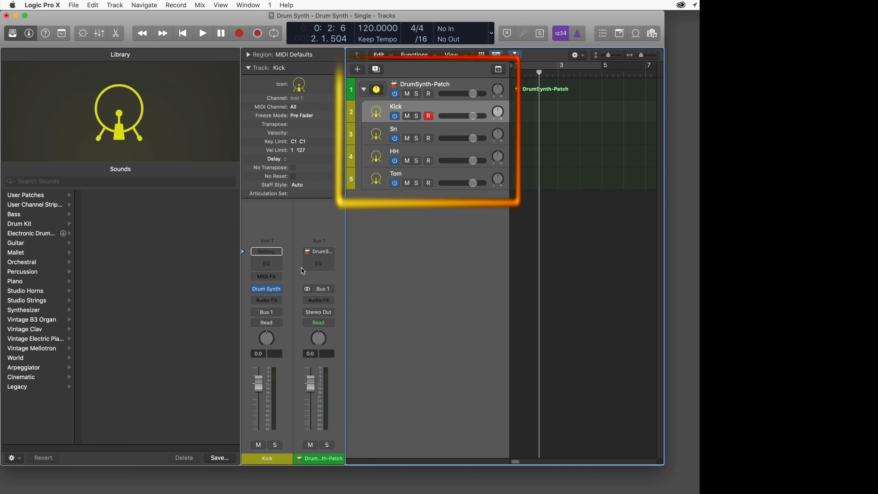
{"action": "left_click", "coordinate": [267, 290]}
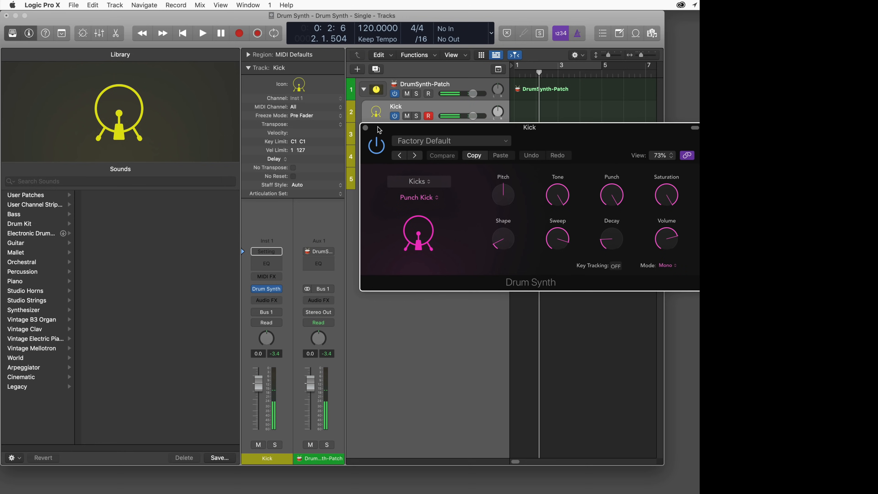
Close the Drum Synth window of the Kick track
{"action": "left_click", "coordinate": [366, 128]}
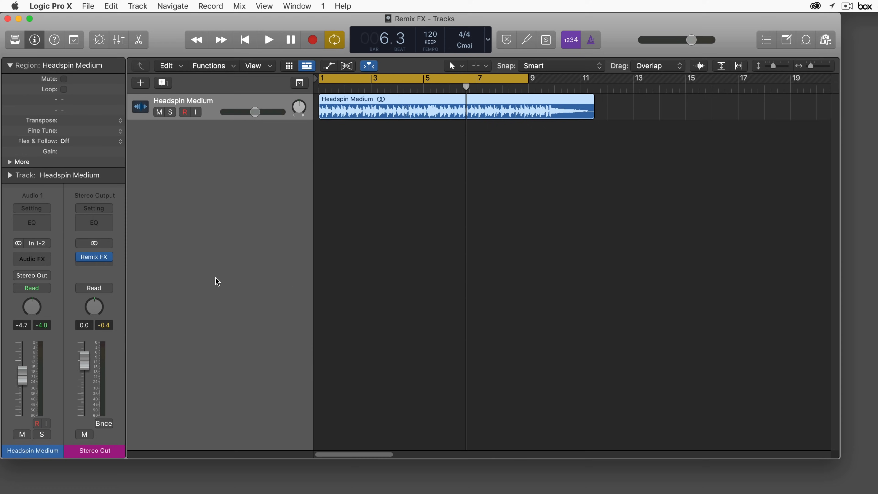
In the Remix FX project, insert the Remix FX multi effect on the Stereo Output channel and open its window
{"action": "mouse_move", "coordinate": [109, 260]}
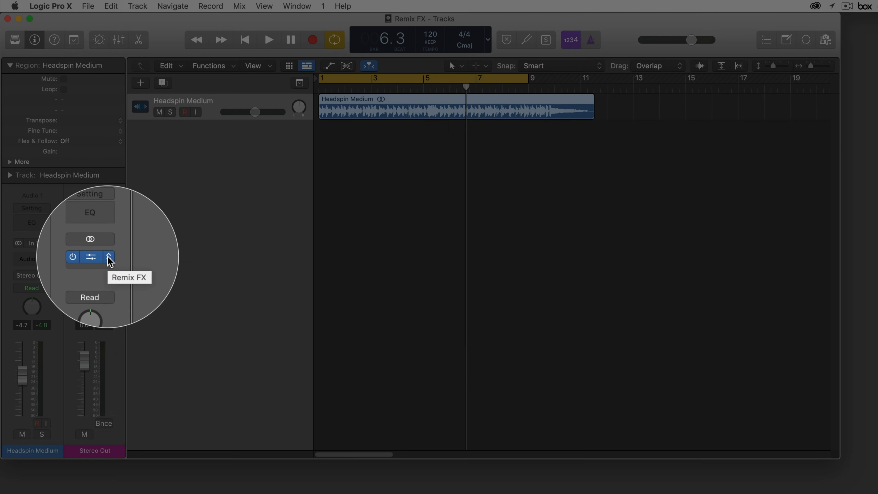
{"action": "left_click", "coordinate": [110, 260]}
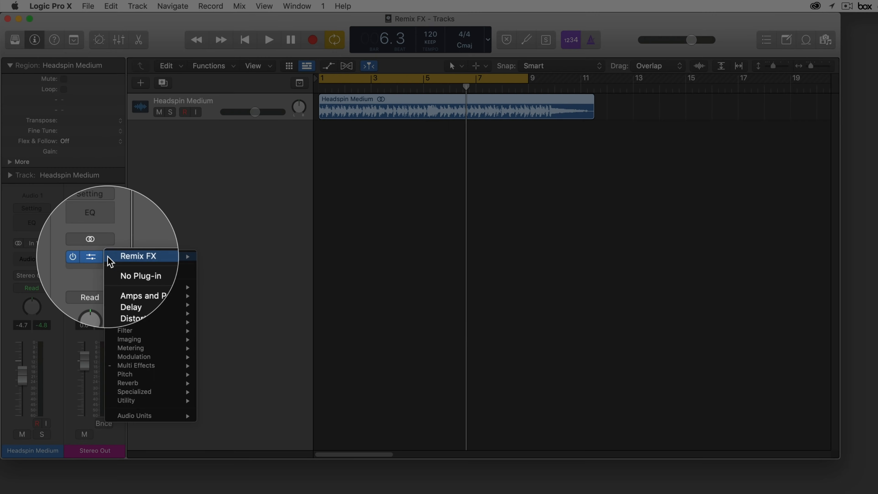
{"action": "mouse_move", "coordinate": [142, 372]}
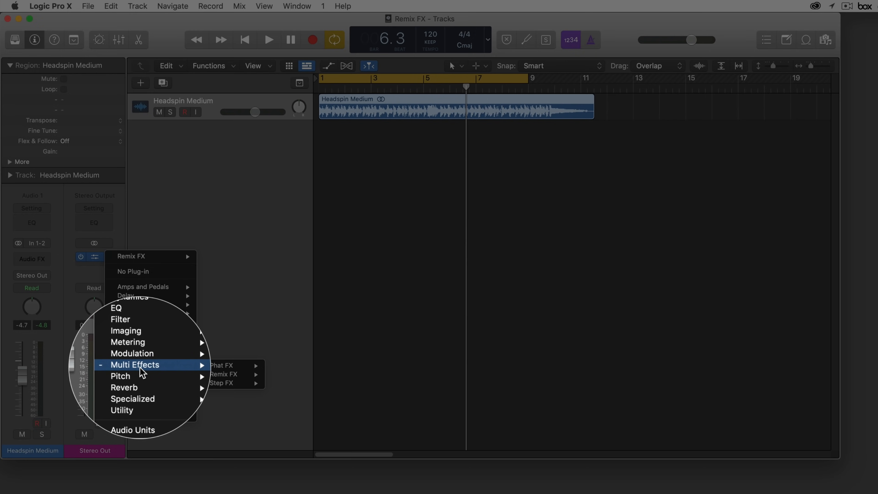
{"action": "mouse_move", "coordinate": [239, 375]}
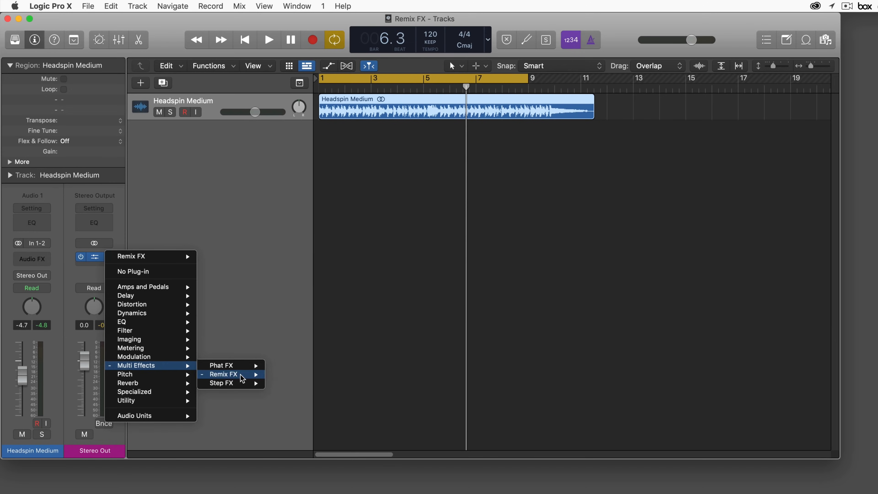
{"action": "left_click", "coordinate": [241, 375]}
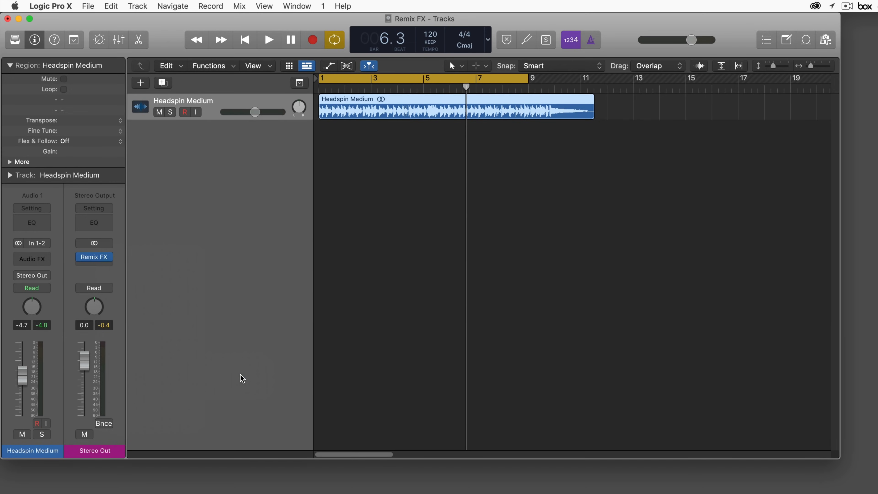
{"action": "left_click", "coordinate": [97, 258]}
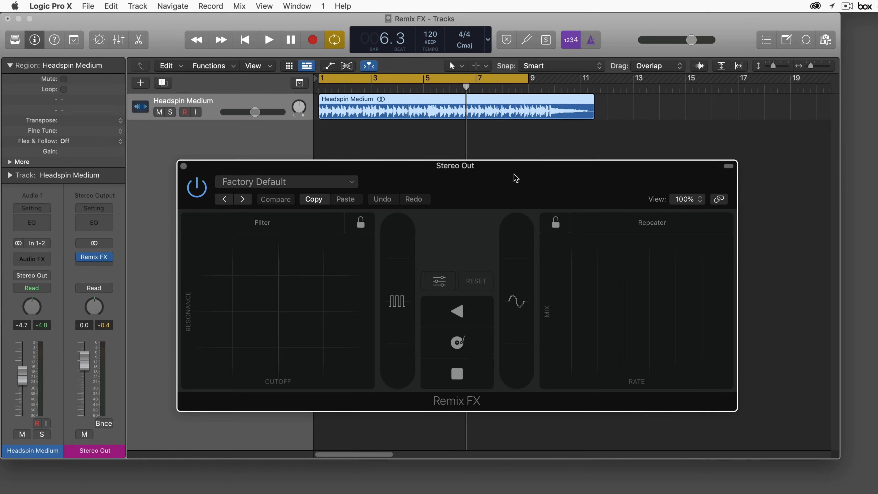
{"action": "left_click_drag", "start_coordinate": [516, 177], "coordinate": [493, 172]}
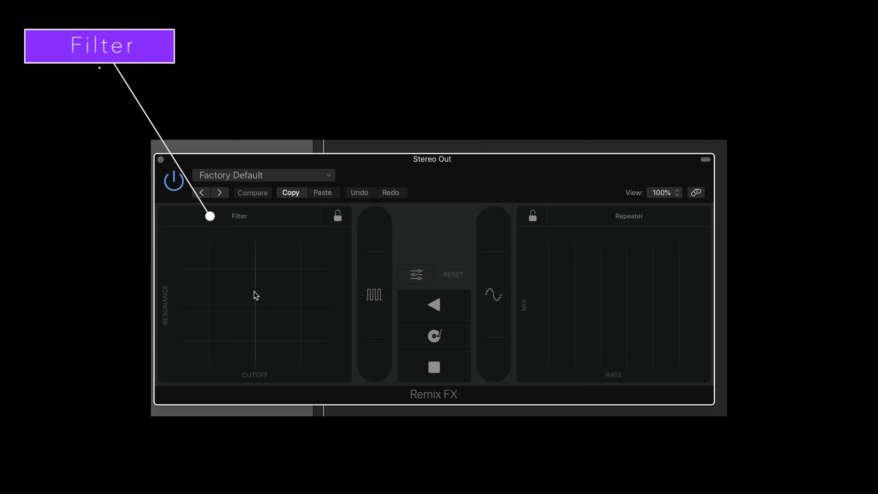
Try out the Filter, Gater, Reverse, Scratch, Stop, Downsampler and Repeater effects of Remix FX one after another
{"action": "mouse_move", "coordinate": [254, 291]}
{"action": "left_mouse_down"}
{"action": "mouse_move", "coordinate": [299, 267]}
{"action": "mouse_move", "coordinate": [294, 251]}
{"action": "mouse_move", "coordinate": [214, 258]}
{"action": "mouse_move", "coordinate": [260, 298]}
{"action": "left_mouse_up"}
{"action": "mouse_move", "coordinate": [370, 297]}
{"action": "left_mouse_down"}
{"action": "mouse_move", "coordinate": [370, 280]}
{"action": "mouse_move", "coordinate": [371, 291]}
{"action": "left_mouse_up"}
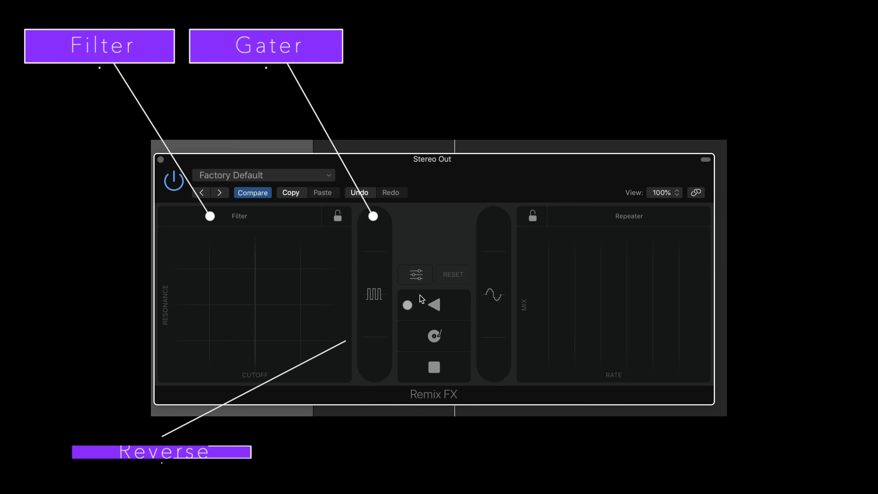
{"action": "left_click_drag", "start_coordinate": [433, 303], "coordinate": [434, 305]}
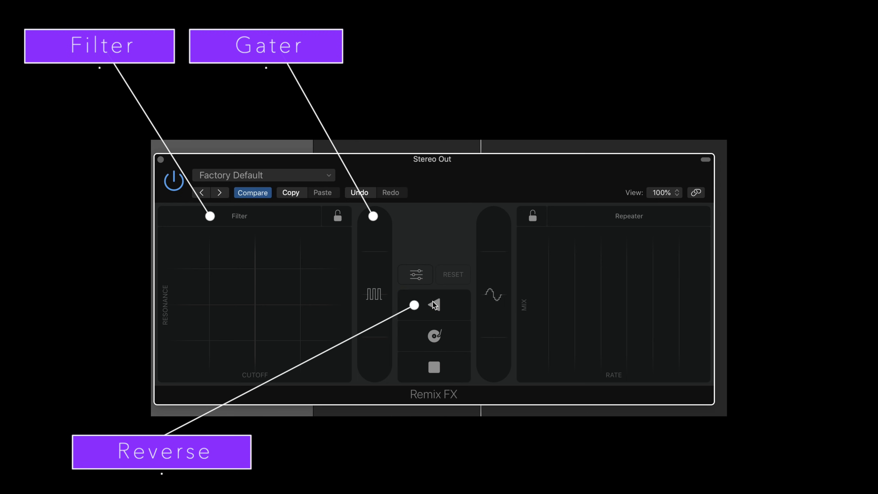
{"action": "left_click", "coordinate": [446, 335]}
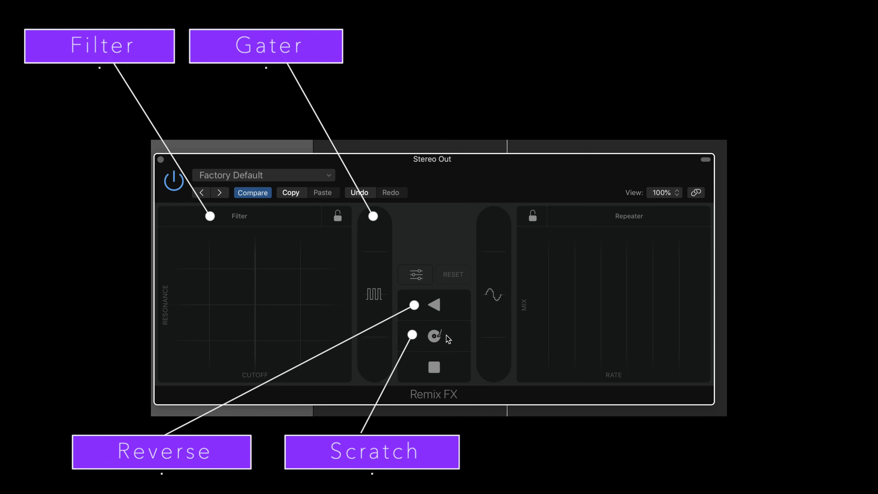
{"action": "left_click", "coordinate": [446, 335]}
{"action": "left_click", "coordinate": [417, 364]}
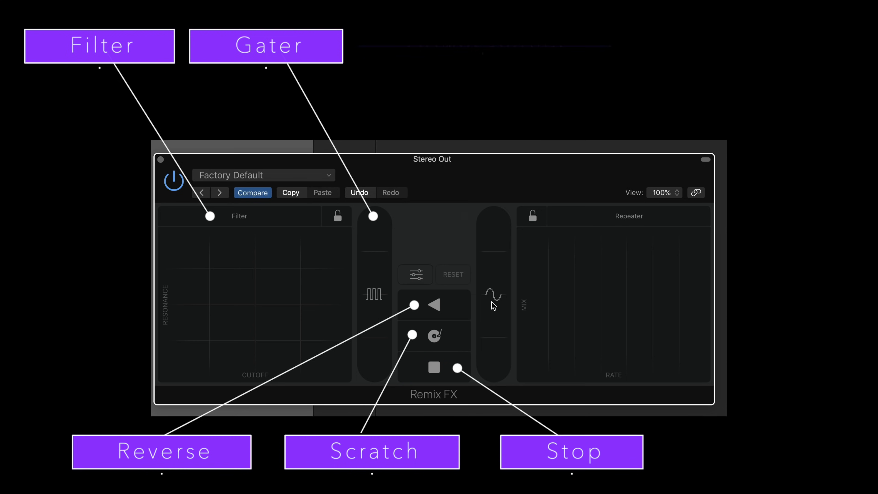
{"action": "left_click_drag", "start_coordinate": [493, 306], "coordinate": [488, 232]}
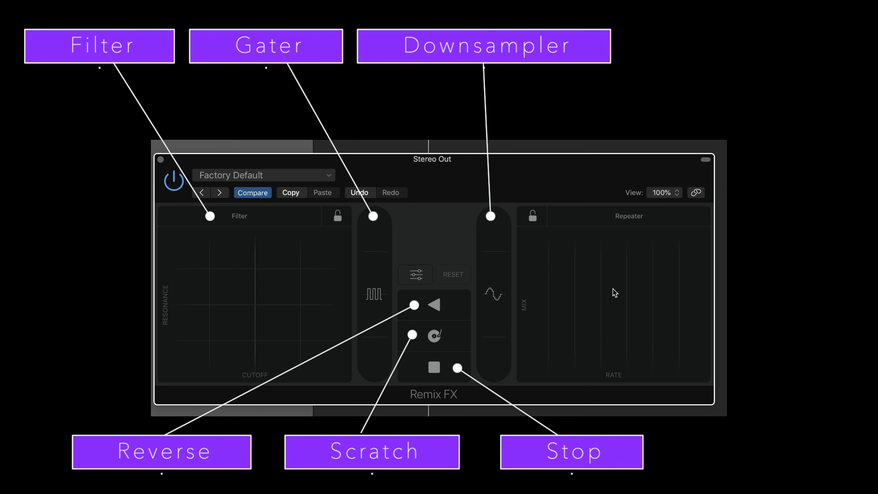
{"action": "left_click_drag", "start_coordinate": [613, 310], "coordinate": [699, 248]}
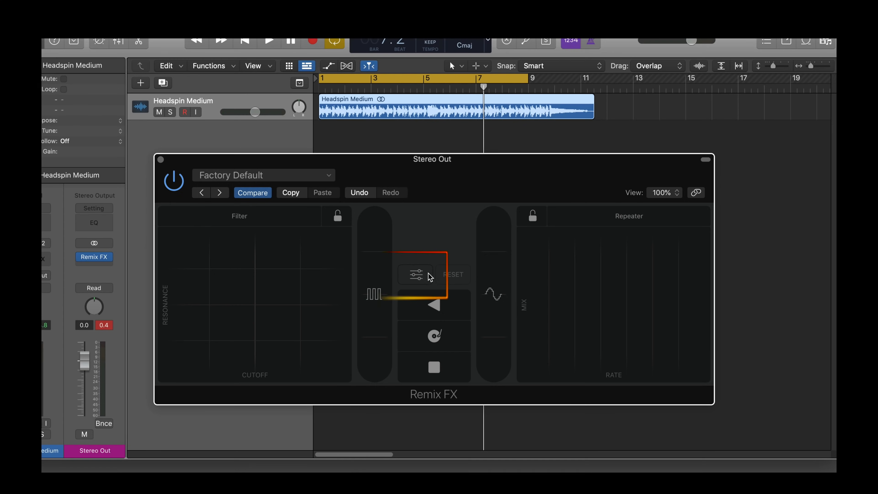
Reveal the Remix FX filter mode, reverse time and repeater time settings for examination, and hide them again
{"action": "left_click", "coordinate": [415, 275]}
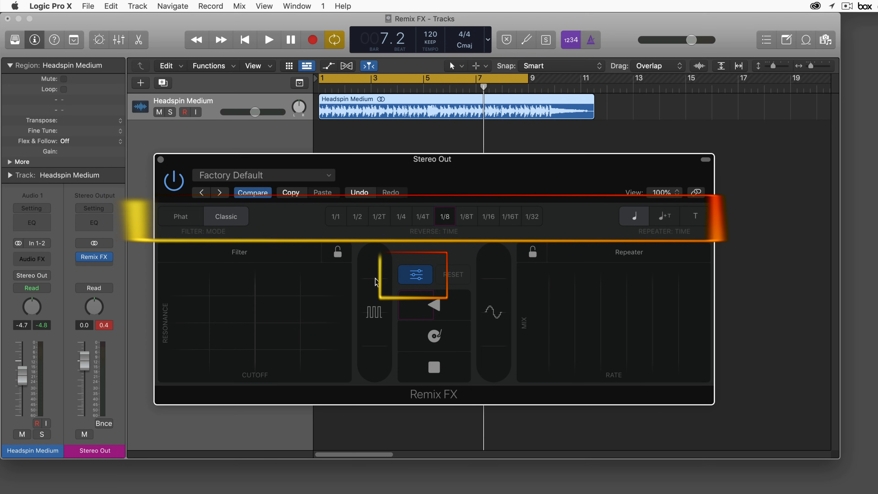
{"action": "left_click", "coordinate": [414, 280]}
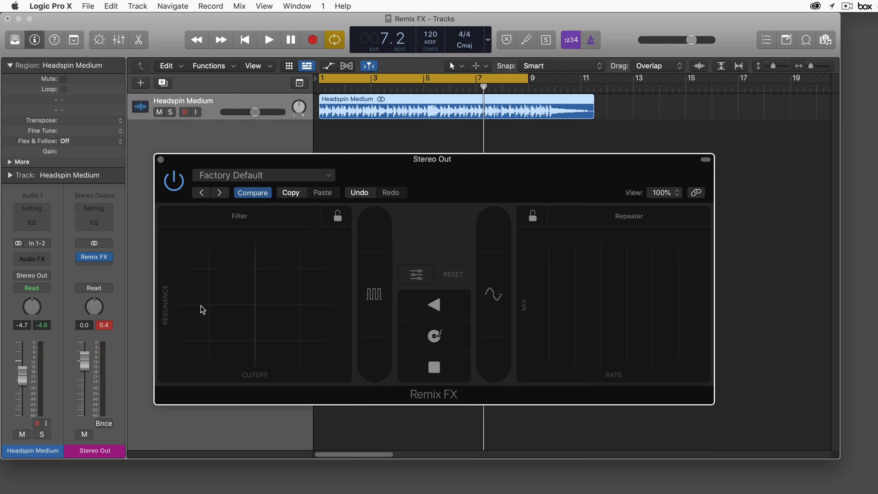
Play the track while sweeping the Filter, lock the Filter pad to hold a high-cutoff setting, and reset the effects before stopping playback
{"action": "key", "text": "space"}
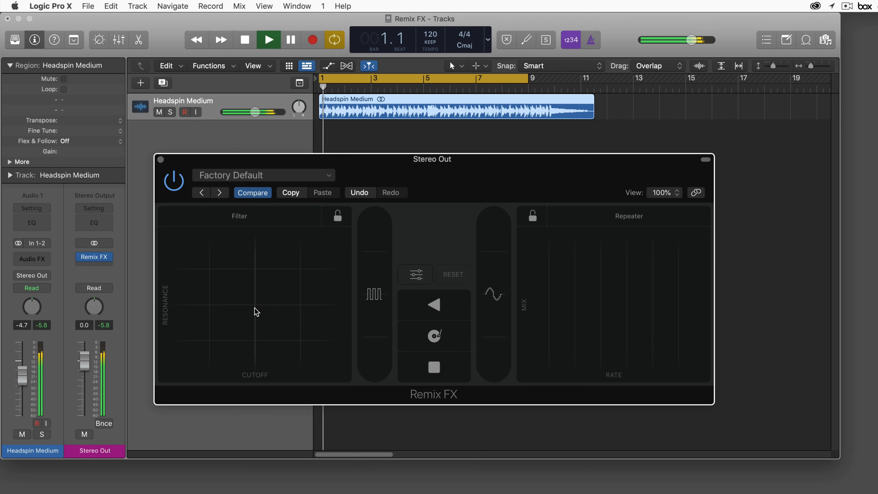
{"action": "mouse_move", "coordinate": [254, 308]}
{"action": "left_mouse_down"}
{"action": "mouse_move", "coordinate": [304, 310]}
{"action": "mouse_move", "coordinate": [309, 301]}
{"action": "mouse_move", "coordinate": [319, 307]}
{"action": "mouse_move", "coordinate": [326, 251]}
{"action": "mouse_move", "coordinate": [317, 355]}
{"action": "mouse_move", "coordinate": [242, 309]}
{"action": "mouse_move", "coordinate": [200, 305]}
{"action": "mouse_move", "coordinate": [229, 305]}
{"action": "mouse_move", "coordinate": [242, 277]}
{"action": "mouse_move", "coordinate": [237, 249]}
{"action": "mouse_move", "coordinate": [252, 306]}
{"action": "left_mouse_up"}
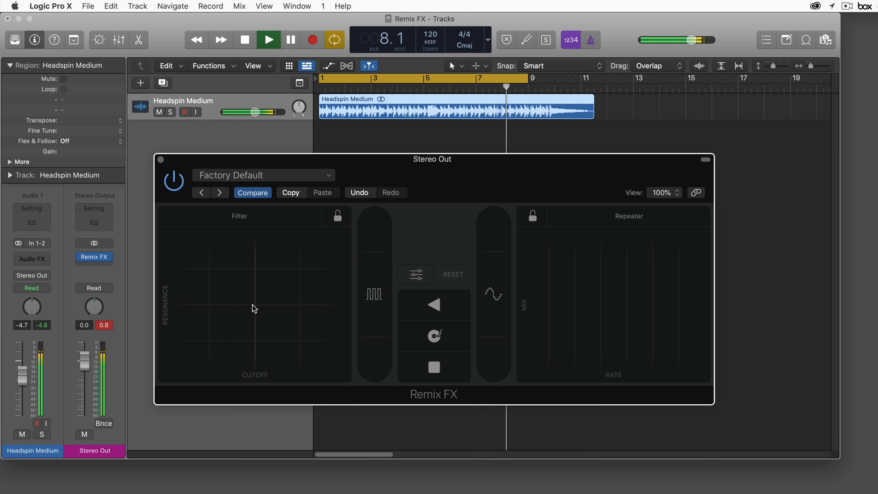
{"action": "left_click", "coordinate": [337, 217]}
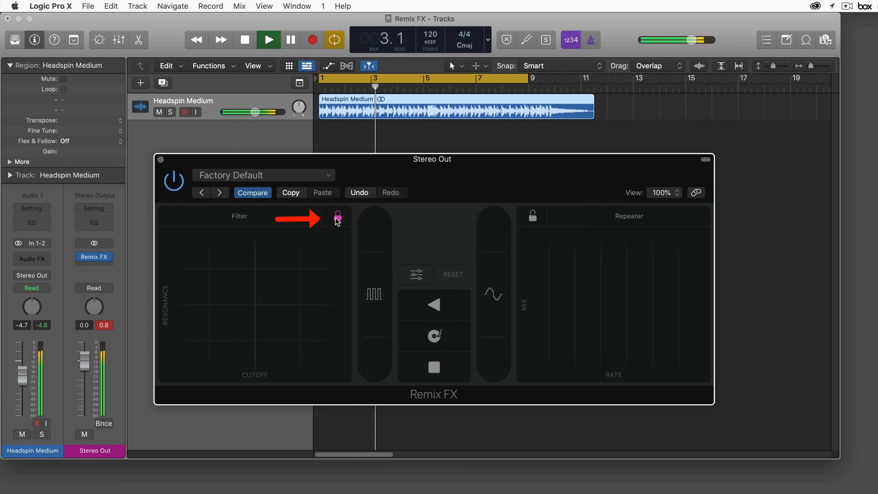
{"action": "left_click_drag", "start_coordinate": [308, 268], "coordinate": [309, 269]}
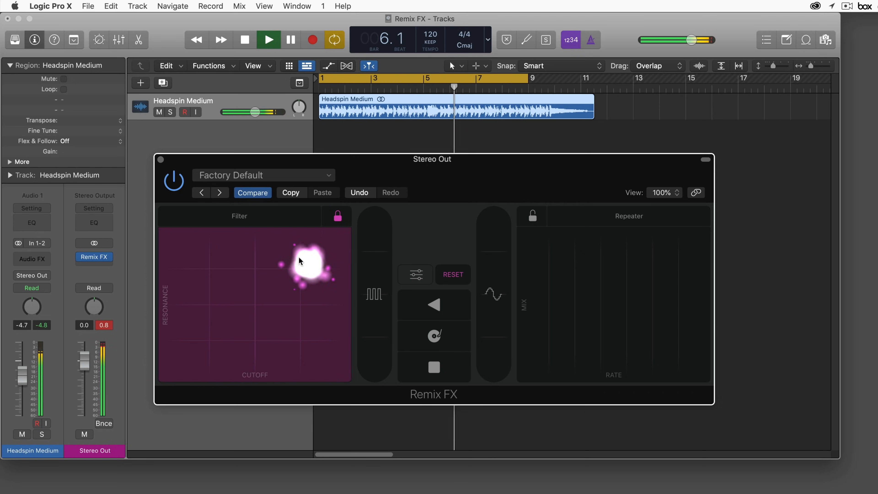
{"action": "left_click", "coordinate": [452, 279]}
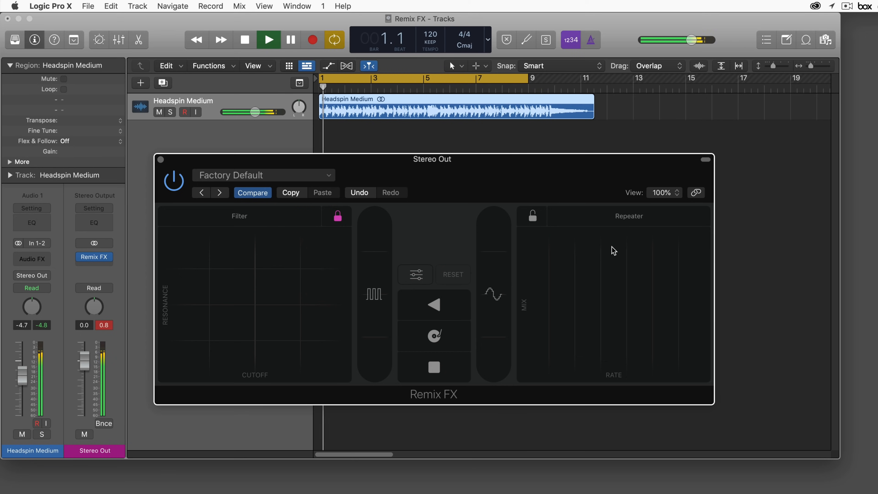
{"action": "key", "text": "space"}
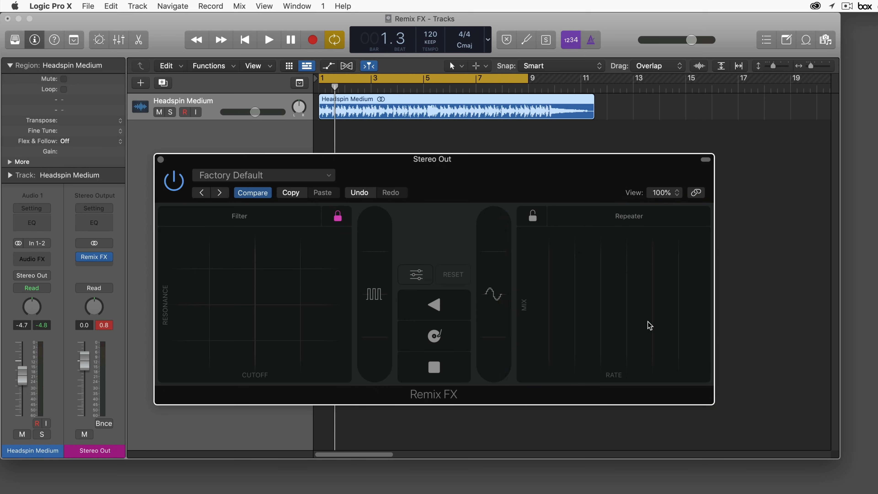
Play the track to try the Repeater, leave the Remix FX mode and time settings displayed, and stop playback
{"action": "key", "text": "space"}
{"action": "mouse_move", "coordinate": [613, 366]}
{"action": "left_mouse_down"}
{"action": "mouse_move", "coordinate": [613, 248]}
{"action": "mouse_move", "coordinate": [619, 362]}
{"action": "mouse_move", "coordinate": [705, 353]}
{"action": "mouse_move", "coordinate": [534, 355]}
{"action": "mouse_move", "coordinate": [613, 357]}
{"action": "left_mouse_up"}
{"action": "left_click", "coordinate": [417, 276]}
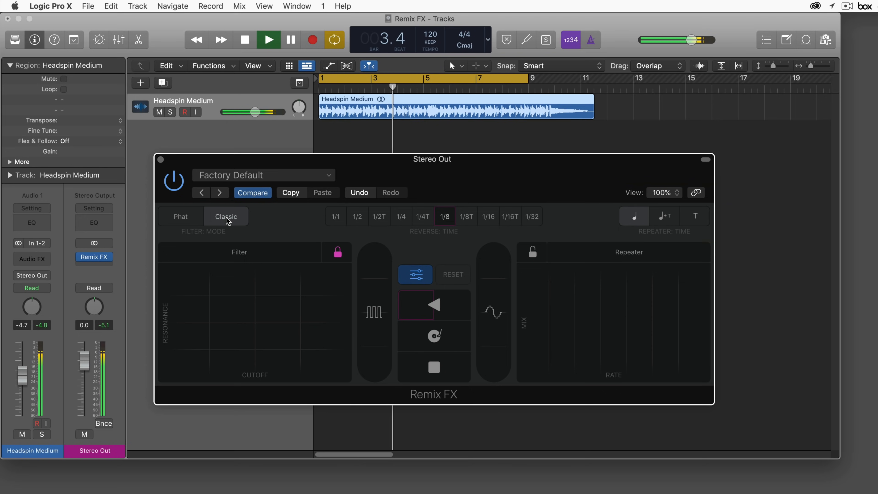
{"action": "left_click", "coordinate": [416, 277]}
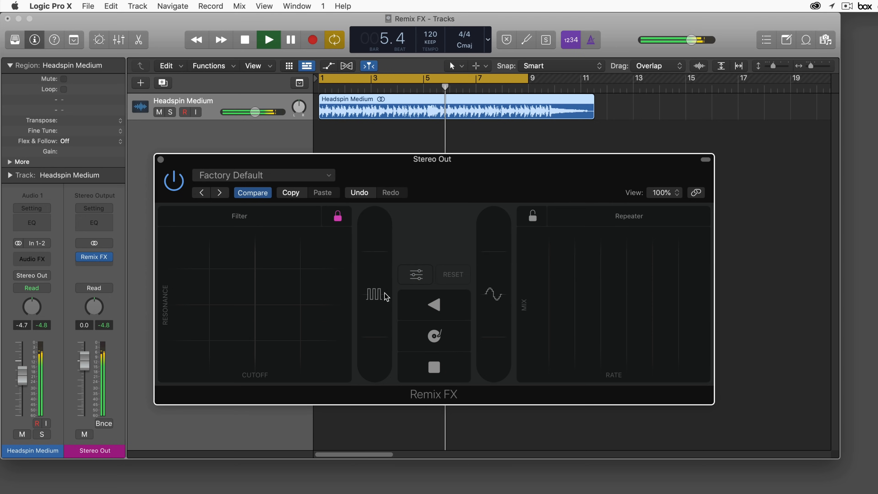
{"action": "left_click", "coordinate": [416, 274]}
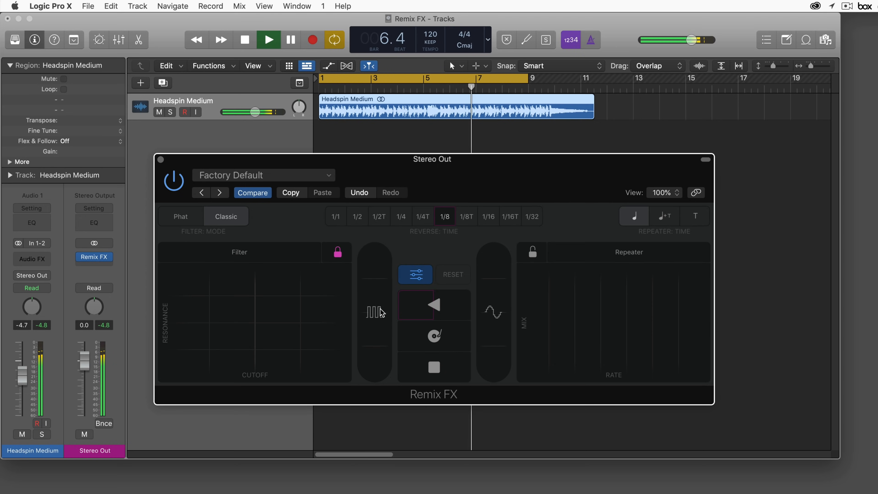
{"action": "key", "text": "space"}
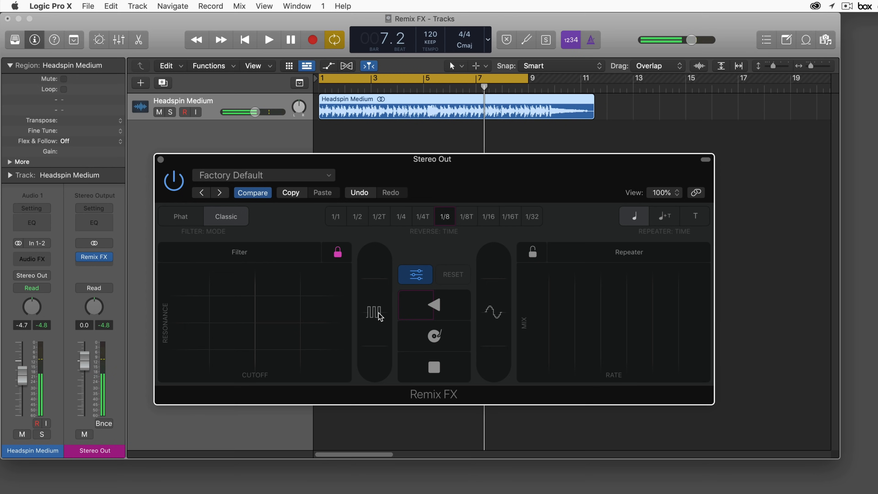
Play the track from the beginning and try the Gater with its timing set to triplets (T)
{"action": "left_click_drag", "start_coordinate": [380, 316], "coordinate": [377, 293]}
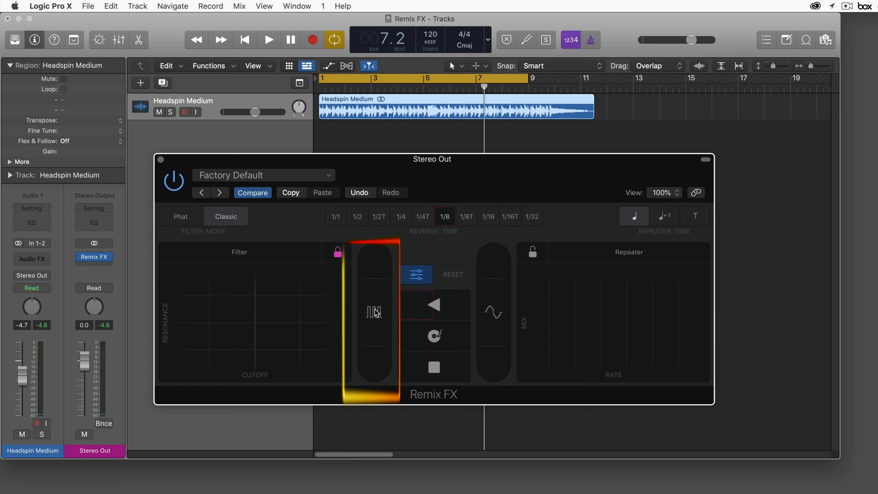
{"action": "key", "text": "Return"}
{"action": "key", "text": "space"}
{"action": "left_click_drag", "start_coordinate": [377, 313], "coordinate": [372, 265]}
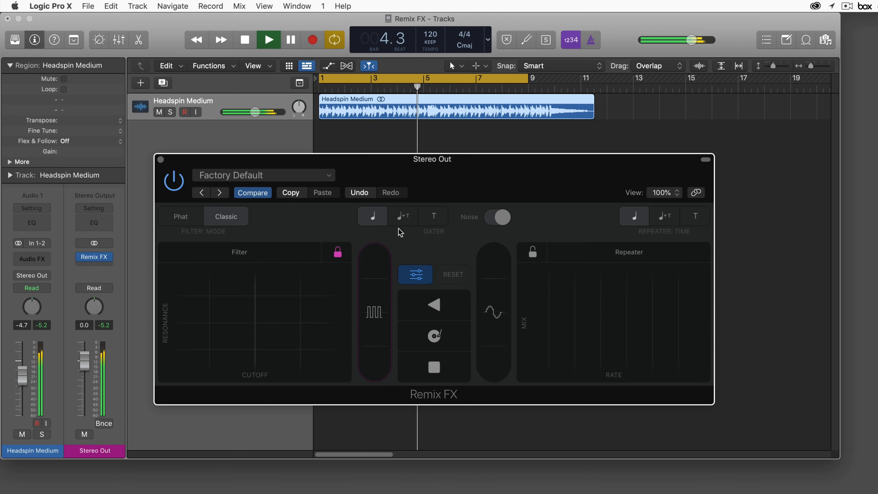
{"action": "left_click", "coordinate": [434, 216]}
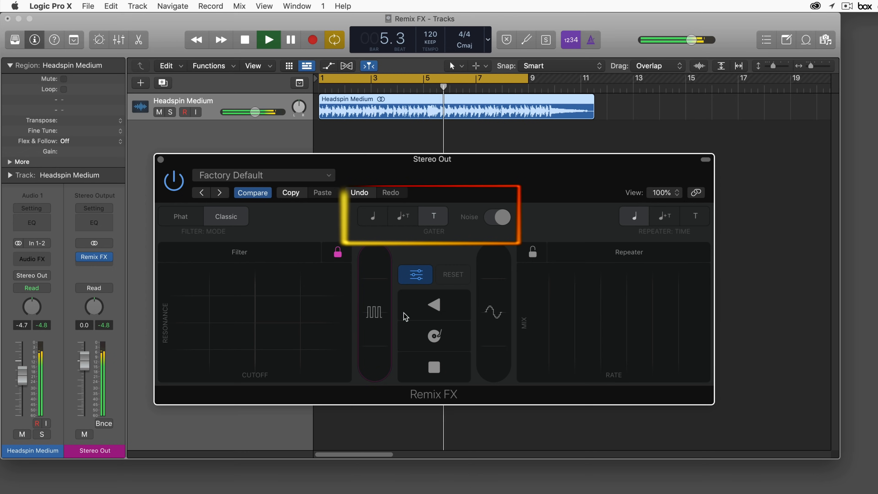
{"action": "left_click_drag", "start_coordinate": [370, 357], "coordinate": [367, 308]}
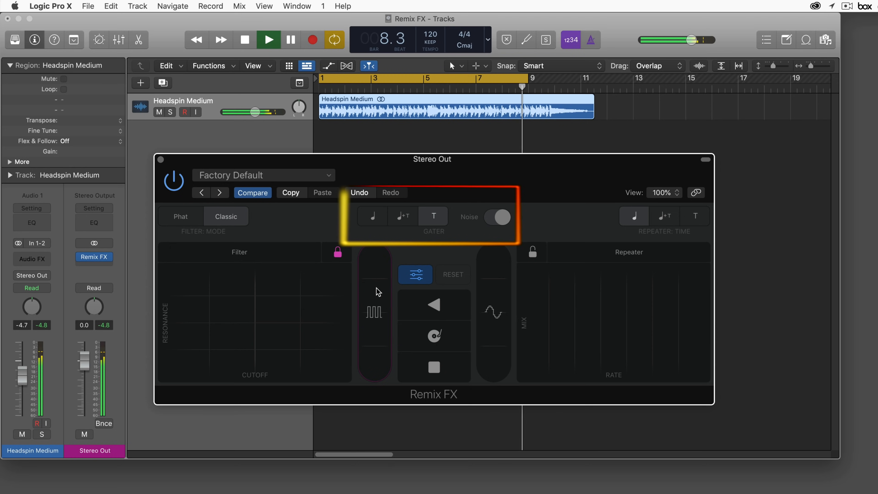
Audition the Gater with its Noise option switched off, and switch Noise back on
{"action": "left_click", "coordinate": [495, 218]}
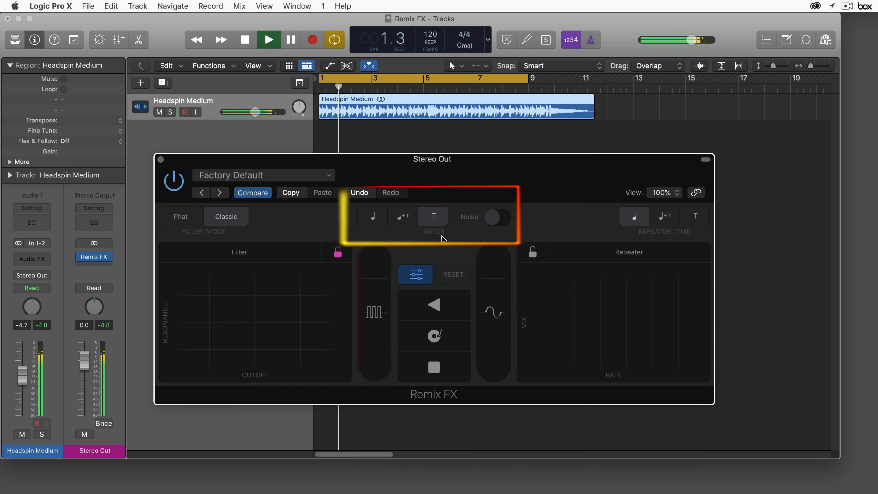
{"action": "mouse_move", "coordinate": [369, 314]}
{"action": "left_mouse_down"}
{"action": "mouse_move", "coordinate": [370, 327]}
{"action": "mouse_move", "coordinate": [373, 317]}
{"action": "left_mouse_up"}
{"action": "left_click", "coordinate": [500, 219]}
Try the Downsampler with its Extreme mode and set its mode to Classic
{"action": "left_click_drag", "start_coordinate": [496, 330], "coordinate": [494, 260]}
{"action": "left_click", "coordinate": [409, 222]}
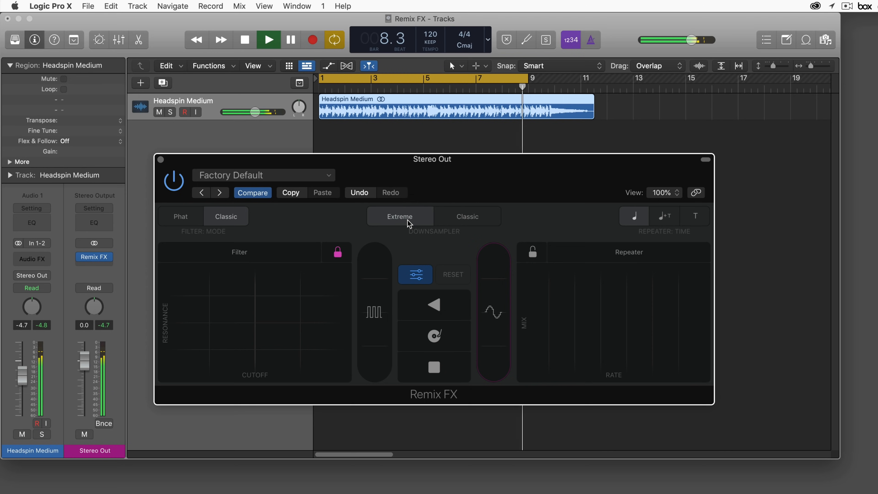
{"action": "left_click", "coordinate": [474, 218]}
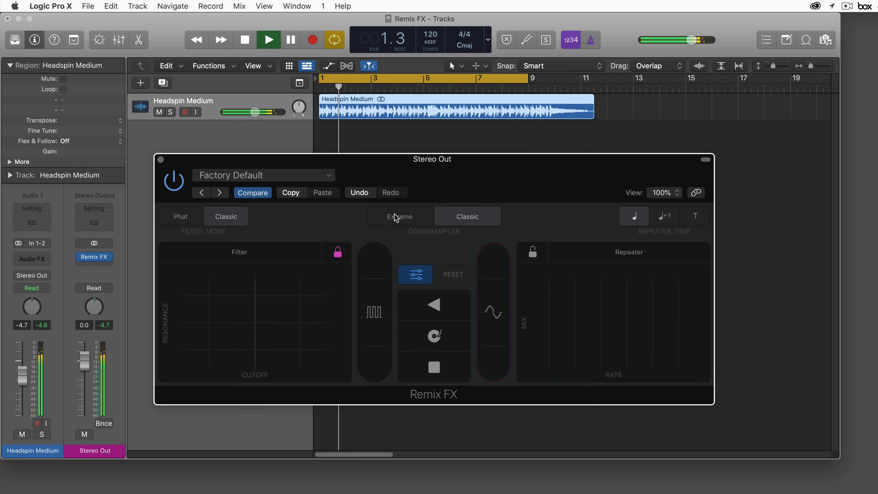
Trigger the second Reverse pad half to examine its time settings, and stop playback
{"action": "left_click_drag", "start_coordinate": [454, 309], "coordinate": [458, 315]}
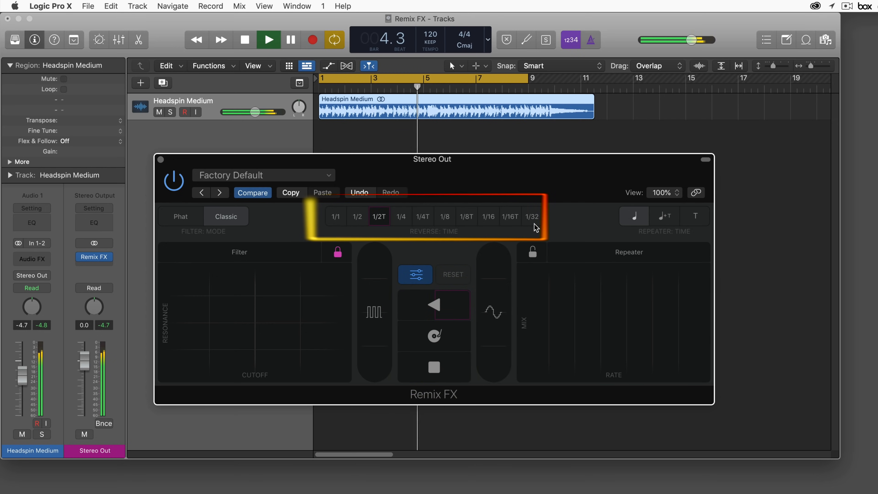
{"action": "key", "text": "space"}
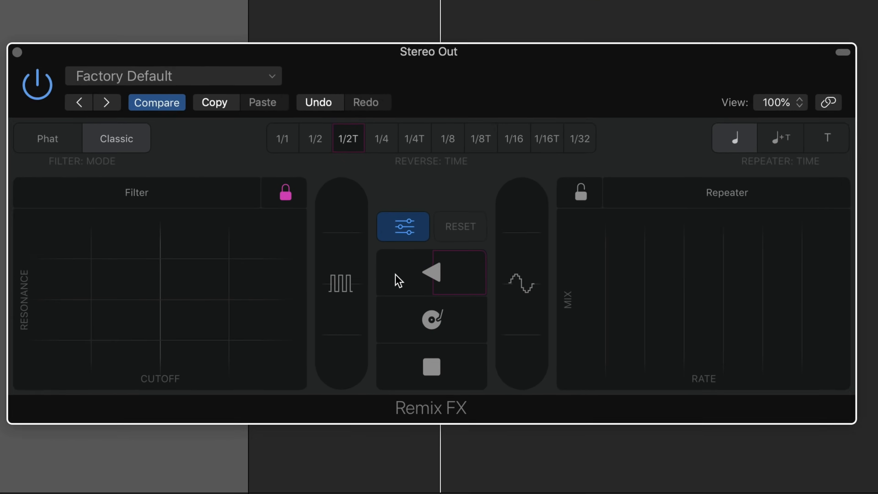
Alternate between the two halves of the Reverse pad to compare their time settings
{"action": "left_click", "coordinate": [410, 305]}
{"action": "left_click", "coordinate": [453, 243]}
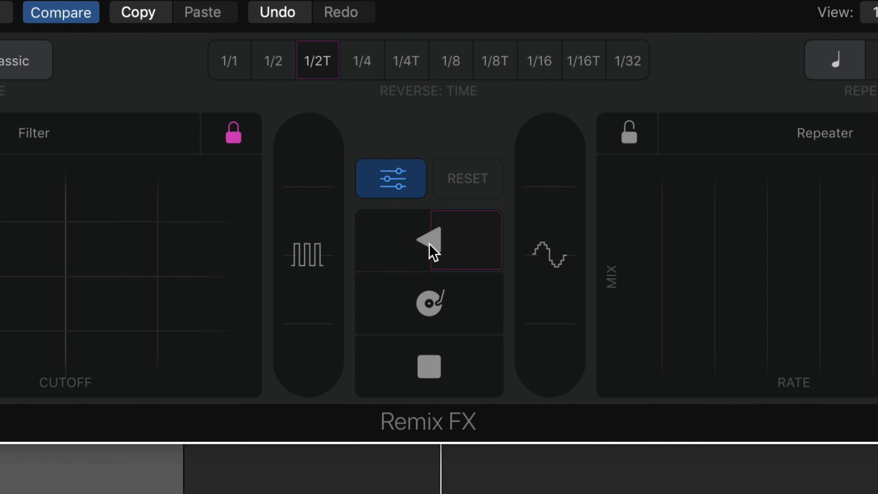
{"action": "left_click", "coordinate": [406, 245]}
{"action": "left_click", "coordinate": [453, 253]}
{"action": "left_click", "coordinate": [414, 258]}
{"action": "left_click", "coordinate": [465, 256]}
{"action": "left_click", "coordinate": [406, 256]}
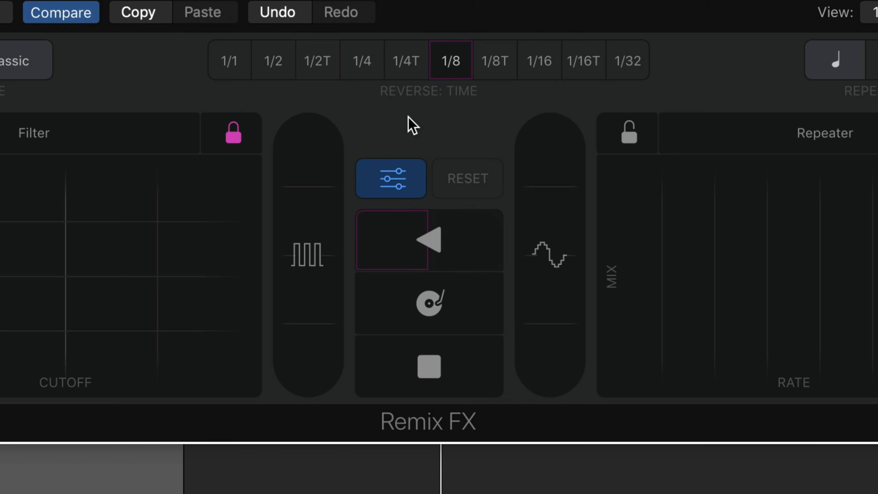
Set the second Reverse pad half's time to 1/16 and the first half's time to 1/2T
{"action": "left_click", "coordinate": [460, 251]}
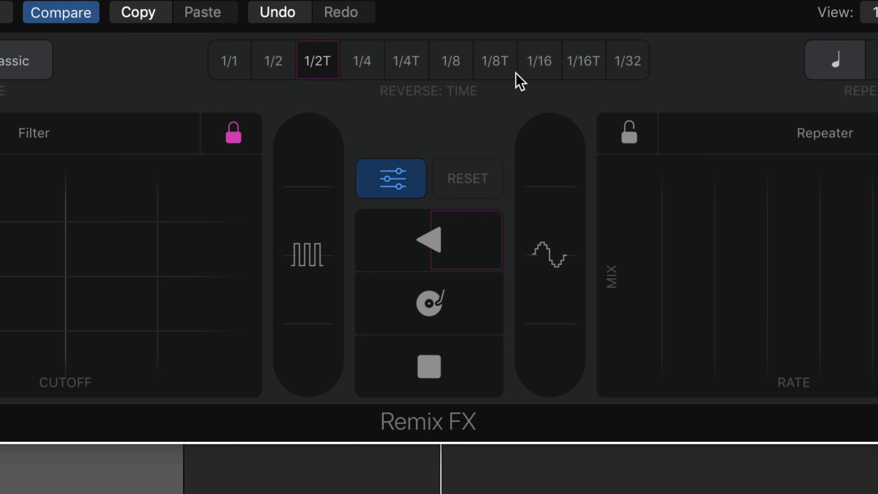
{"action": "left_click", "coordinate": [533, 66]}
{"action": "left_click", "coordinate": [384, 242]}
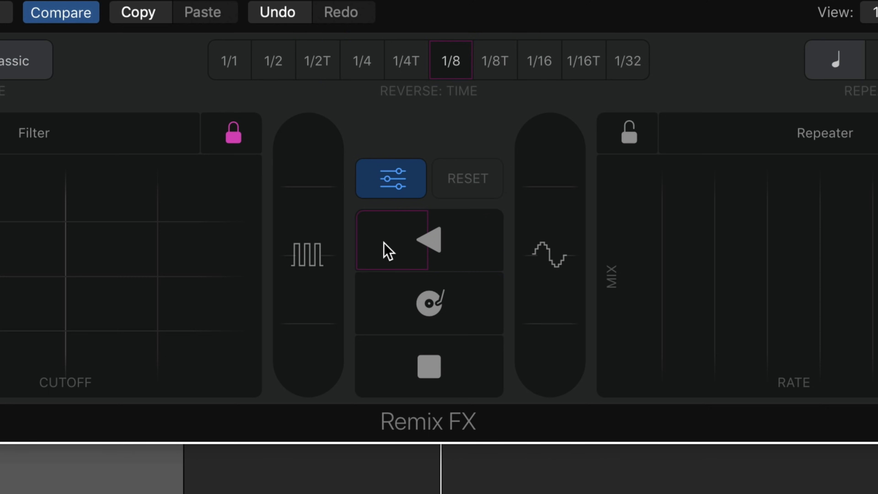
{"action": "left_click", "coordinate": [331, 71]}
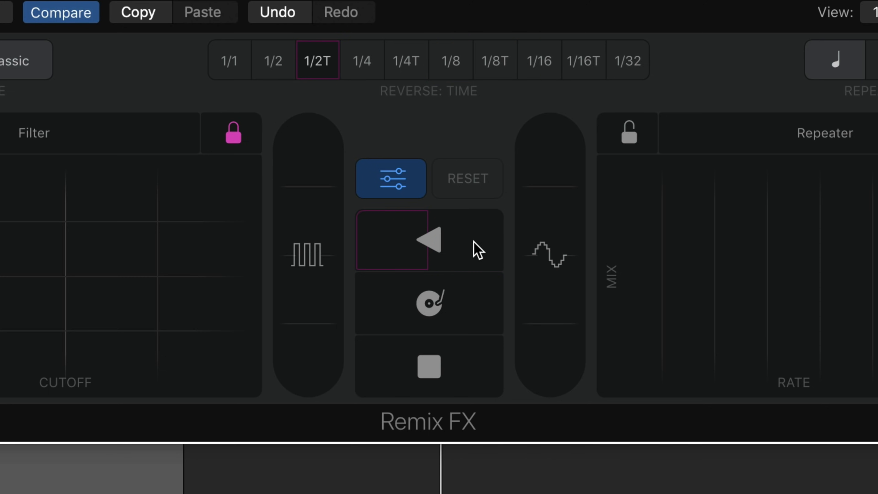
Examine the time settings of the second Reverse half and of both halves of the Scratch and Tape Stop pads
{"action": "left_click", "coordinate": [478, 246]}
{"action": "left_click", "coordinate": [464, 298]}
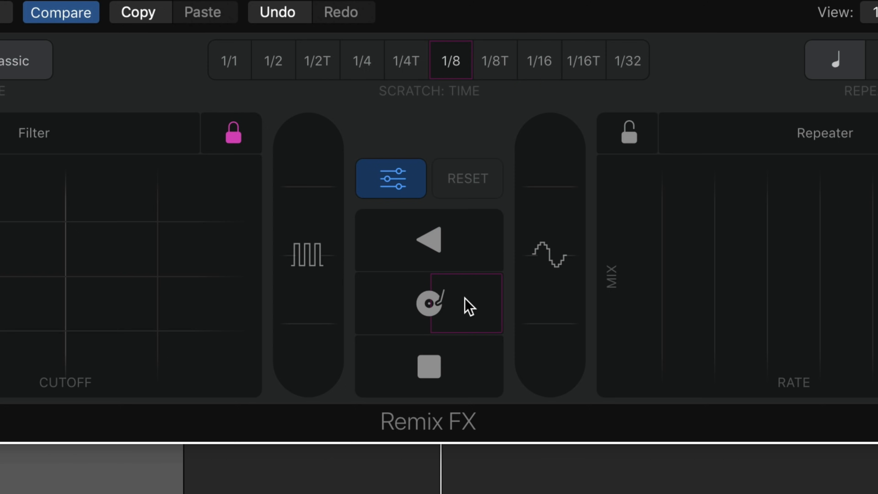
{"action": "left_click", "coordinate": [404, 319]}
{"action": "left_click", "coordinate": [428, 370]}
{"action": "left_click", "coordinate": [465, 374]}
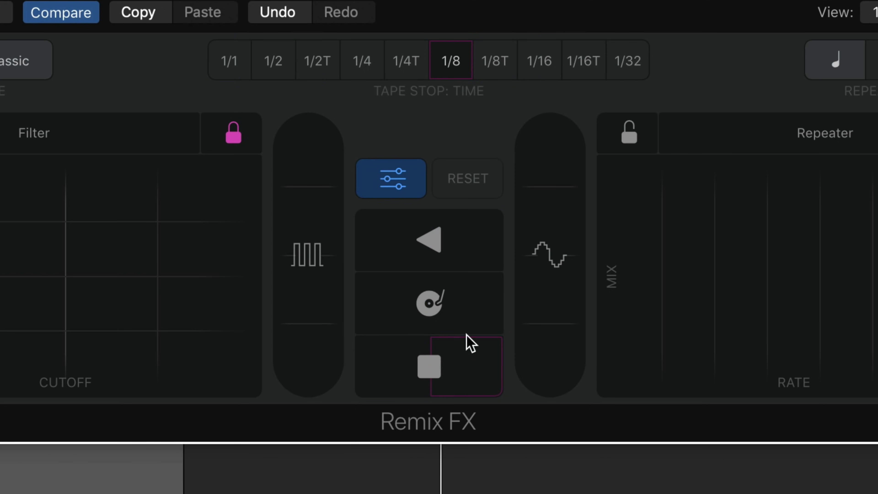
{"action": "left_click", "coordinate": [483, 305]}
Set the first Reverse pad half's time to 1/8T after trying 1/4 and 1/8
{"action": "left_click", "coordinate": [401, 258]}
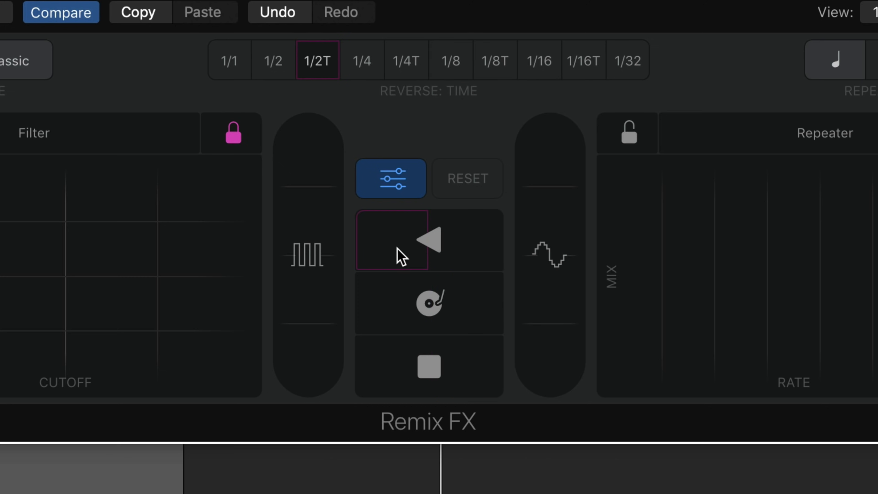
{"action": "left_click", "coordinate": [369, 76]}
{"action": "left_click", "coordinate": [460, 64]}
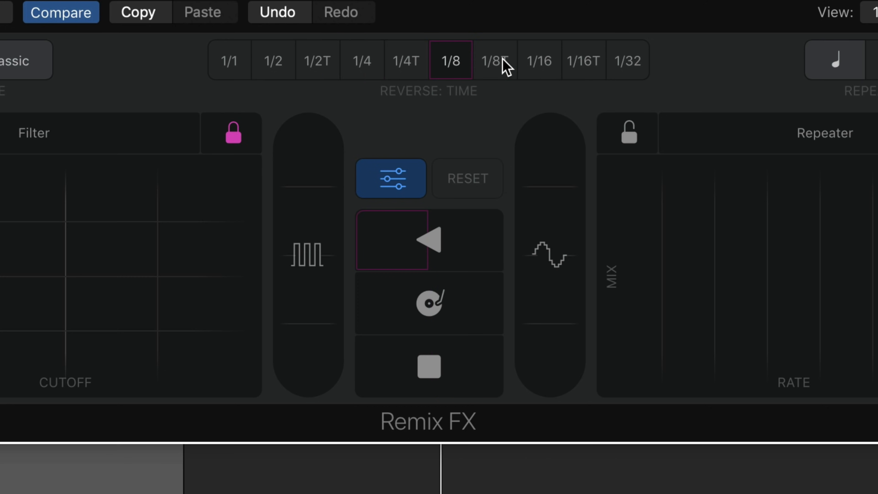
{"action": "left_click", "coordinate": [504, 67]}
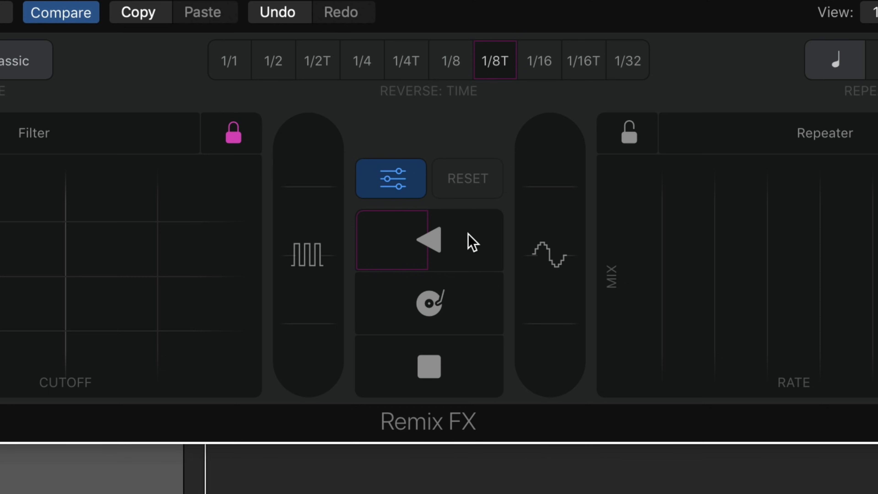
Set the second Reverse pad half's time to 1/8 and audition it during playback
{"action": "left_click", "coordinate": [472, 242]}
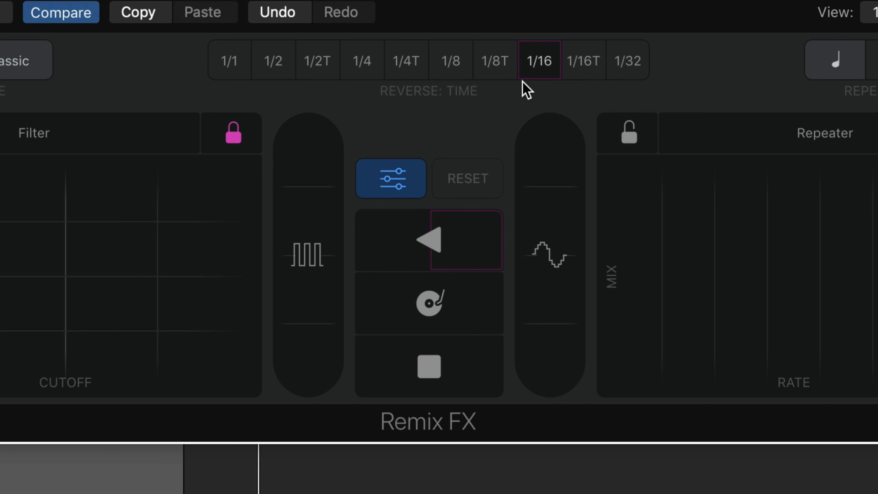
{"action": "left_click", "coordinate": [462, 73]}
{"action": "left_click", "coordinate": [464, 223]}
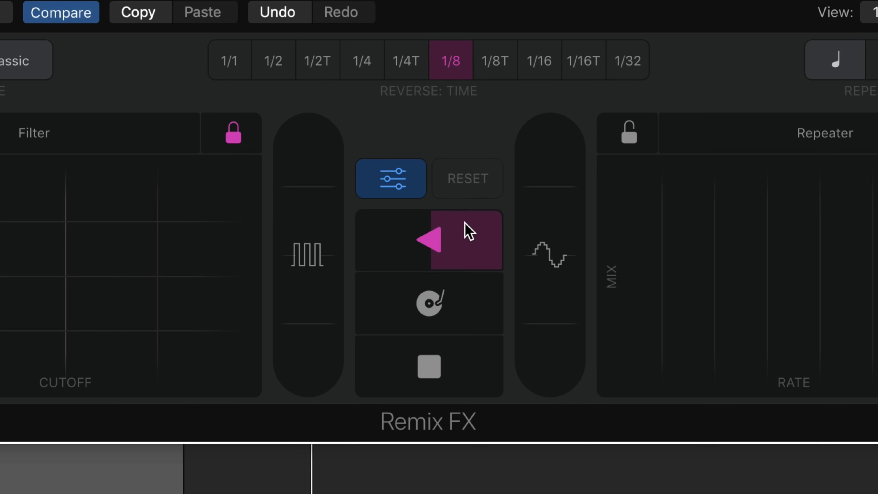
{"action": "left_click", "coordinate": [465, 222]}
Audition the Tape Stop pad during playback, triggering its 1/8 half and its 1/1 half
{"action": "left_click", "coordinate": [462, 351]}
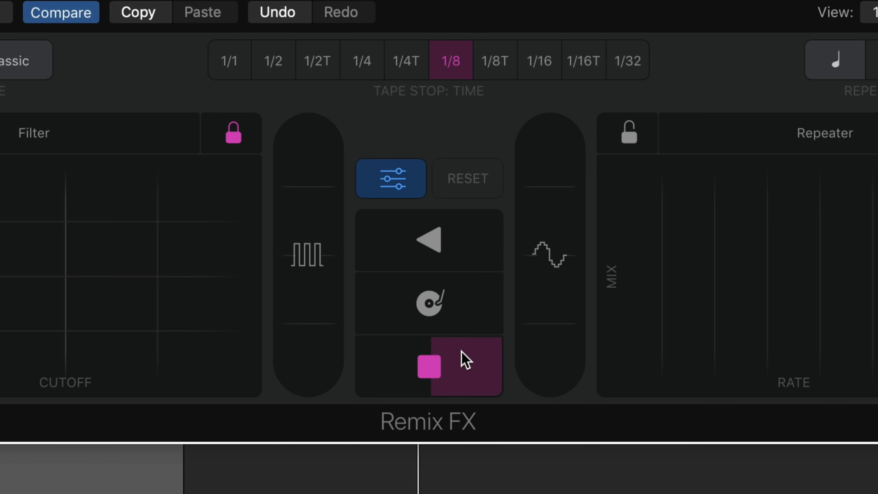
{"action": "left_click", "coordinate": [385, 367]}
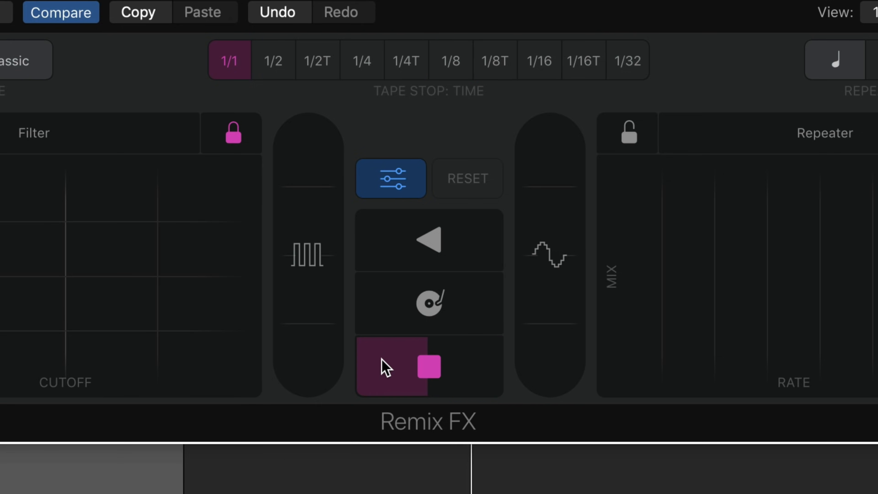